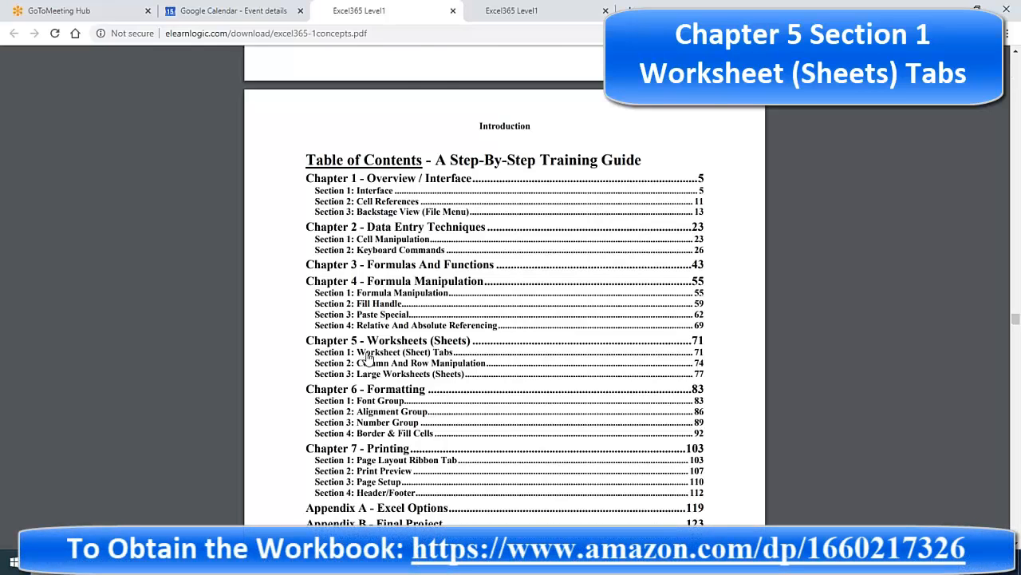
Step: Jump to Chapter 5 Section 1 and mark the 5.1 Insert Sheet heading while scrolling the sections
{"action": "left_click", "coordinate": [368, 359]}
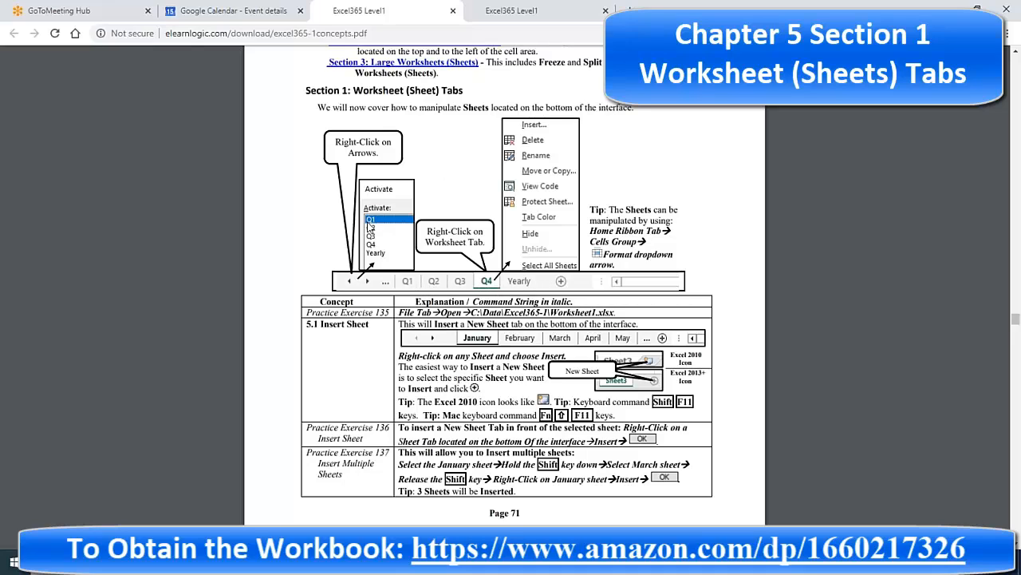
{"action": "left_click_drag", "start_coordinate": [313, 324], "coordinate": [375, 329]}
{"action": "scroll", "coordinate": [363, 394], "scroll_direction": "down", "scroll_amount": 3}
{"action": "left_click_drag", "start_coordinate": [314, 378], "coordinate": [370, 379]}
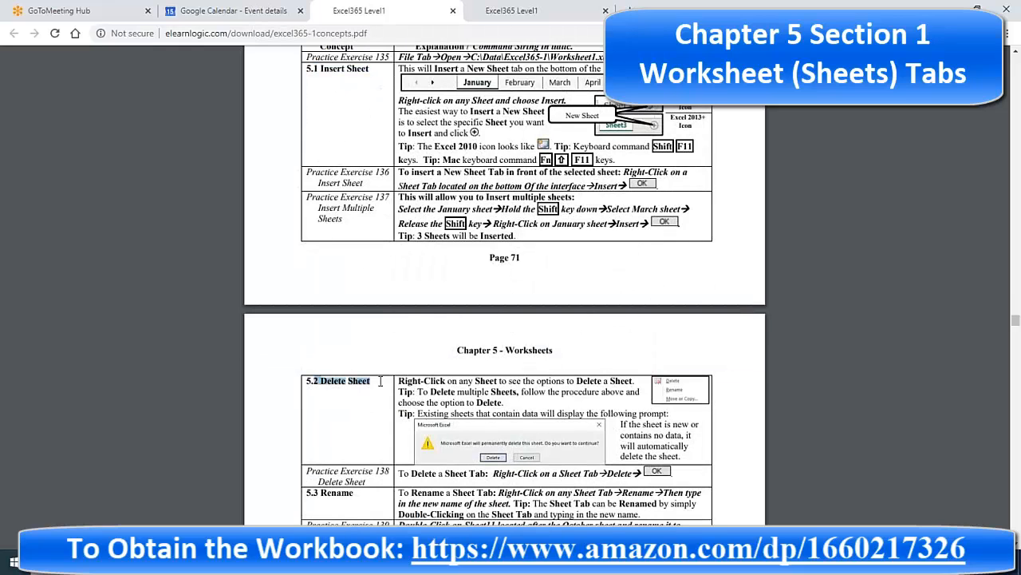
{"action": "scroll", "coordinate": [369, 451], "scroll_direction": "down", "scroll_amount": 5}
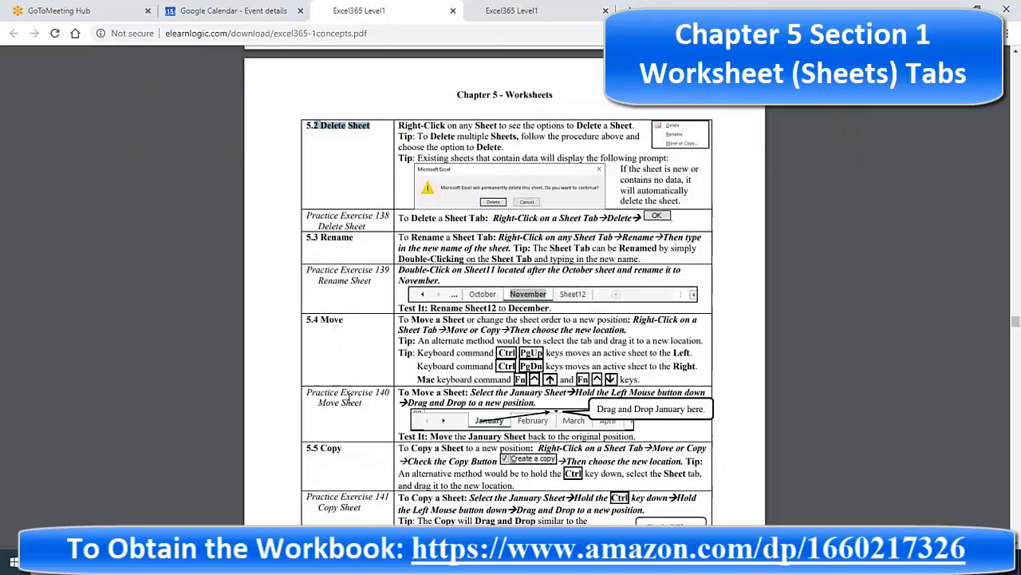
{"action": "scroll", "coordinate": [364, 399], "scroll_direction": "down", "scroll_amount": 2}
{"action": "left_click_drag", "start_coordinate": [313, 320], "coordinate": [343, 321]}
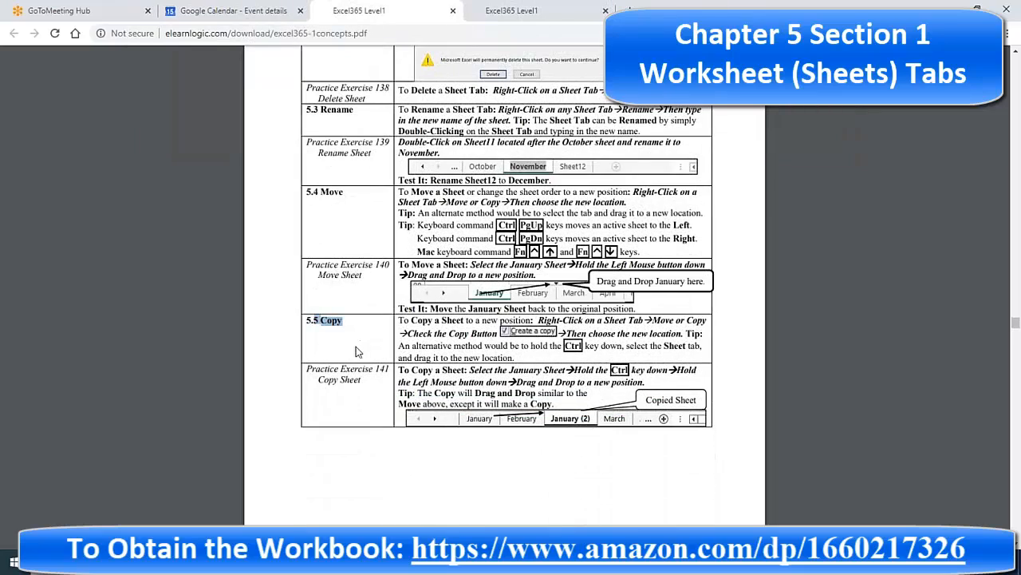
{"action": "scroll", "coordinate": [355, 348], "scroll_direction": "down", "scroll_amount": 6}
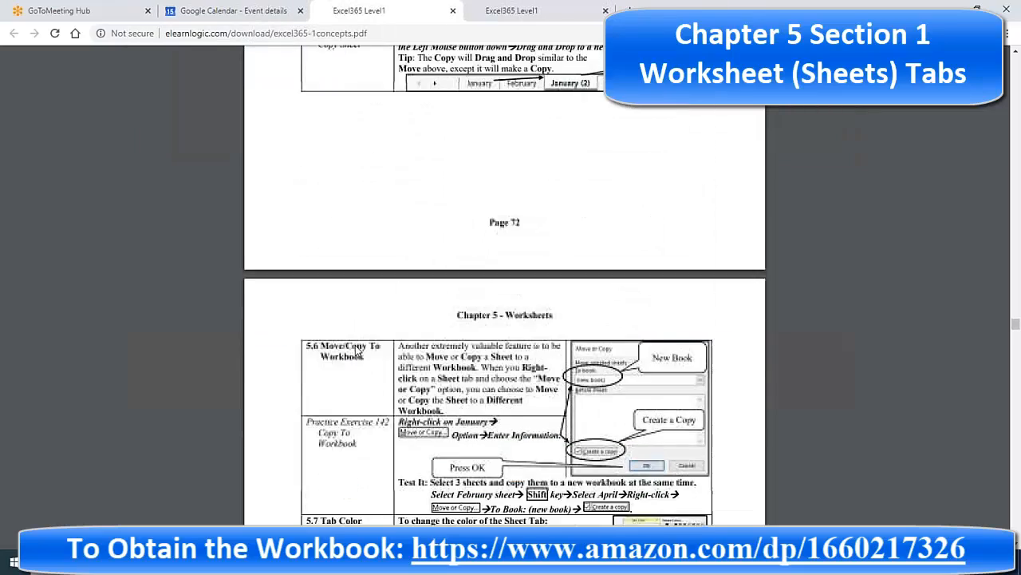
Step: Mark the 5.6 Move/Copy To Workbook heading and continue through the later sections
{"action": "left_click_drag", "start_coordinate": [316, 300], "coordinate": [378, 321]}
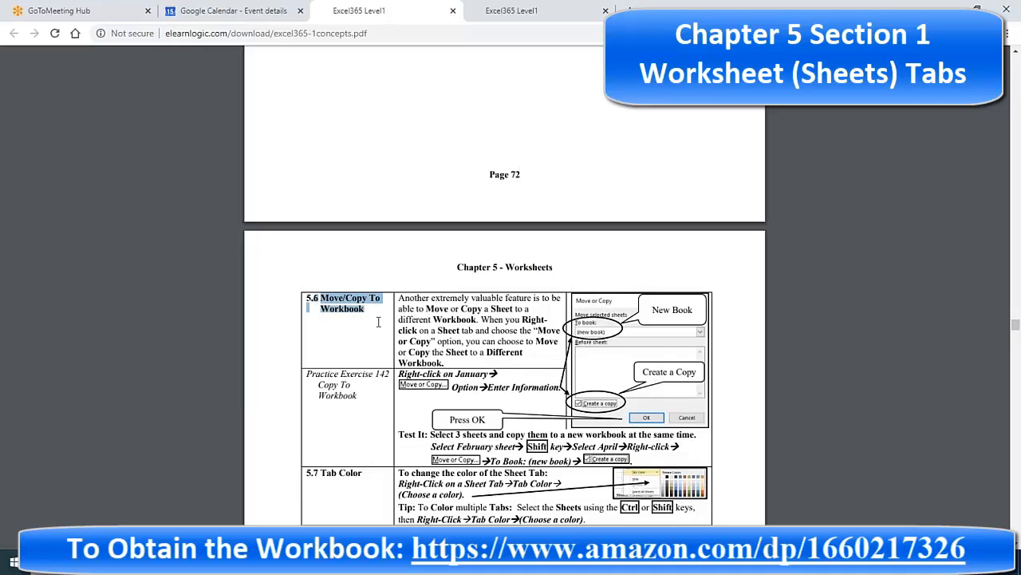
{"action": "left_click", "coordinate": [334, 297]}
{"action": "left_click_drag", "start_coordinate": [319, 297], "coordinate": [377, 312]}
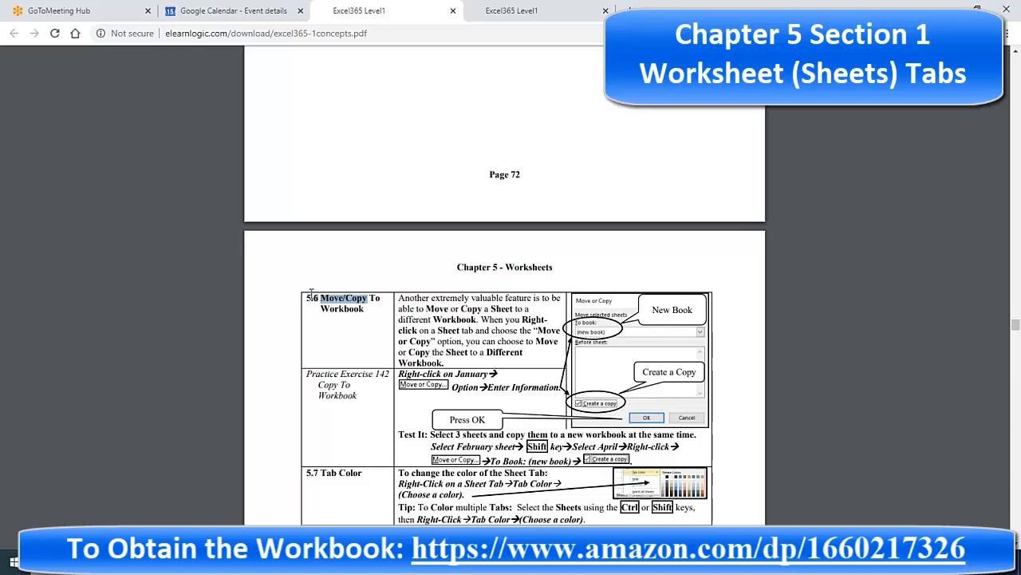
{"action": "left_click_drag", "start_coordinate": [308, 298], "coordinate": [365, 317]}
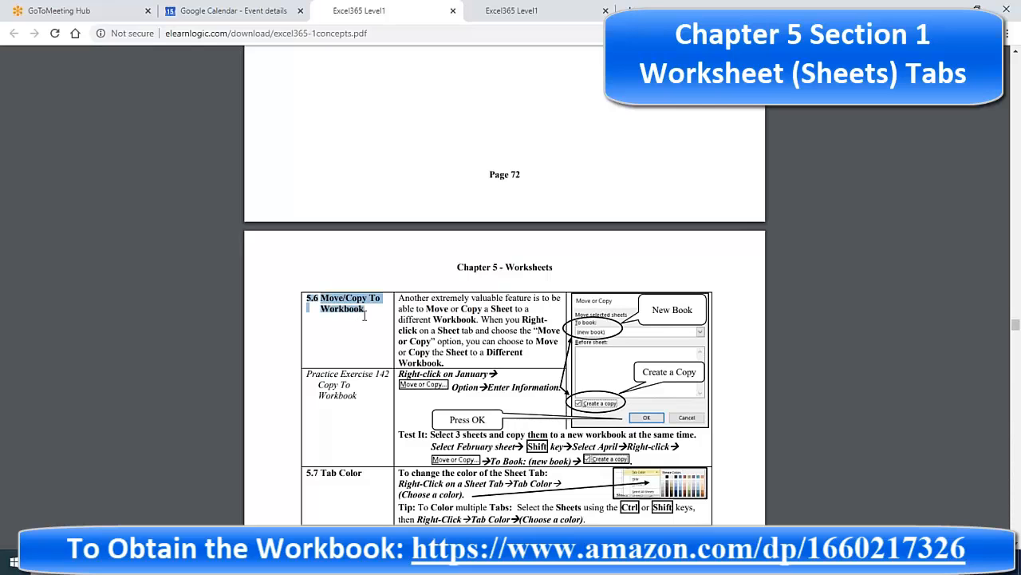
{"action": "scroll", "coordinate": [344, 415], "scroll_direction": "down", "scroll_amount": 4}
{"action": "left_click_drag", "start_coordinate": [307, 345], "coordinate": [341, 322]}
{"action": "scroll", "coordinate": [364, 413], "scroll_direction": "down", "scroll_amount": 4}
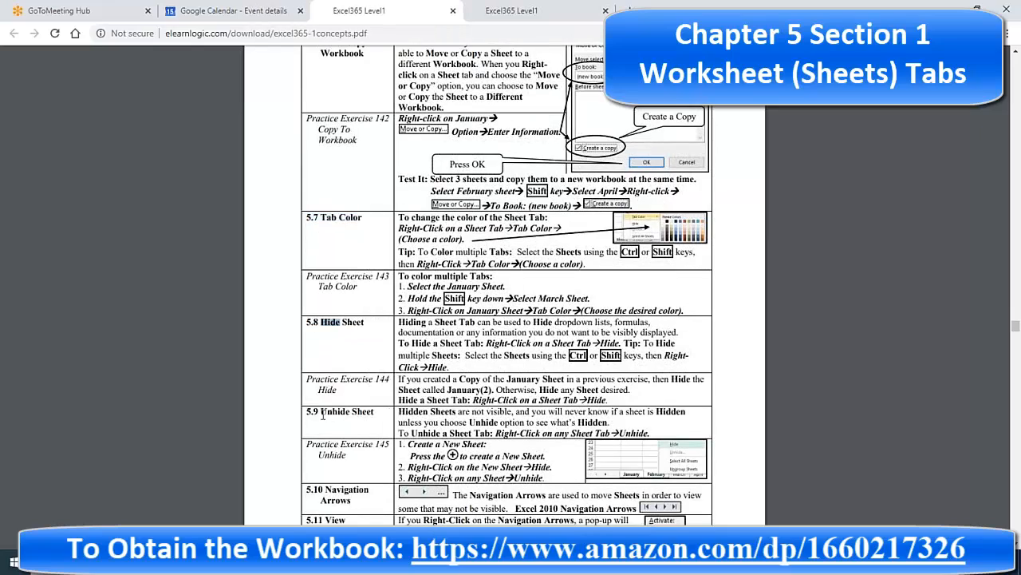
{"action": "scroll", "coordinate": [368, 457], "scroll_direction": "down", "scroll_amount": 6}
{"action": "left_click_drag", "start_coordinate": [452, 302], "coordinate": [446, 375]}
{"action": "scroll", "coordinate": [440, 388], "scroll_direction": "down", "scroll_amount": 5}
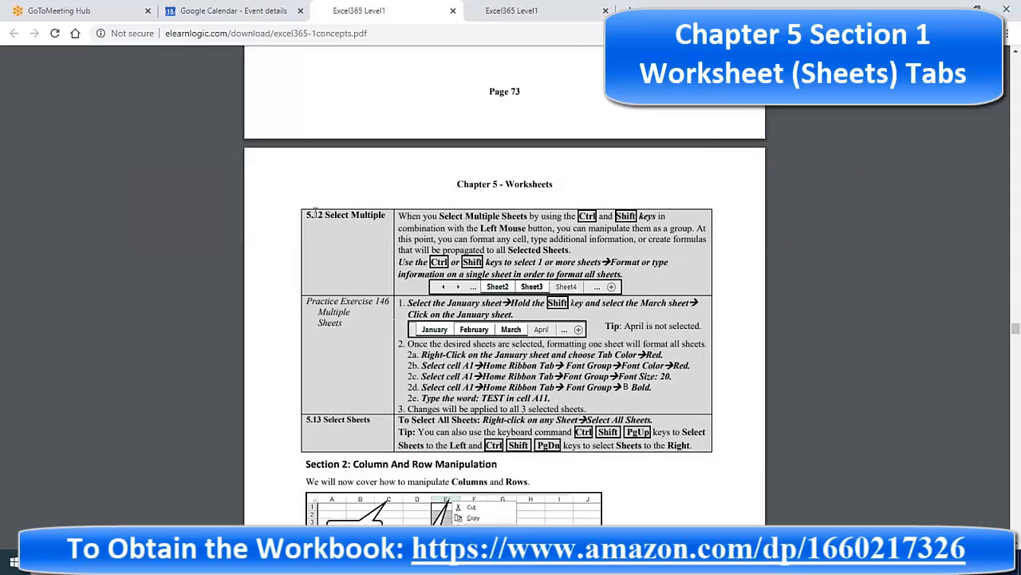
{"action": "left_click_drag", "start_coordinate": [317, 214], "coordinate": [551, 445]}
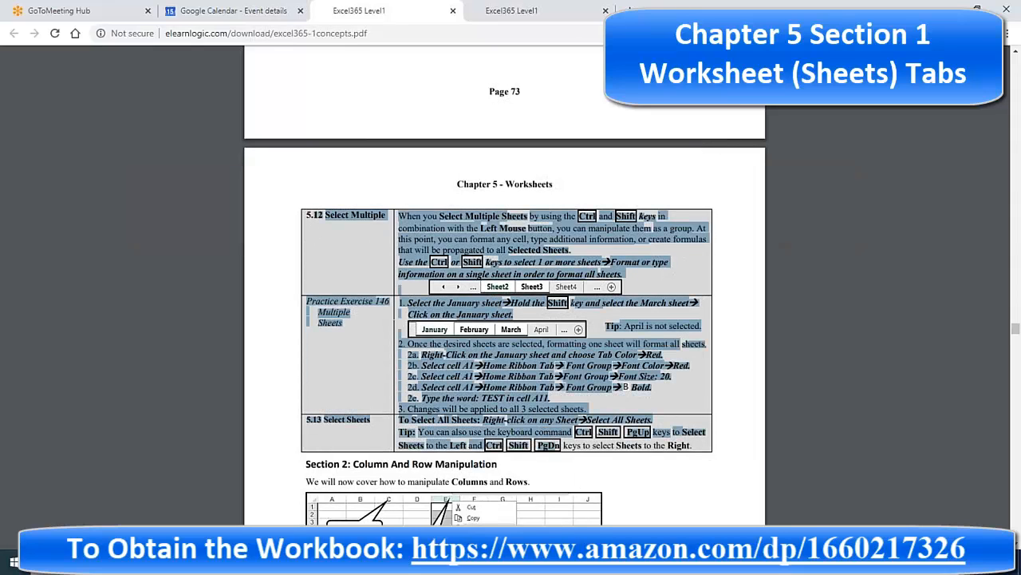
Step: Check the open Excel workbooks, then mark Worksheet1.xlsx in exercise 135
{"action": "left_click", "coordinate": [548, 563]}
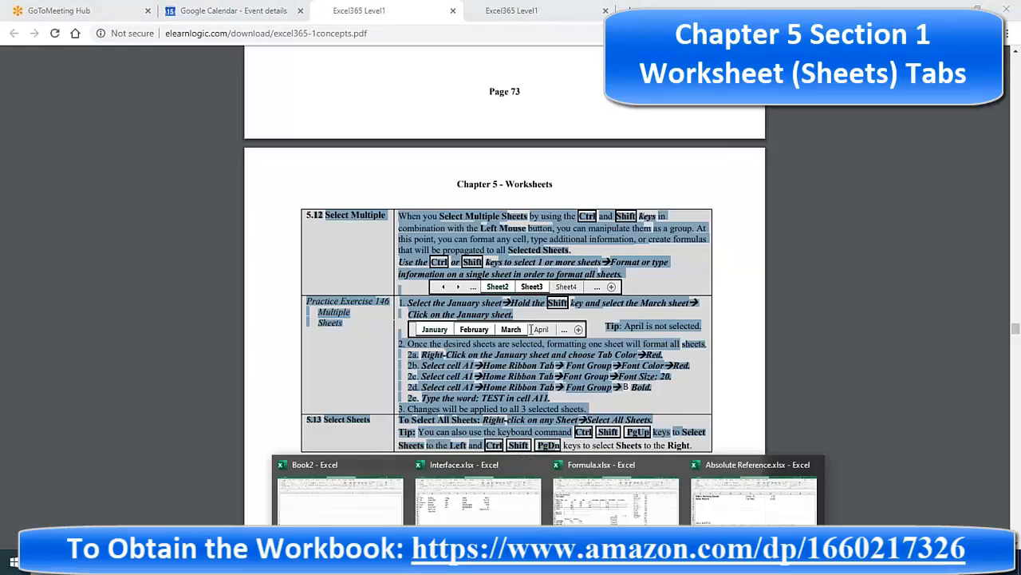
{"action": "scroll", "coordinate": [472, 216], "scroll_direction": "up", "scroll_amount": 2}
{"action": "left_click", "coordinate": [460, 154]}
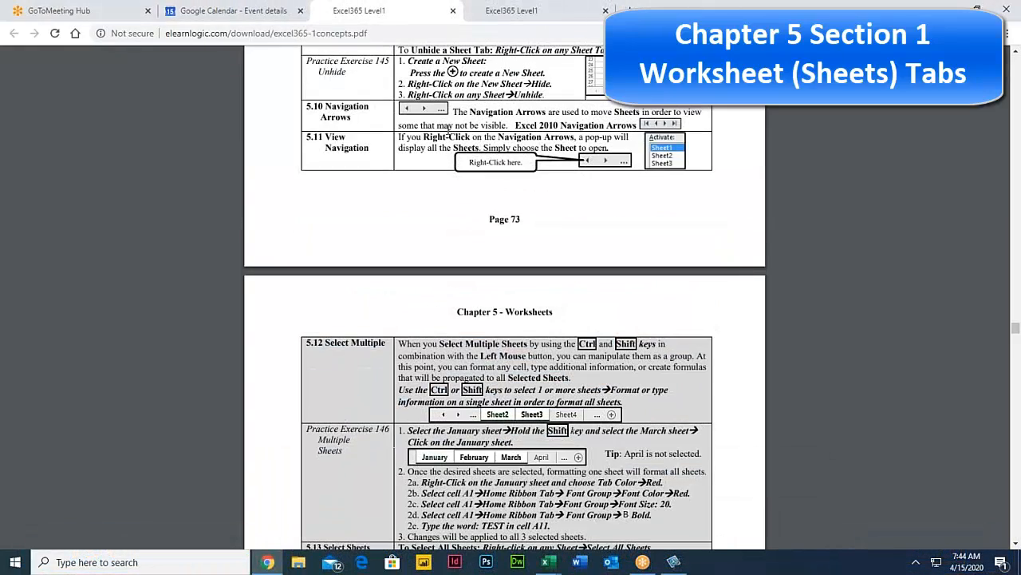
{"action": "scroll", "coordinate": [458, 154], "scroll_direction": "up", "scroll_amount": 5}
{"action": "scroll", "coordinate": [460, 160], "scroll_direction": "up", "scroll_amount": 1}
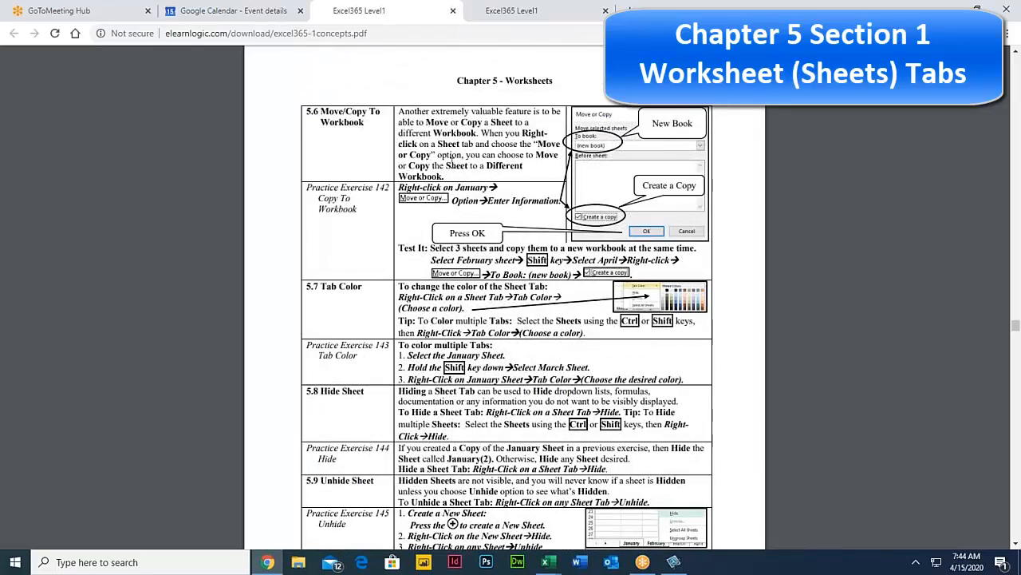
{"action": "scroll", "coordinate": [453, 162], "scroll_direction": "up", "scroll_amount": 15}
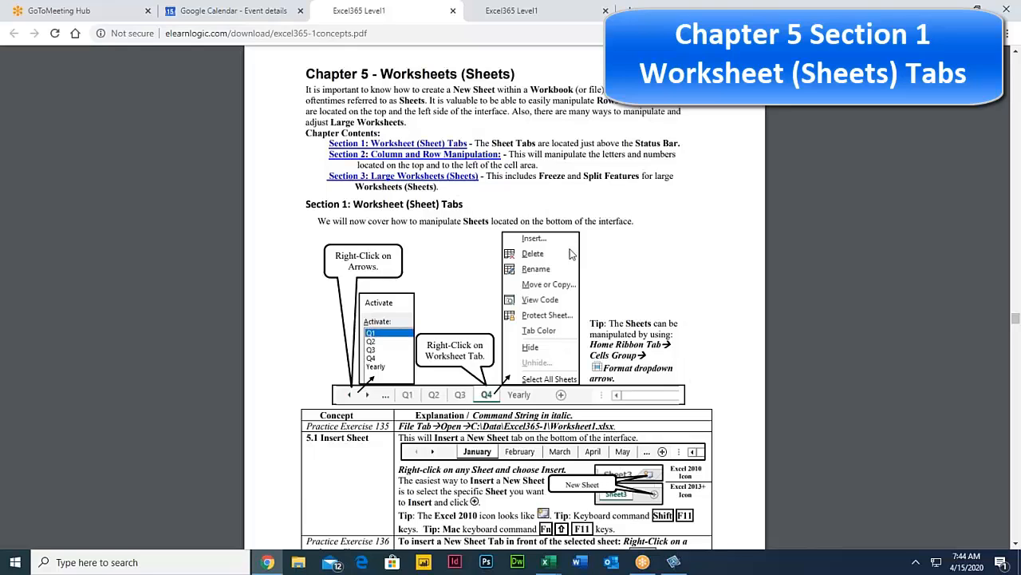
{"action": "left_click_drag", "start_coordinate": [553, 424], "coordinate": [623, 420]}
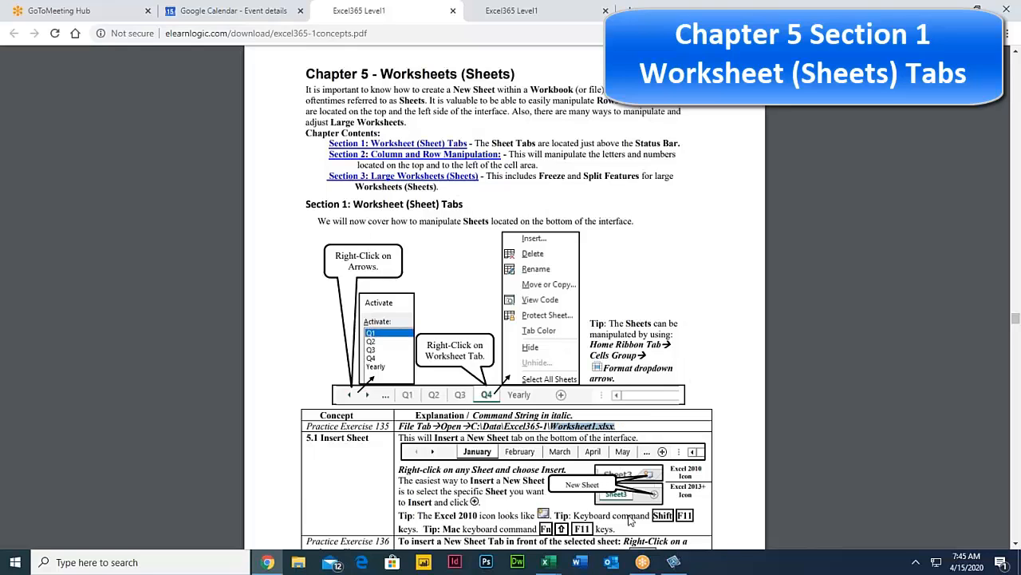
Step: Switch to the Excel window and bring up the Open dialog to browse this computer
{"action": "mouse_move", "coordinate": [549, 564]}
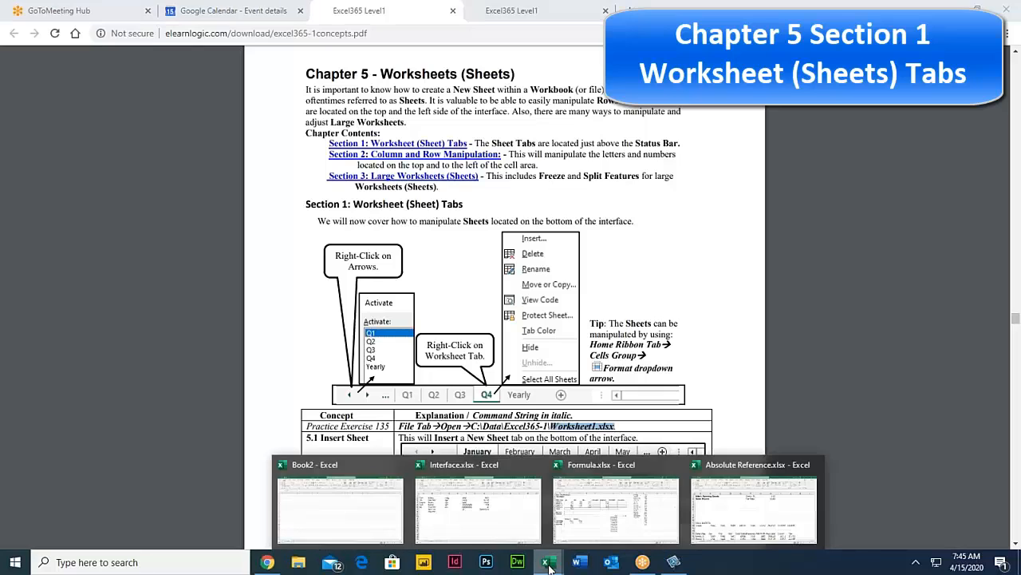
{"action": "left_click", "coordinate": [718, 503]}
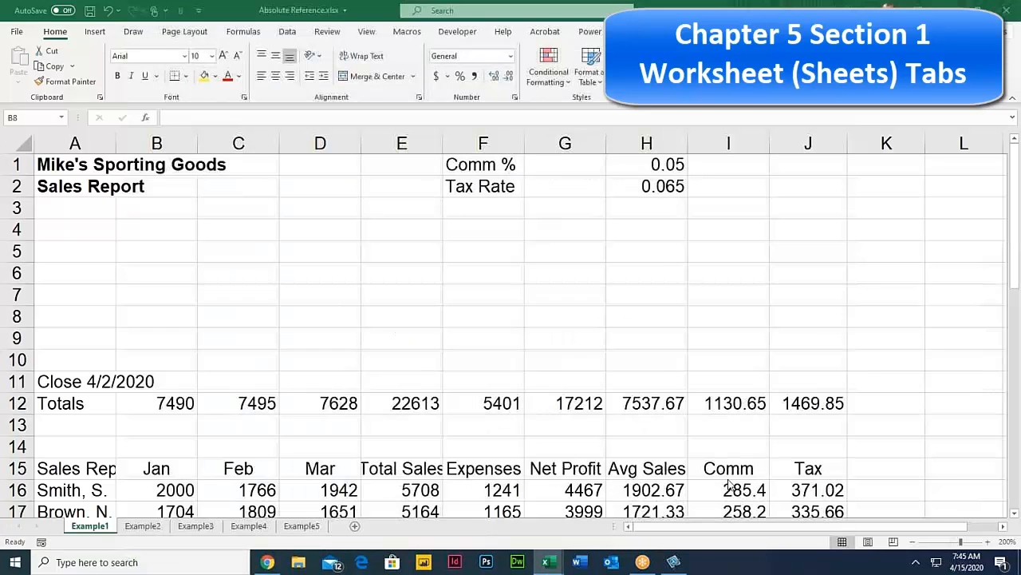
{"action": "left_click", "coordinate": [15, 32]}
{"action": "left_click", "coordinate": [44, 113]}
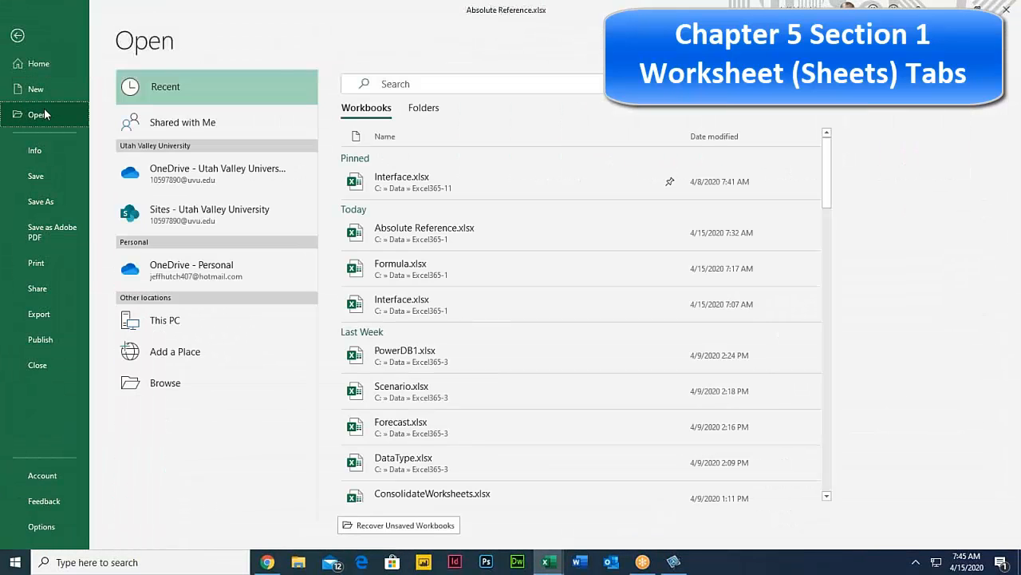
{"action": "left_click", "coordinate": [189, 381]}
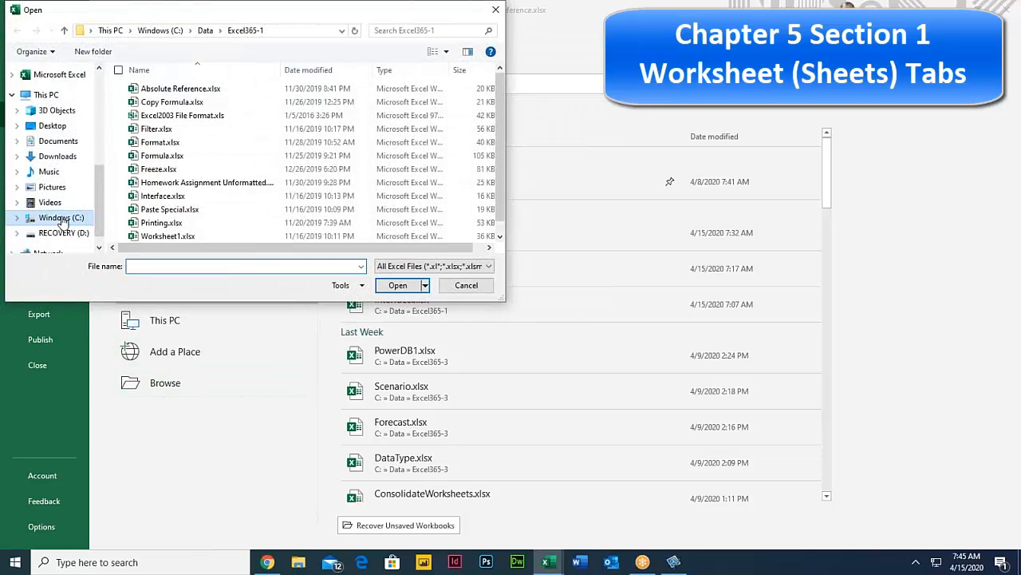
Step: Open Worksheet1.xlsx from C:\Data\Excel365-1
{"action": "left_click", "coordinate": [61, 217]}
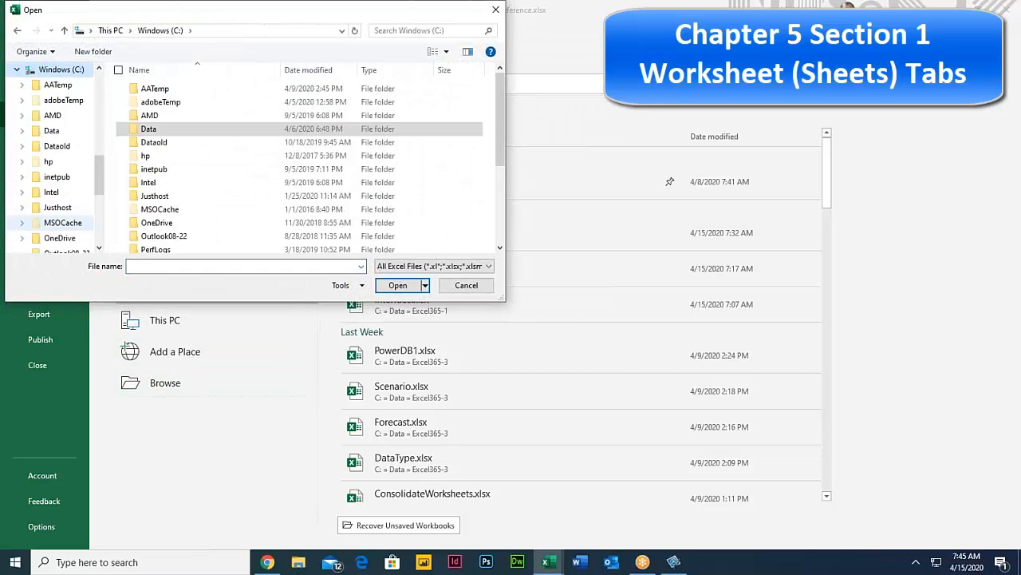
{"action": "double_click", "coordinate": [169, 136]}
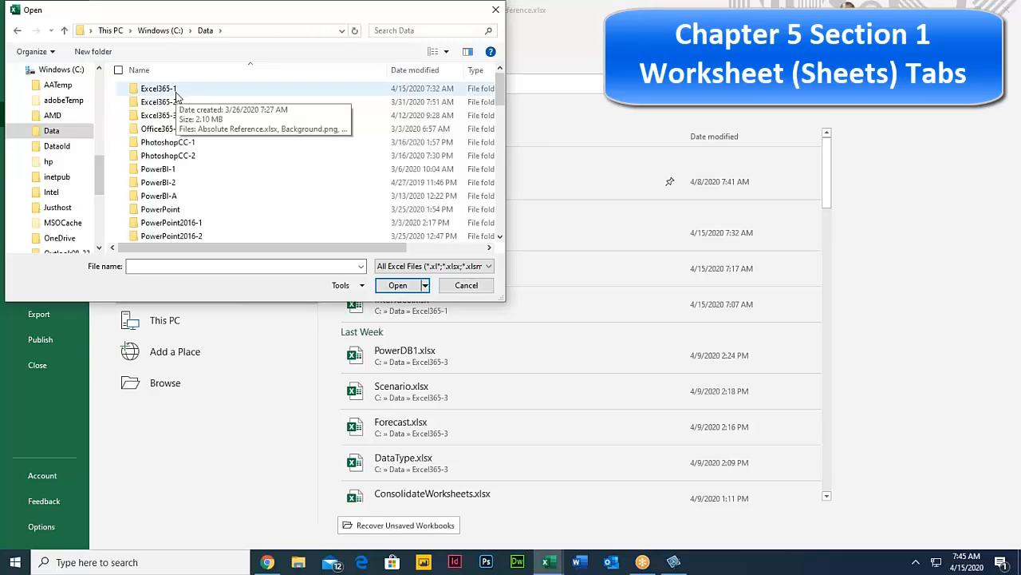
{"action": "double_click", "coordinate": [159, 89]}
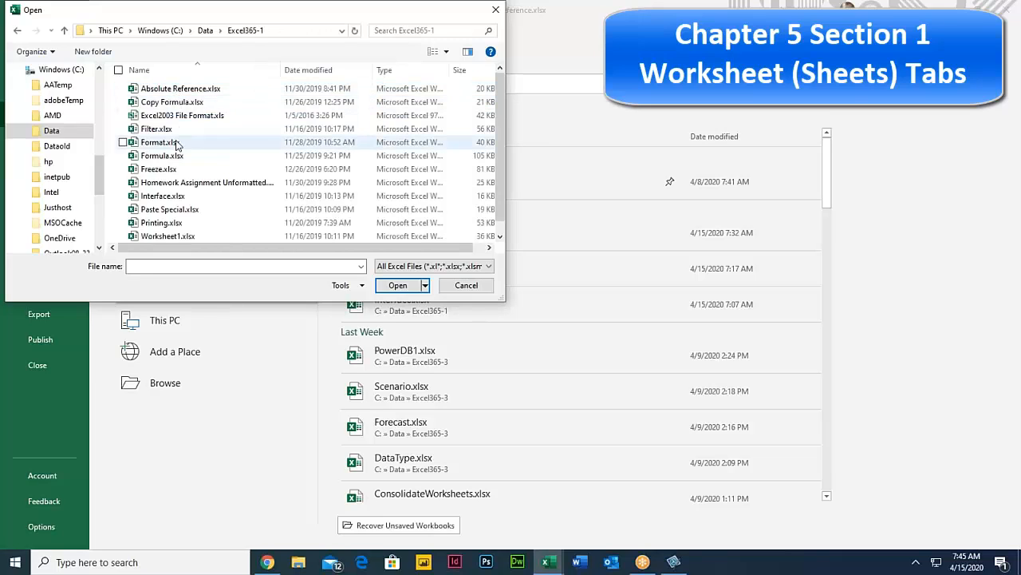
{"action": "scroll", "coordinate": [174, 192], "scroll_direction": "down", "scroll_amount": 1}
{"action": "left_click", "coordinate": [177, 223]}
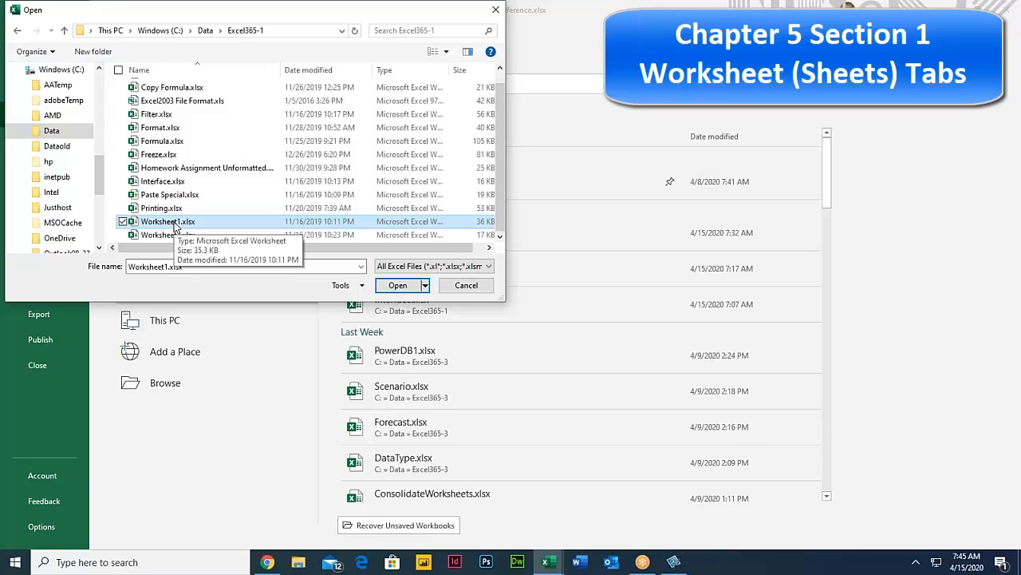
{"action": "double_click", "coordinate": [168, 222]}
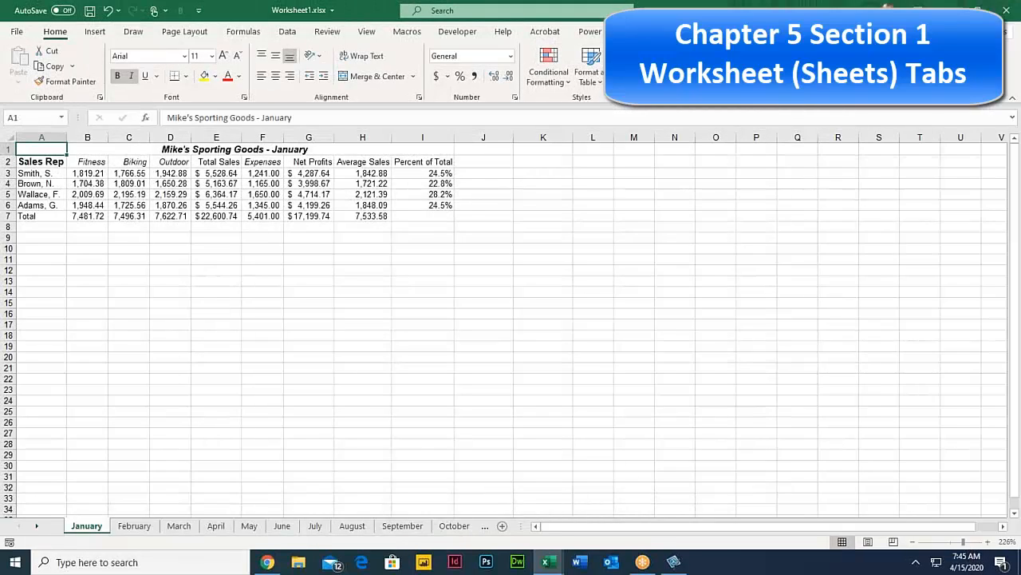
Step: Zoom the sheet to 190%, auto-fit columns E and G, and select A3:A6
{"action": "left_click", "coordinate": [962, 542]}
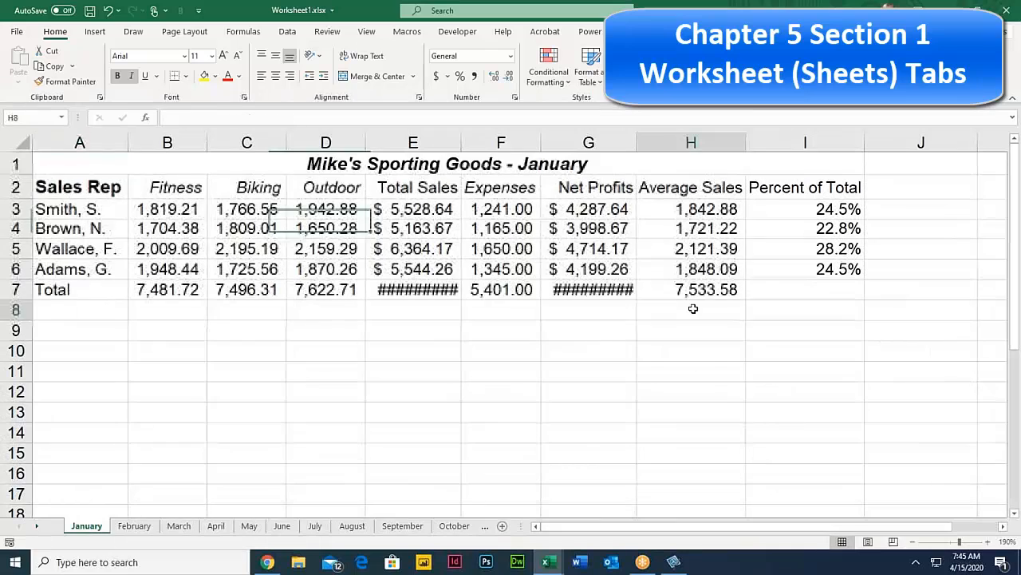
{"action": "left_click", "coordinate": [691, 310]}
{"action": "double_click", "coordinate": [461, 143]}
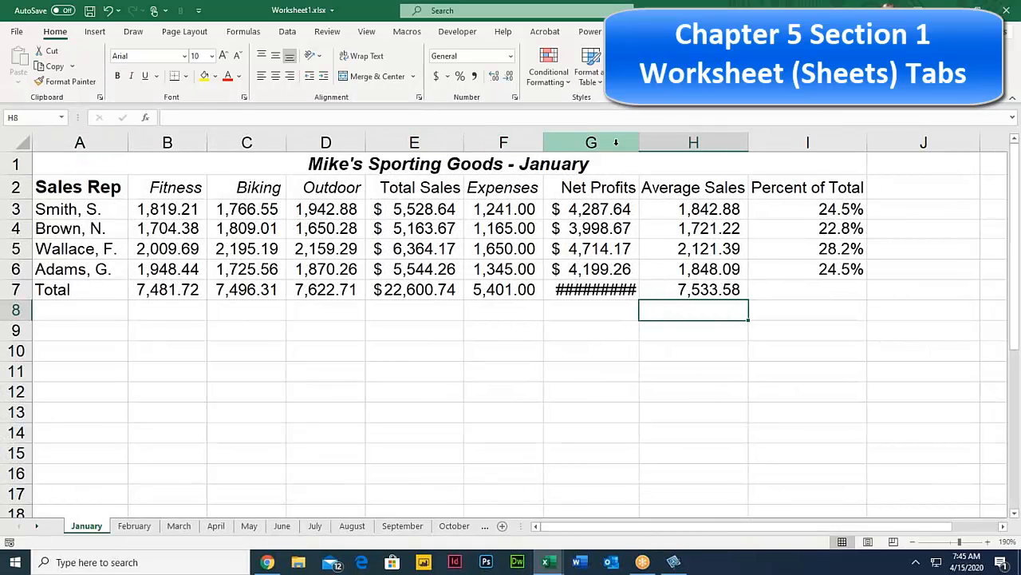
{"action": "double_click", "coordinate": [639, 143]}
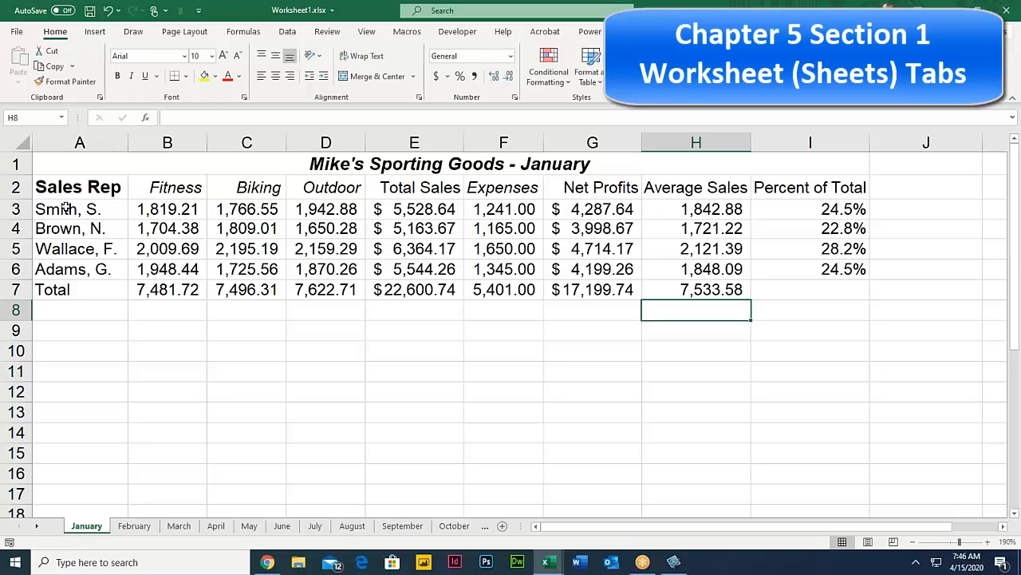
{"action": "left_click_drag", "start_coordinate": [68, 205], "coordinate": [72, 269]}
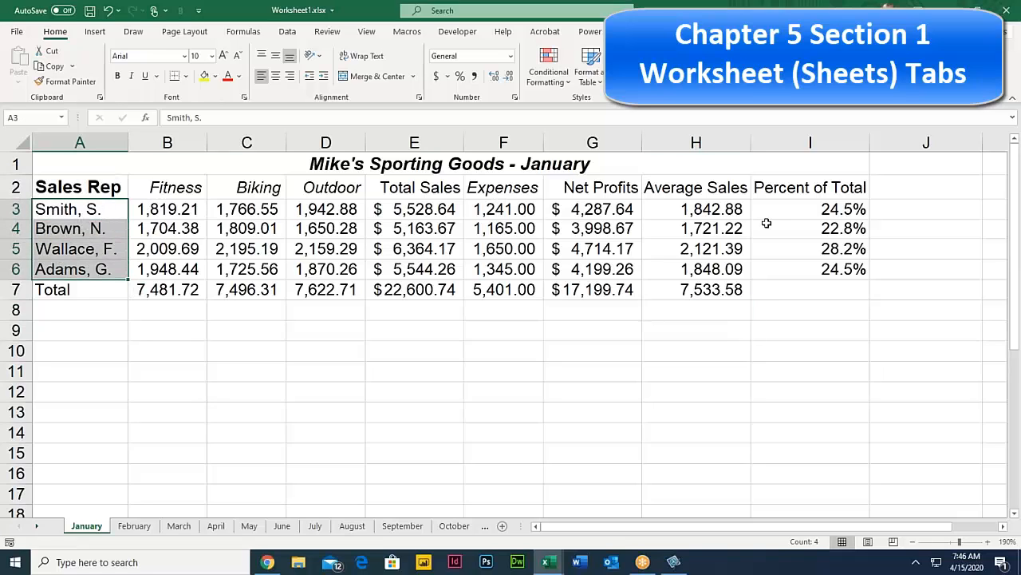
Step: Look through the February to May sheets, then return to January and select C8
{"action": "left_click", "coordinate": [136, 528]}
{"action": "left_click", "coordinate": [179, 528]}
{"action": "left_click", "coordinate": [215, 527]}
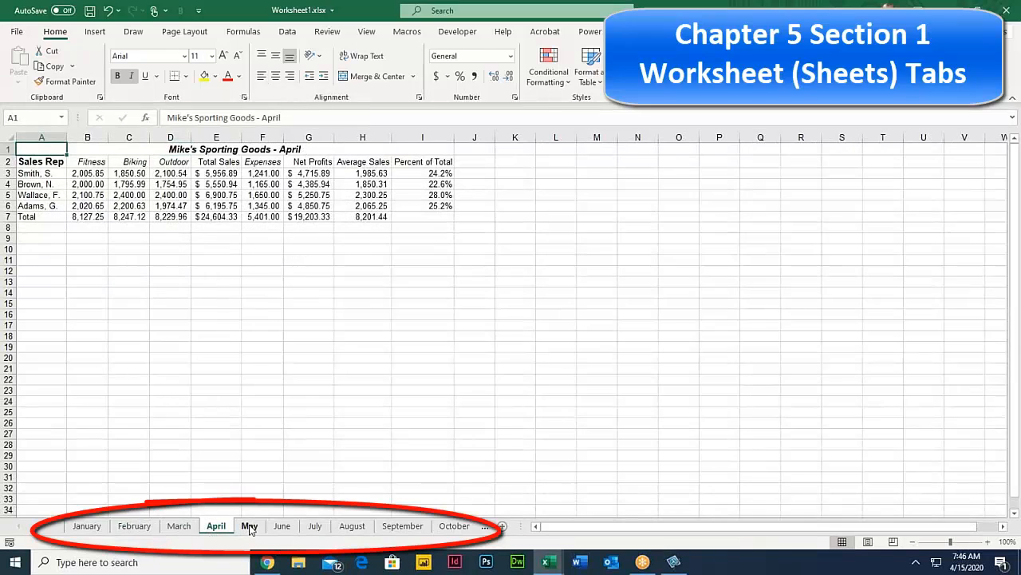
{"action": "left_click", "coordinate": [249, 526]}
{"action": "left_click", "coordinate": [87, 527]}
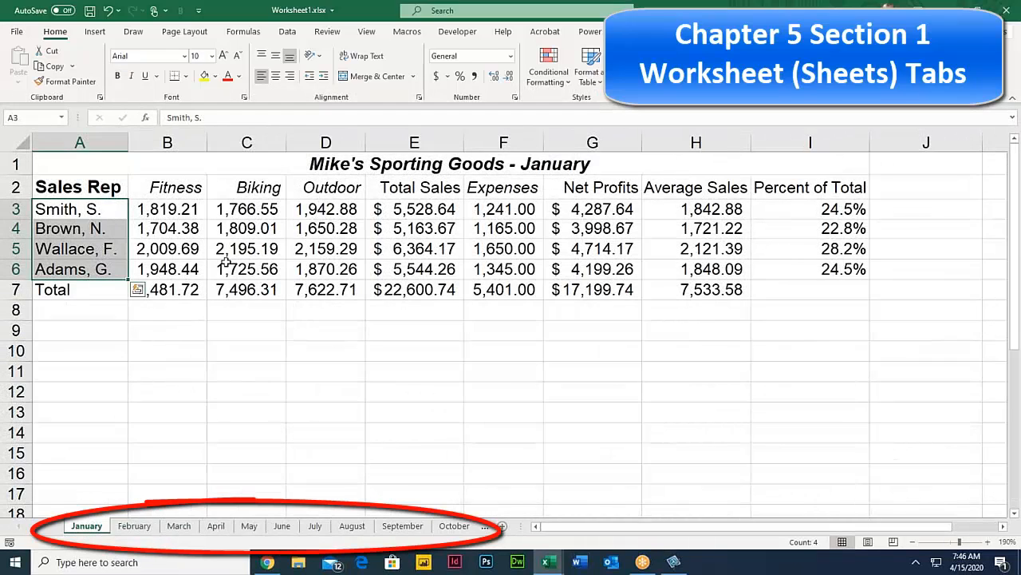
{"action": "left_click", "coordinate": [217, 309]}
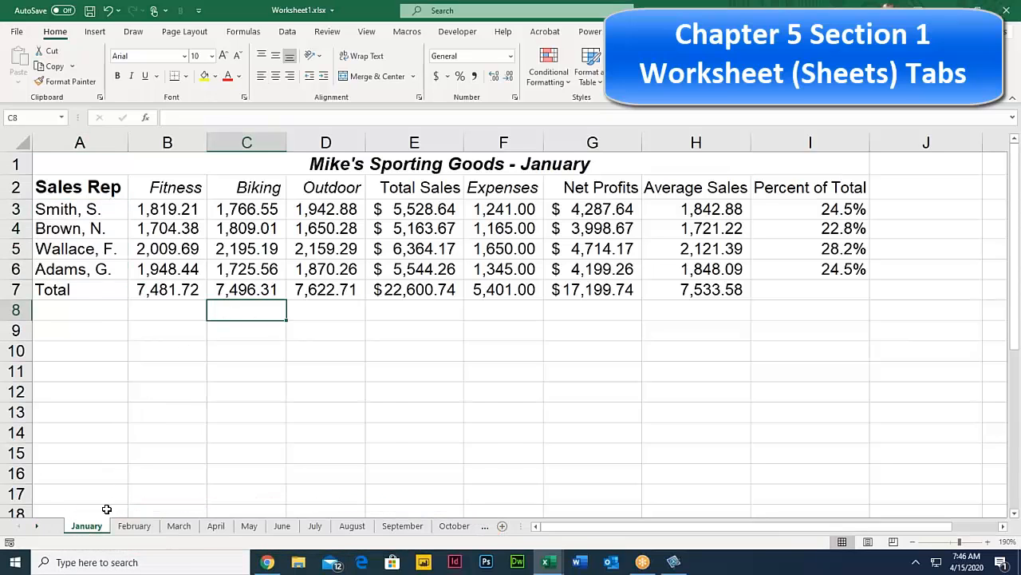
{"action": "right_click", "coordinate": [89, 531]}
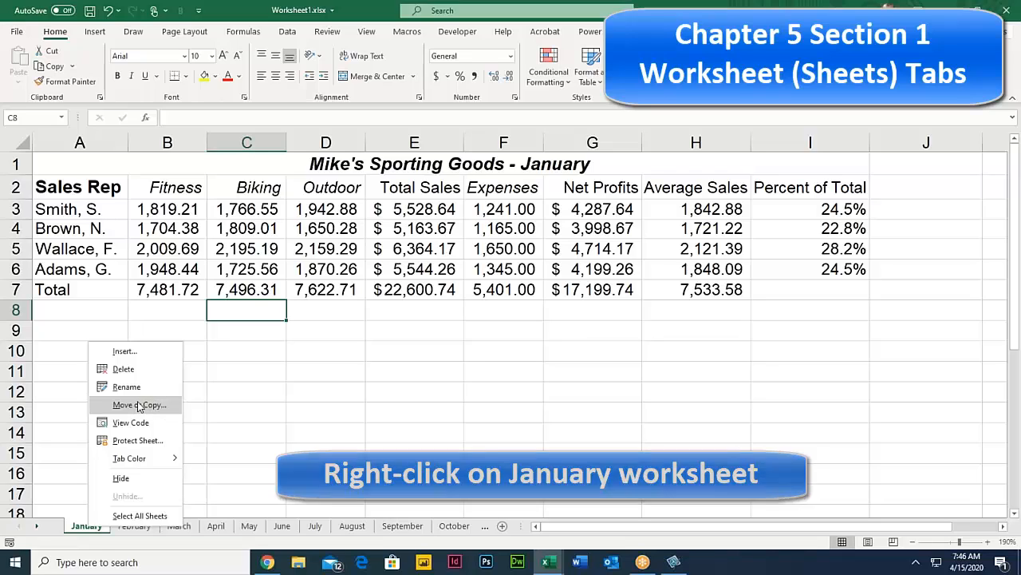
{"action": "left_click", "coordinate": [145, 351]}
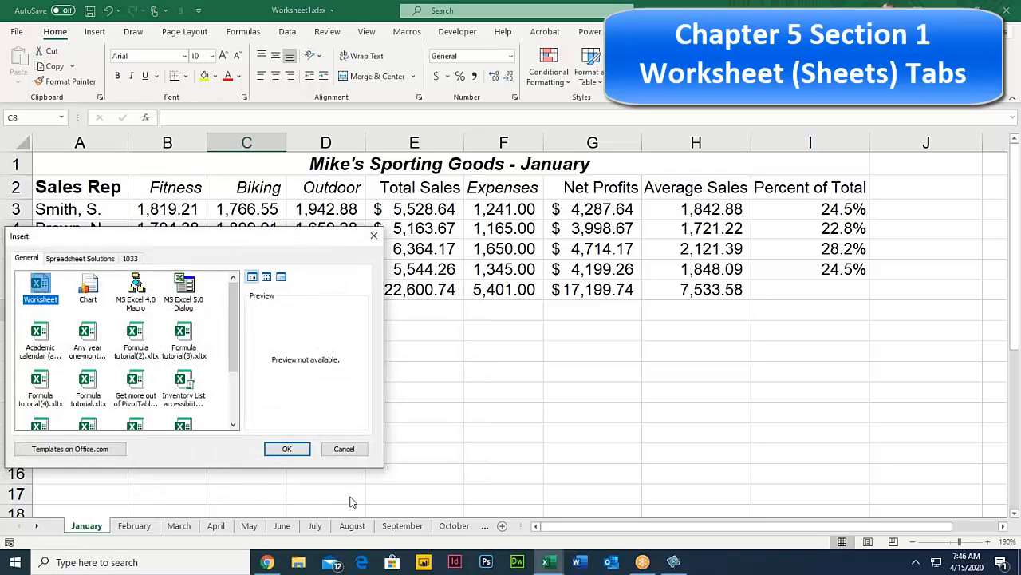
{"action": "left_click", "coordinate": [287, 451]}
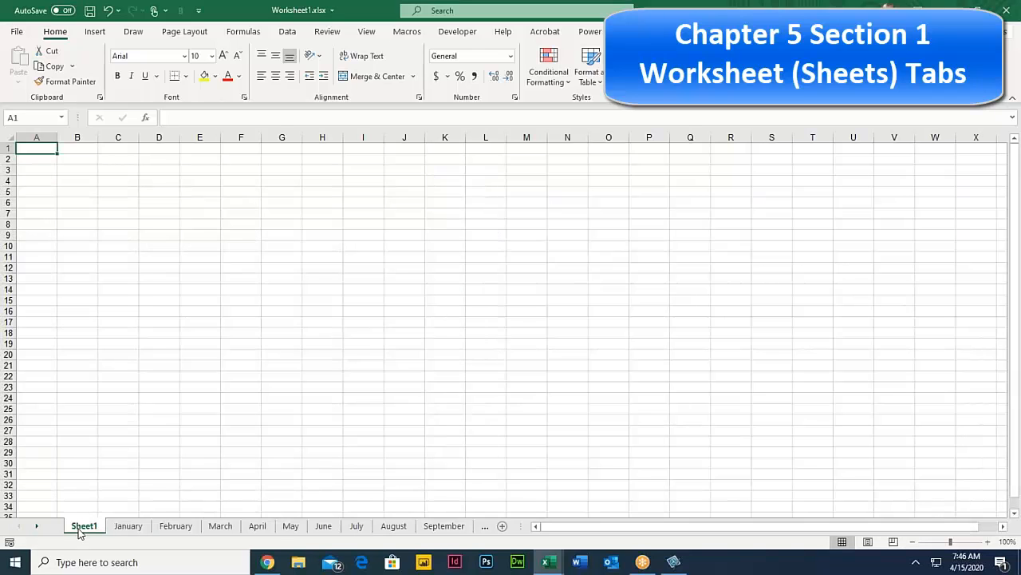
{"action": "right_click", "coordinate": [82, 530]}
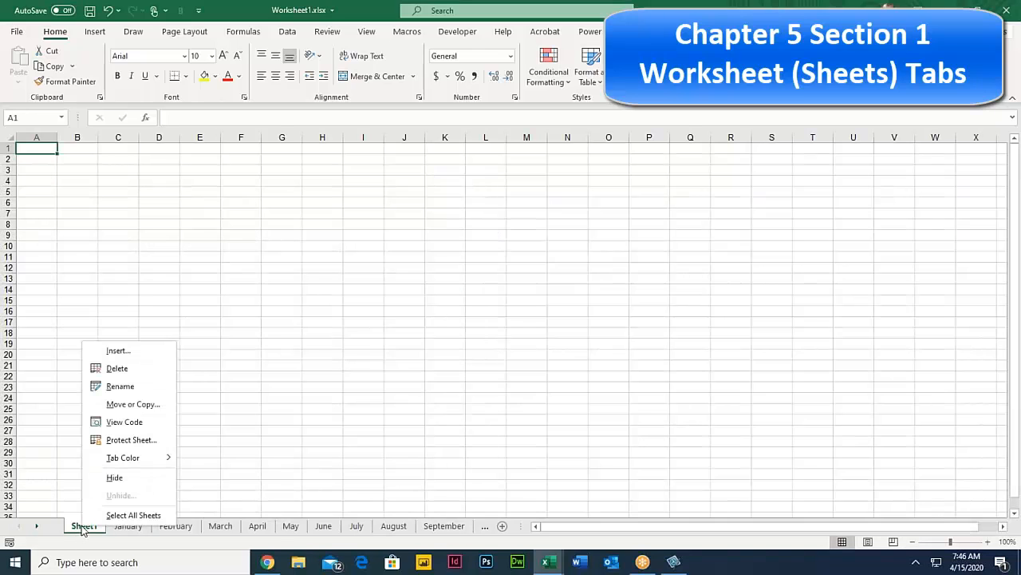
{"action": "left_click", "coordinate": [150, 372]}
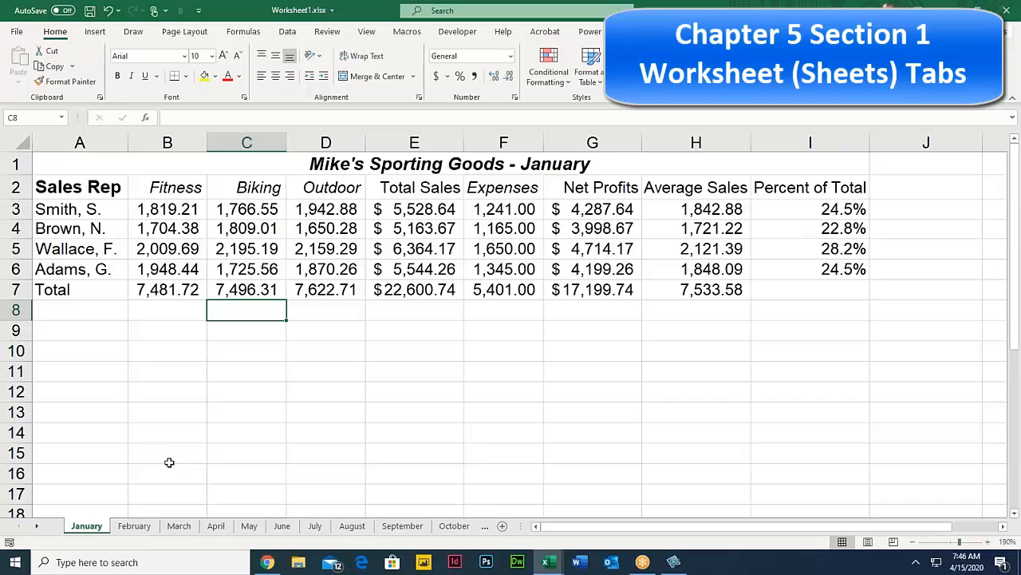
Step: Rename the January sheet tab to 'Jan'
{"action": "double_click", "coordinate": [90, 527]}
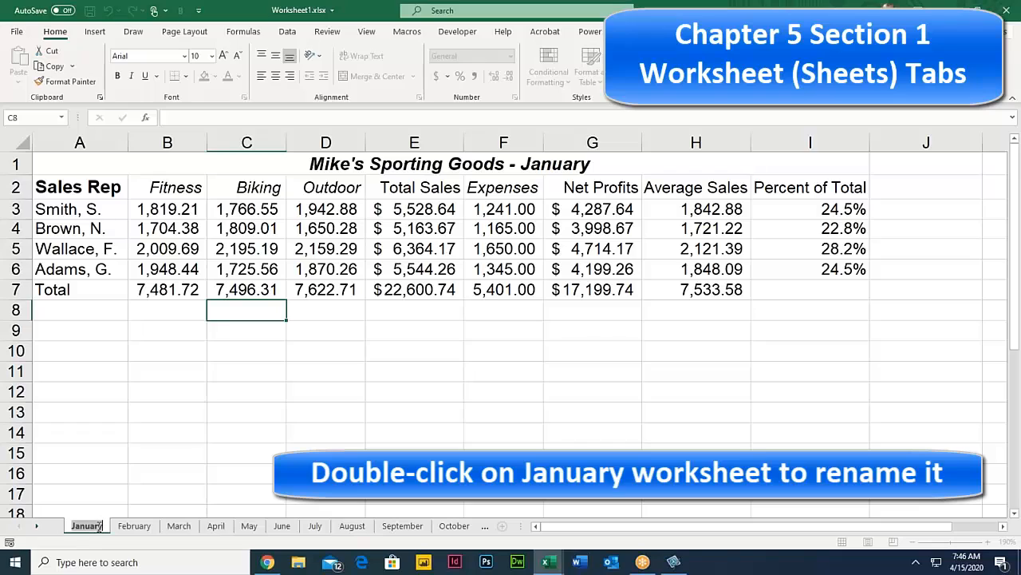
{"action": "key", "text": "Return"}
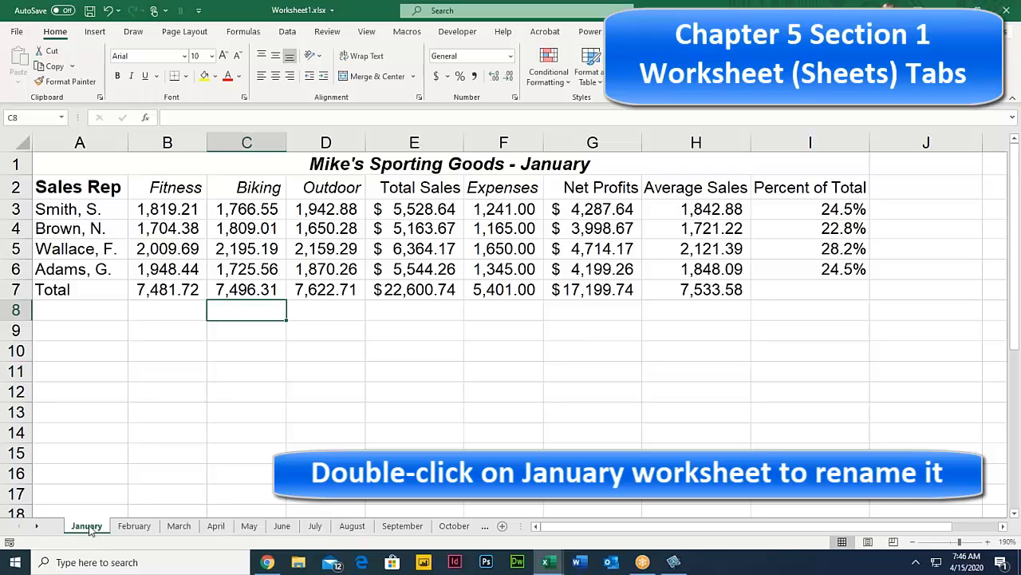
{"action": "double_click", "coordinate": [88, 527]}
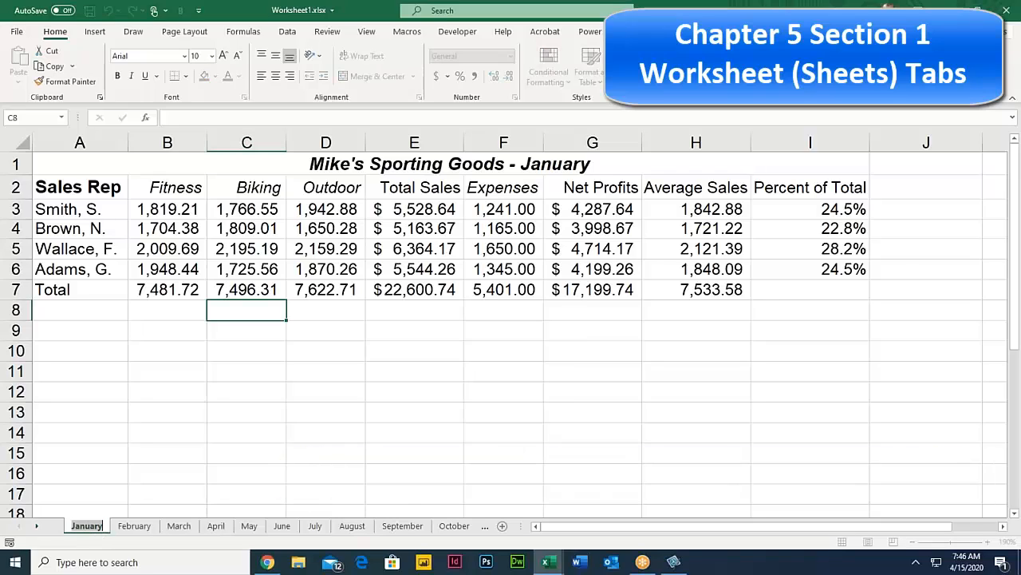
{"action": "left_click", "coordinate": [103, 527]}
{"action": "key", "text": "BackSpace"}
{"action": "key", "text": "BackSpace"}
{"action": "key", "text": "BackSpace"}
{"action": "key", "text": "BackSpace"}
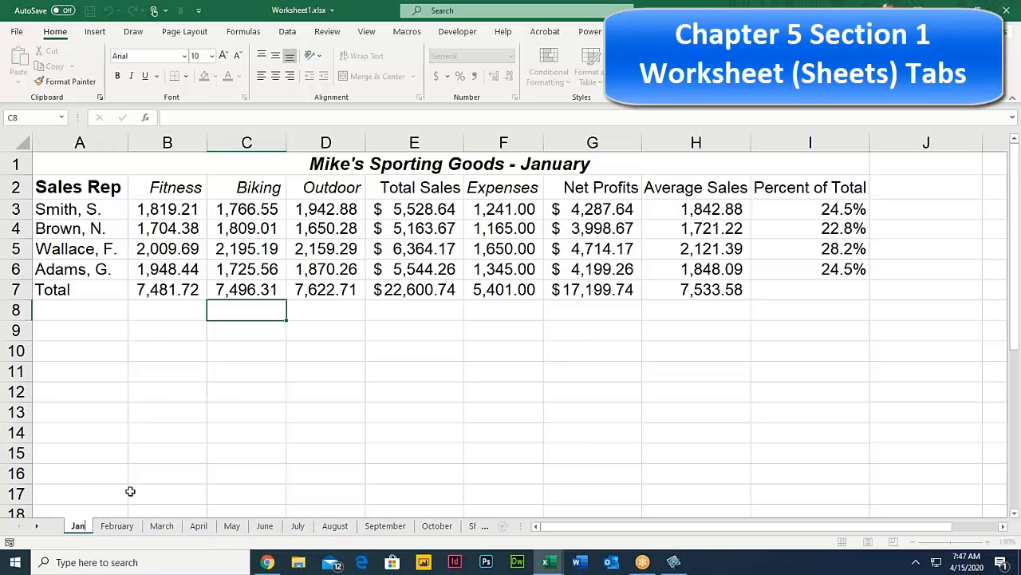
{"action": "key", "text": "Return"}
Step: Switch between February and Jan to check the rename, selecting B16 on Jan
{"action": "left_click", "coordinate": [114, 527]}
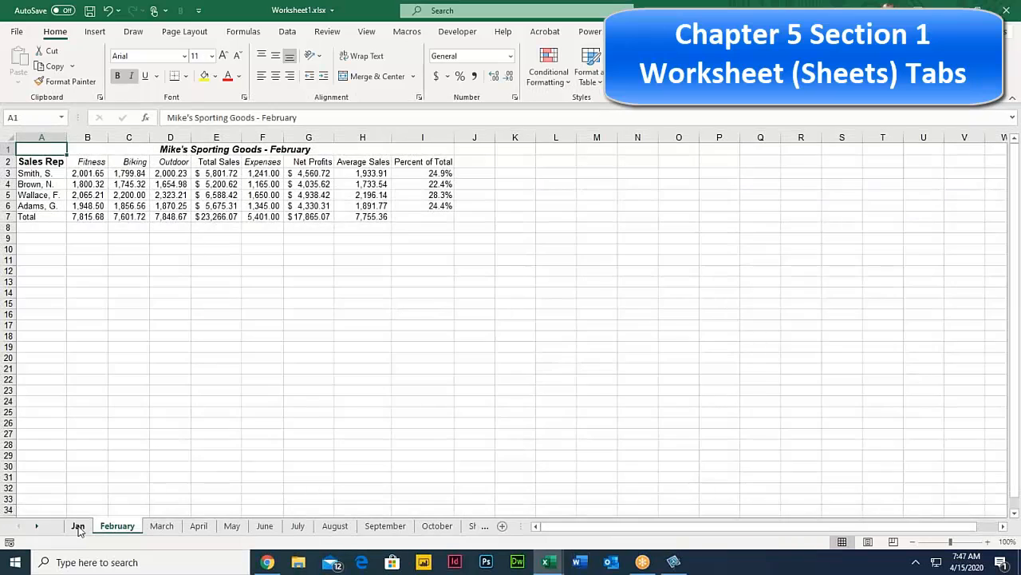
{"action": "left_click", "coordinate": [78, 526]}
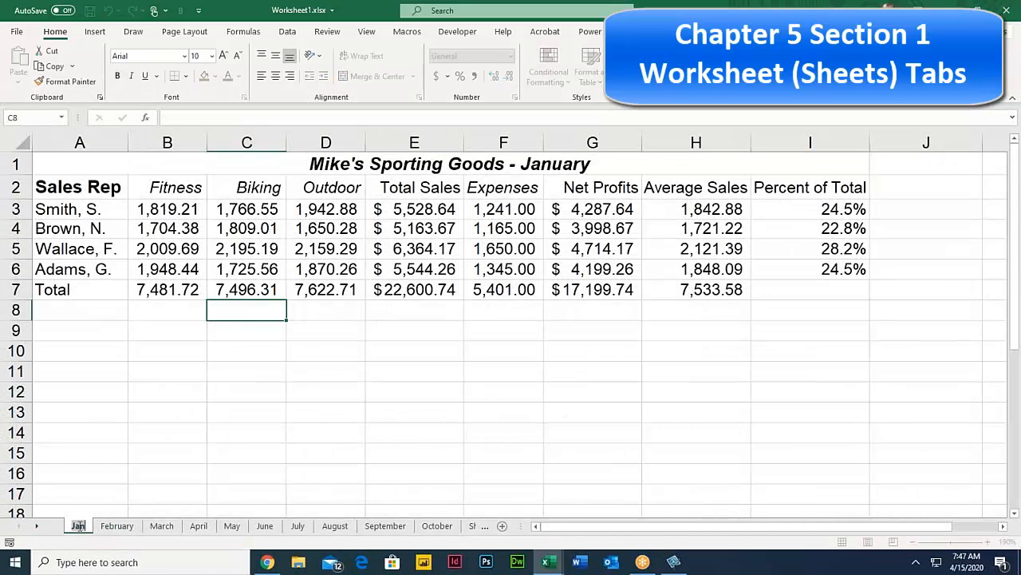
{"action": "left_click", "coordinate": [157, 478]}
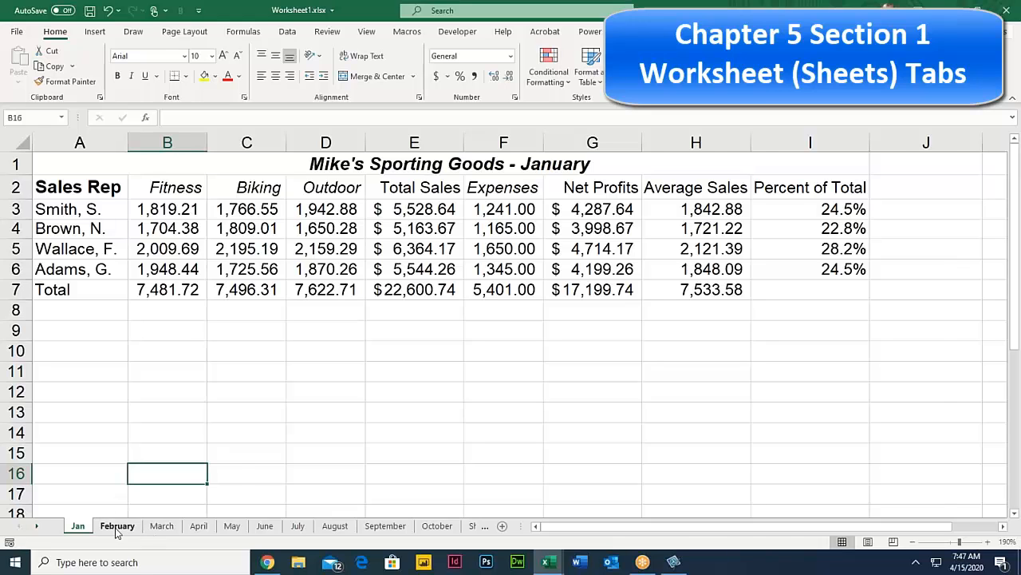
{"action": "left_click", "coordinate": [117, 527]}
{"action": "left_click", "coordinate": [79, 528]}
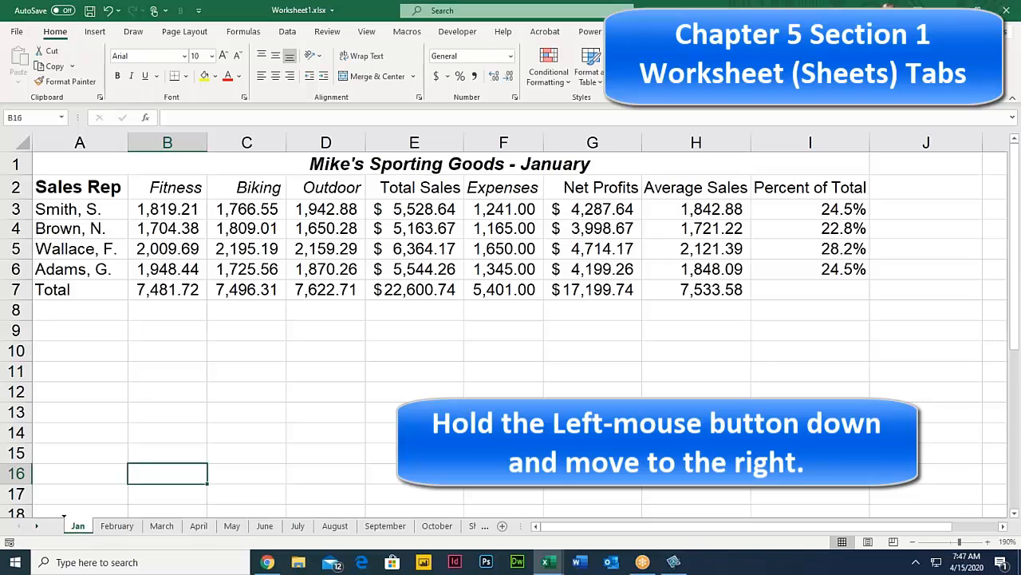
{"action": "left_click_drag", "start_coordinate": [80, 527], "coordinate": [233, 521]}
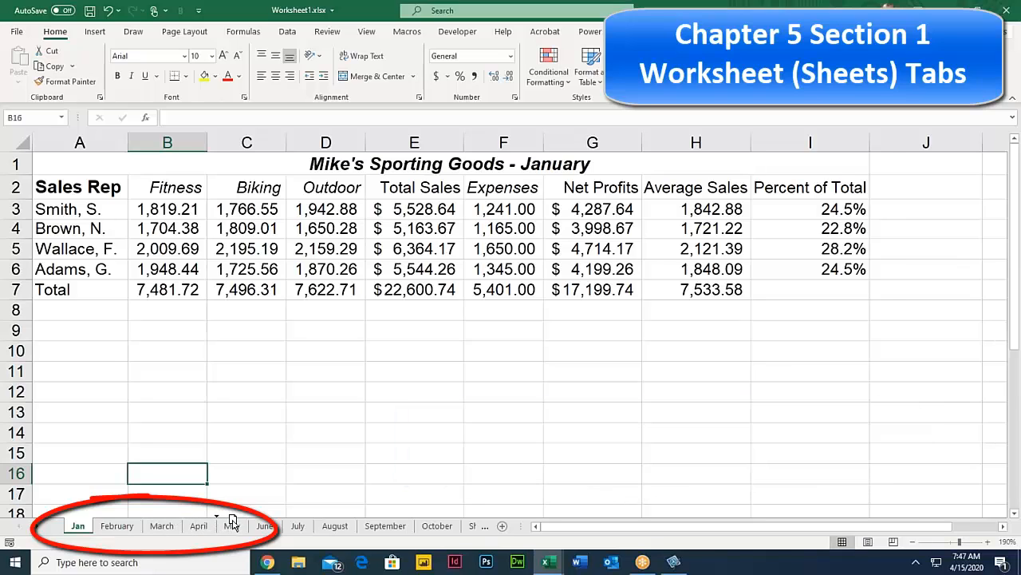
{"action": "left_click_drag", "start_coordinate": [232, 520], "coordinate": [230, 522]}
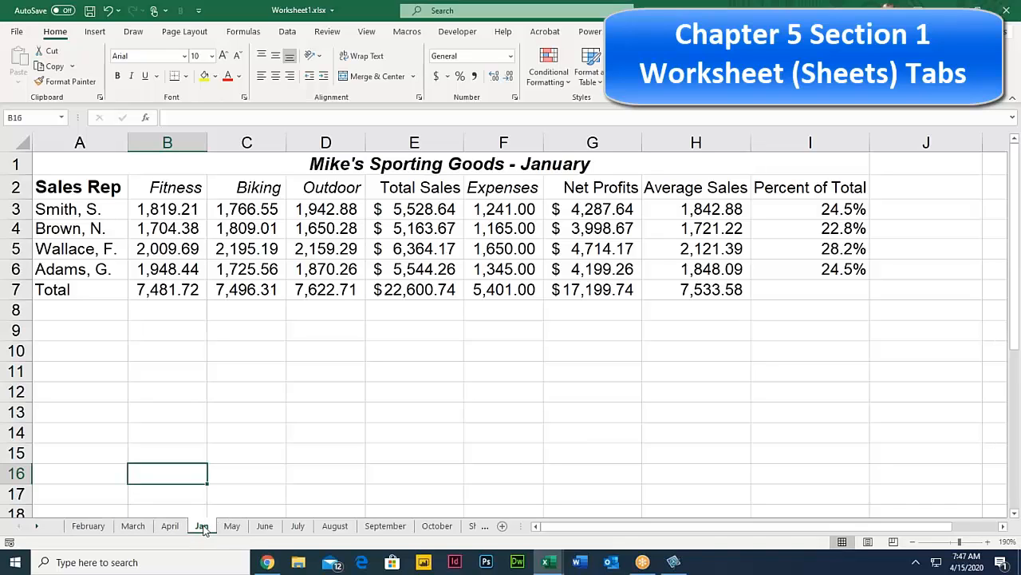
{"action": "left_click_drag", "start_coordinate": [204, 531], "coordinate": [101, 524]}
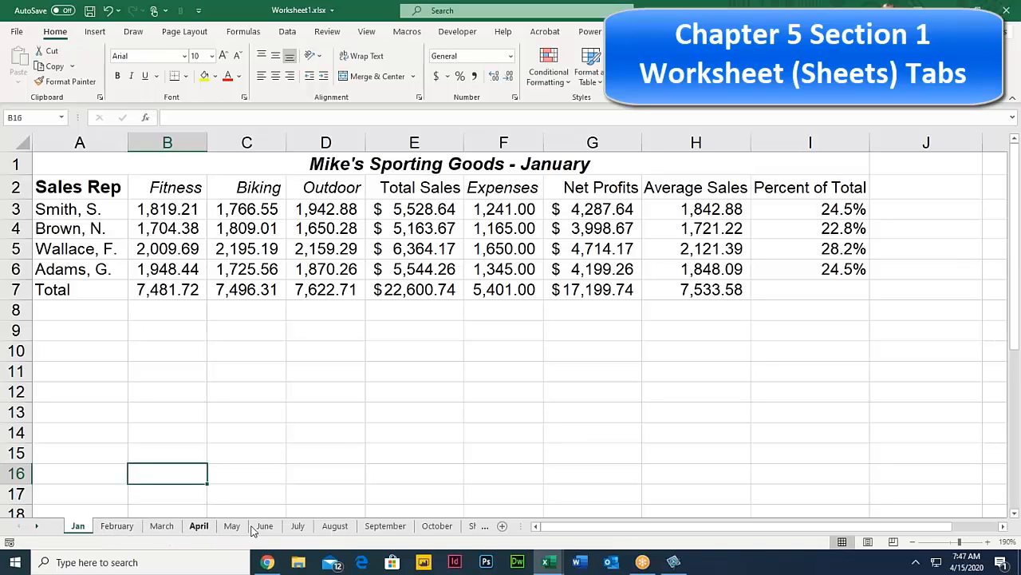
{"action": "left_click", "coordinate": [117, 530]}
{"action": "left_click", "coordinate": [74, 526]}
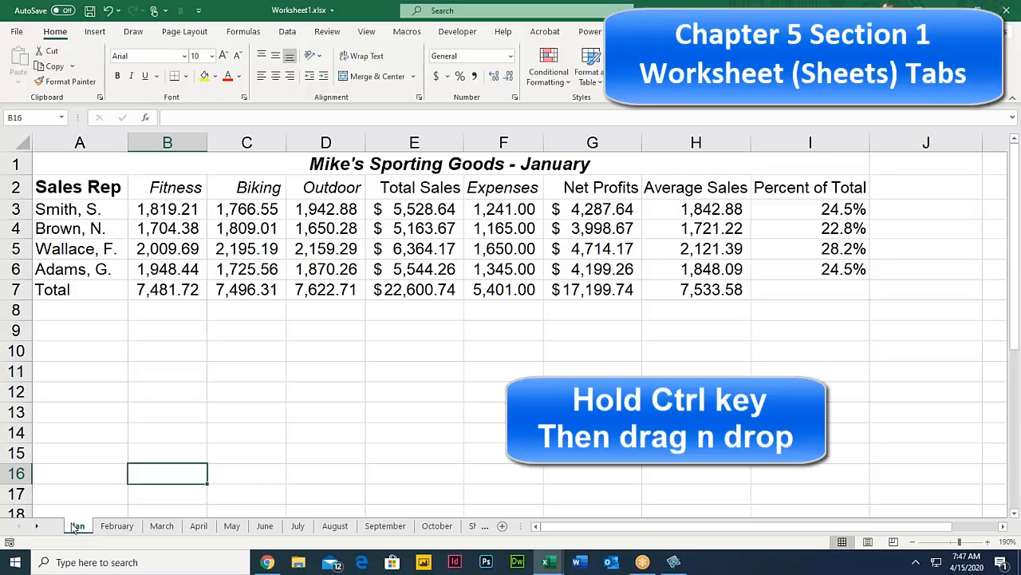
Step: Ctrl-drag the Jan tab to create a Jan (2) copy between February and March, then view it
{"action": "left_click_drag", "start_coordinate": [77, 530], "coordinate": [149, 530]}
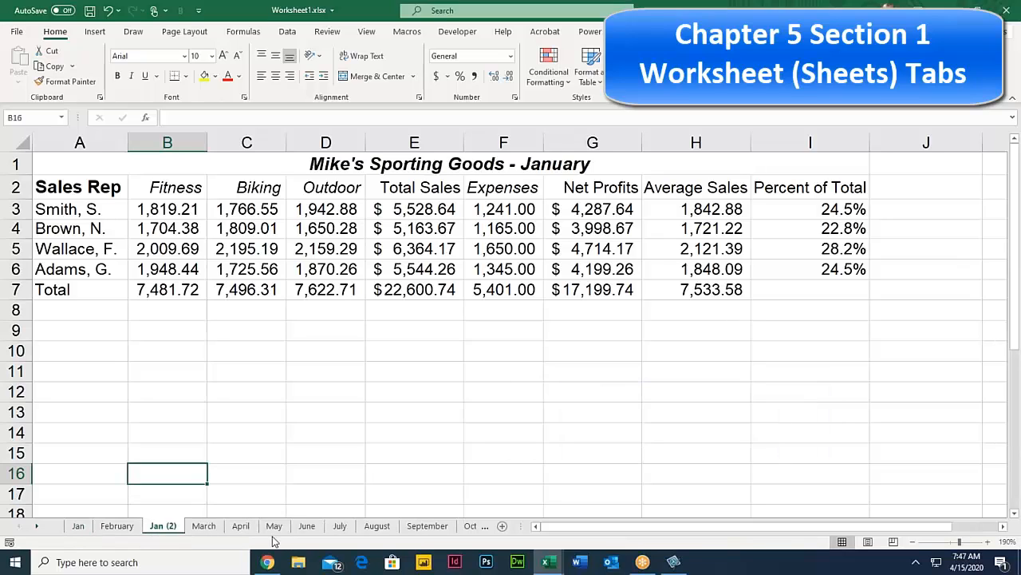
{"action": "left_click", "coordinate": [110, 530], "text": "ctrl"}
{"action": "left_click", "coordinate": [77, 529]}
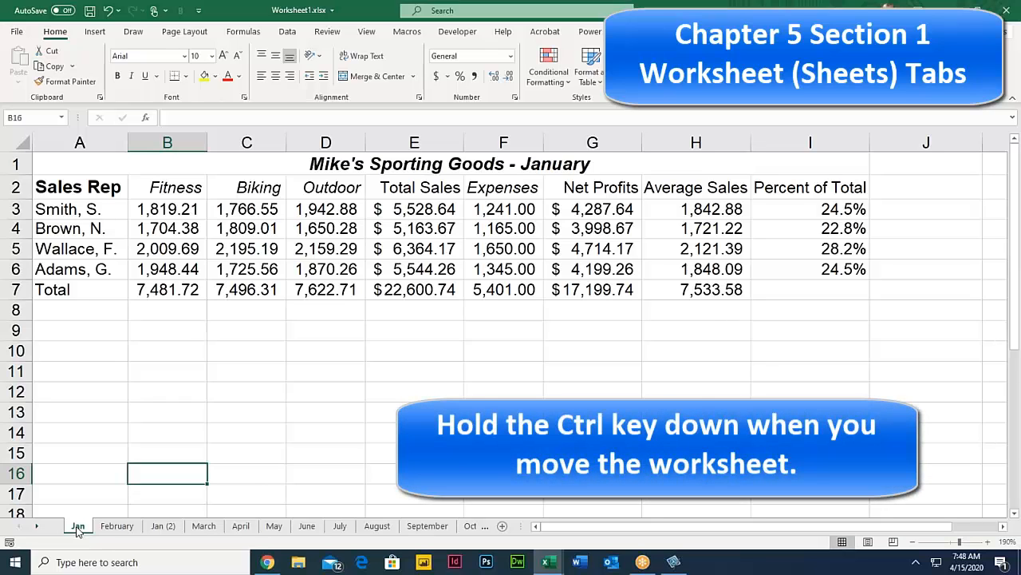
{"action": "left_click", "coordinate": [165, 526]}
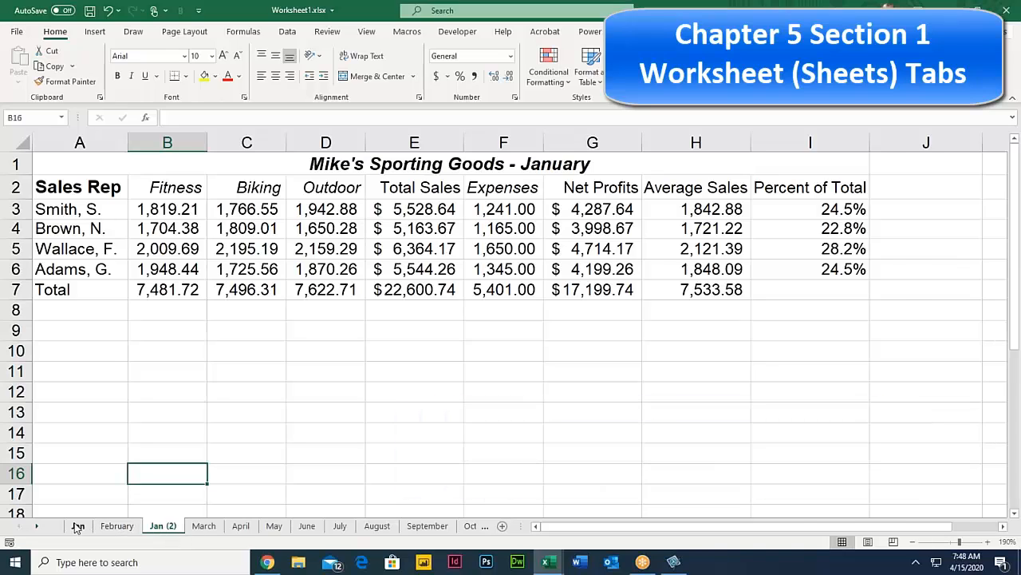
{"action": "right_click", "coordinate": [163, 528]}
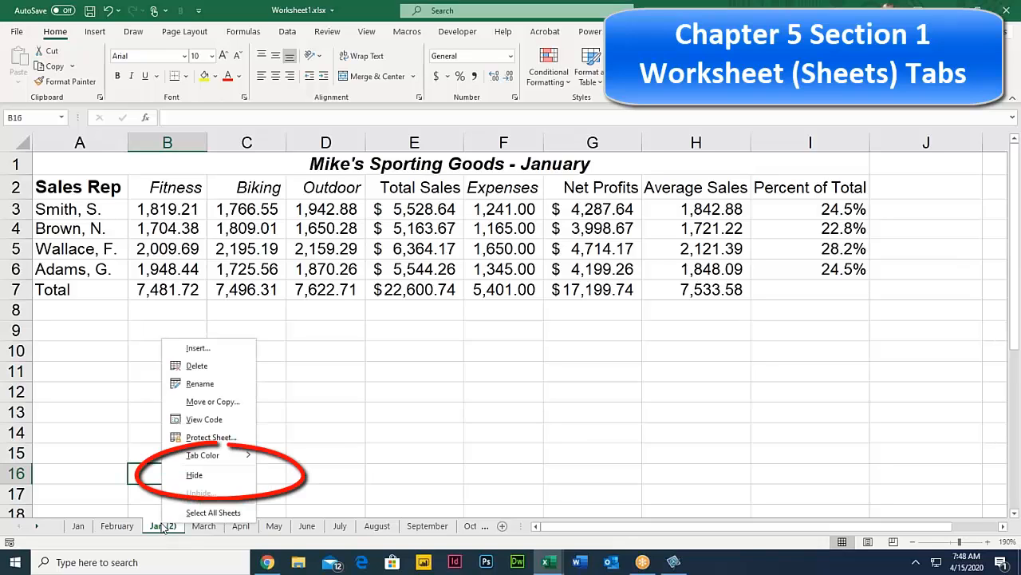
{"action": "left_click", "coordinate": [210, 477]}
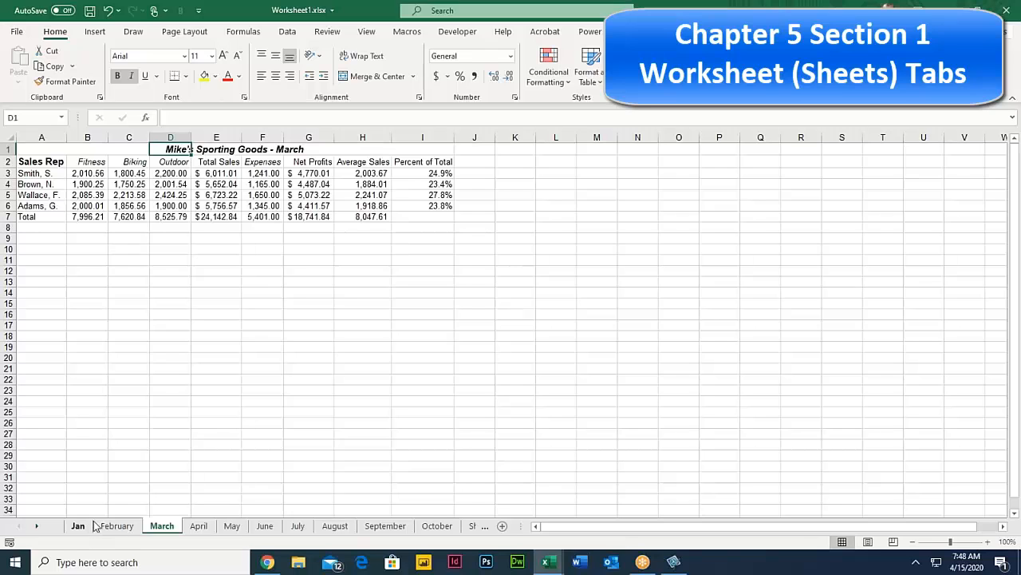
{"action": "left_click", "coordinate": [132, 528]}
{"action": "left_click", "coordinate": [160, 528]}
{"action": "left_click", "coordinate": [198, 528]}
{"action": "right_click", "coordinate": [162, 528]}
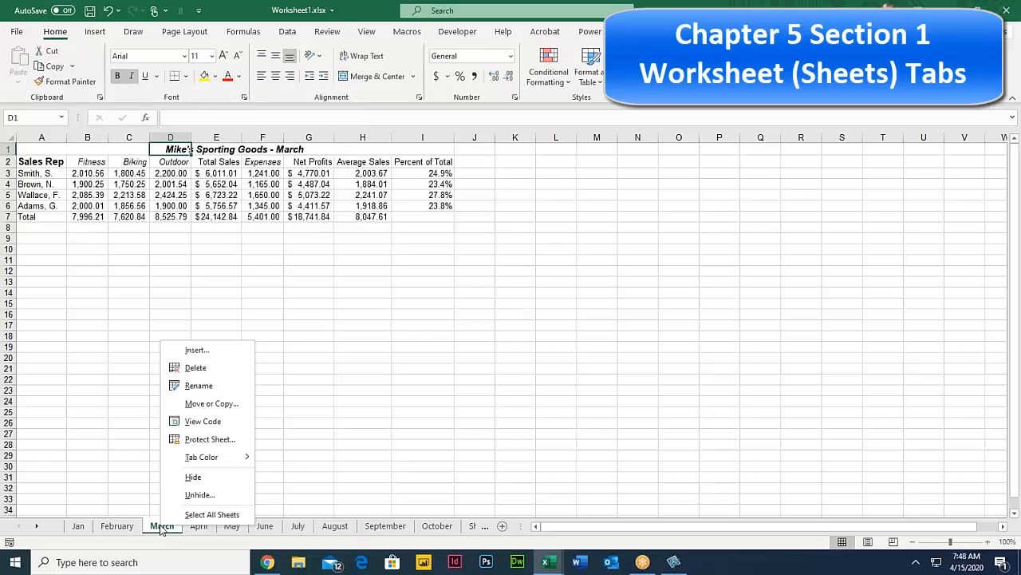
{"action": "left_click", "coordinate": [206, 495]}
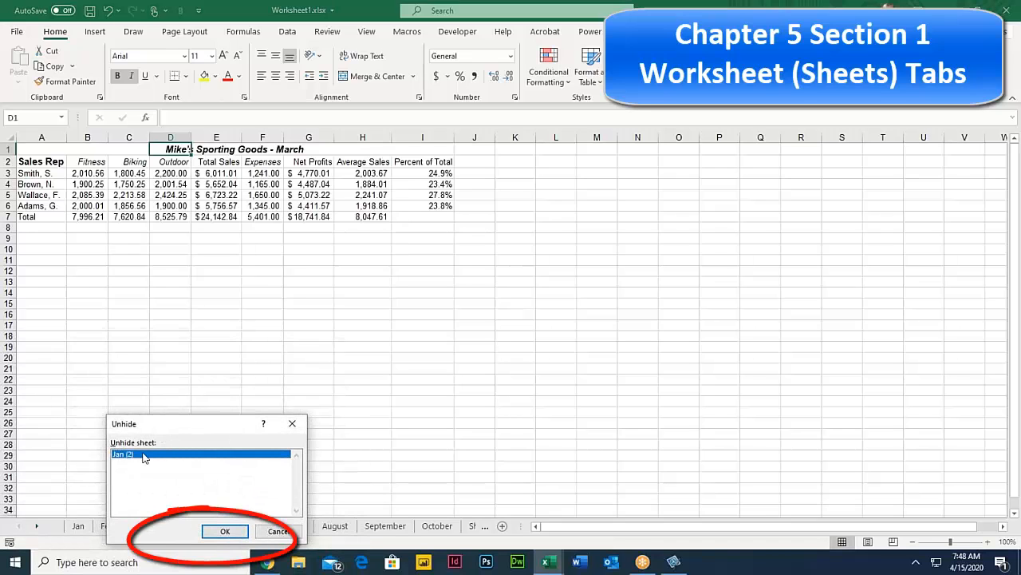
{"action": "left_click", "coordinate": [225, 531]}
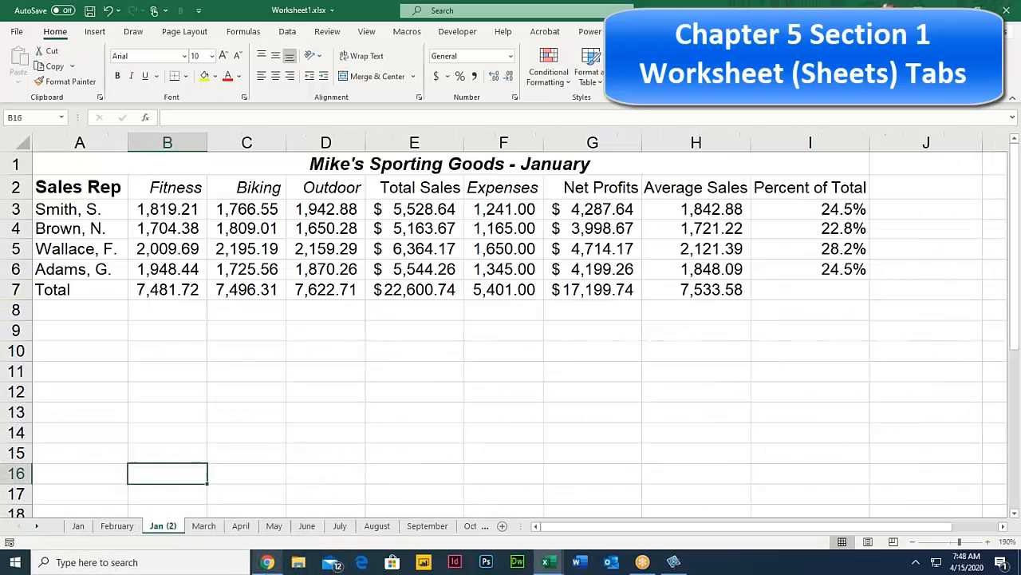
Step: Delete the Jan (2) sheet
{"action": "right_click", "coordinate": [164, 529]}
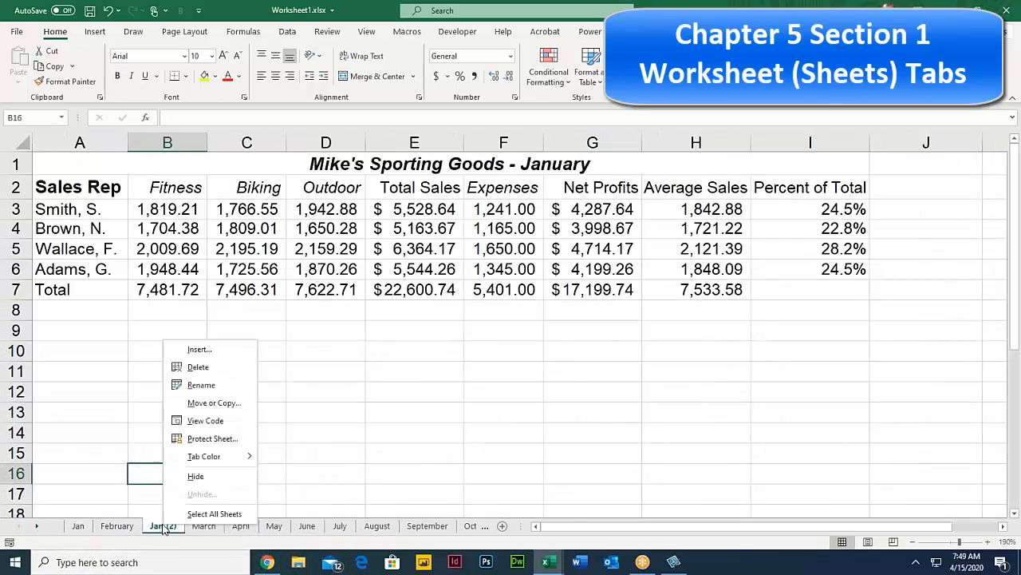
{"action": "left_click", "coordinate": [207, 368]}
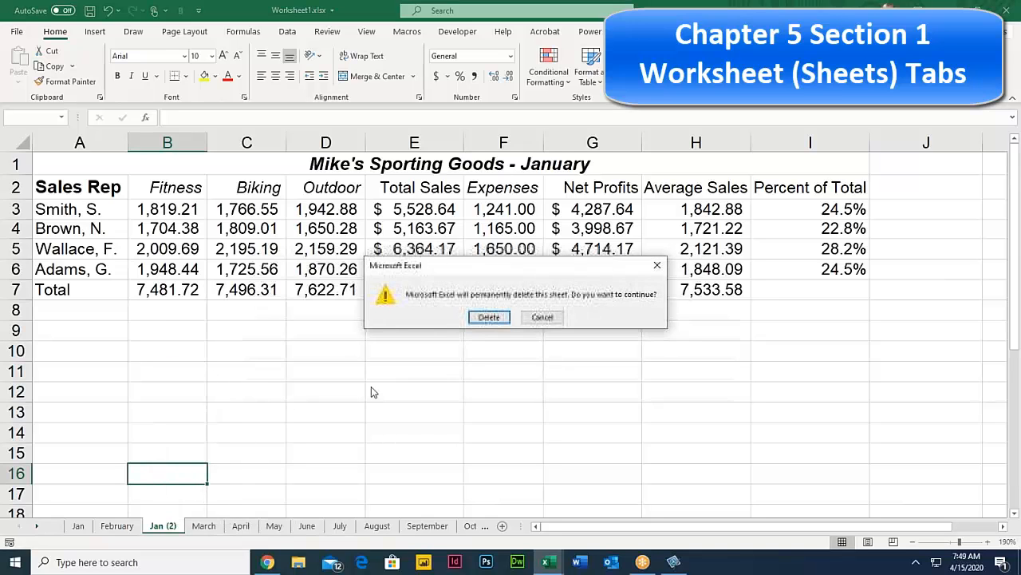
{"action": "left_click", "coordinate": [488, 317]}
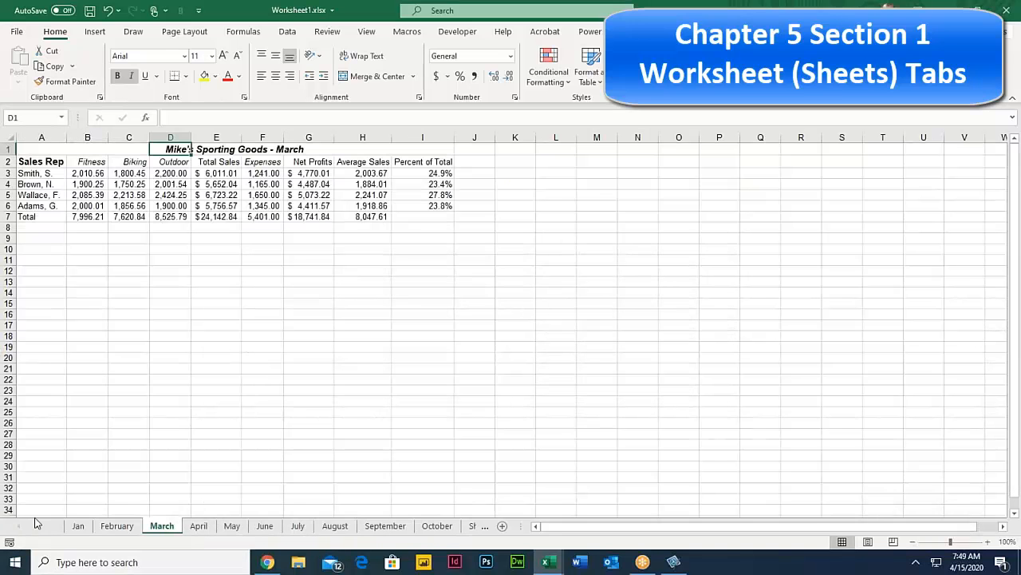
Step: Drag the Jan sheet tab back to the front of the sheet order
{"action": "left_click", "coordinate": [80, 526]}
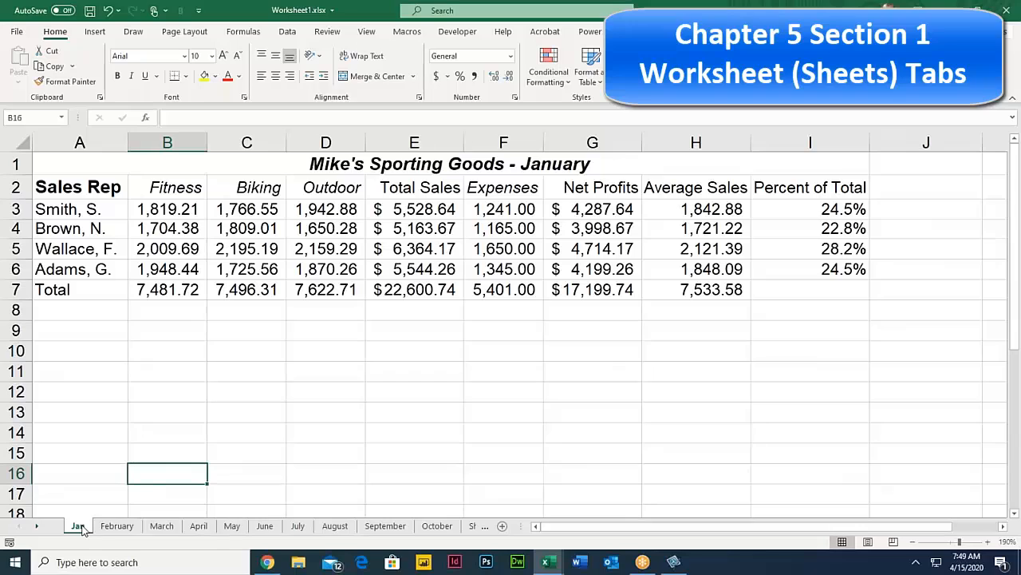
{"action": "left_click_drag", "start_coordinate": [77, 528], "coordinate": [180, 527]}
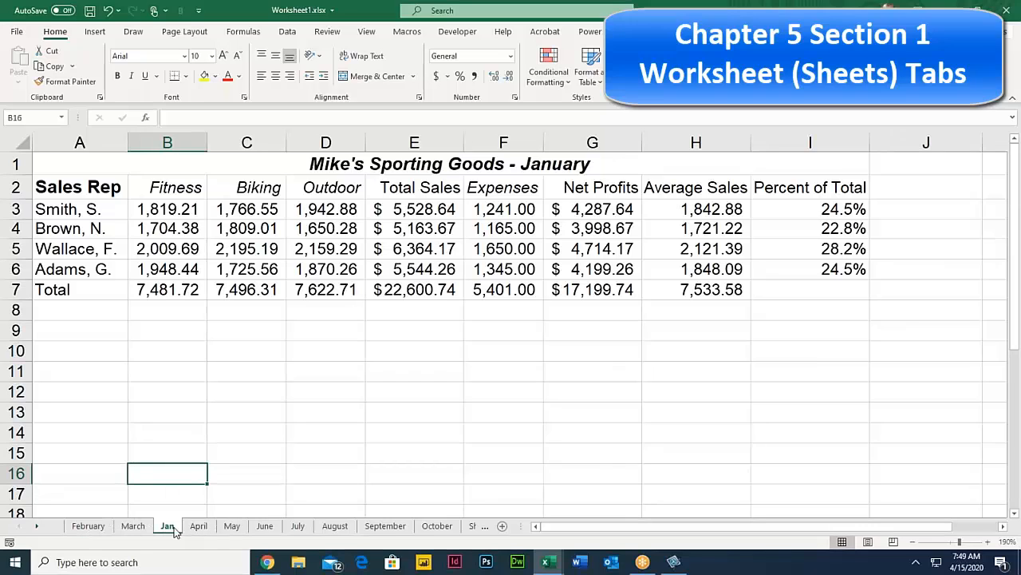
{"action": "left_click_drag", "start_coordinate": [83, 530], "coordinate": [101, 528]}
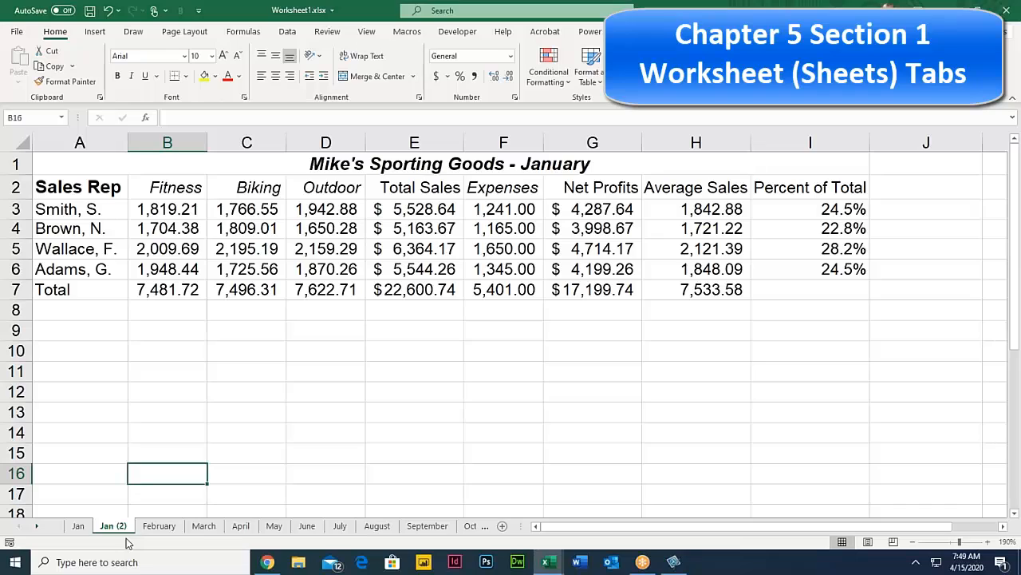
Step: Rename Jan (2) to 'Jan 4-15-2020' and compare it with the Jan sheet
{"action": "double_click", "coordinate": [119, 527]}
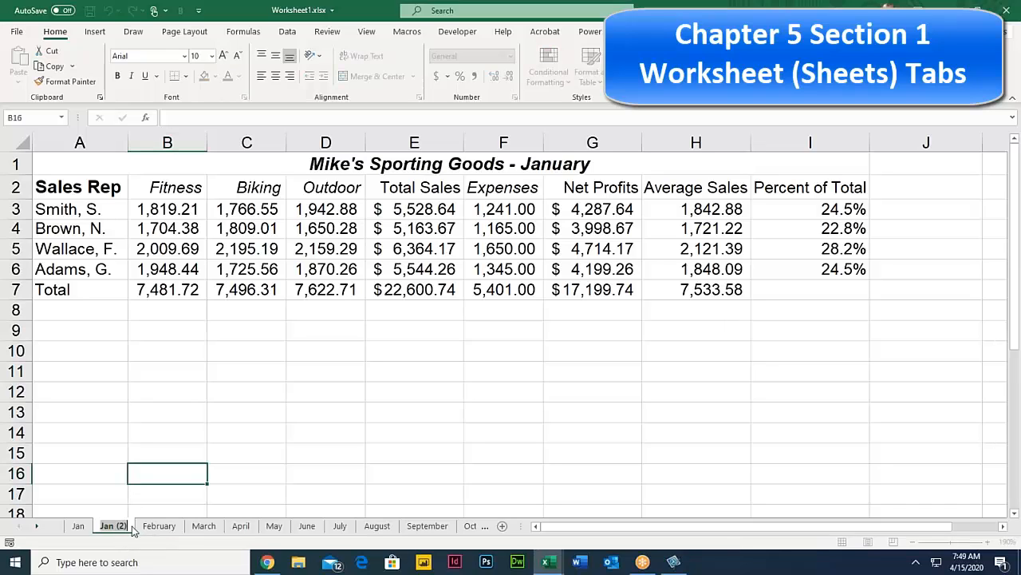
{"action": "left_click", "coordinate": [126, 525]}
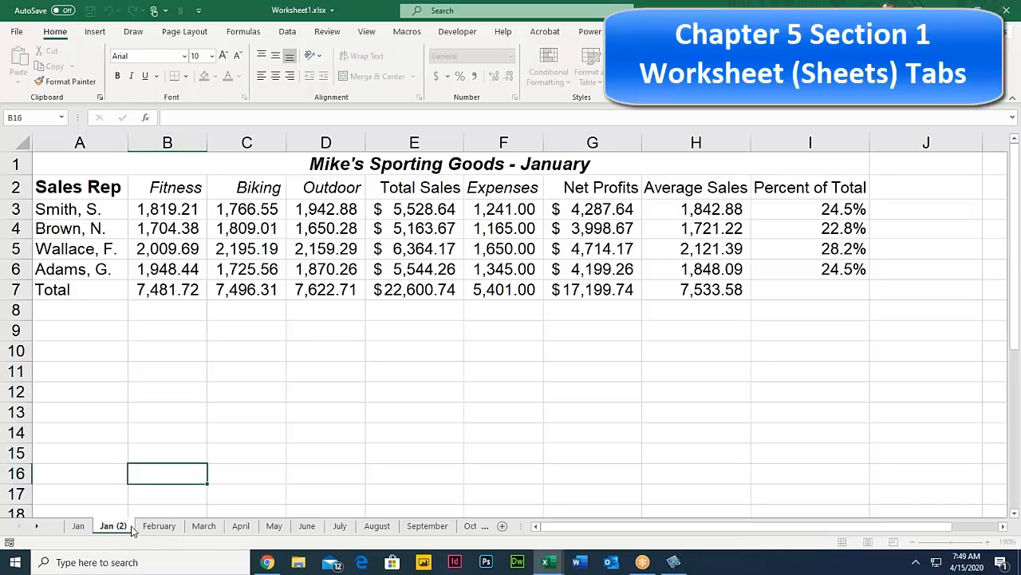
{"action": "key", "text": "BackSpace"}
{"action": "key", "text": "BackSpace"}
{"action": "key", "text": "BackSpace"}
{"action": "key", "text": "BackSpace"}
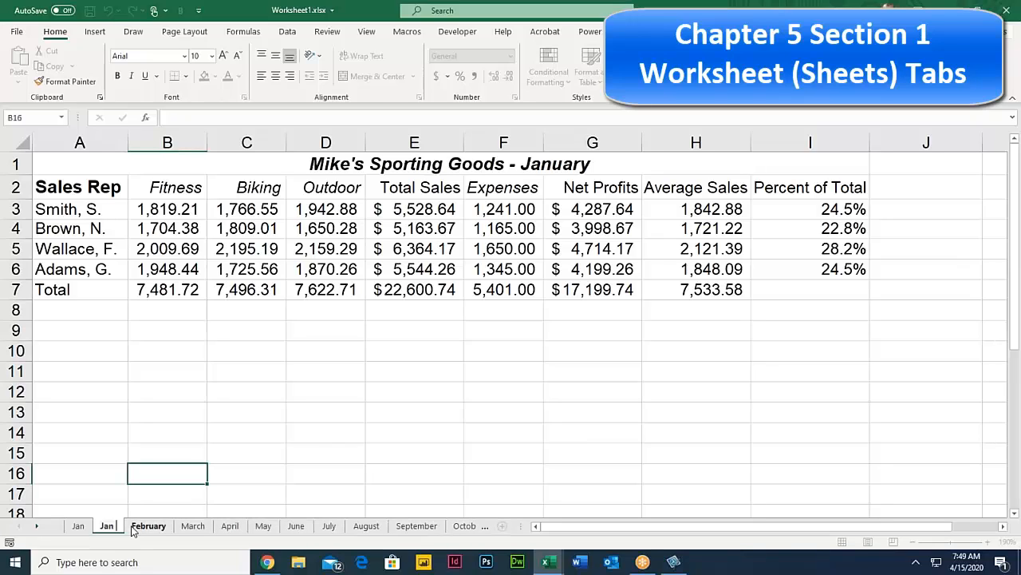
{"action": "type", "text": "4"}
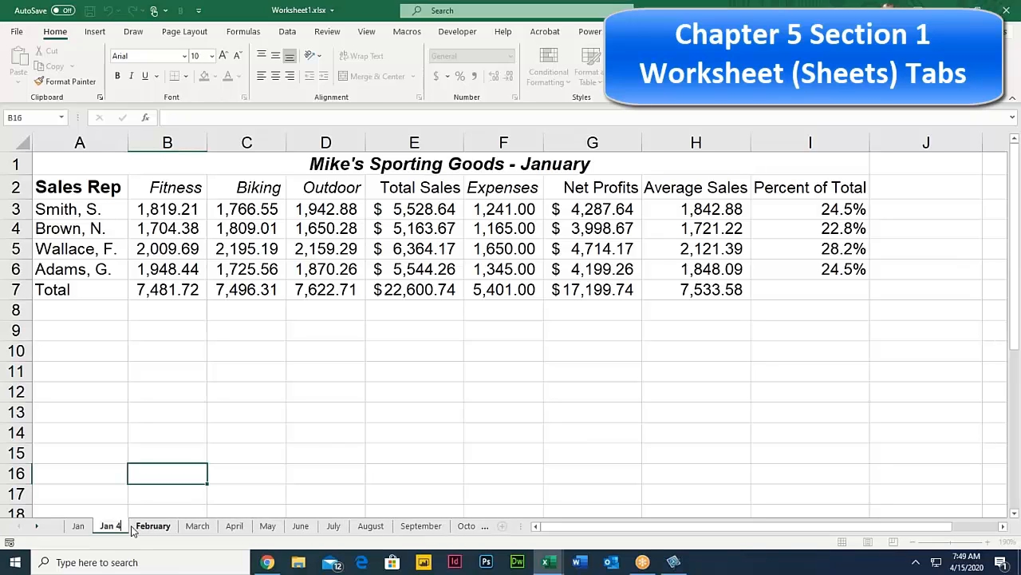
{"action": "type", "text": "-15-2020"}
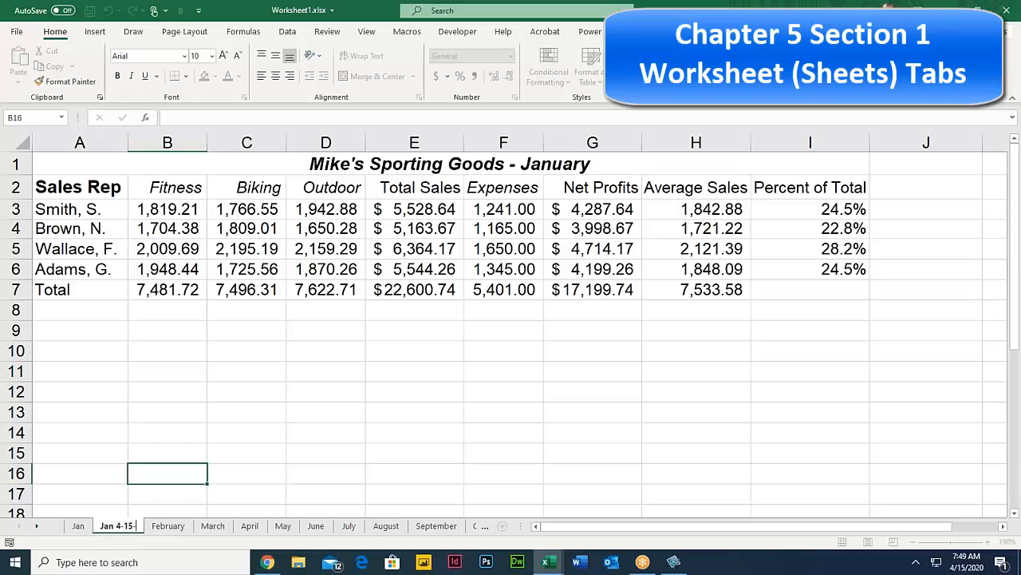
{"action": "left_click", "coordinate": [133, 501]}
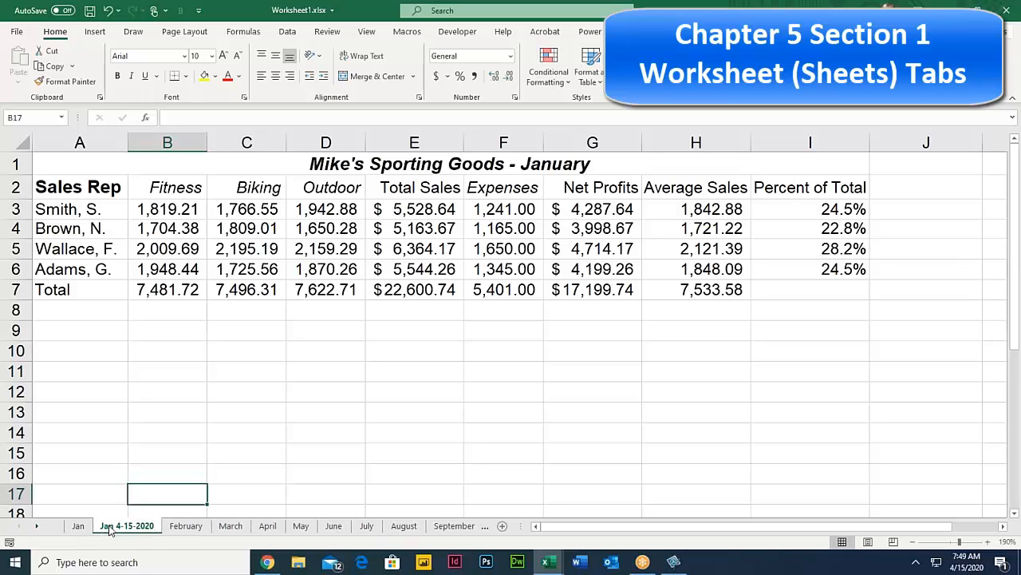
{"action": "left_click", "coordinate": [77, 526]}
{"action": "left_click", "coordinate": [112, 527]}
Step: Hide the Jan 4-15-2020 sheet and check the Jan, February and March tabs
{"action": "right_click", "coordinate": [126, 530]}
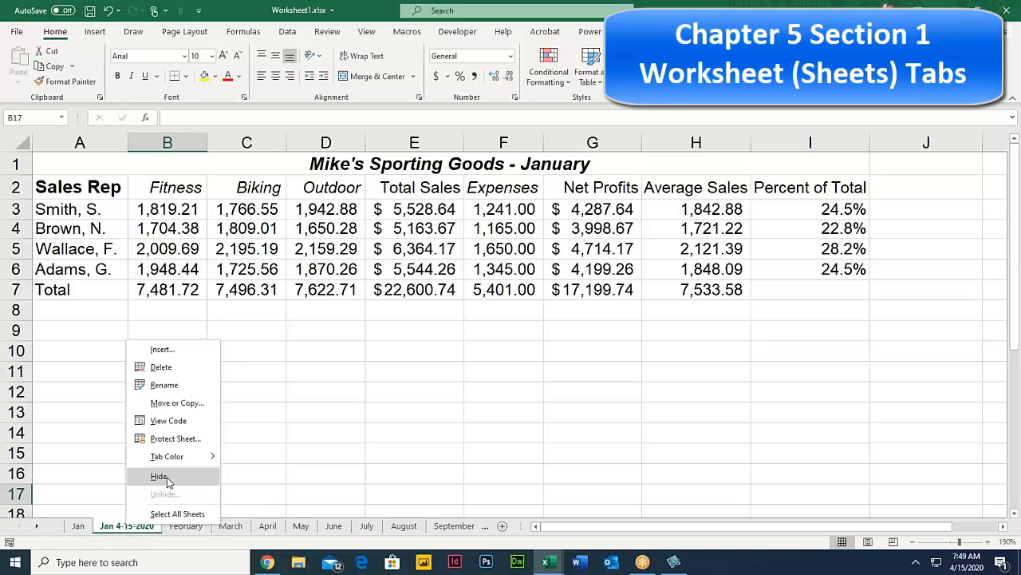
{"action": "key", "text": "Escape"}
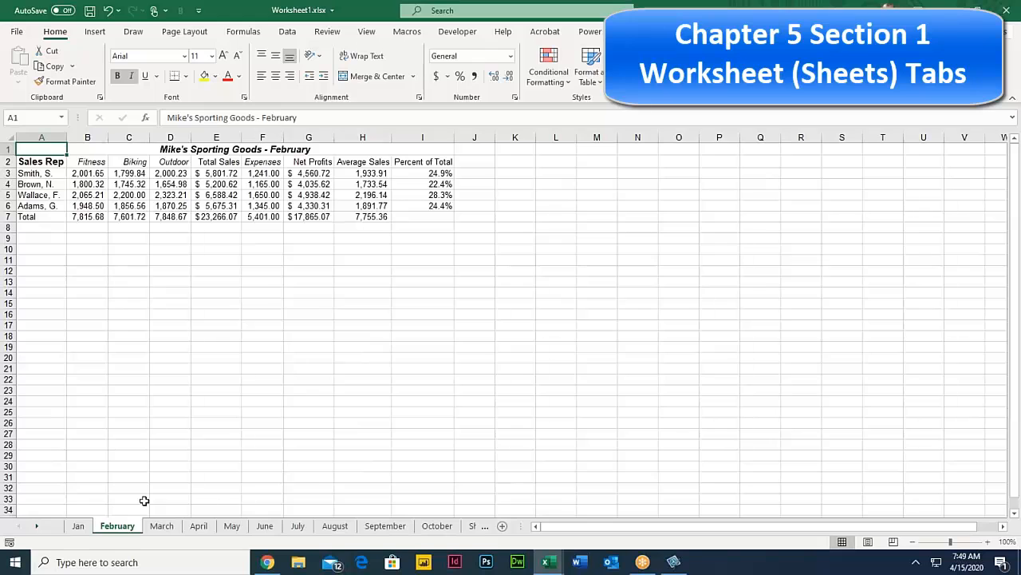
{"action": "left_click", "coordinate": [160, 529]}
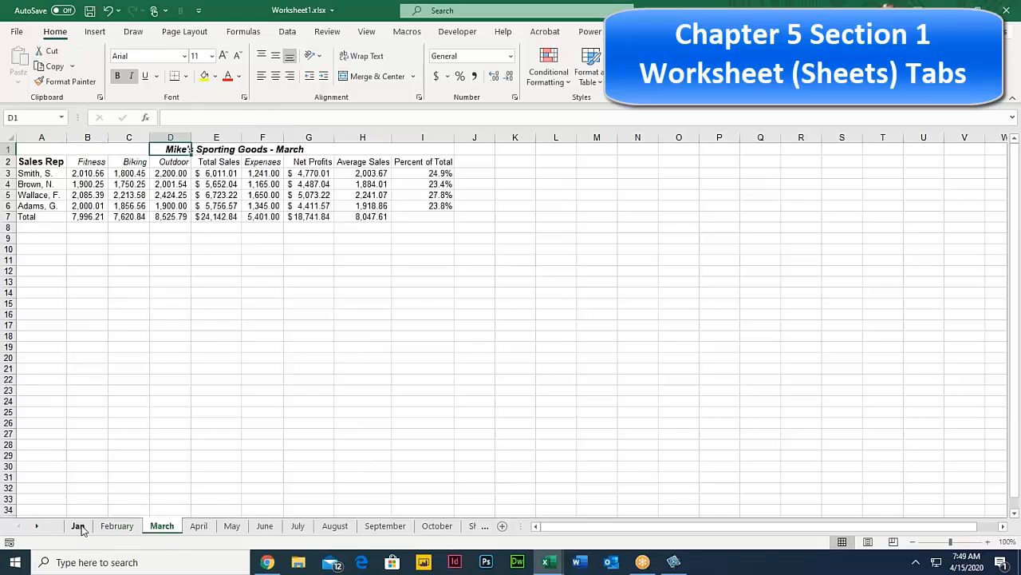
{"action": "left_click", "coordinate": [78, 528]}
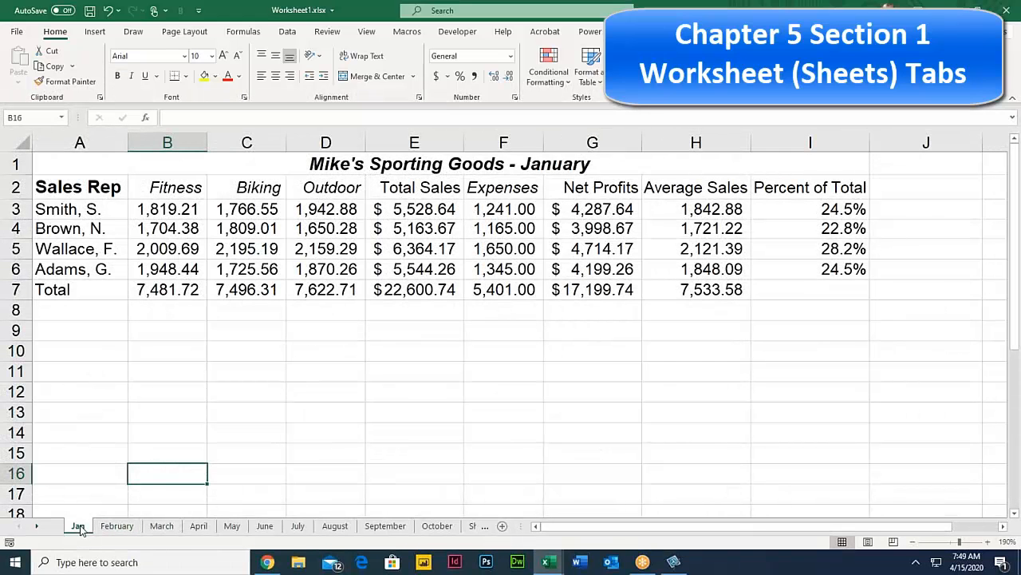
{"action": "left_click", "coordinate": [118, 528]}
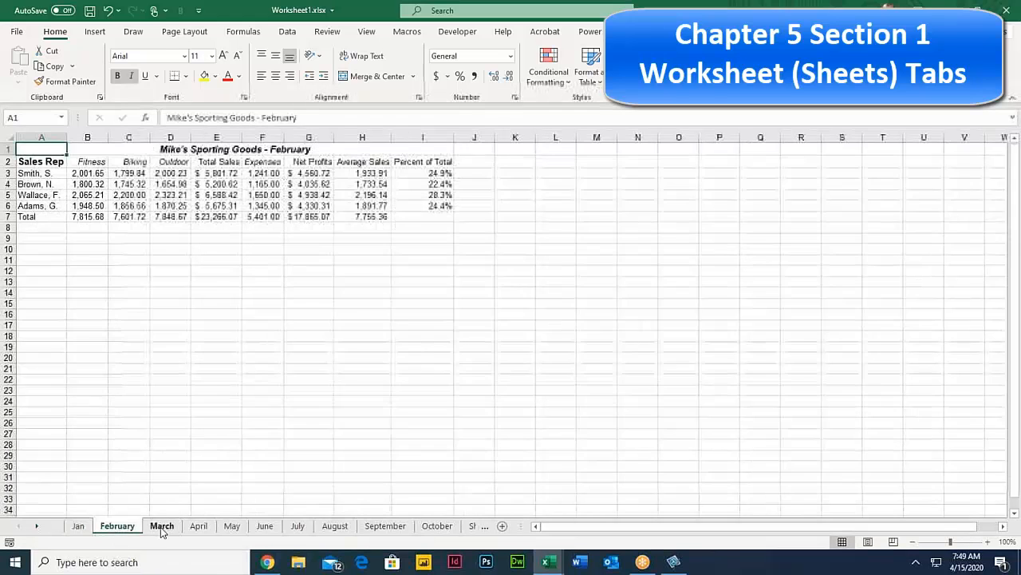
{"action": "left_click", "coordinate": [162, 527]}
{"action": "left_click", "coordinate": [78, 528]}
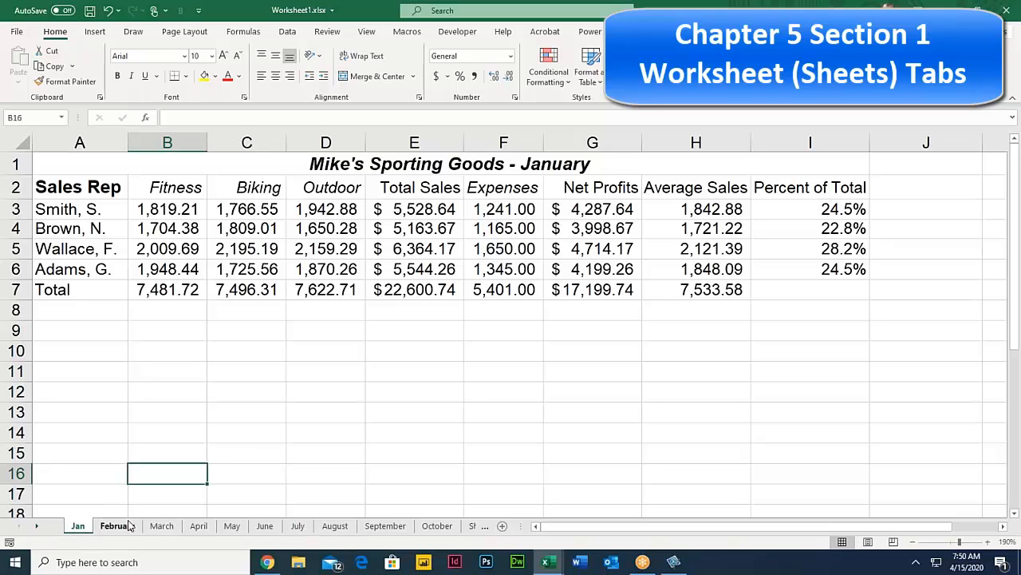
Step: Scroll the sheet tab strip back and forth to see all sheet names
{"action": "left_click", "coordinate": [36, 527]}
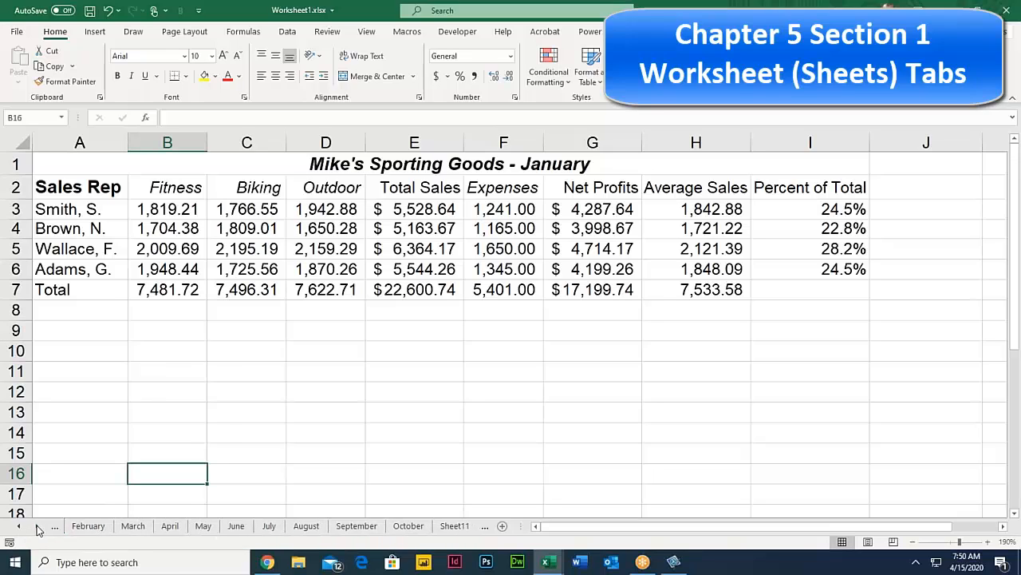
{"action": "left_click", "coordinate": [36, 527]}
{"action": "left_click", "coordinate": [36, 526]}
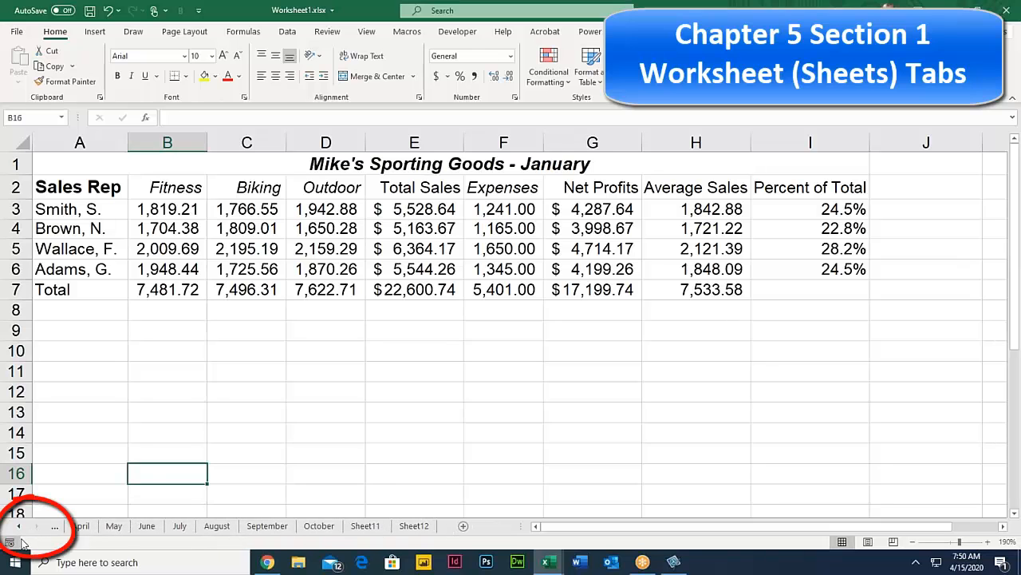
{"action": "left_click", "coordinate": [56, 527]}
{"action": "left_click", "coordinate": [56, 526]}
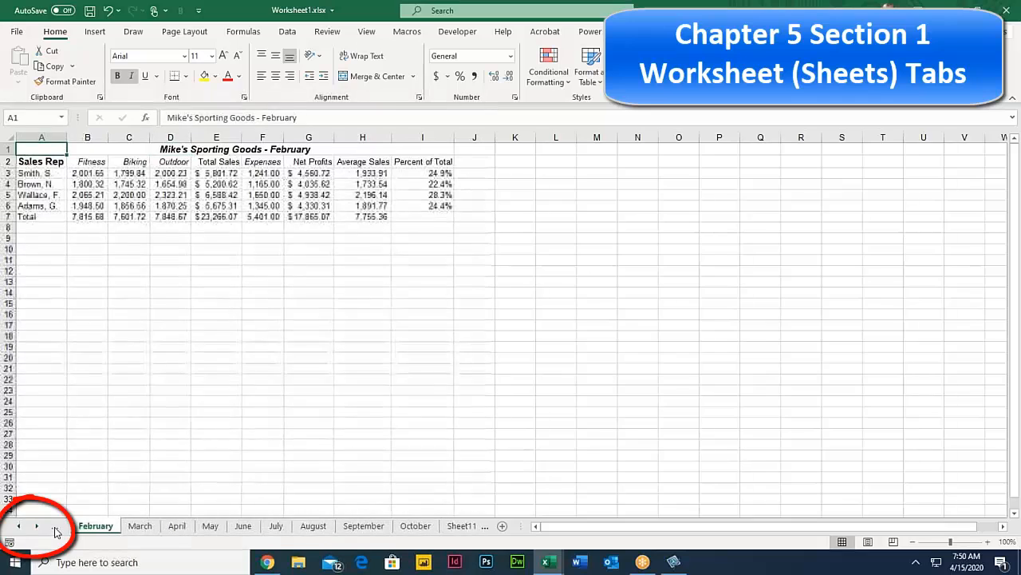
{"action": "left_click", "coordinate": [56, 526]}
{"action": "left_click", "coordinate": [36, 528]}
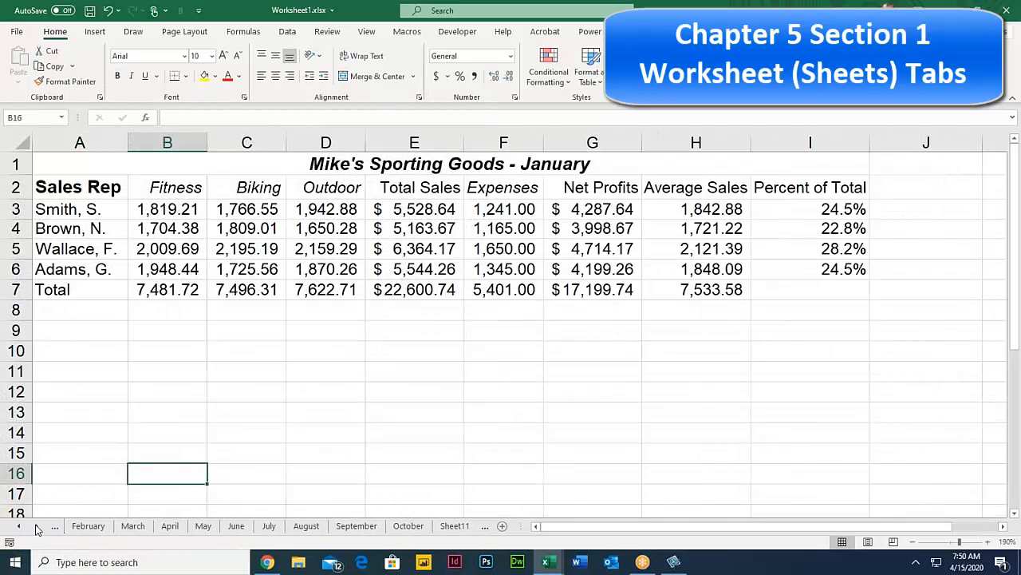
{"action": "left_click", "coordinate": [36, 528]}
{"action": "left_click", "coordinate": [36, 527]}
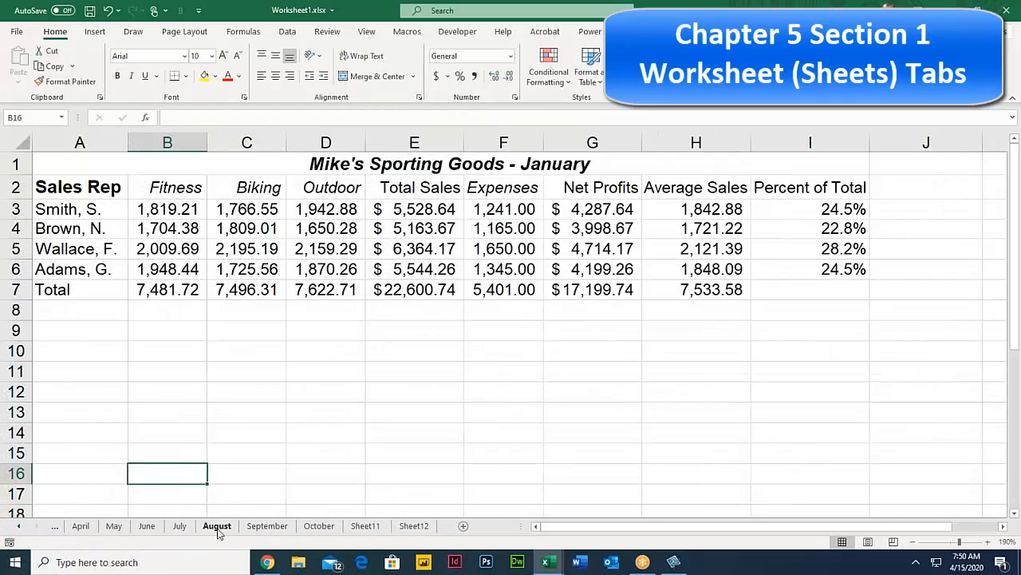
Step: Add two new blank worksheets, Sheet4 and Sheet5, and scroll the tabs to review them
{"action": "left_click", "coordinate": [461, 528]}
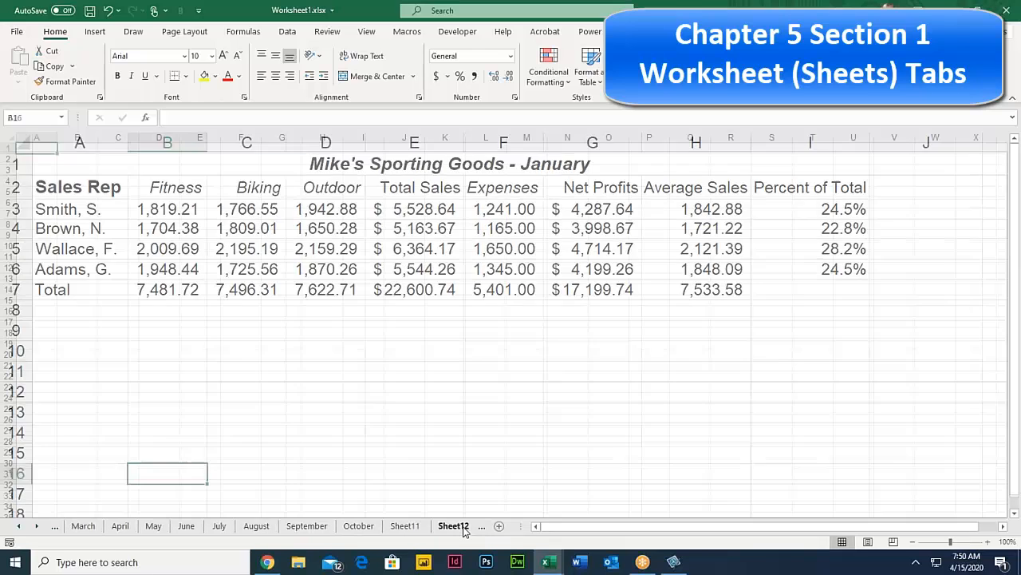
{"action": "left_click", "coordinate": [504, 526]}
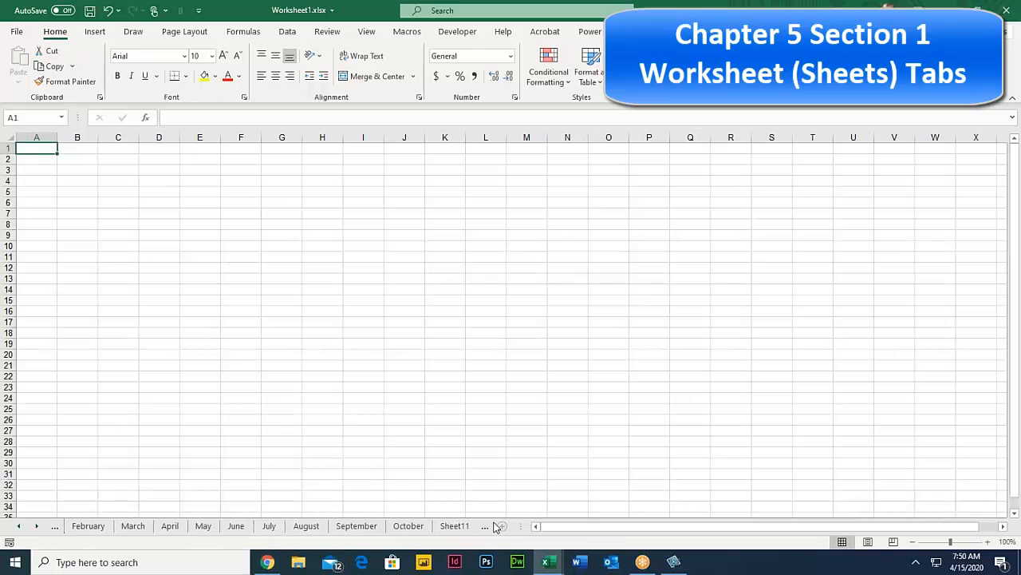
{"action": "left_click", "coordinate": [22, 526]}
{"action": "left_click", "coordinate": [21, 527]}
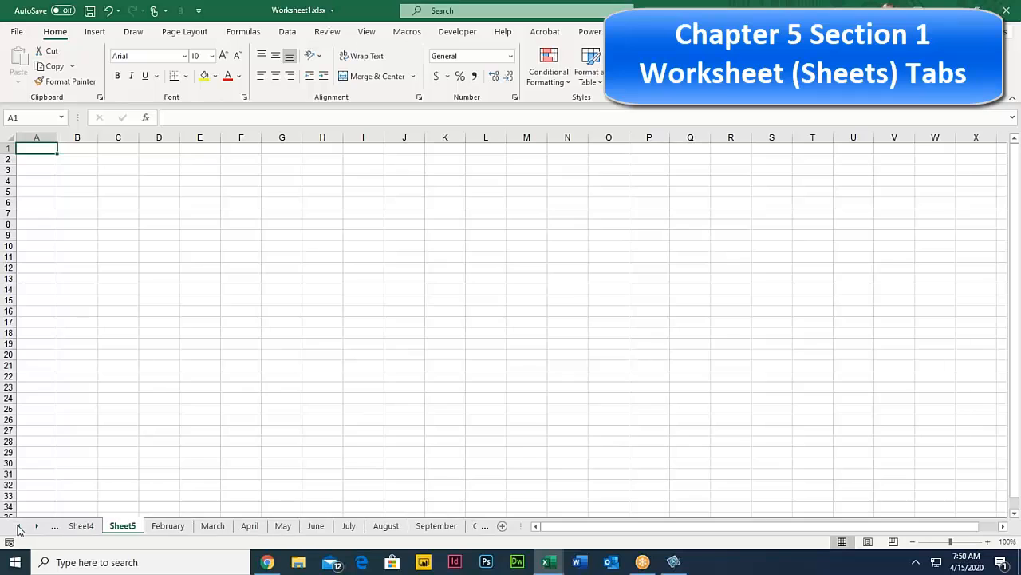
{"action": "left_click", "coordinate": [21, 527]}
{"action": "left_click", "coordinate": [37, 527]}
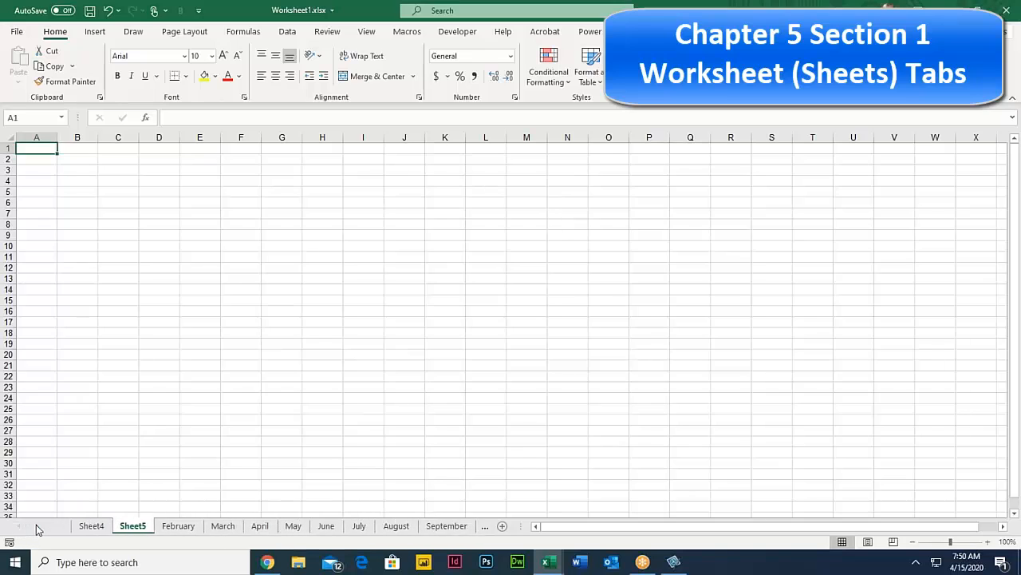
{"action": "left_click", "coordinate": [37, 527]}
{"action": "left_click", "coordinate": [37, 526]}
{"action": "left_click", "coordinate": [21, 527]}
{"action": "left_click", "coordinate": [21, 526]}
{"action": "left_click", "coordinate": [22, 526]}
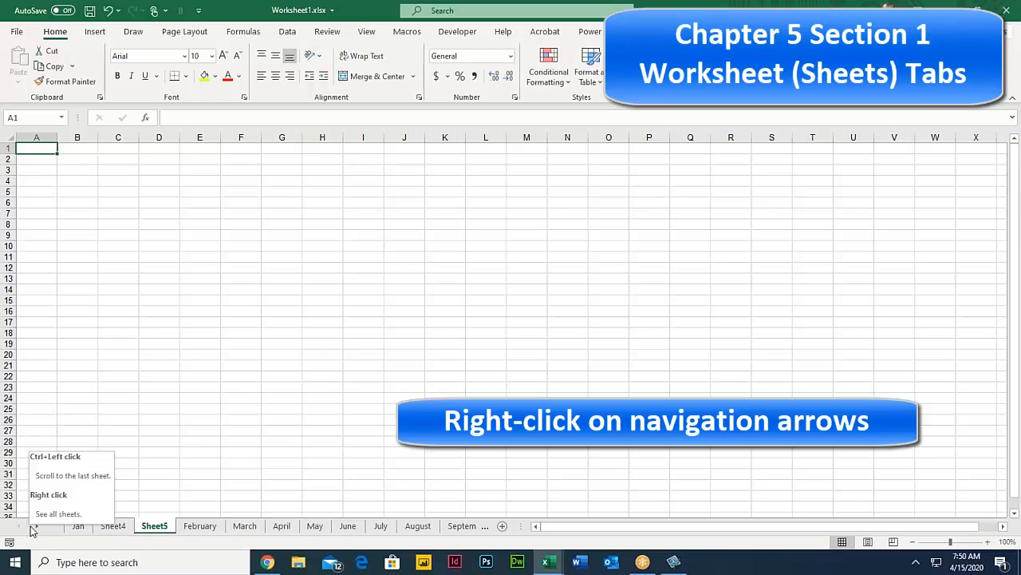
Step: Use the Activate sheet list to jump to September, then back to Jan
{"action": "right_click", "coordinate": [32, 530]}
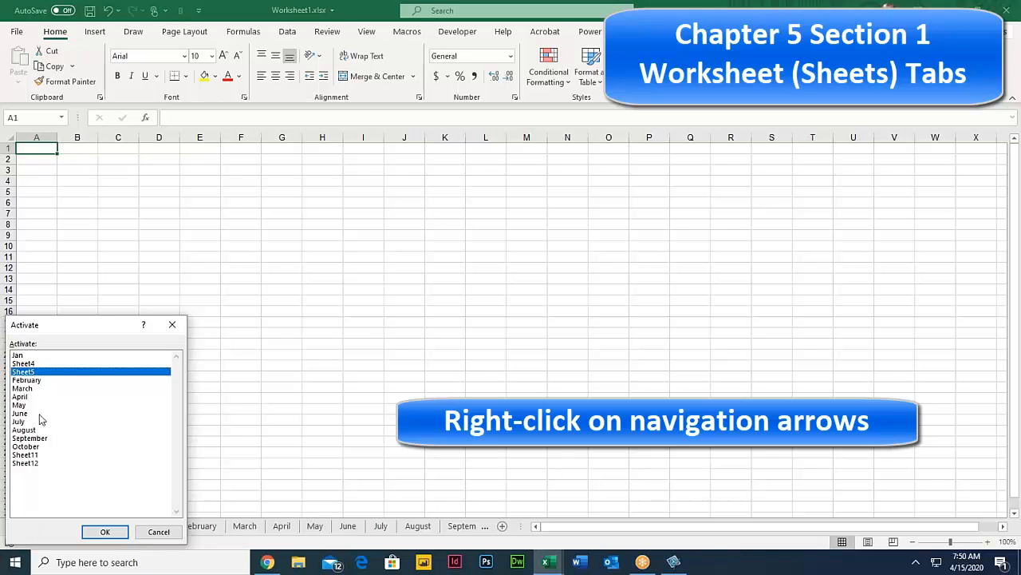
{"action": "left_click", "coordinate": [32, 438]}
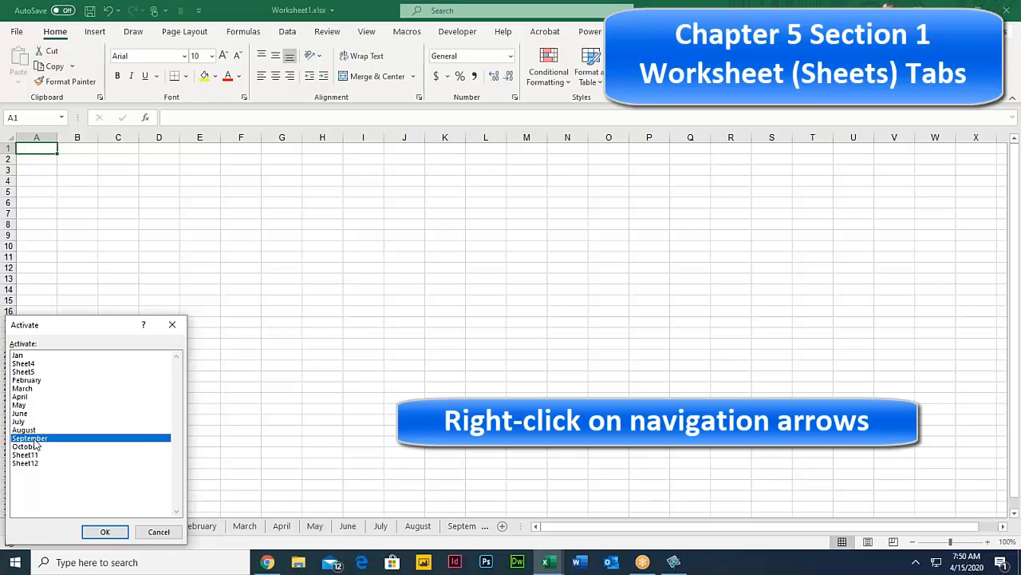
{"action": "left_click", "coordinate": [101, 533]}
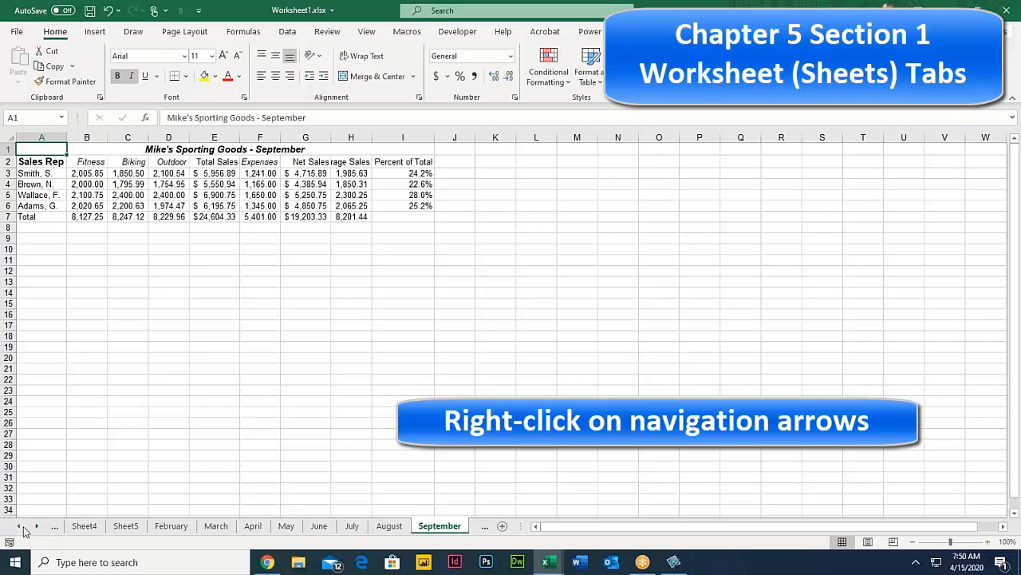
{"action": "right_click", "coordinate": [28, 529]}
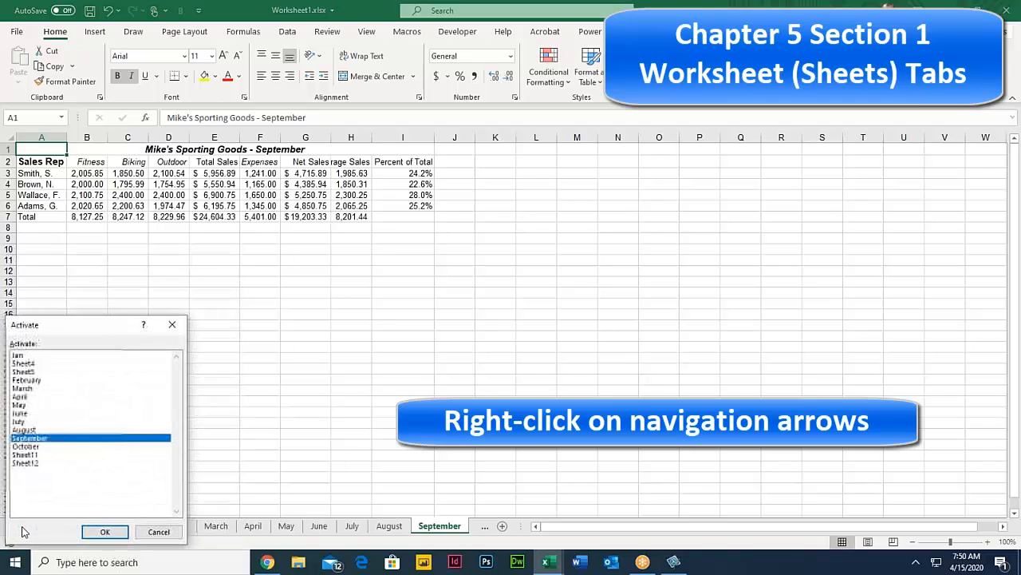
{"action": "left_click", "coordinate": [22, 356]}
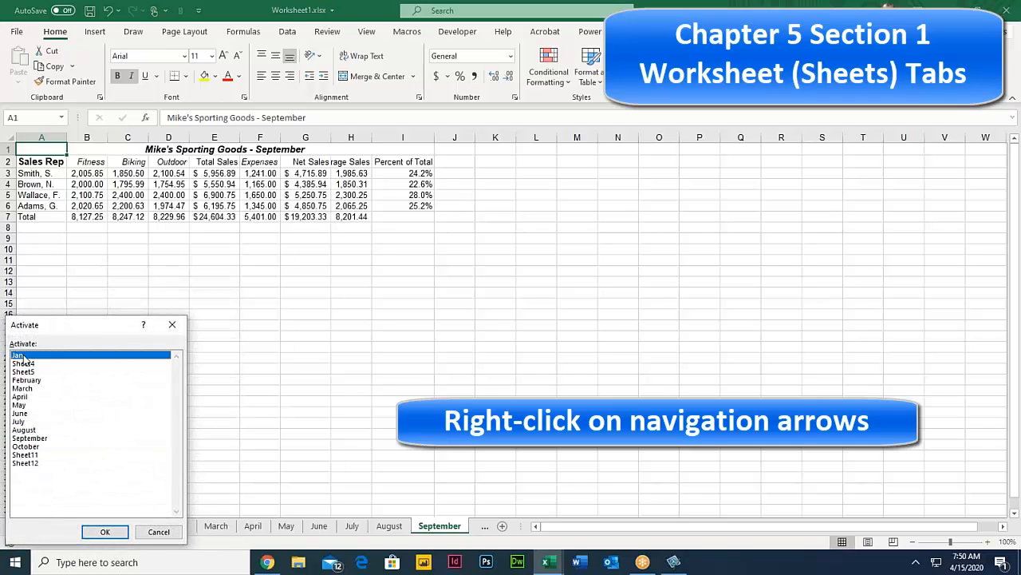
{"action": "left_click", "coordinate": [104, 531]}
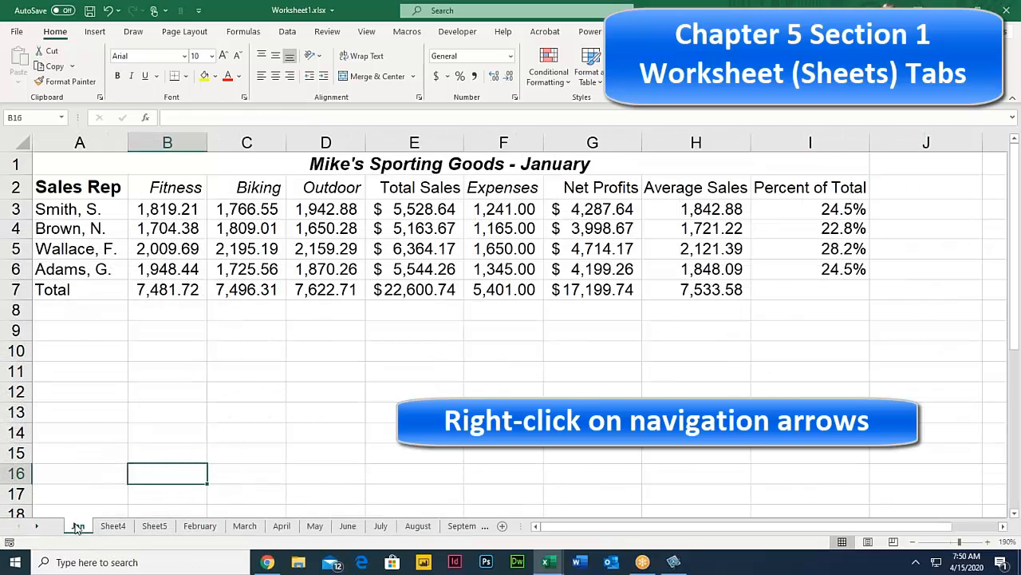
Step: Jump to the July sheet from the sheet list, then return to Jan
{"action": "right_click", "coordinate": [77, 528]}
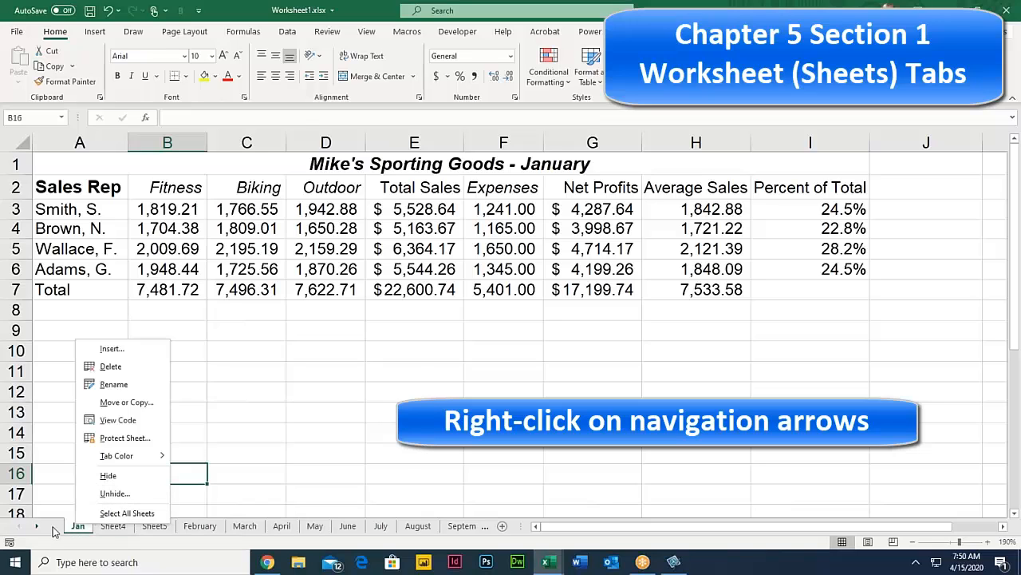
{"action": "right_click", "coordinate": [35, 528]}
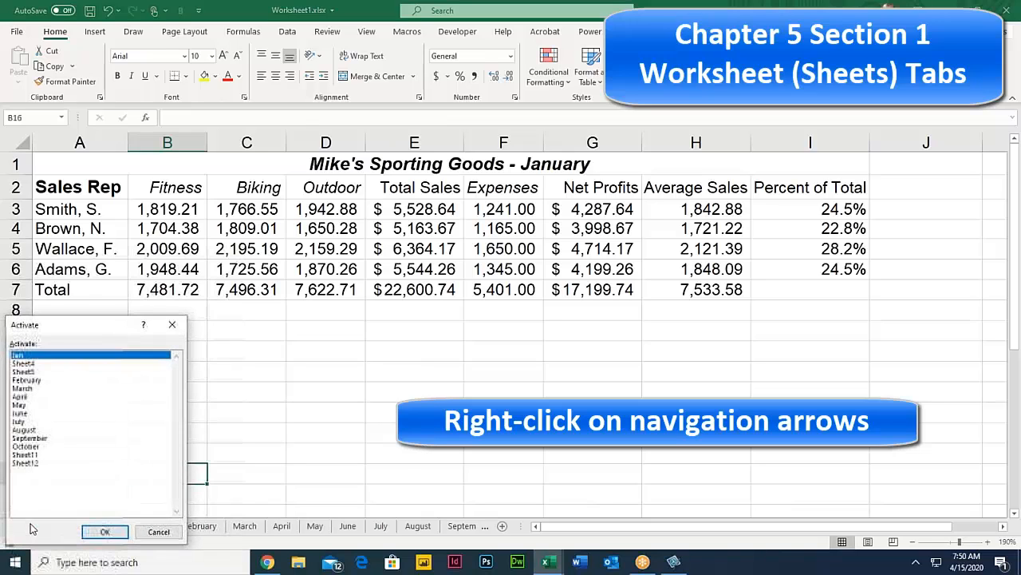
{"action": "left_click", "coordinate": [45, 423]}
{"action": "left_click", "coordinate": [104, 531]}
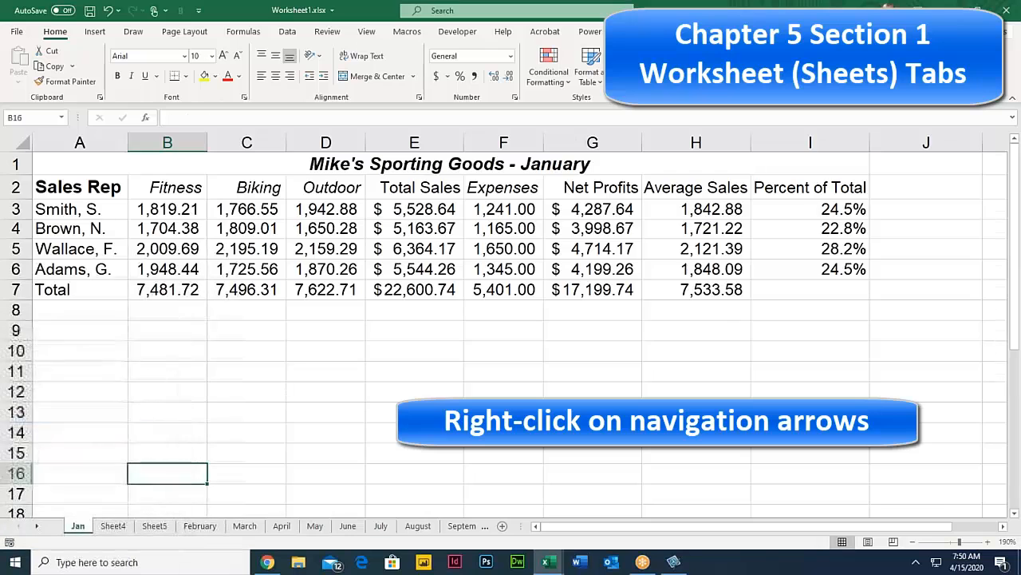
{"action": "left_click", "coordinate": [79, 527]}
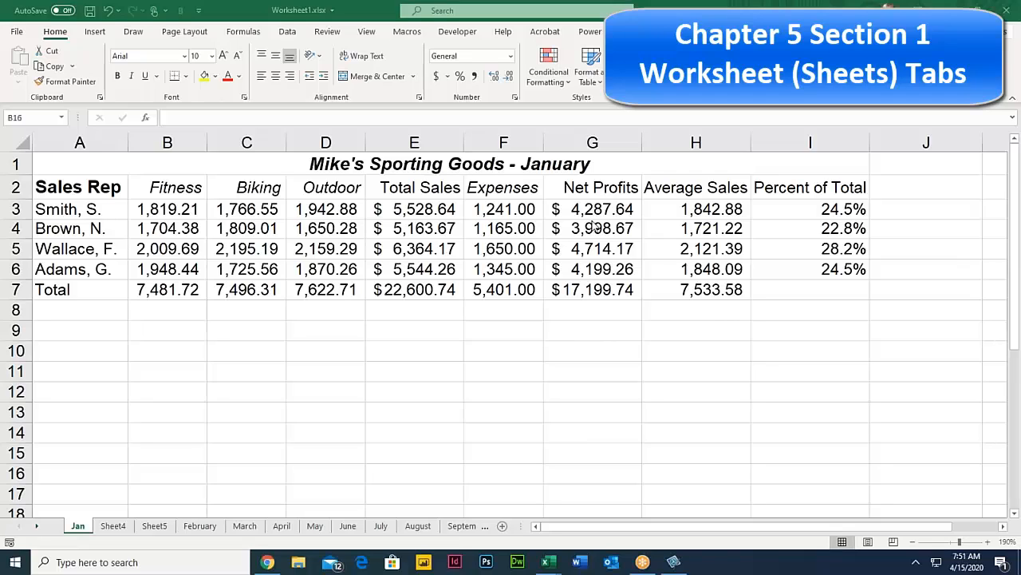
Step: Copy the Jan sheet as Jan (2), placed right after Jan
{"action": "left_click", "coordinate": [90, 527]}
{"action": "left_click", "coordinate": [112, 526]}
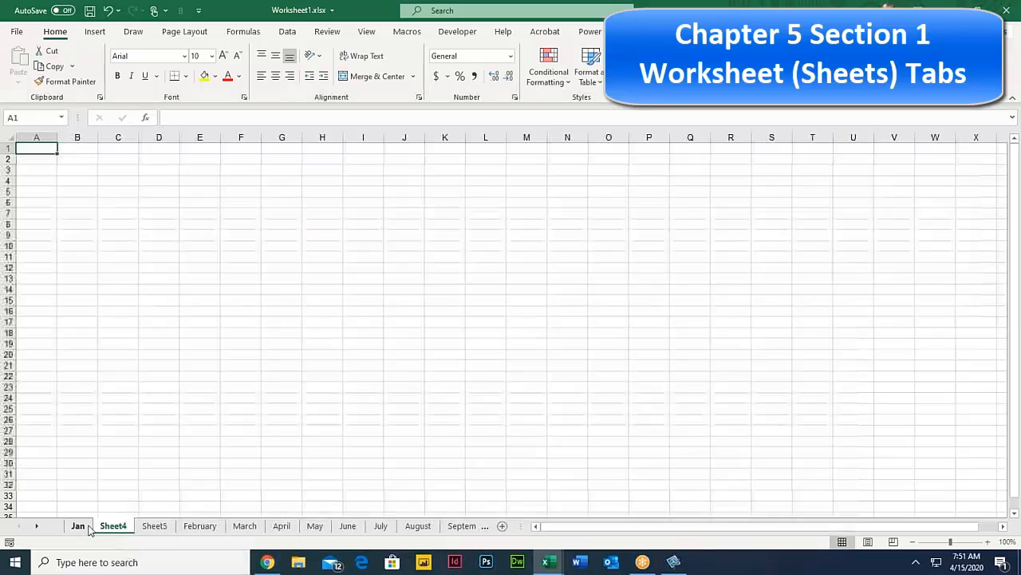
{"action": "left_click", "coordinate": [76, 526]}
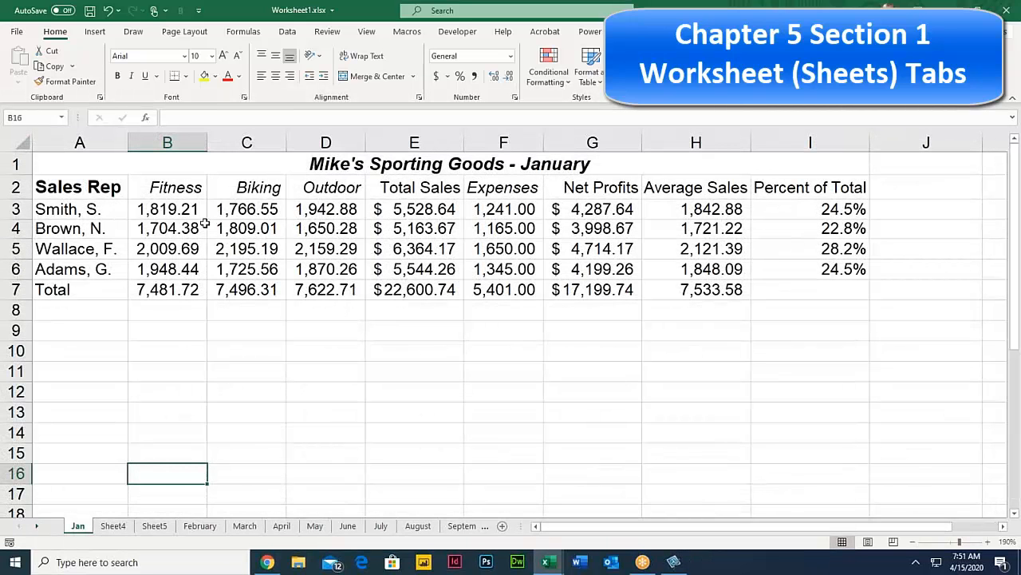
{"action": "left_click", "coordinate": [112, 526]}
{"action": "left_click", "coordinate": [77, 526]}
{"action": "left_click", "coordinate": [112, 530]}
{"action": "left_click", "coordinate": [78, 527]}
{"action": "left_click_drag", "start_coordinate": [79, 529], "coordinate": [120, 529]}
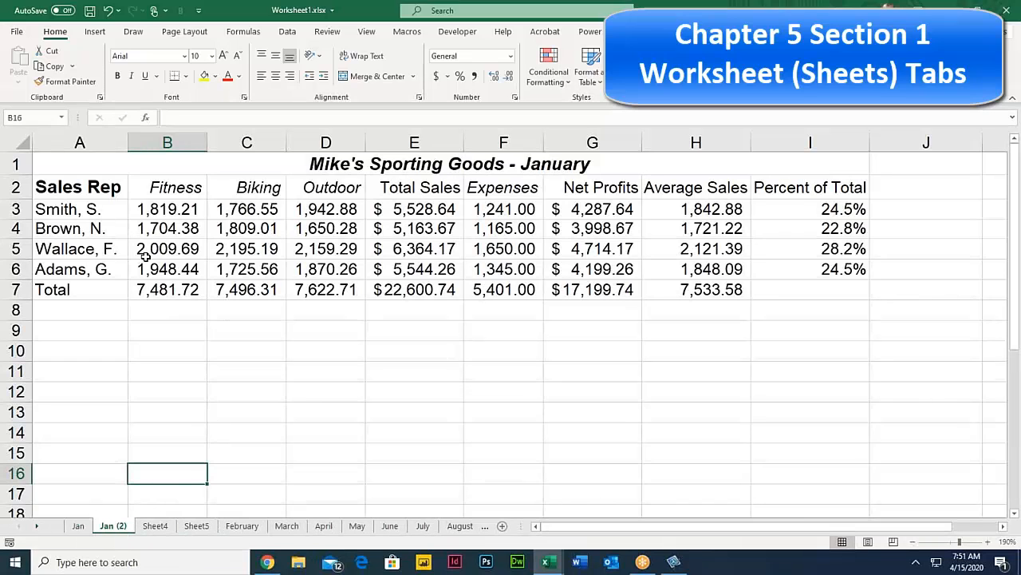
Step: Clear the B3:D6 sales figures, undo to restore them, and check the E3 and E5 totals
{"action": "left_click_drag", "start_coordinate": [160, 211], "coordinate": [323, 267]}
{"action": "key", "text": "Delete"}
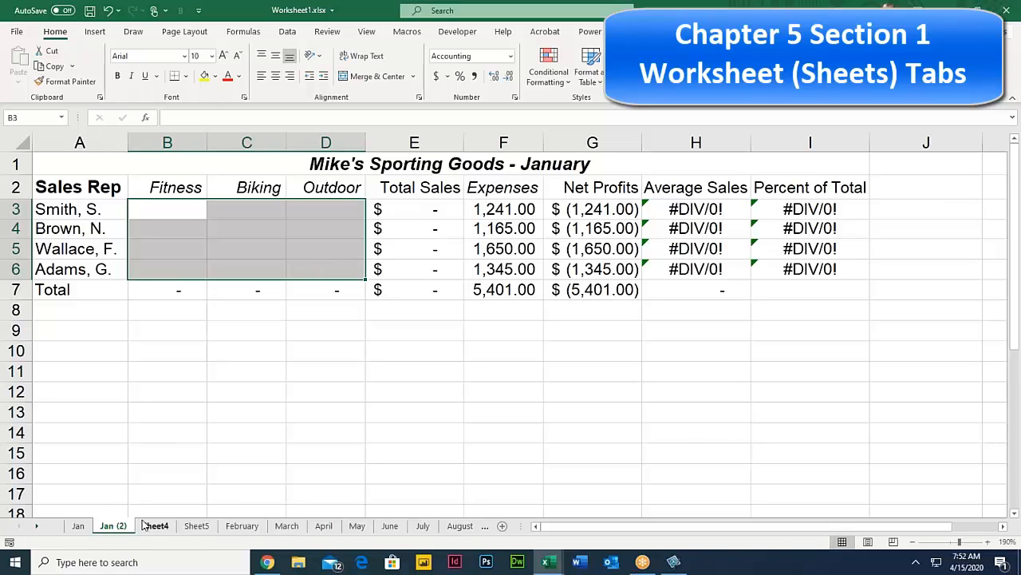
{"action": "key", "text": "ctrl+z"}
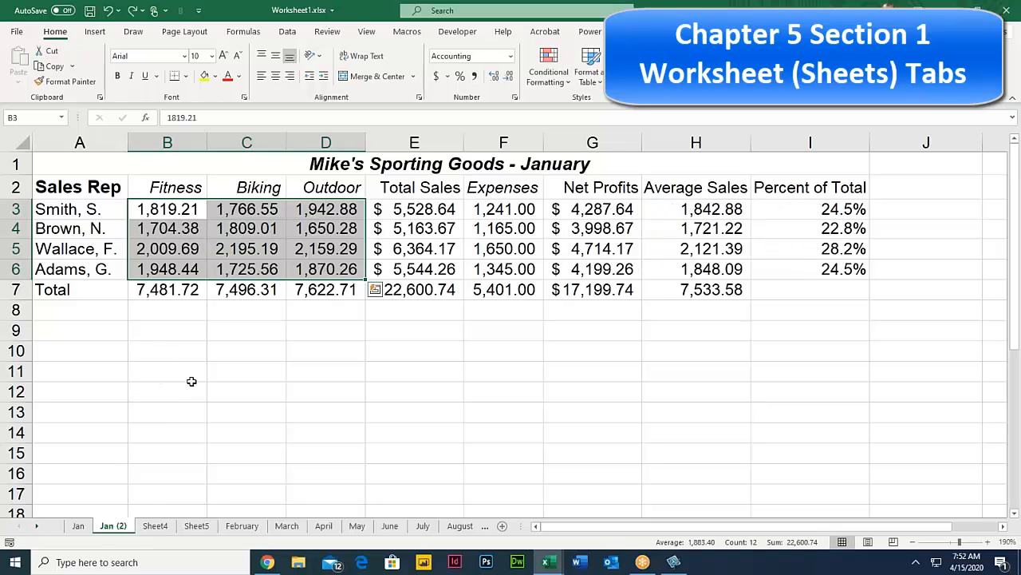
{"action": "left_click", "coordinate": [420, 212]}
{"action": "left_click", "coordinate": [421, 247]}
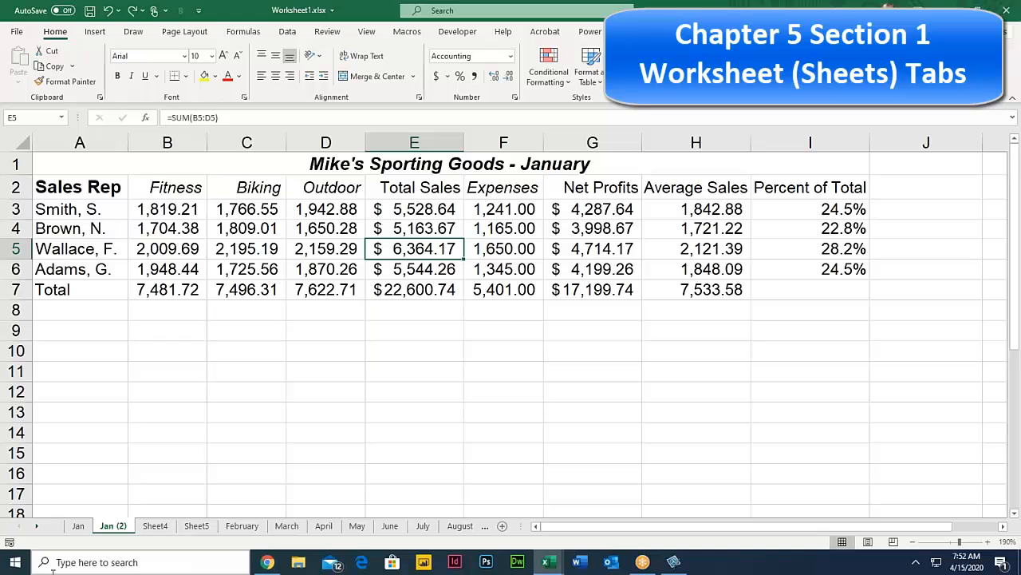
Step: Compare the Jan sheet with its Jan (2) copy and Sheet4
{"action": "left_click", "coordinate": [78, 529]}
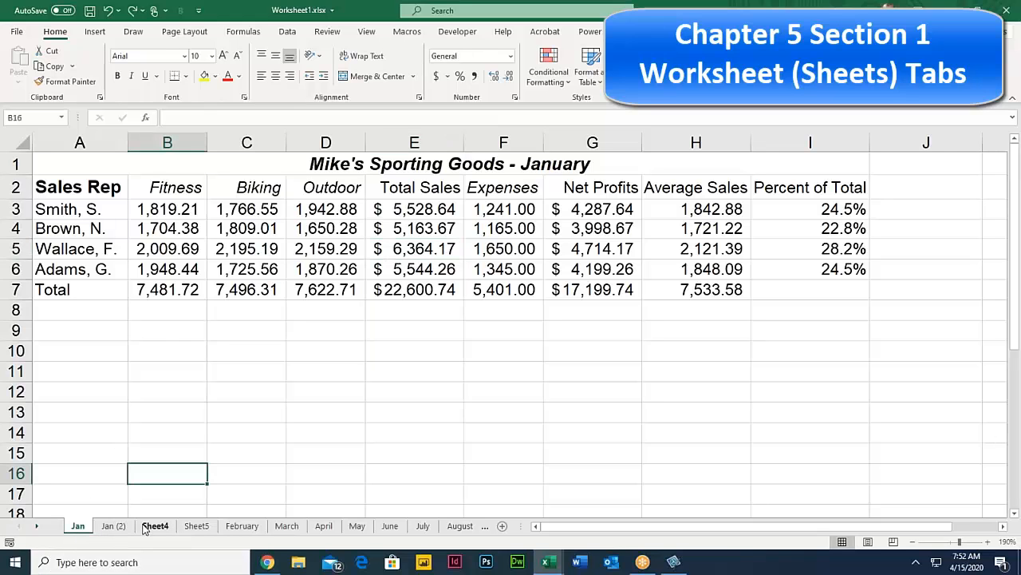
{"action": "left_click", "coordinate": [152, 526]}
{"action": "left_click", "coordinate": [111, 527]}
{"action": "left_click", "coordinate": [79, 529]}
{"action": "left_click", "coordinate": [111, 527]}
{"action": "left_click", "coordinate": [79, 528]}
Step: Try moving the Jan tab to a new position by dragging it
{"action": "right_click", "coordinate": [77, 528]}
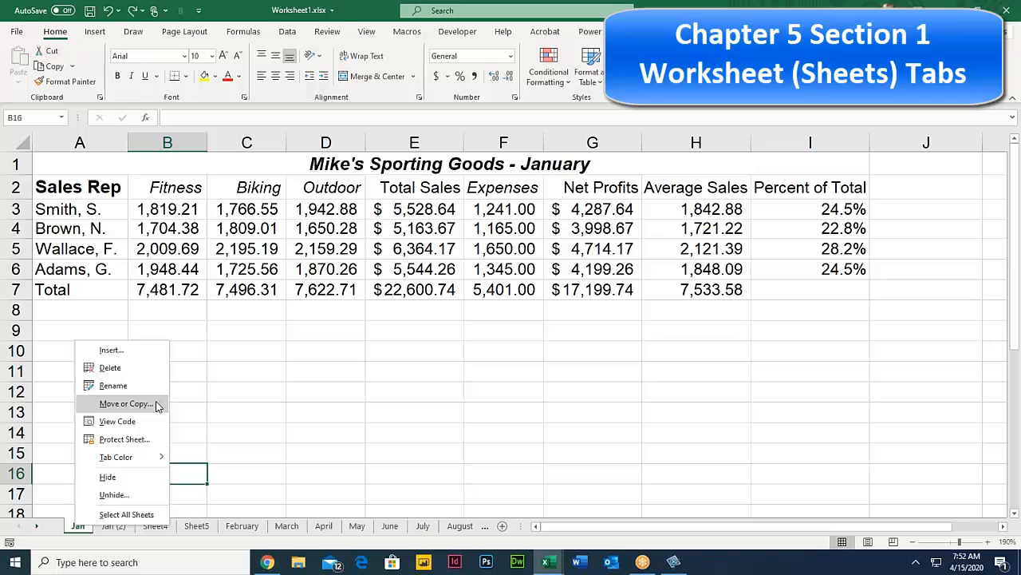
{"action": "left_click", "coordinate": [201, 415]}
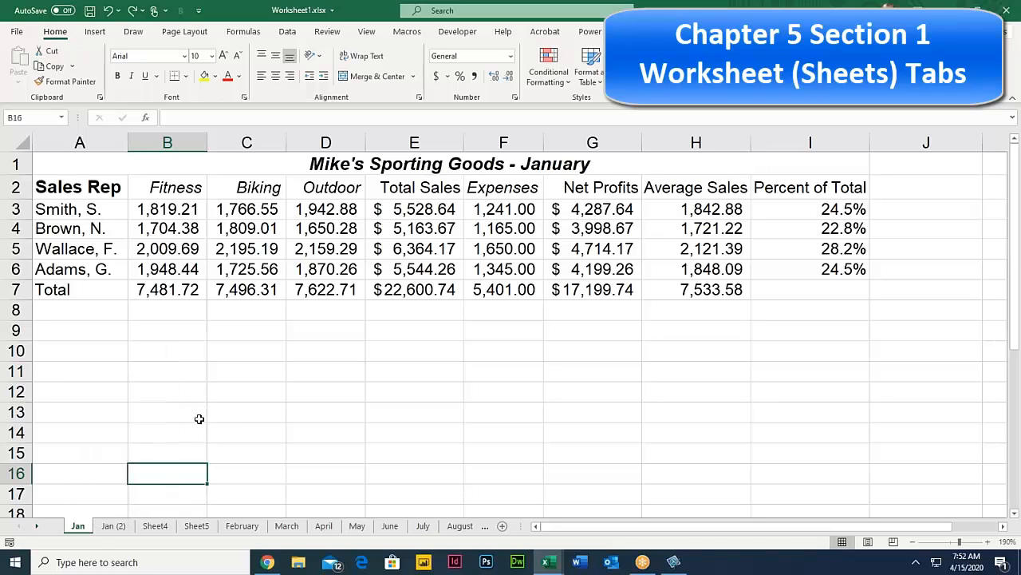
{"action": "mouse_move", "coordinate": [88, 529]}
{"action": "left_mouse_down"}
{"action": "mouse_move", "coordinate": [183, 530]}
{"action": "mouse_move", "coordinate": [73, 527]}
{"action": "left_mouse_up"}
Step: Copy the Jan sheet into Interface.xlsx, placed at the end after Sheet3
{"action": "right_click", "coordinate": [76, 528]}
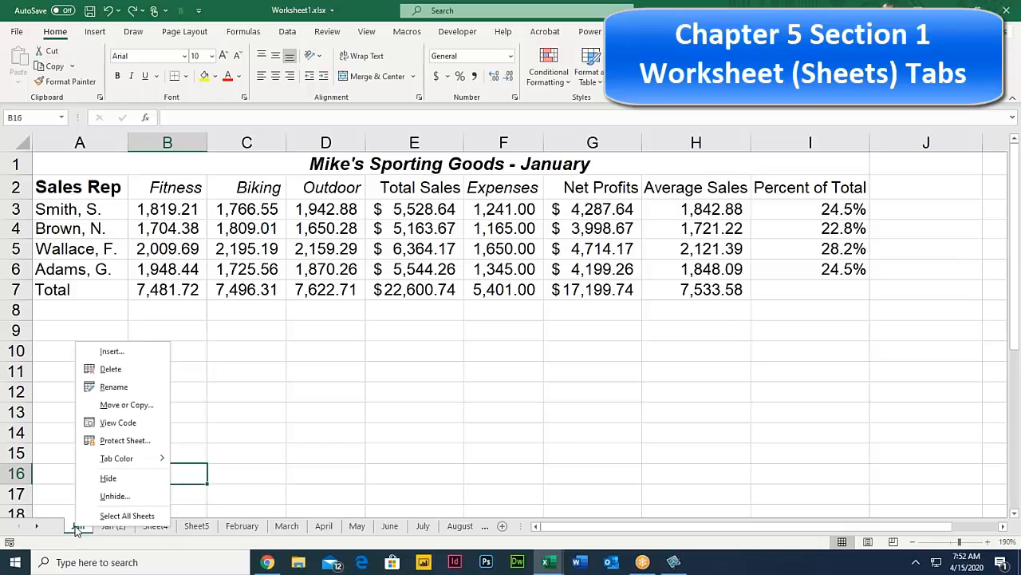
{"action": "left_click", "coordinate": [128, 406]}
{"action": "left_click_drag", "start_coordinate": [111, 326], "coordinate": [278, 268]}
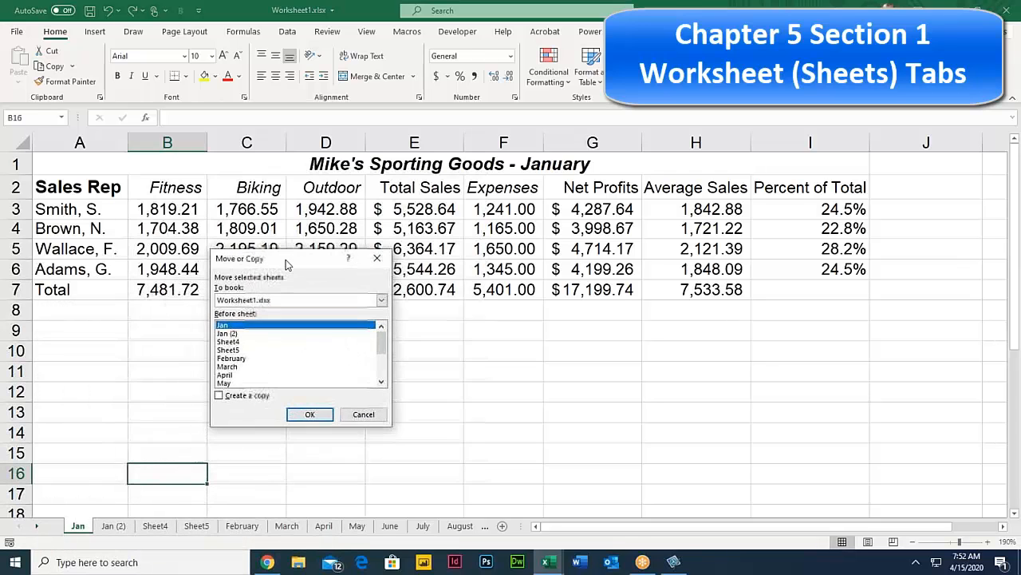
{"action": "left_click", "coordinate": [219, 395]}
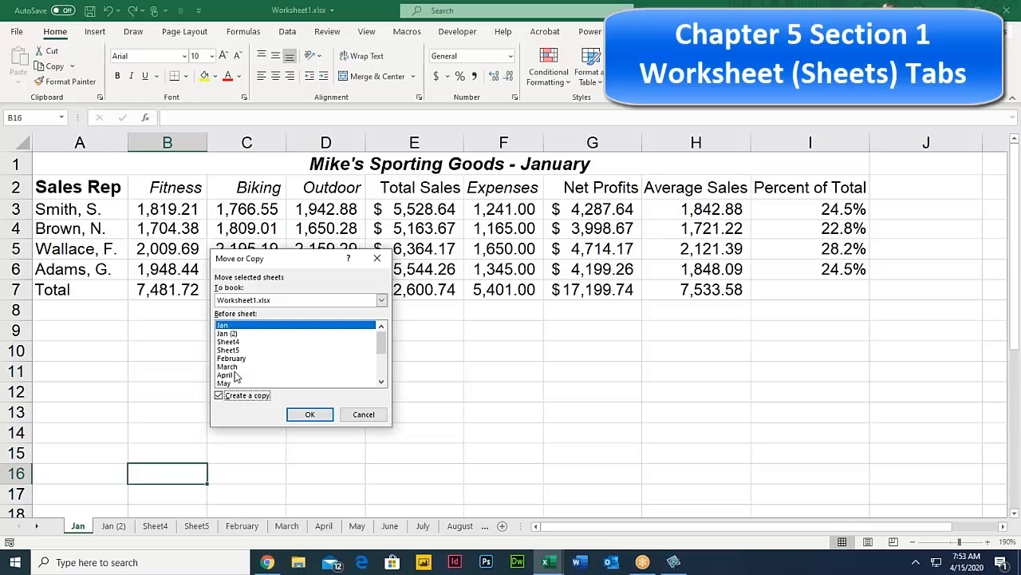
{"action": "left_click", "coordinate": [229, 327]}
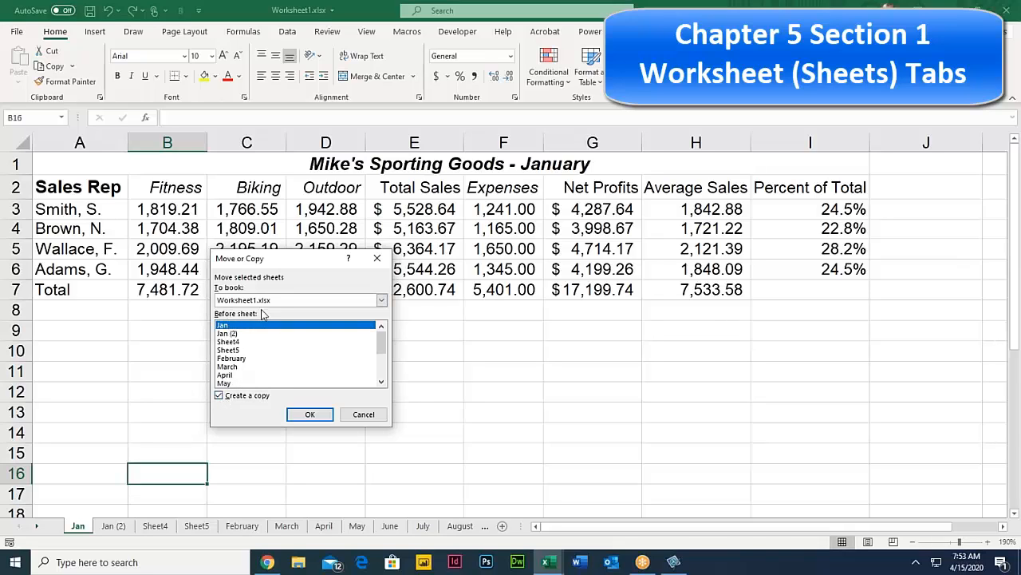
{"action": "left_click", "coordinate": [263, 301]}
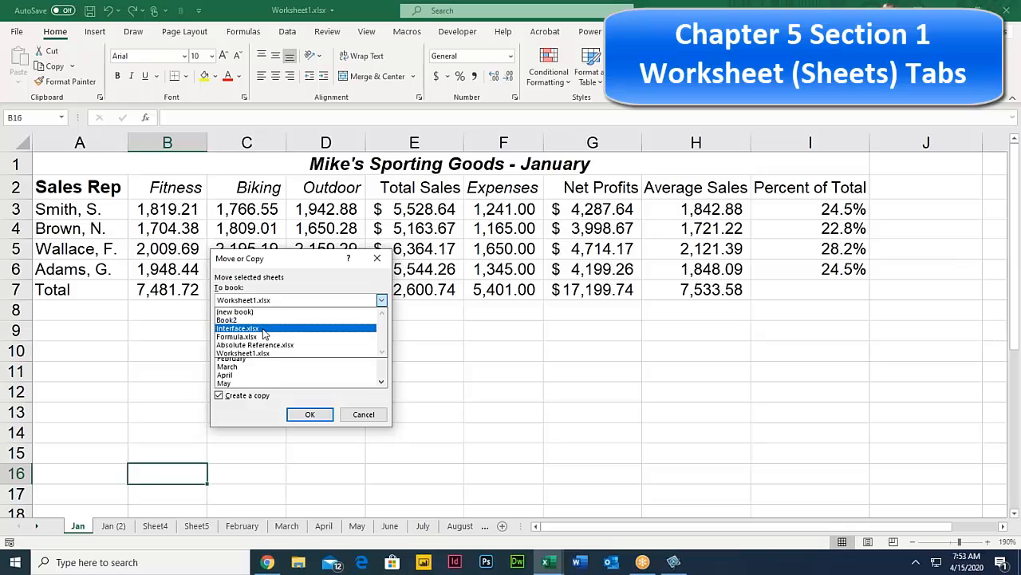
{"action": "left_click", "coordinate": [263, 330]}
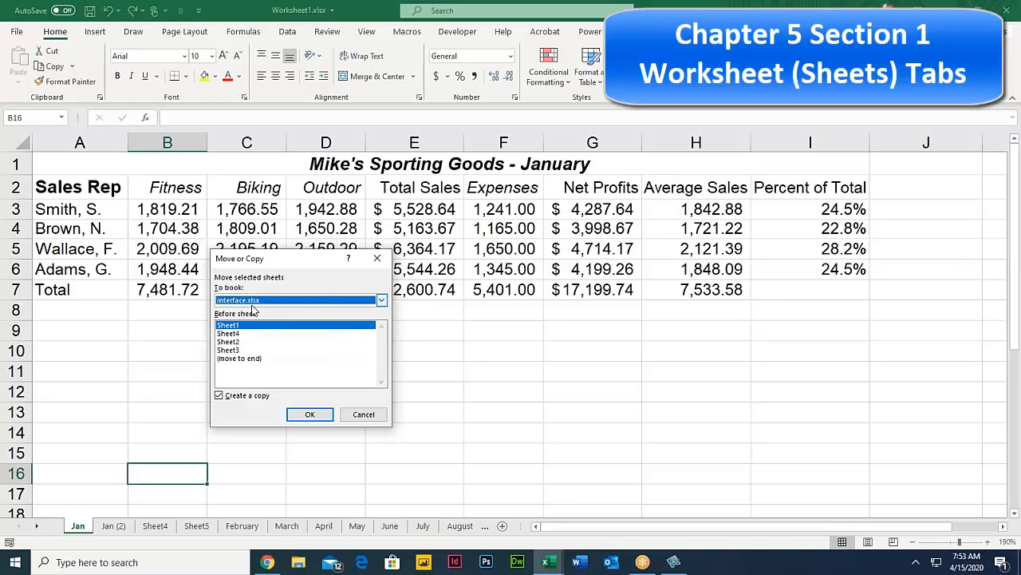
{"action": "left_click", "coordinate": [243, 359]}
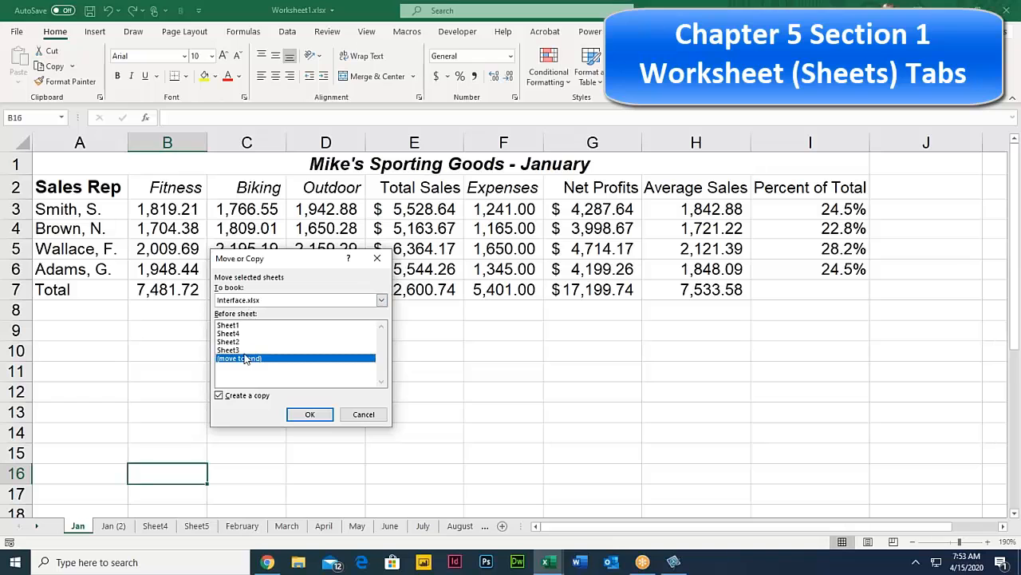
{"action": "left_click", "coordinate": [311, 414]}
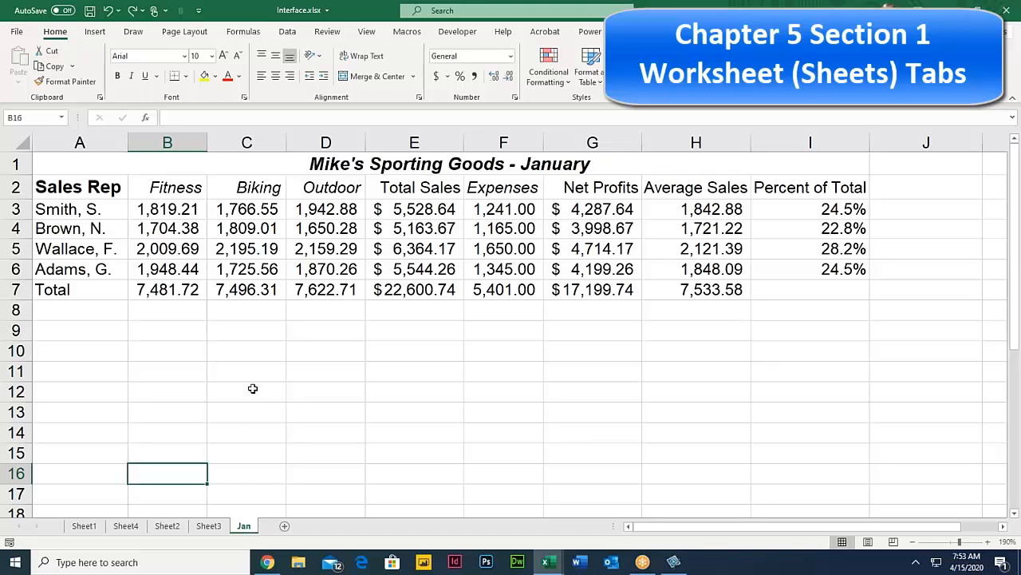
{"action": "left_click", "coordinate": [561, 15]}
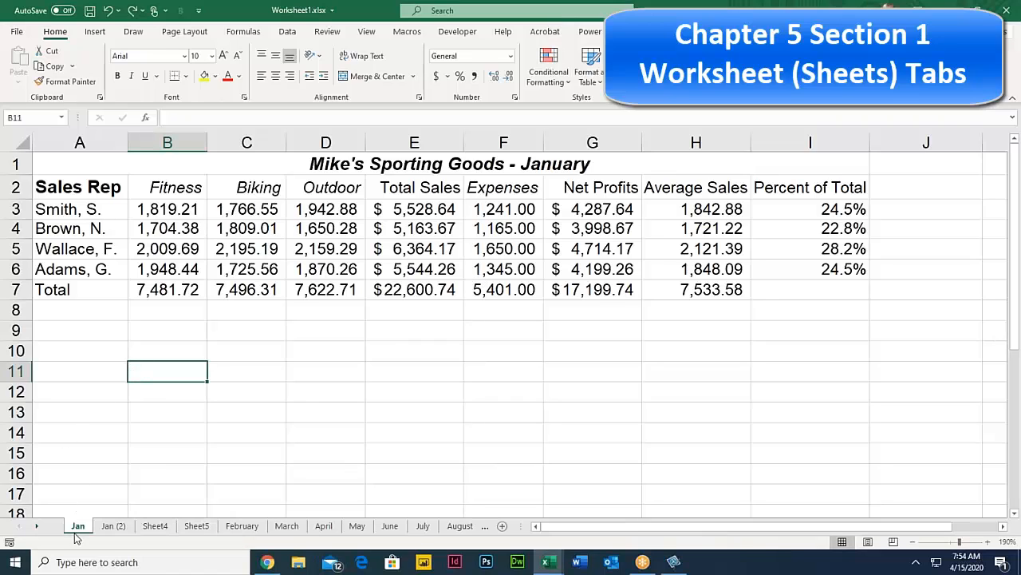
Step: Hide the Jan (2), Sheet4 and Sheet5 sheets, leaving the Jan tab colour unchanged
{"action": "right_click", "coordinate": [78, 528]}
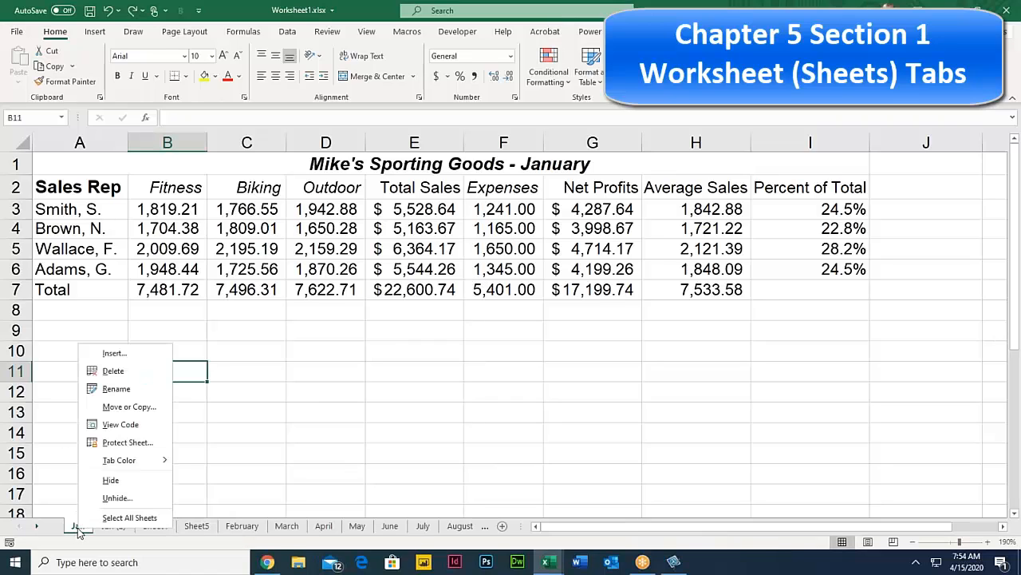
{"action": "mouse_move", "coordinate": [163, 462]}
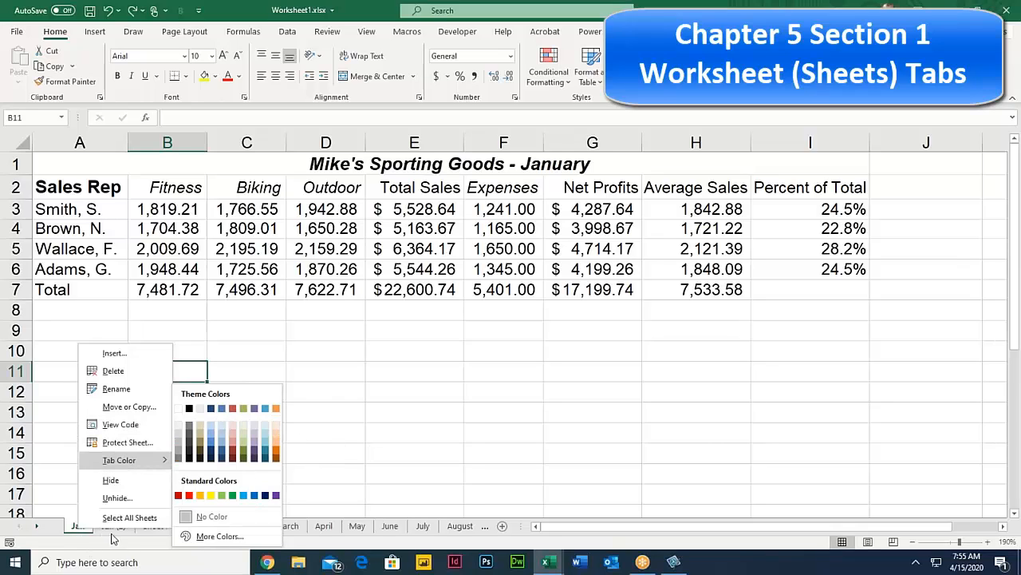
{"action": "key", "text": "Escape"}
{"action": "key", "text": "Escape"}
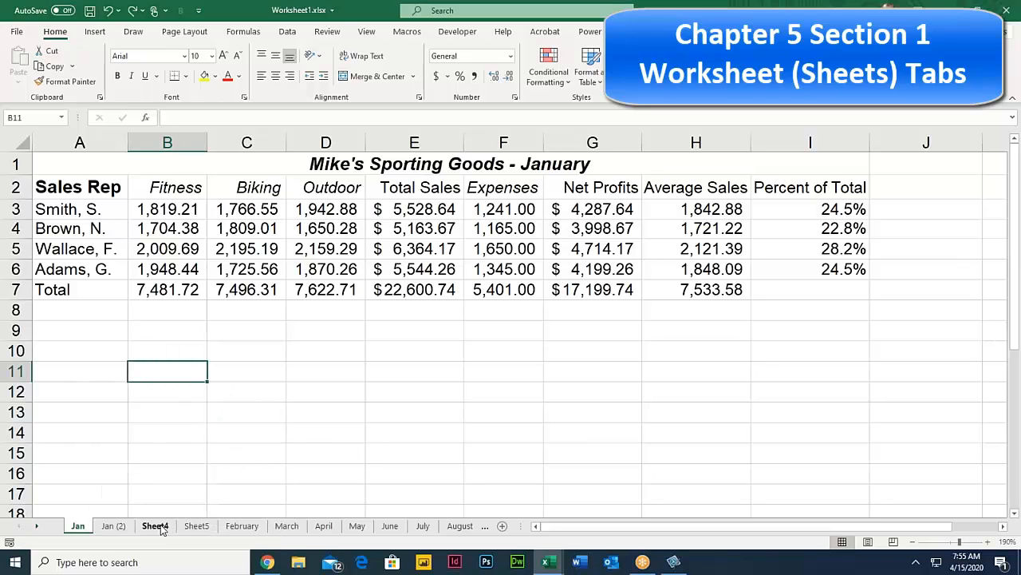
{"action": "right_click", "coordinate": [121, 525]}
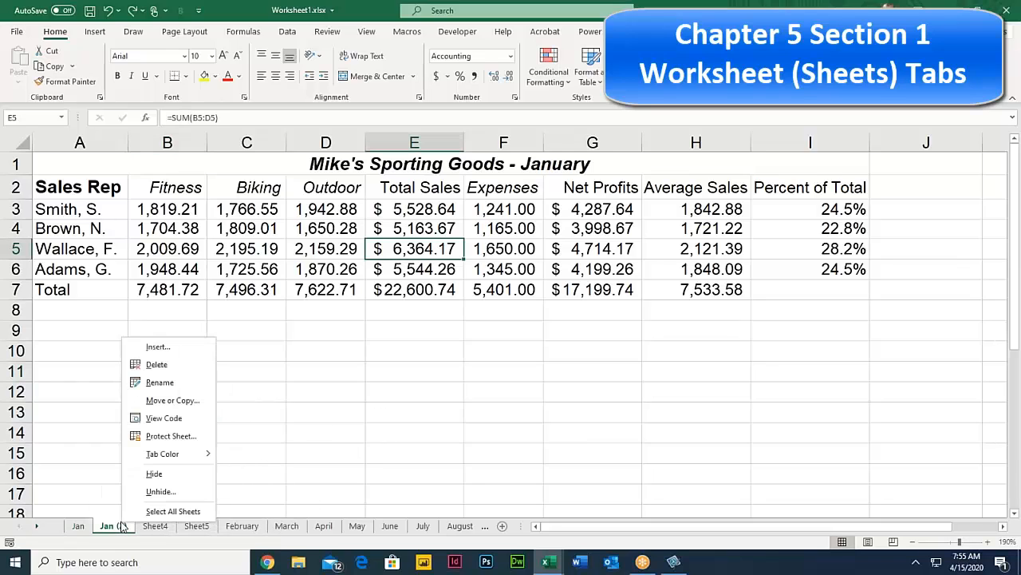
{"action": "left_click", "coordinate": [182, 476]}
{"action": "right_click", "coordinate": [124, 528]}
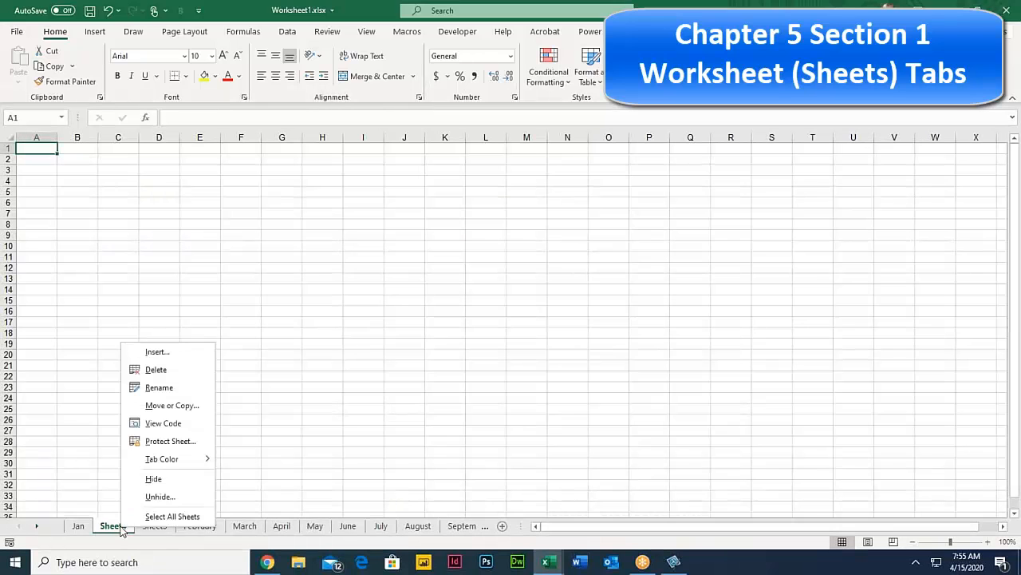
{"action": "left_click", "coordinate": [172, 477]}
{"action": "right_click", "coordinate": [119, 527]}
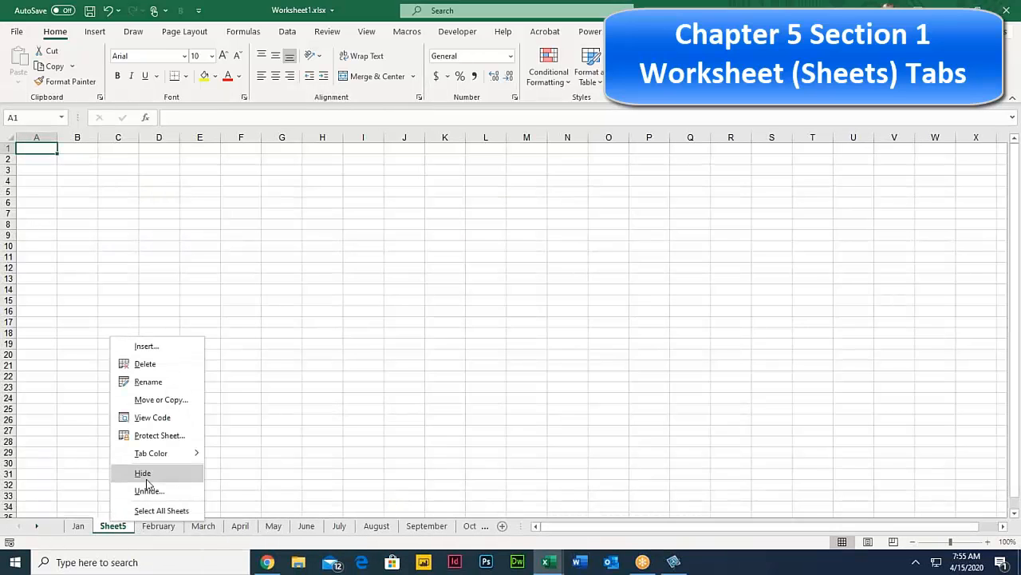
{"action": "left_click", "coordinate": [146, 476]}
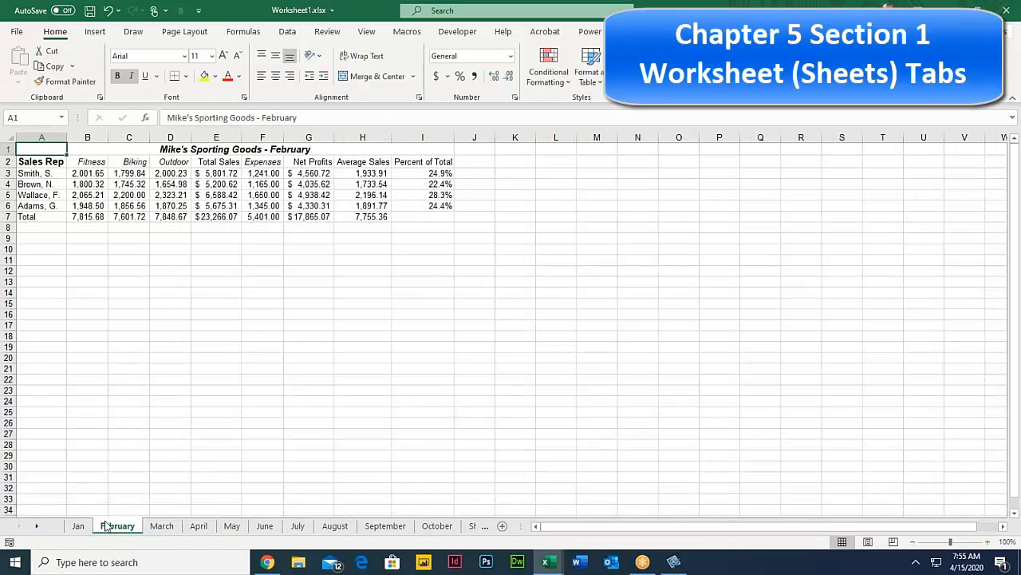
Step: Look through the April, May and June sheets, ending on April
{"action": "left_click", "coordinate": [196, 529]}
{"action": "left_click", "coordinate": [231, 527]}
{"action": "left_click", "coordinate": [263, 529]}
{"action": "left_click", "coordinate": [200, 527]}
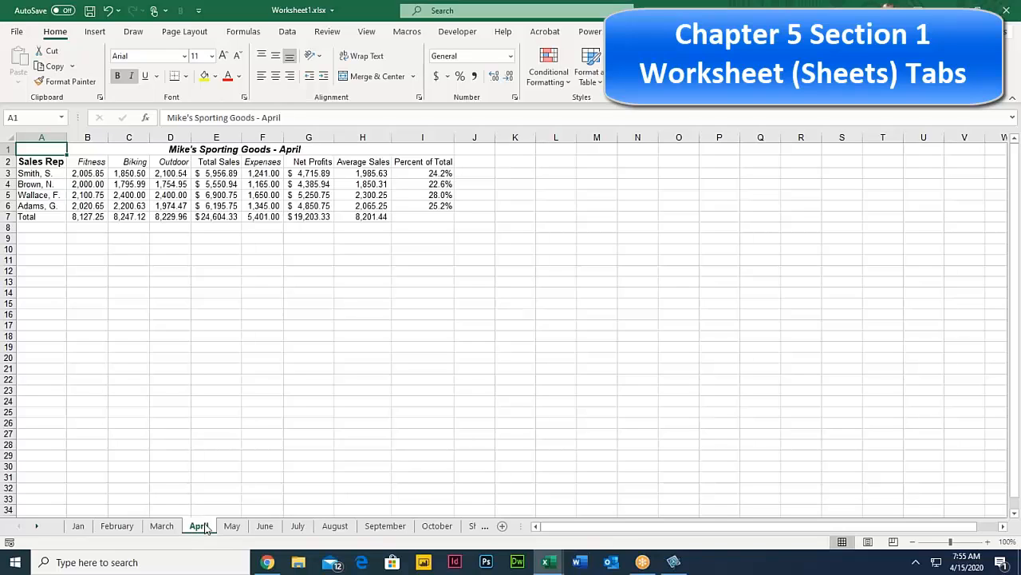
Step: Practise selecting A10:I18 and A2:I7, click F30, then group April through June
{"action": "left_click", "coordinate": [43, 249]}
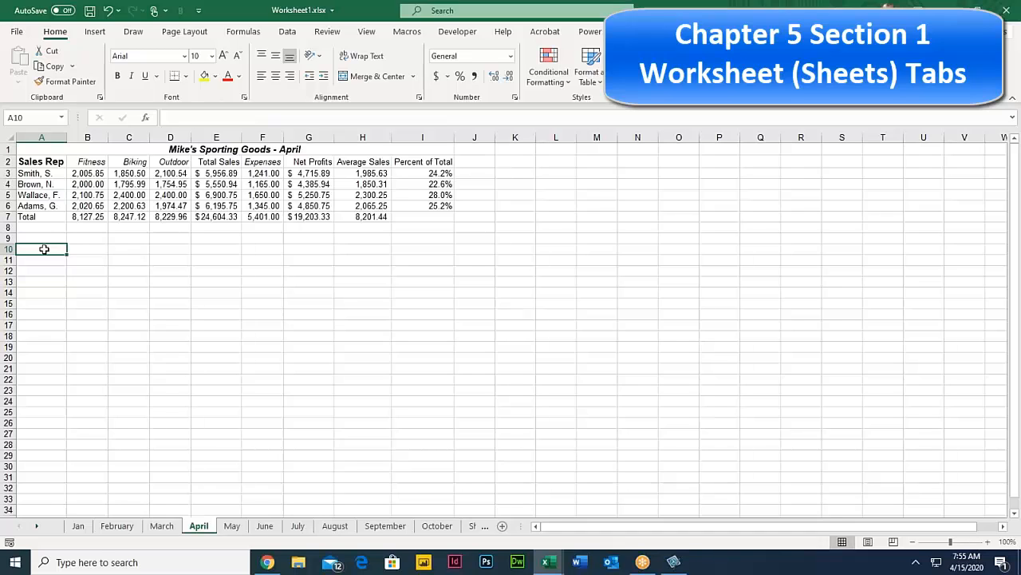
{"action": "left_click", "coordinate": [435, 340], "text": "shift"}
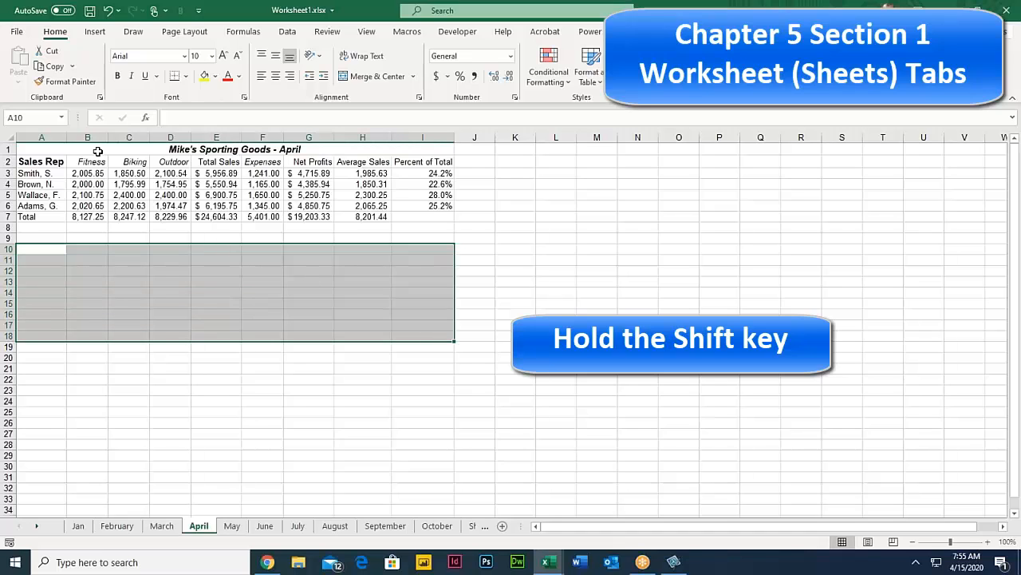
{"action": "left_click", "coordinate": [44, 160]}
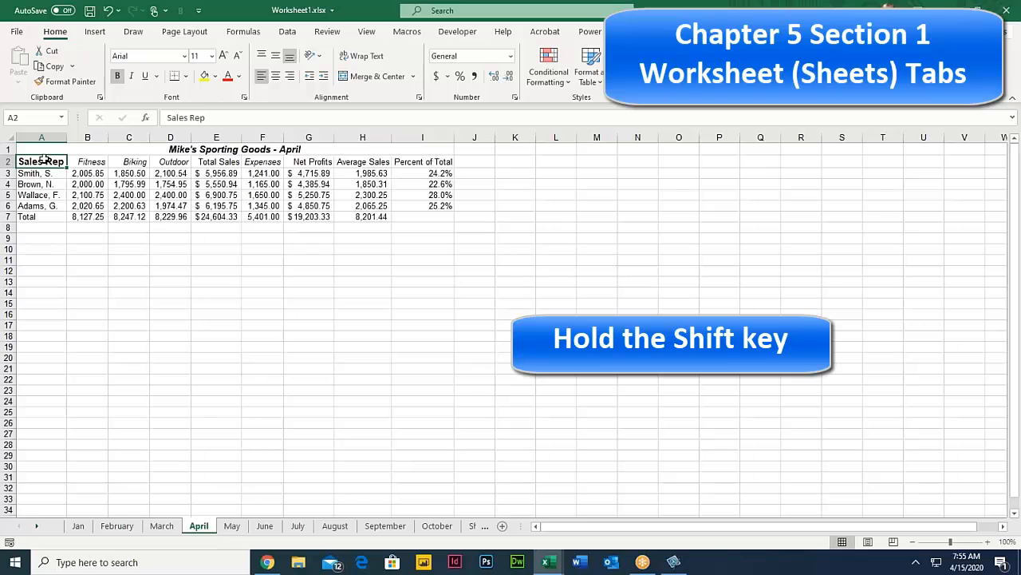
{"action": "left_click", "coordinate": [436, 217], "text": "shift"}
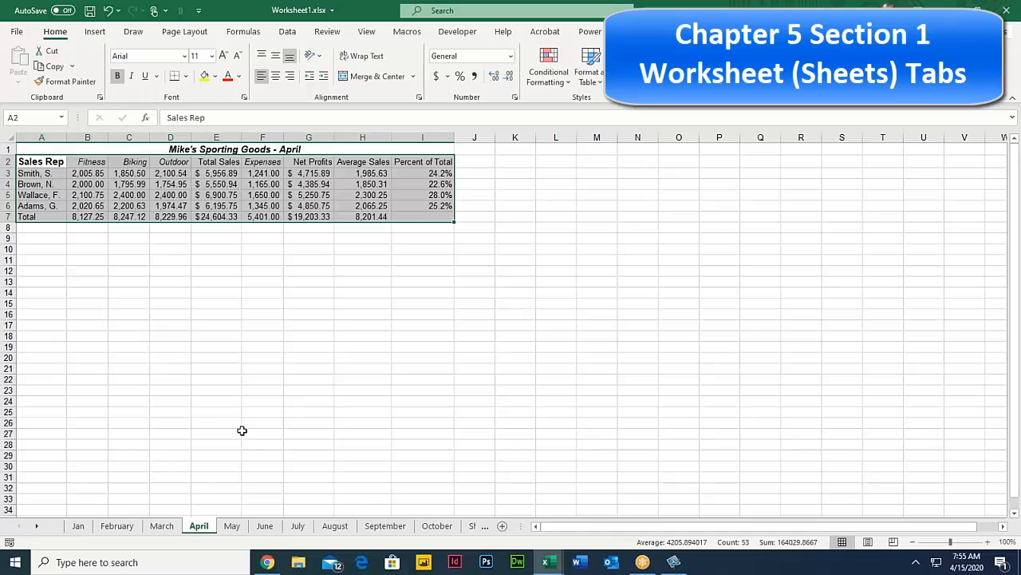
{"action": "left_click", "coordinate": [271, 467]}
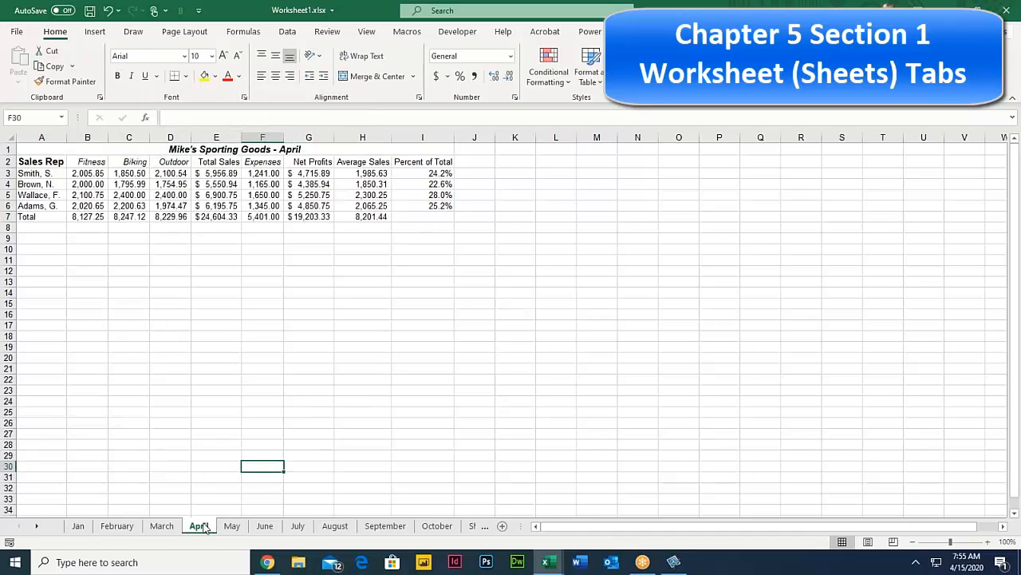
{"action": "left_click", "coordinate": [266, 526], "text": "shift"}
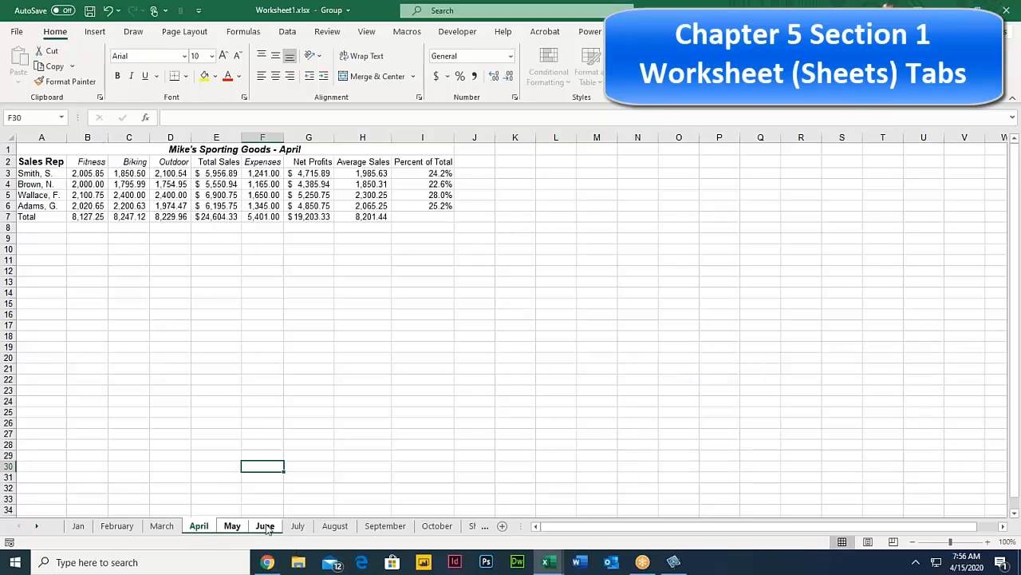
Step: Give the grouped April–June tabs a standard red colour, then ungroup via July and show Jan
{"action": "right_click", "coordinate": [204, 528]}
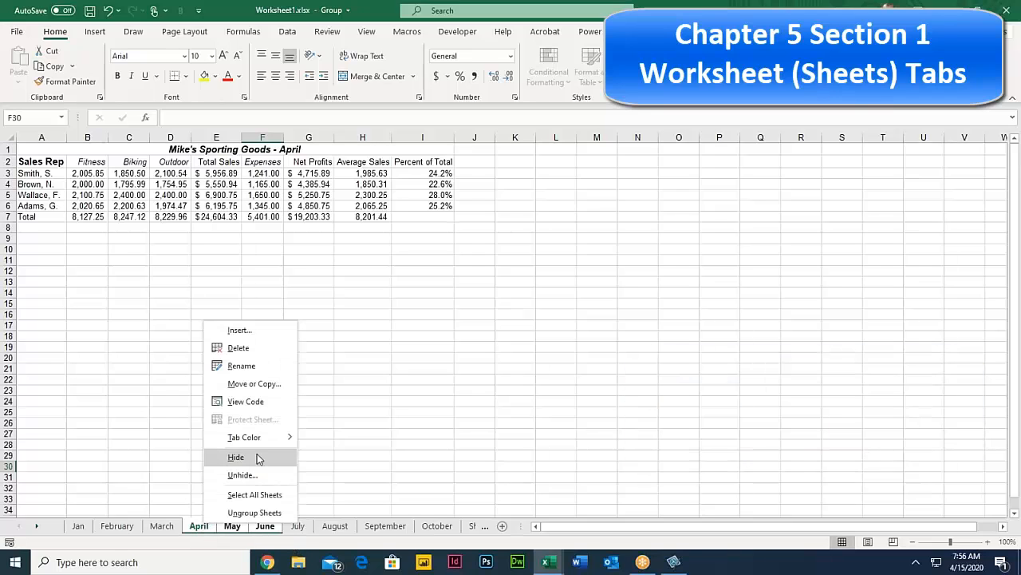
{"action": "mouse_move", "coordinate": [271, 438]}
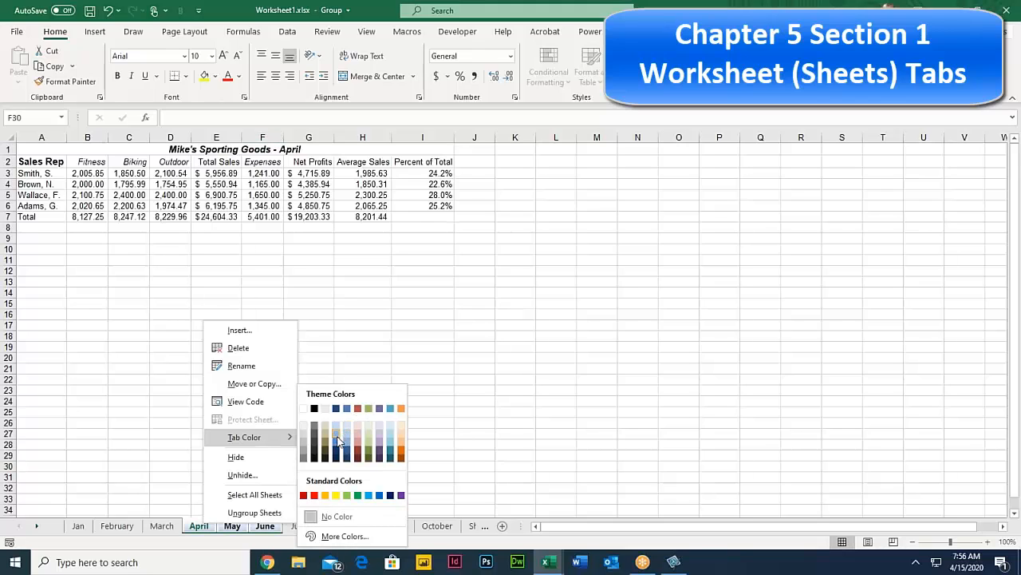
{"action": "left_click", "coordinate": [337, 438]}
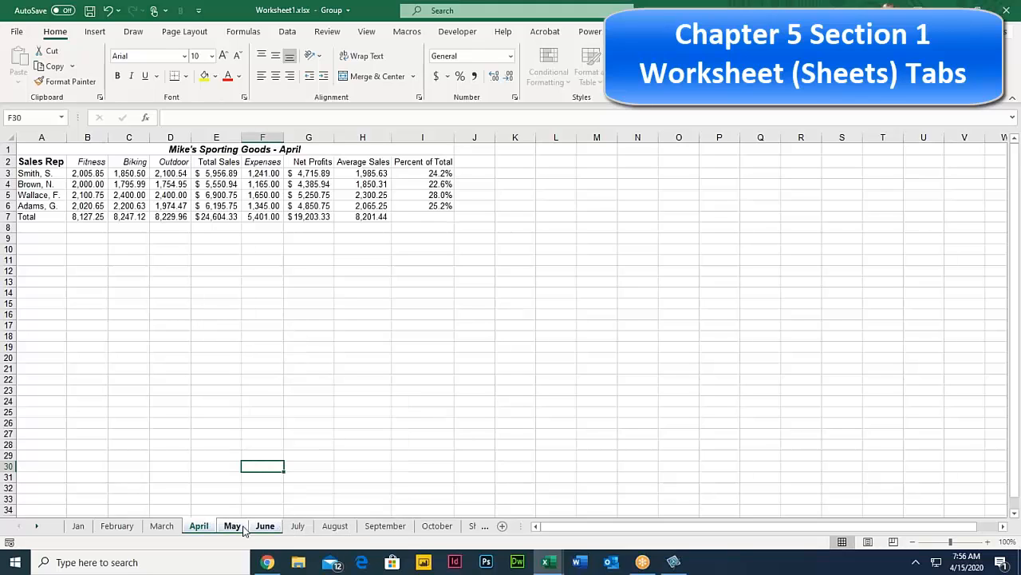
{"action": "right_click", "coordinate": [206, 526]}
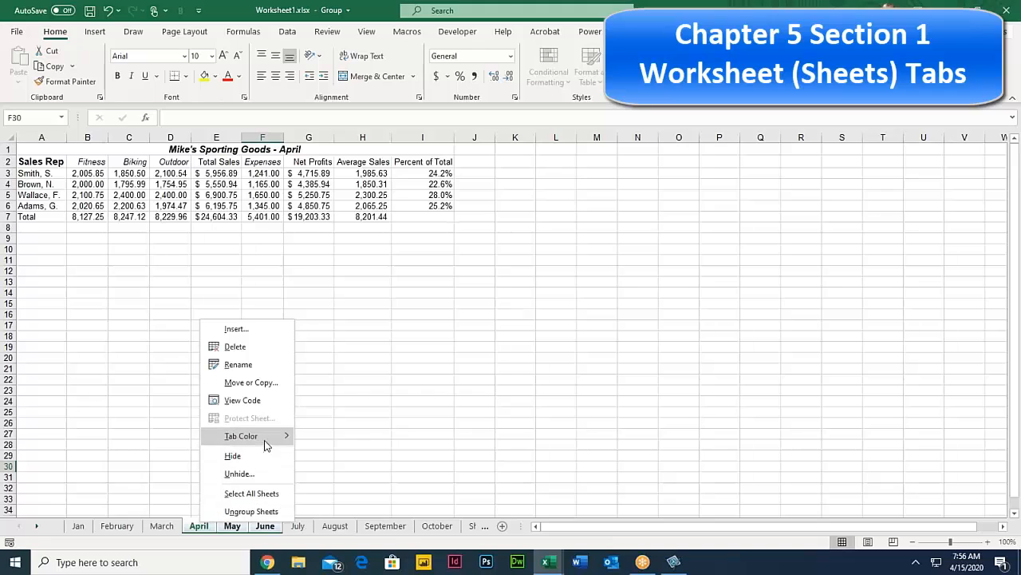
{"action": "mouse_move", "coordinate": [288, 438]}
{"action": "left_click", "coordinate": [312, 495]}
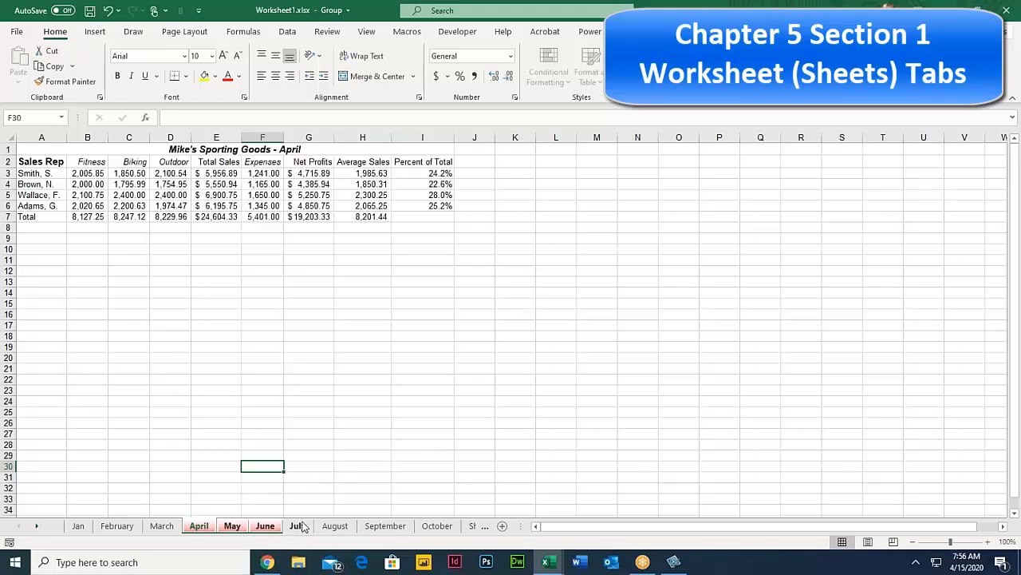
{"action": "left_click", "coordinate": [297, 526]}
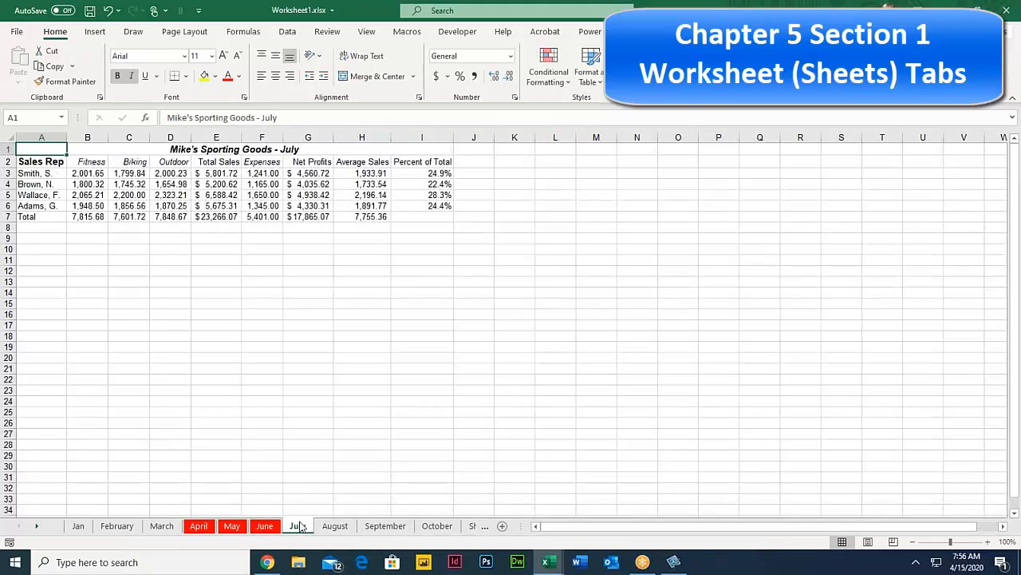
{"action": "left_click", "coordinate": [79, 526]}
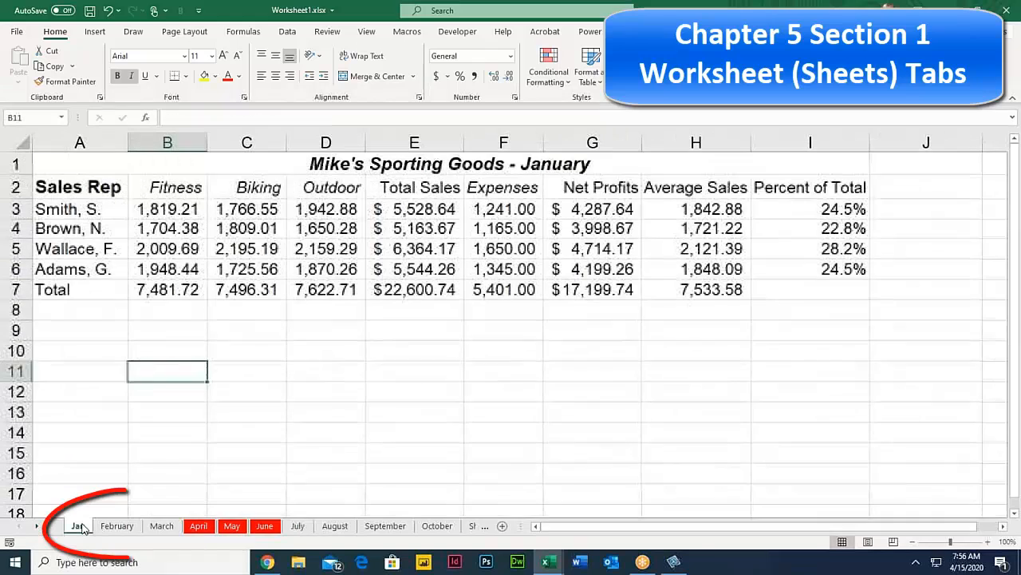
Step: Group Jan through March, colour their tabs green, then release the group
{"action": "left_click", "coordinate": [167, 529], "text": "shift"}
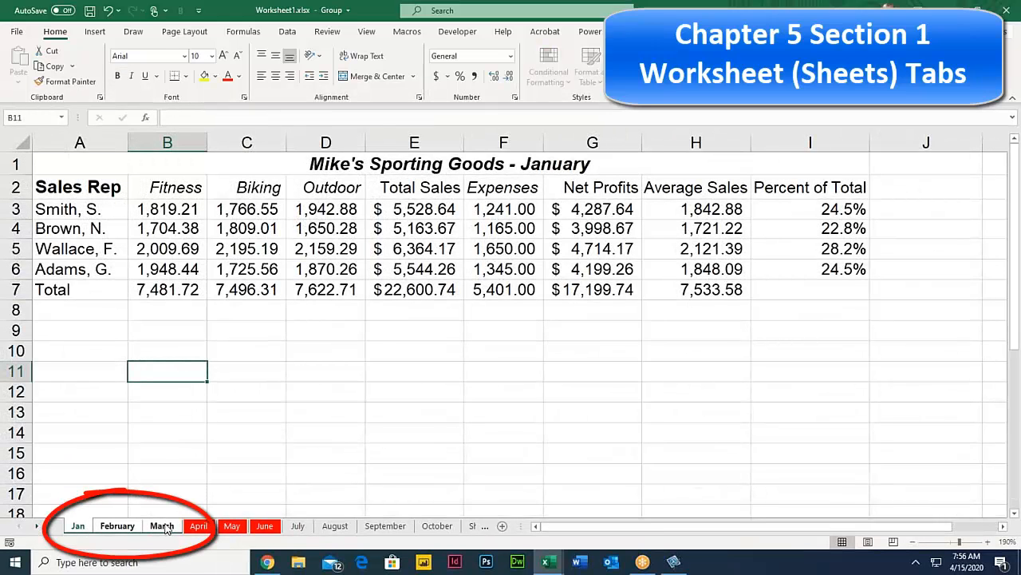
{"action": "right_click", "coordinate": [166, 529]}
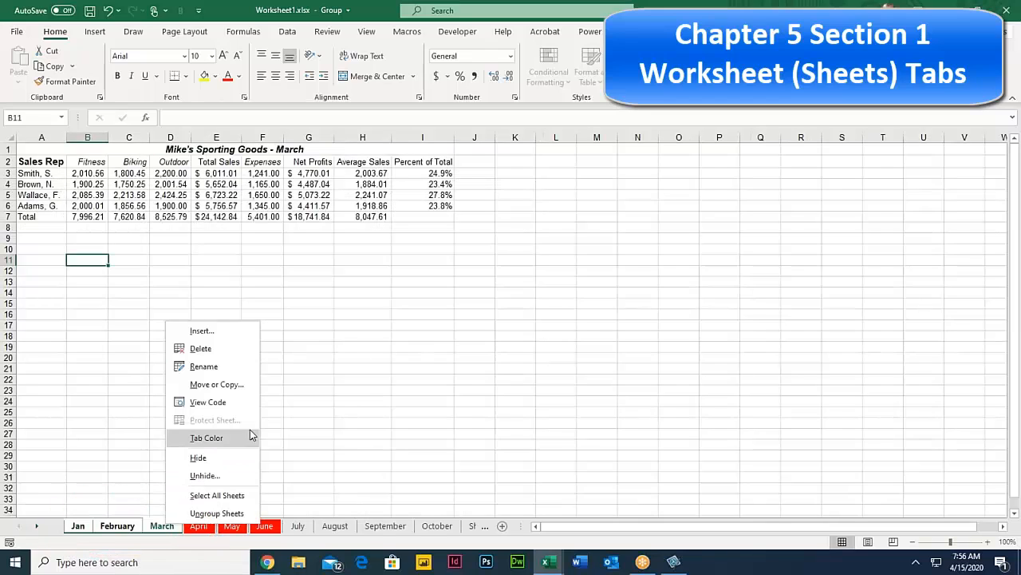
{"action": "mouse_move", "coordinate": [247, 437]}
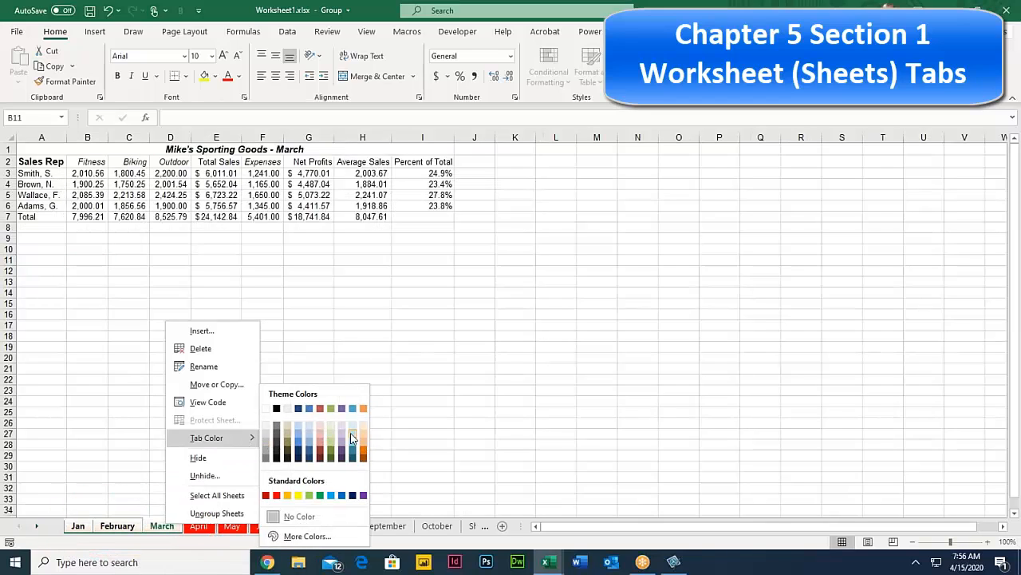
{"action": "left_click", "coordinate": [330, 424]}
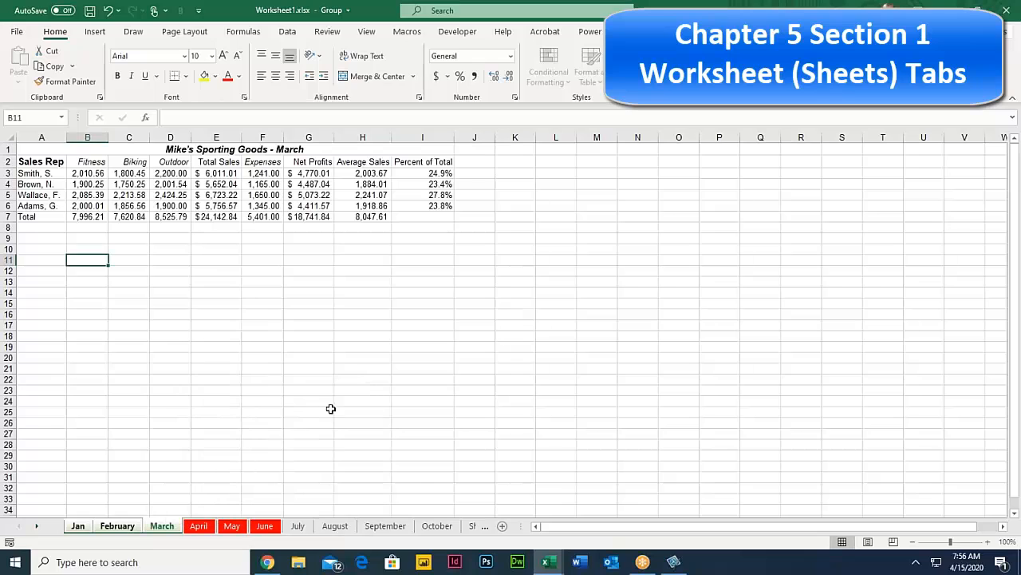
{"action": "left_click", "coordinate": [333, 527]}
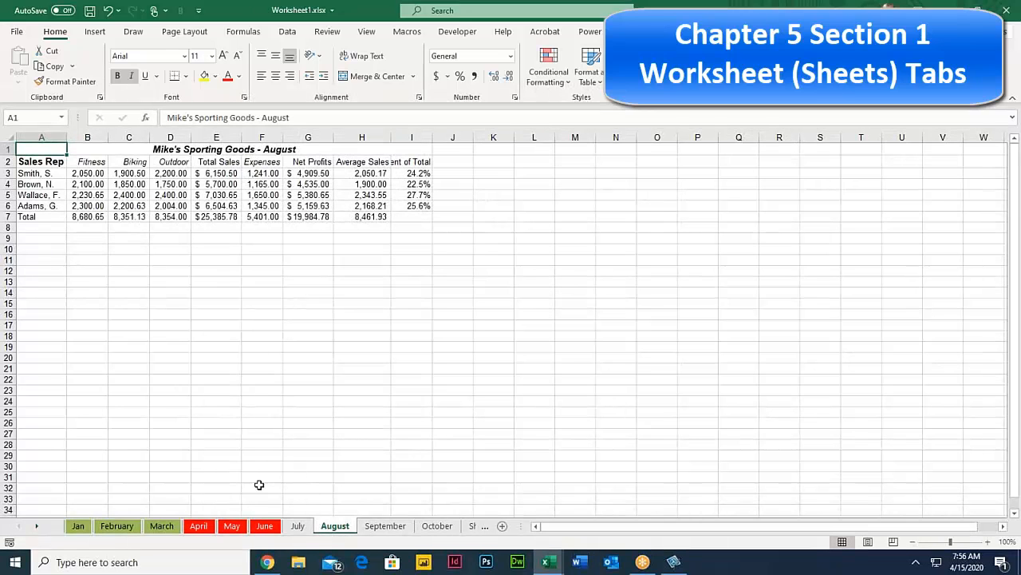
{"action": "left_click", "coordinate": [77, 525]}
Step: Group the April–June sheets and make April's A1 title text red
{"action": "left_click", "coordinate": [161, 526]}
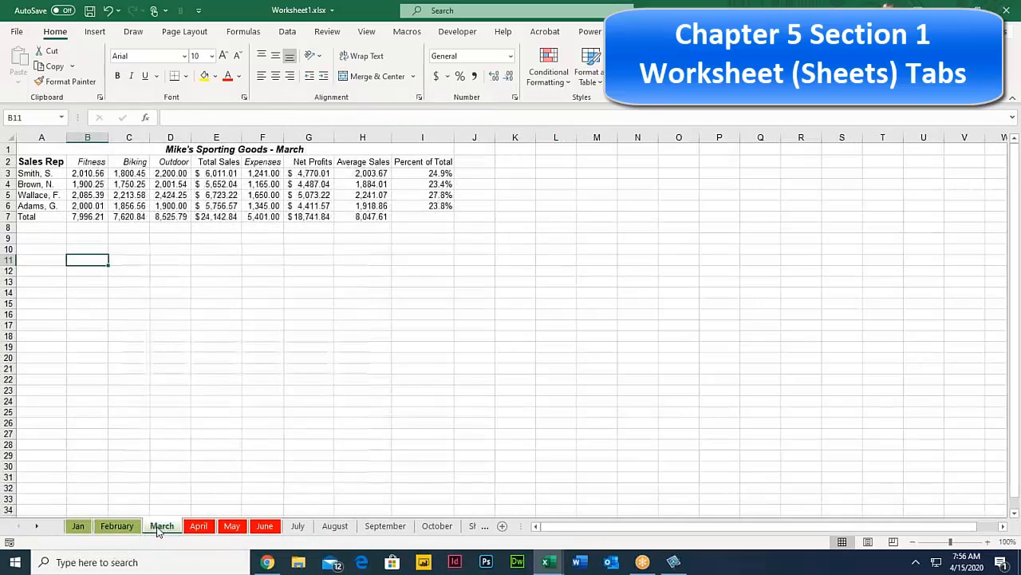
{"action": "left_click", "coordinate": [77, 525]}
{"action": "left_click", "coordinate": [199, 527]}
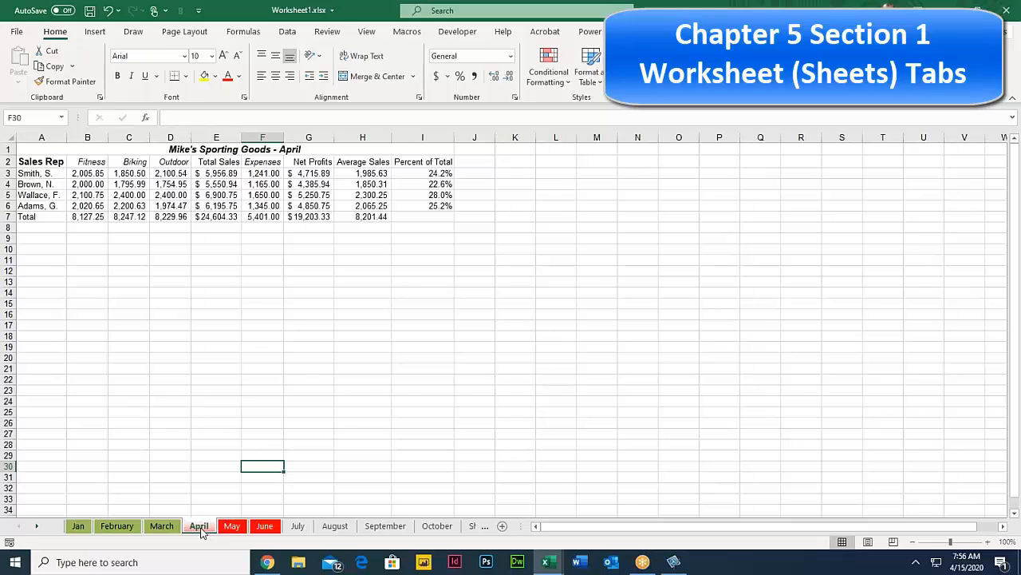
{"action": "left_click", "coordinate": [266, 527], "text": "shift"}
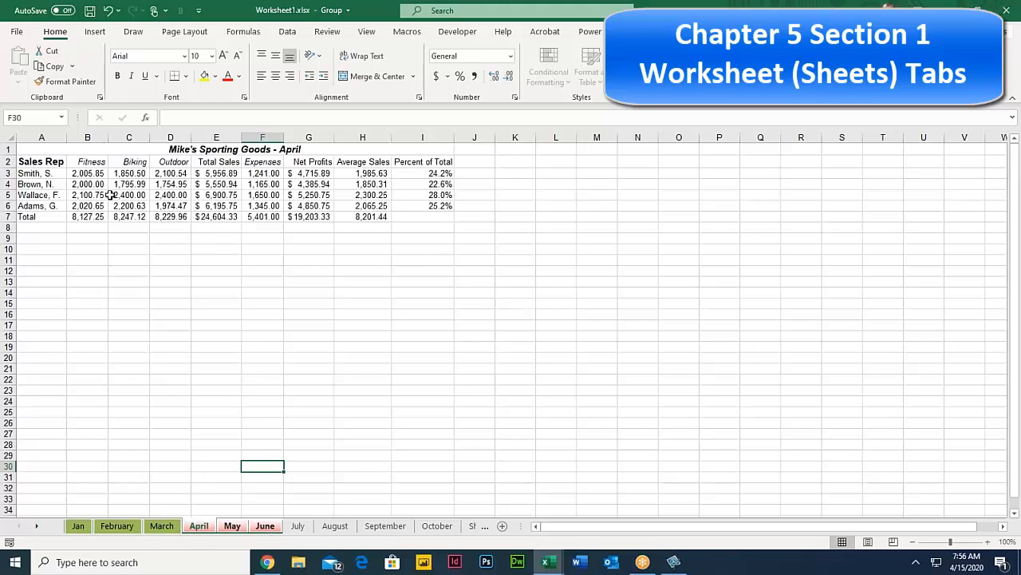
{"action": "left_click", "coordinate": [36, 148]}
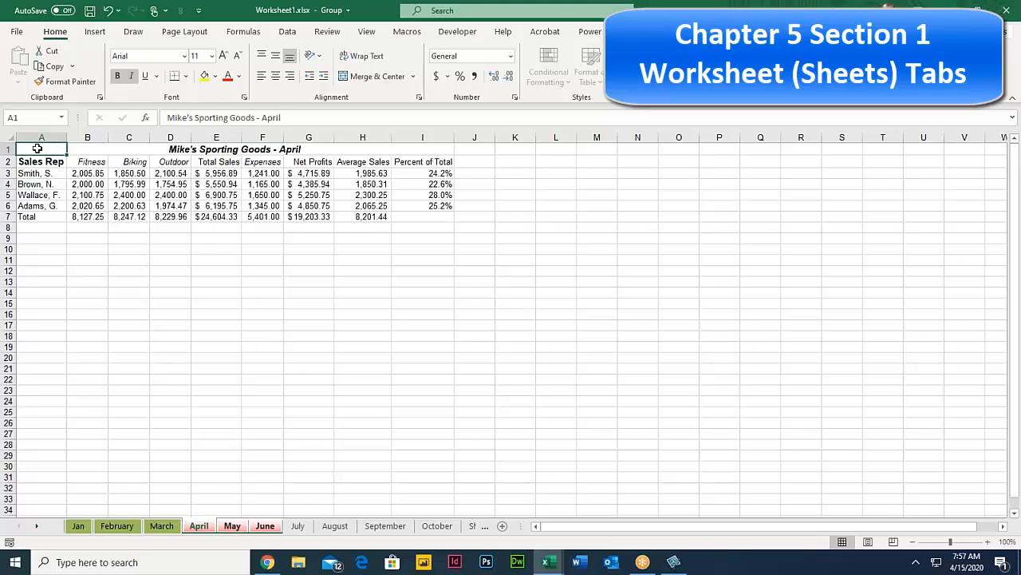
{"action": "left_click", "coordinate": [227, 77]}
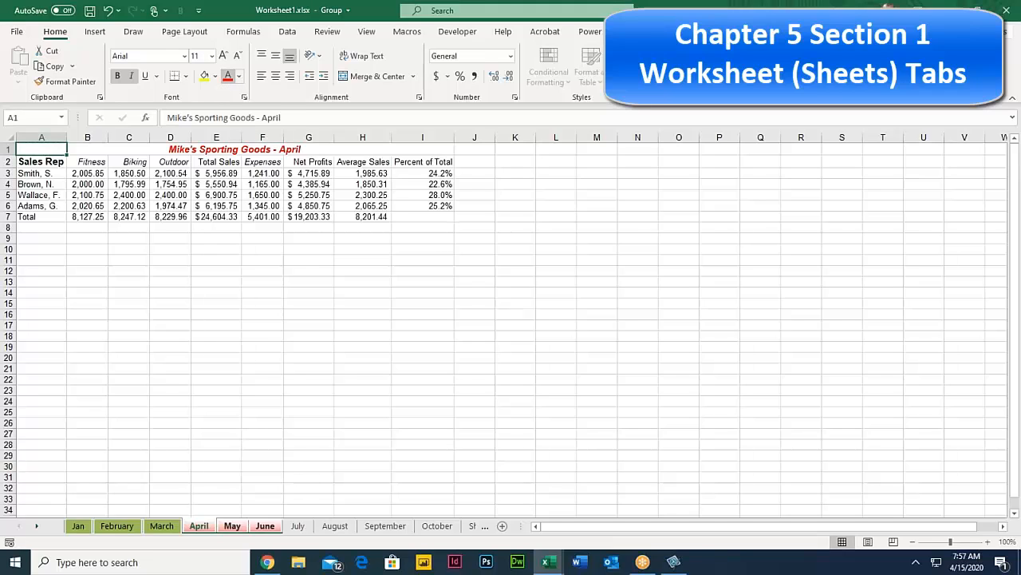
Step: Enlarge April's title to 18 pt and fill A2:A7 and B2:I2 light blue
{"action": "left_click", "coordinate": [223, 56]}
{"action": "left_click", "coordinate": [223, 56]}
{"action": "left_click", "coordinate": [224, 56]}
{"action": "left_click", "coordinate": [224, 56]}
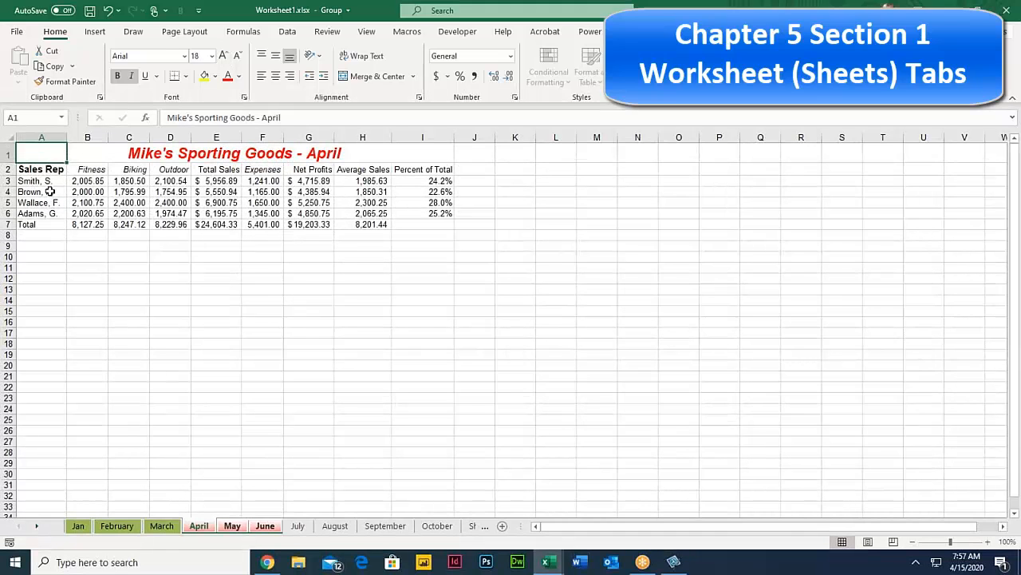
{"action": "left_click_drag", "start_coordinate": [42, 169], "coordinate": [38, 225]}
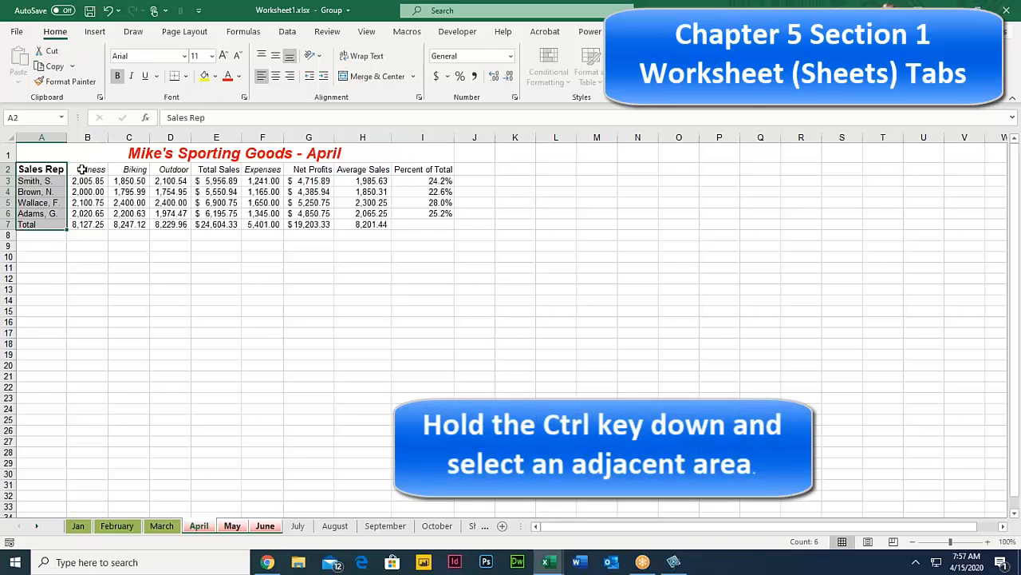
{"action": "left_click_drag", "start_coordinate": [81, 169], "coordinate": [431, 169]}
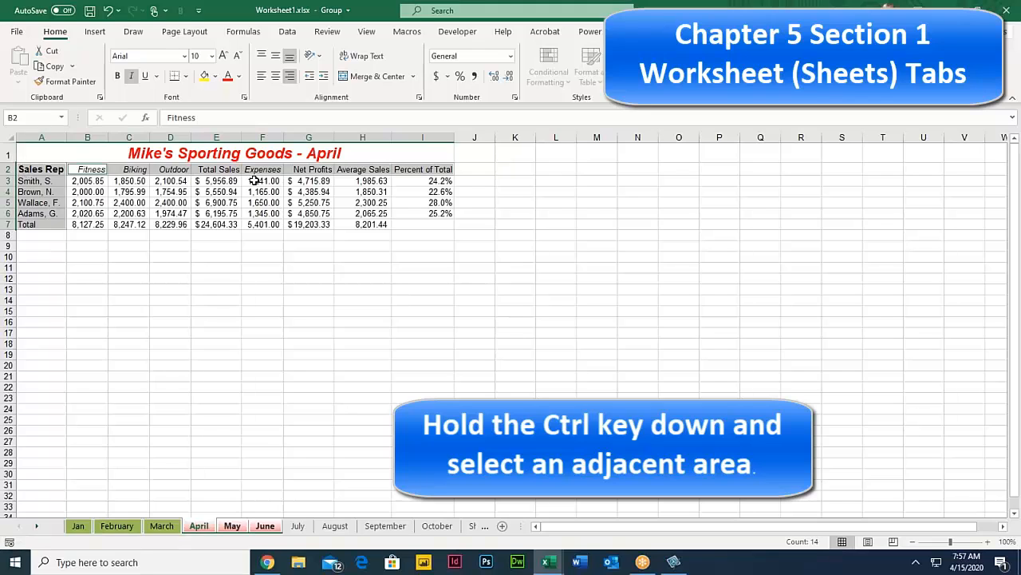
{"action": "left_click", "coordinate": [216, 77]}
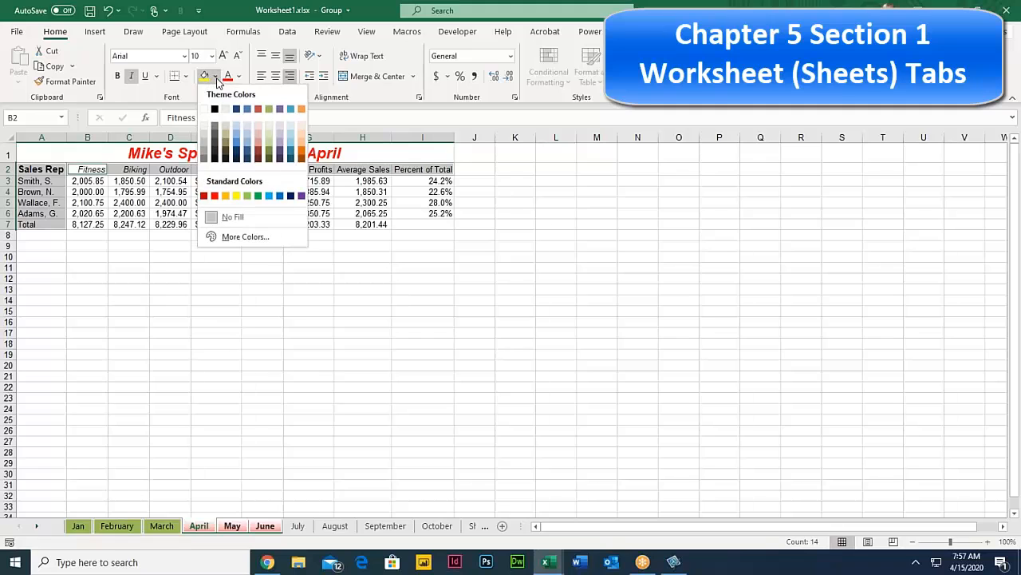
{"action": "left_click", "coordinate": [240, 130]}
{"action": "left_click", "coordinate": [214, 243]}
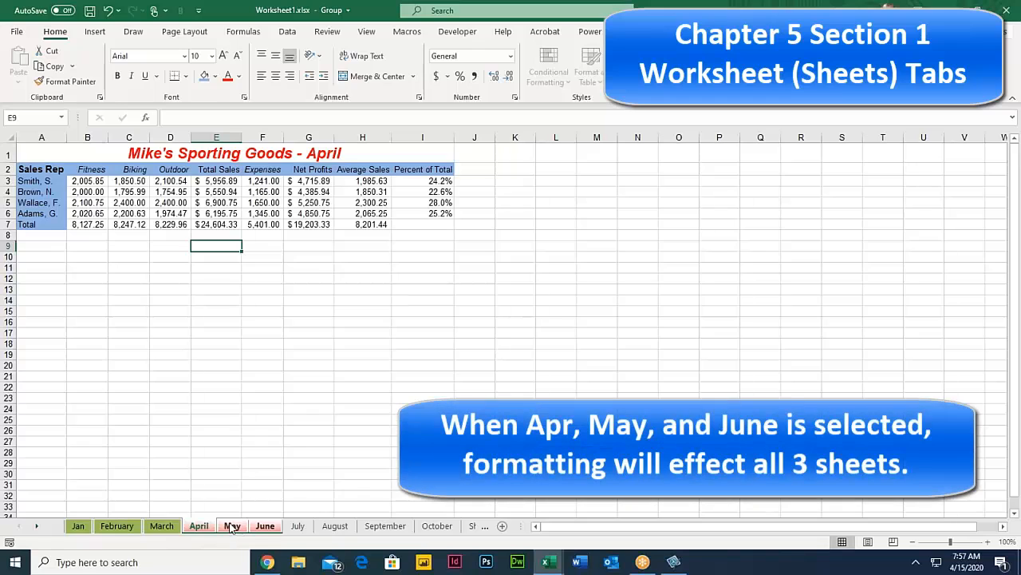
Step: Zoom in on the grouped April sheet and widen columns B through I together
{"action": "left_click", "coordinate": [232, 526]}
{"action": "left_click", "coordinate": [265, 526]}
{"action": "left_click", "coordinate": [234, 529]}
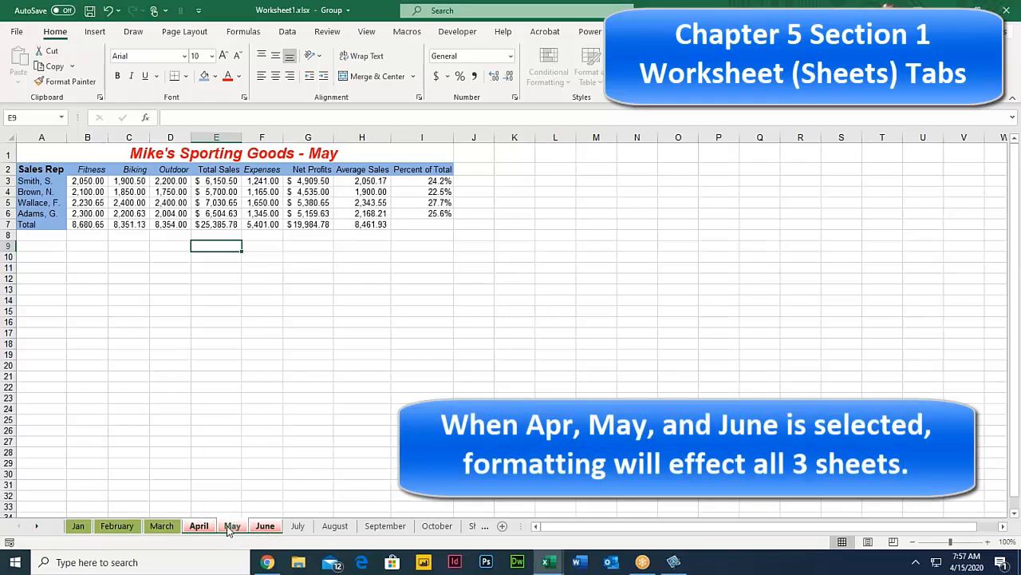
{"action": "left_click", "coordinate": [206, 528]}
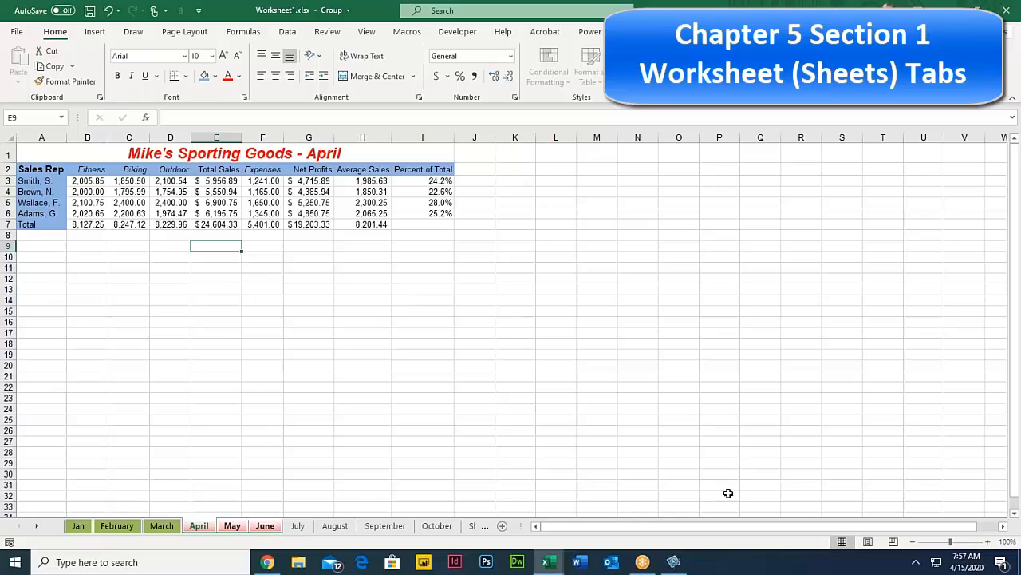
{"action": "left_click", "coordinate": [988, 542]}
{"action": "left_click", "coordinate": [988, 543]}
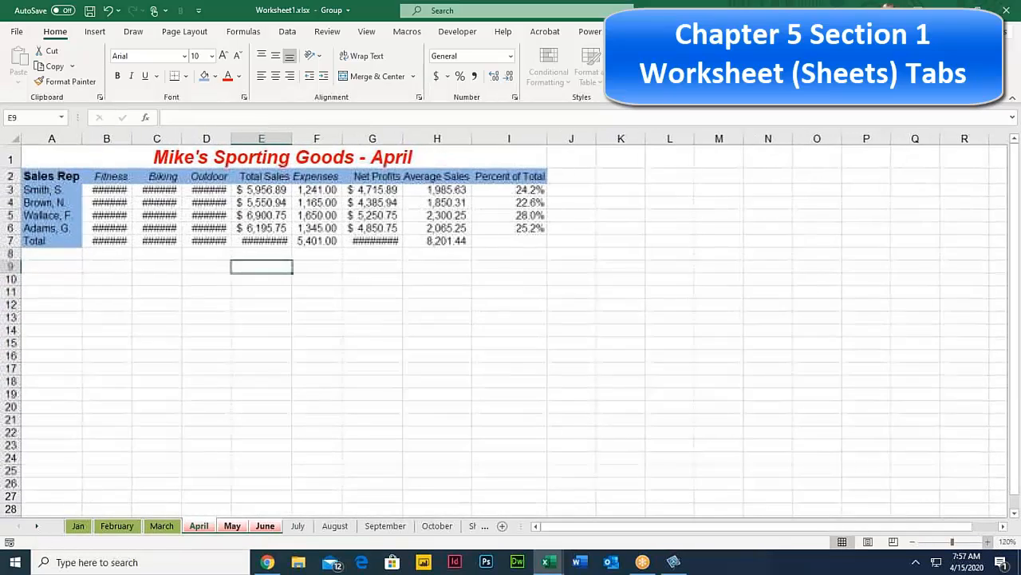
{"action": "left_click", "coordinate": [988, 543]}
{"action": "left_click", "coordinate": [988, 542]}
{"action": "left_click", "coordinate": [988, 542]}
{"action": "left_click", "coordinate": [988, 543]}
{"action": "left_click", "coordinate": [988, 543]}
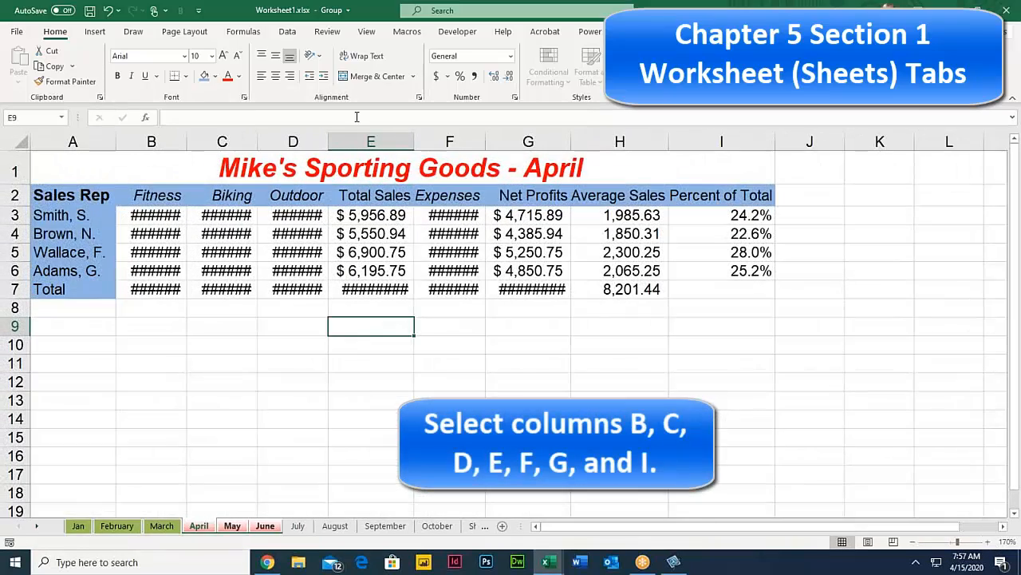
{"action": "left_click_drag", "start_coordinate": [170, 144], "coordinate": [722, 142]}
{"action": "left_click_drag", "start_coordinate": [558, 141], "coordinate": [596, 141]}
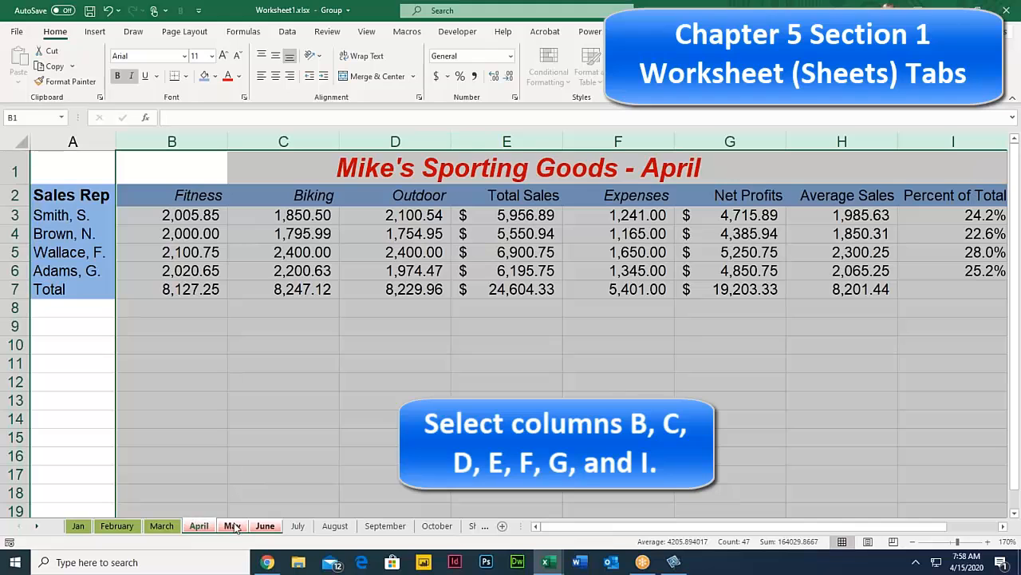
Step: Compare the widened columns across April, May and June, then ungroup by showing Jan
{"action": "left_click", "coordinate": [222, 443]}
{"action": "left_click", "coordinate": [231, 525]}
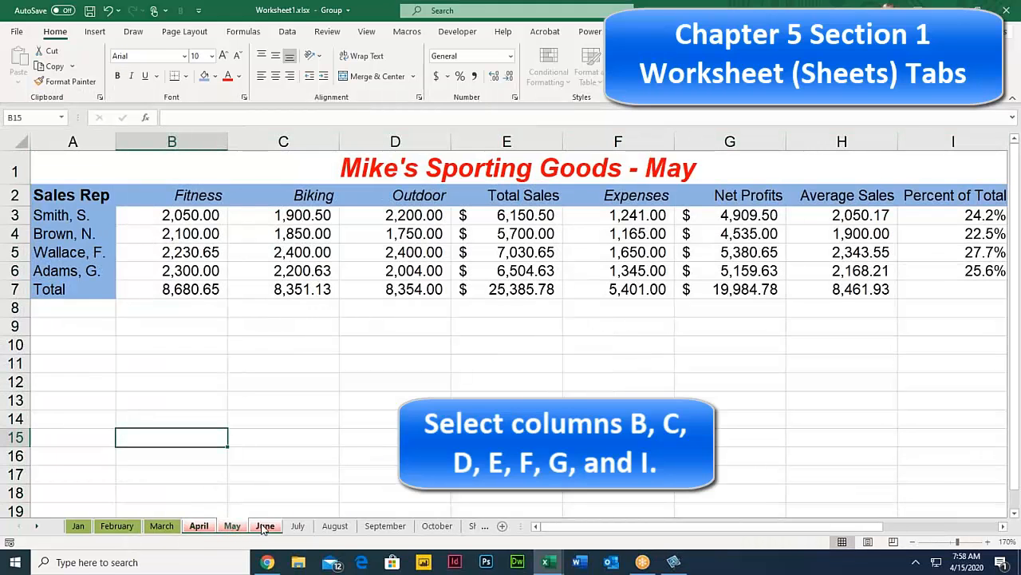
{"action": "left_click", "coordinate": [264, 526]}
{"action": "left_click", "coordinate": [234, 527]}
{"action": "left_click", "coordinate": [200, 527]}
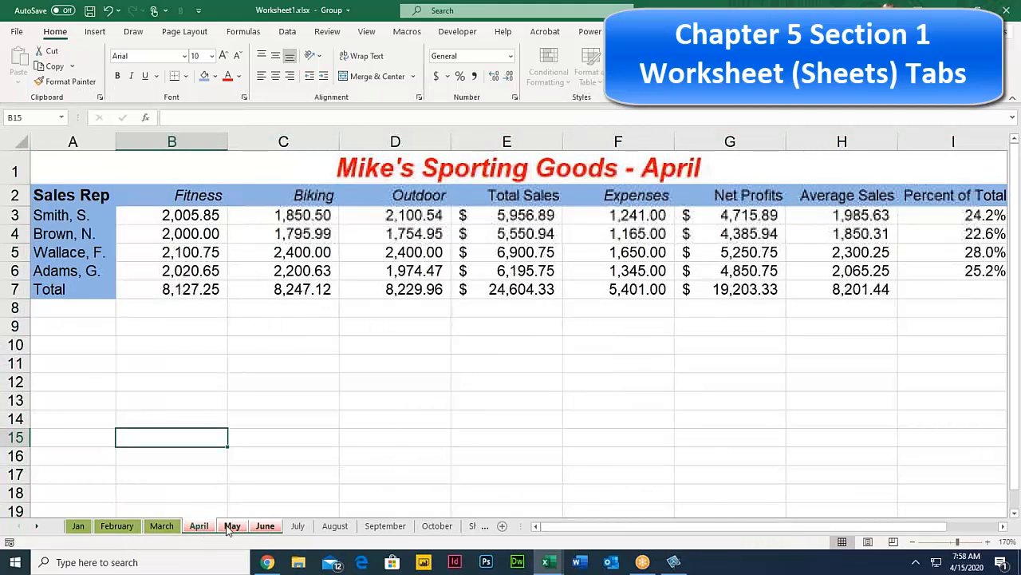
{"action": "left_click", "coordinate": [230, 528]}
{"action": "left_click", "coordinate": [264, 526]}
{"action": "left_click", "coordinate": [200, 526]}
{"action": "left_click", "coordinate": [231, 527]}
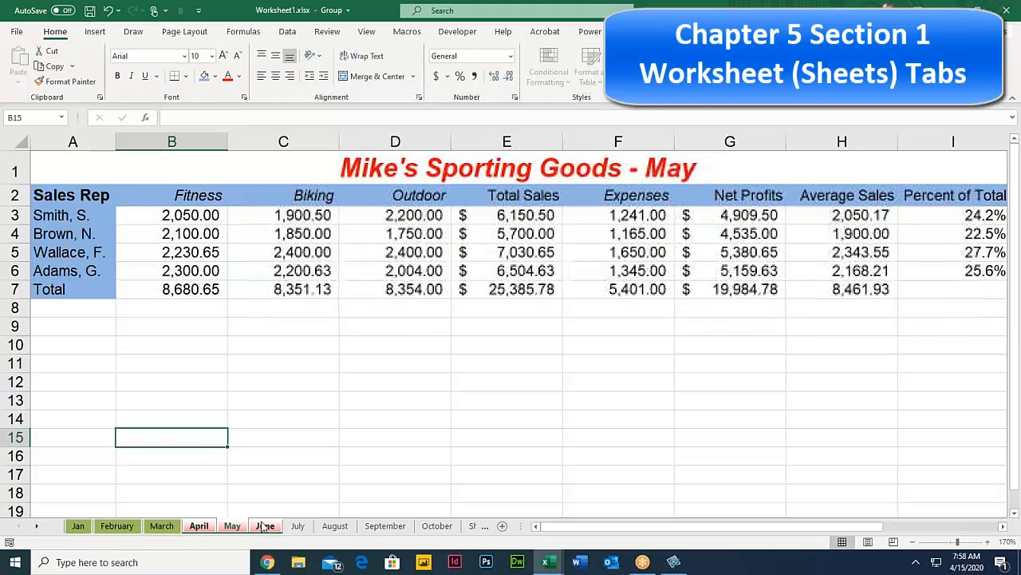
{"action": "left_click", "coordinate": [260, 528]}
{"action": "left_click", "coordinate": [193, 527]}
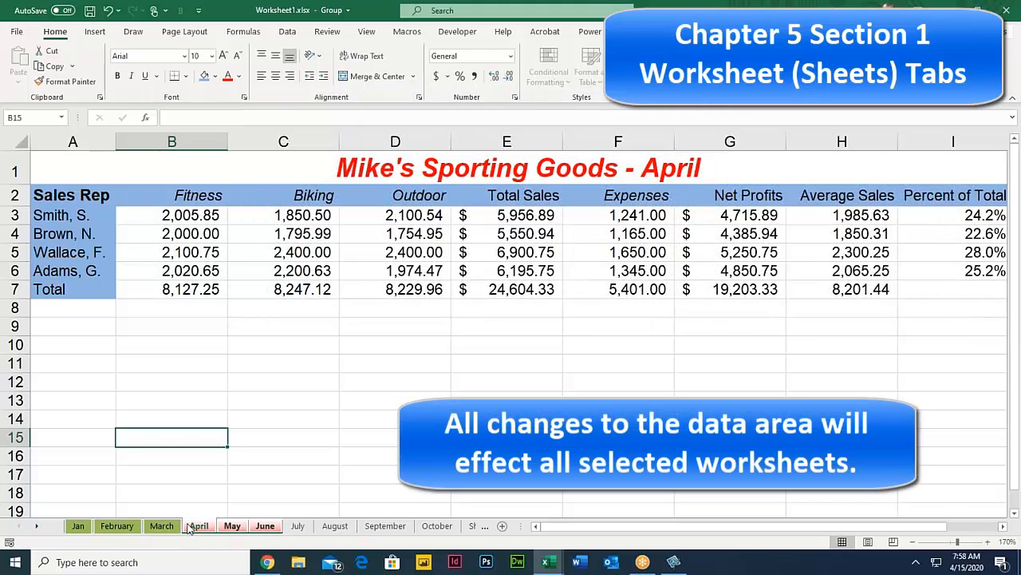
{"action": "left_click", "coordinate": [79, 526]}
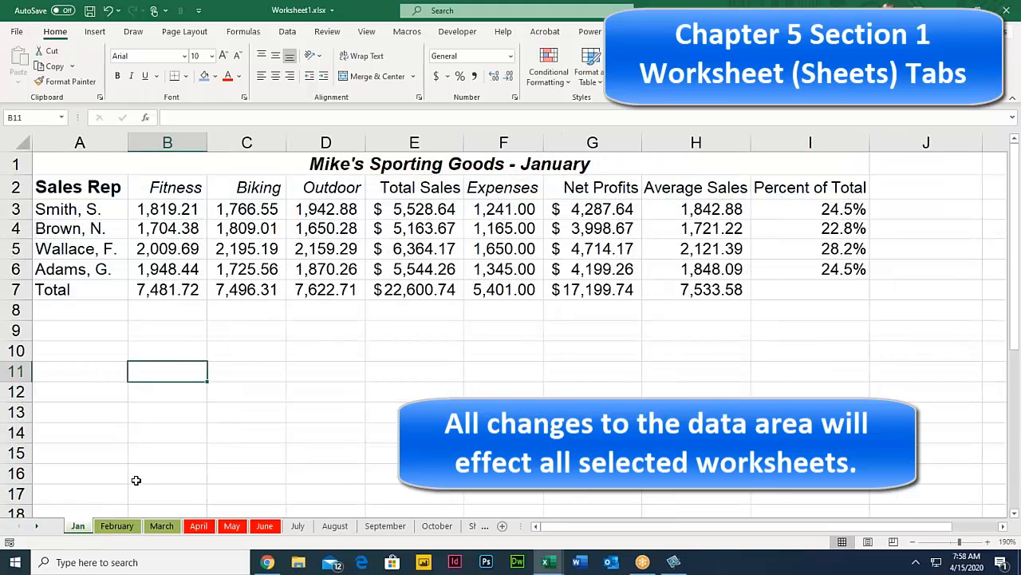
Step: Group April through June, then release the group by switching to July
{"action": "left_click", "coordinate": [198, 526]}
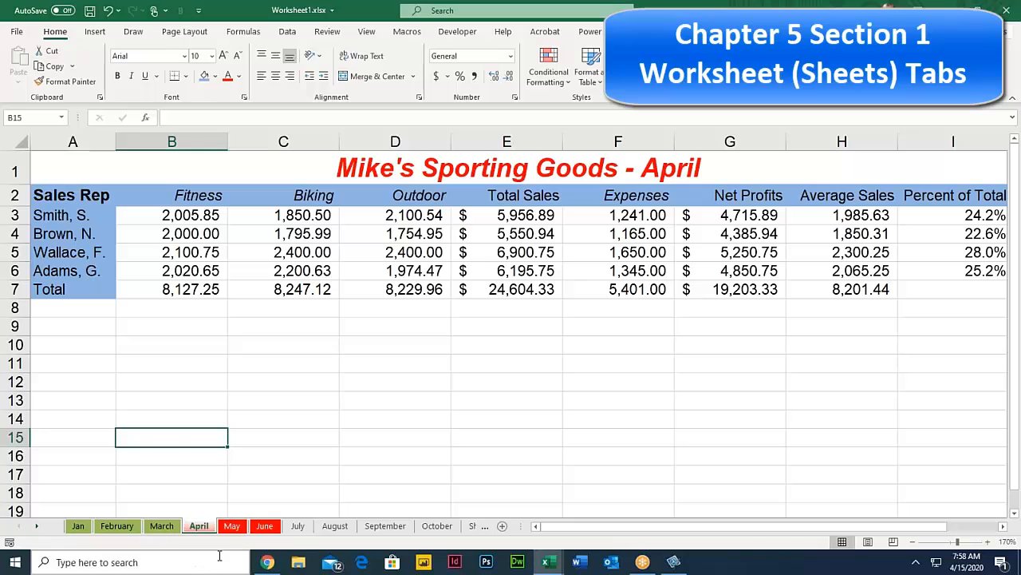
{"action": "left_click", "coordinate": [266, 526], "text": "shift"}
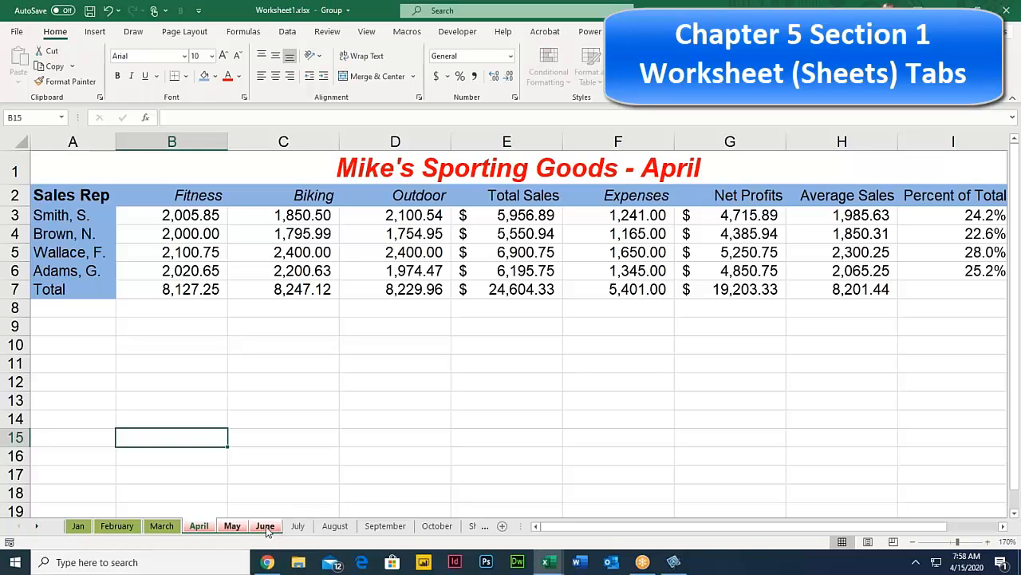
{"action": "left_click", "coordinate": [297, 526]}
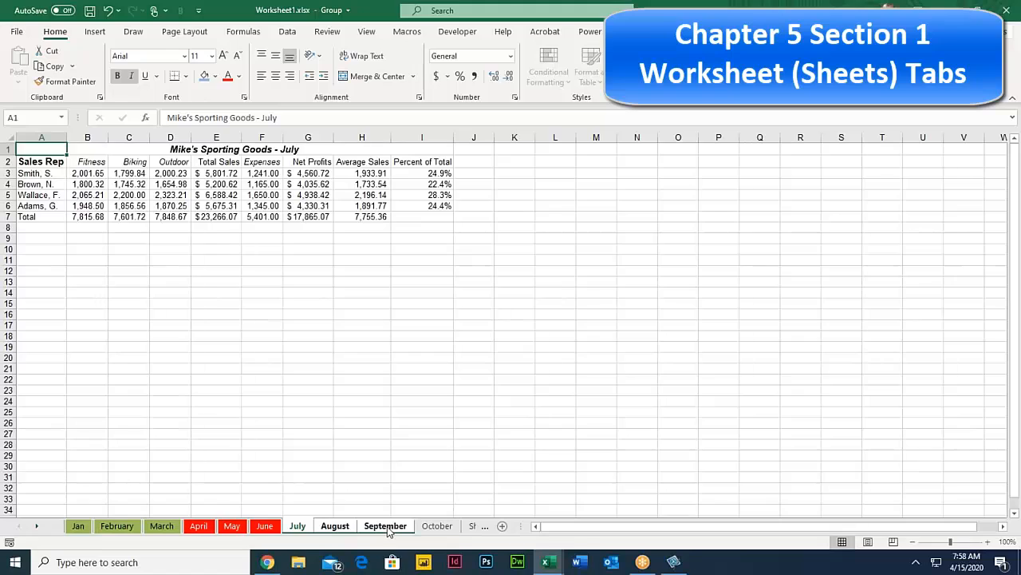
{"action": "left_click", "coordinate": [198, 526]}
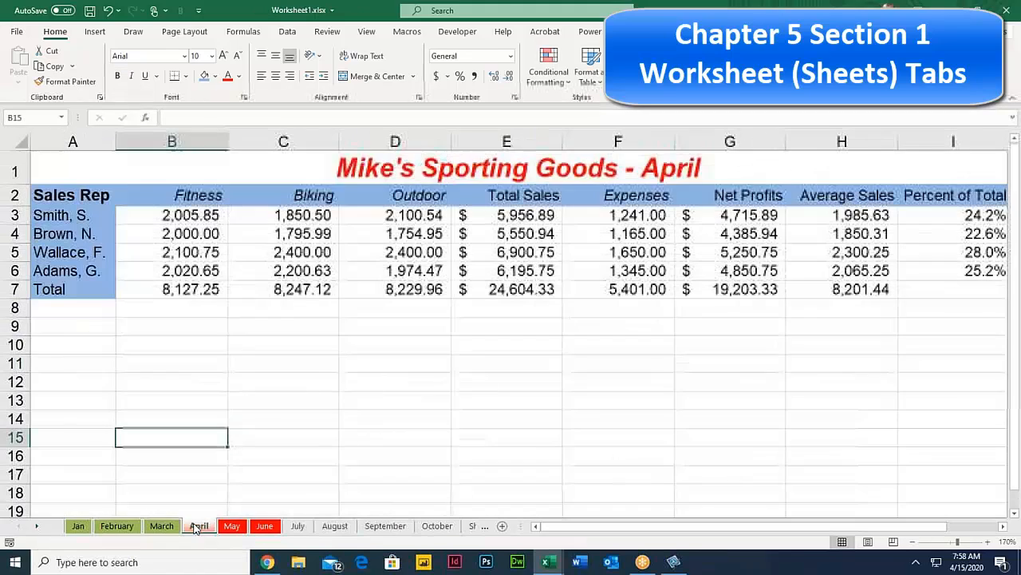
Step: Browse the Jan, February and March sheets, then group Jan through March
{"action": "left_click", "coordinate": [80, 526]}
{"action": "left_click", "coordinate": [117, 526]}
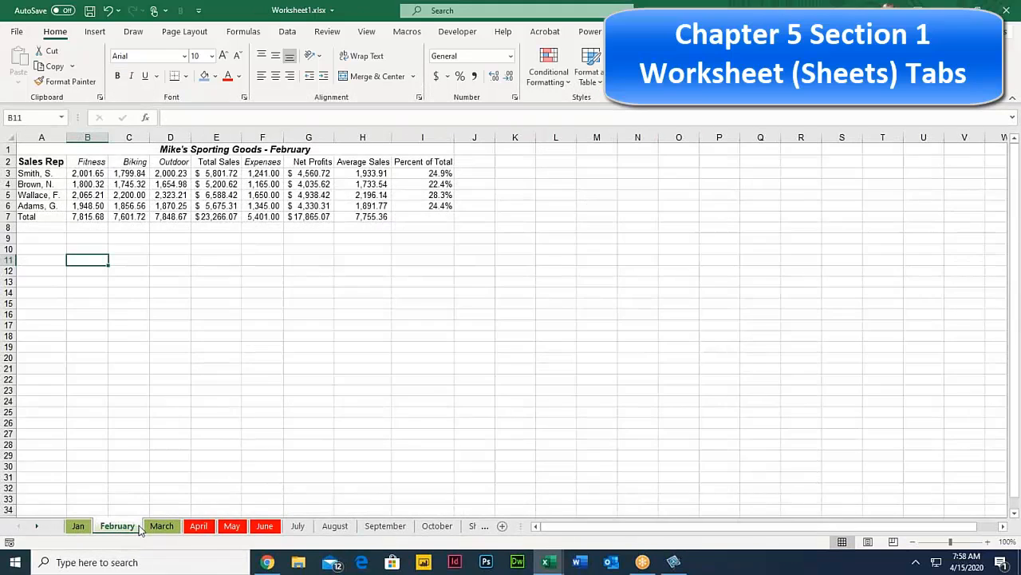
{"action": "left_click", "coordinate": [161, 526]}
{"action": "left_click", "coordinate": [118, 526]}
{"action": "left_click", "coordinate": [78, 526]}
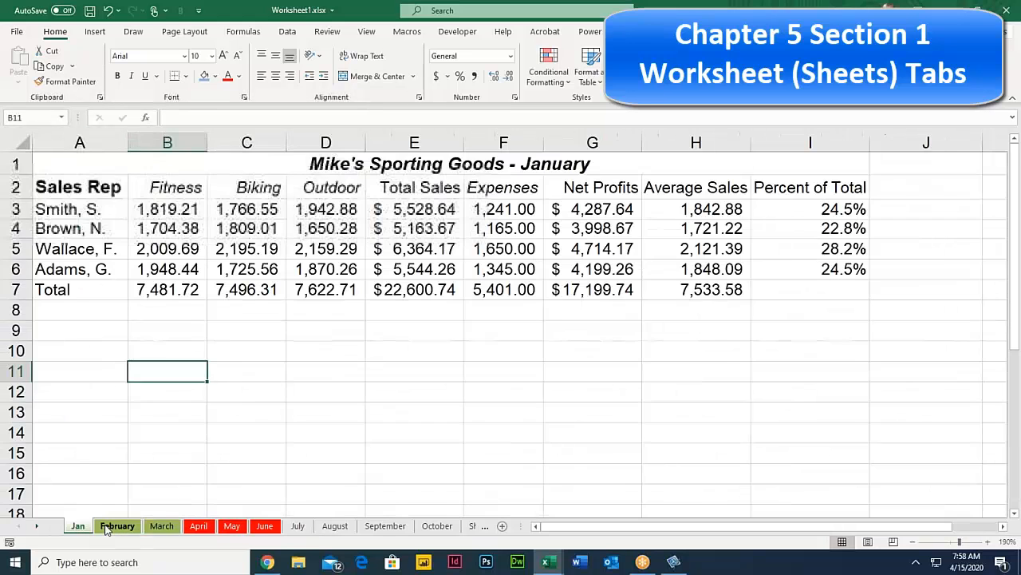
{"action": "left_click", "coordinate": [106, 526]}
{"action": "left_click", "coordinate": [78, 526]}
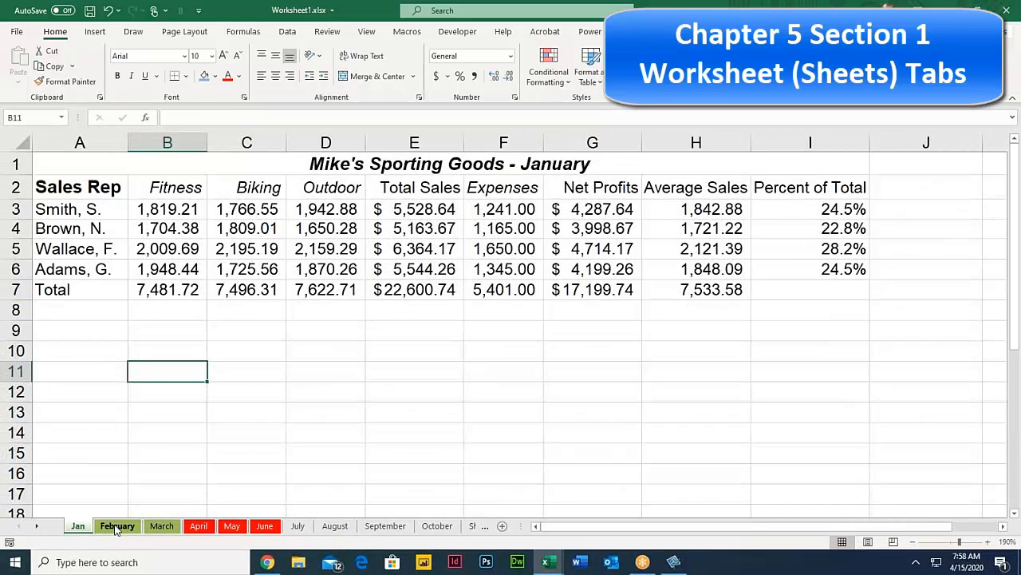
{"action": "left_click", "coordinate": [116, 526]}
{"action": "left_click", "coordinate": [162, 526]}
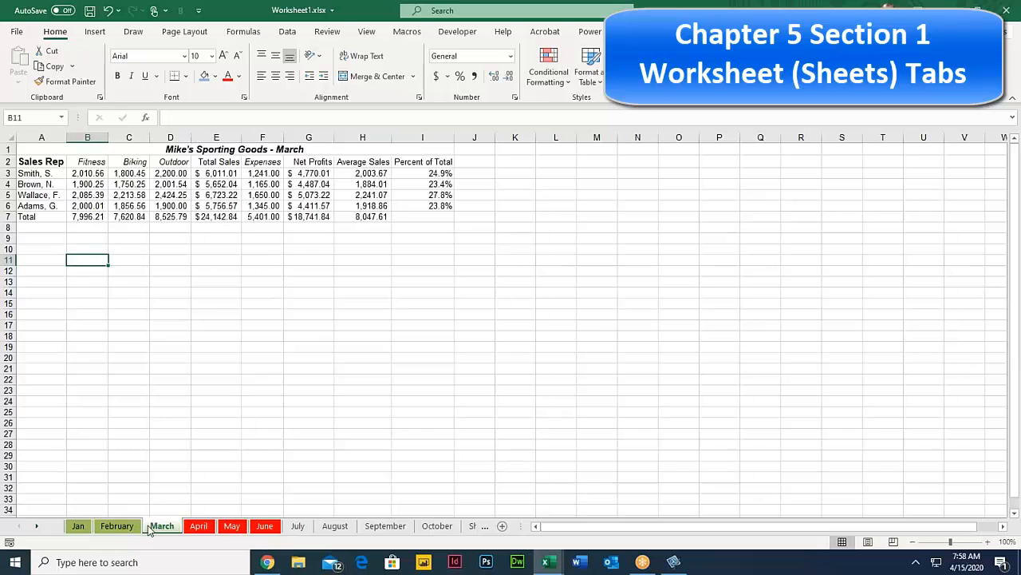
{"action": "left_click", "coordinate": [76, 526]}
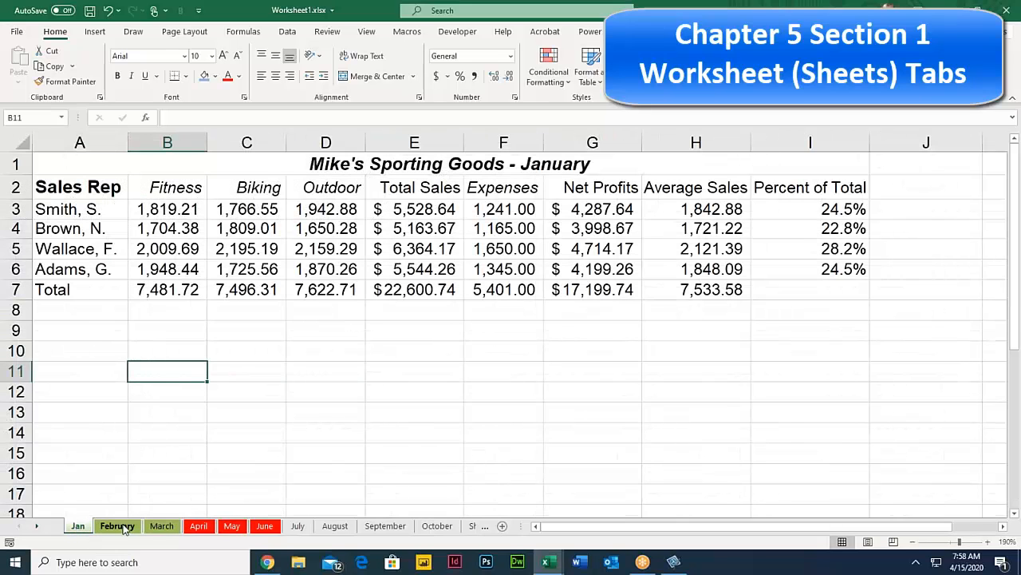
{"action": "left_click", "coordinate": [161, 526], "text": "shift"}
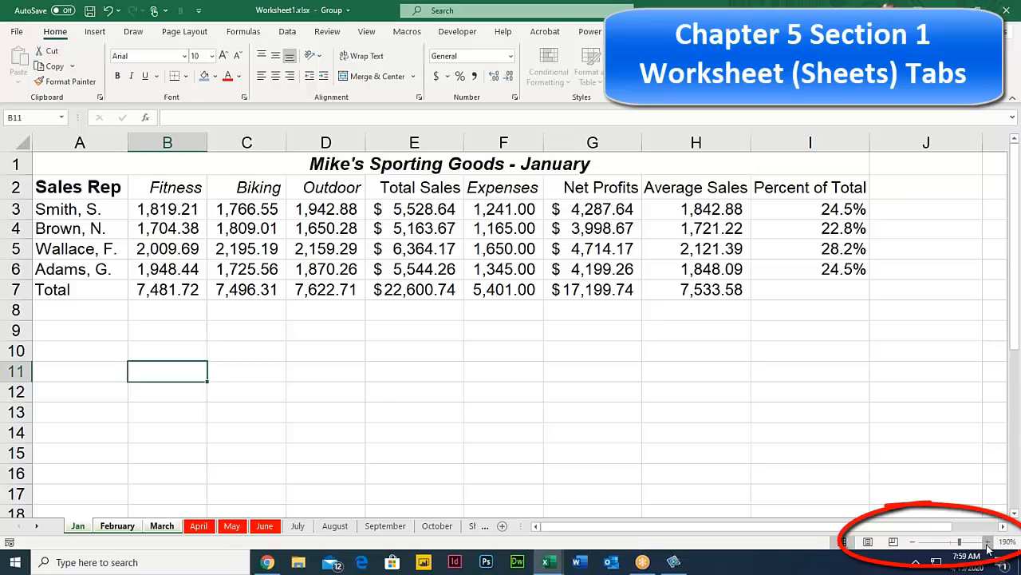
Step: Zoom in and back out, then flip through the grouped January, February and March sheets
{"action": "left_click", "coordinate": [988, 542]}
{"action": "left_click", "coordinate": [988, 542]}
{"action": "left_click", "coordinate": [988, 542]}
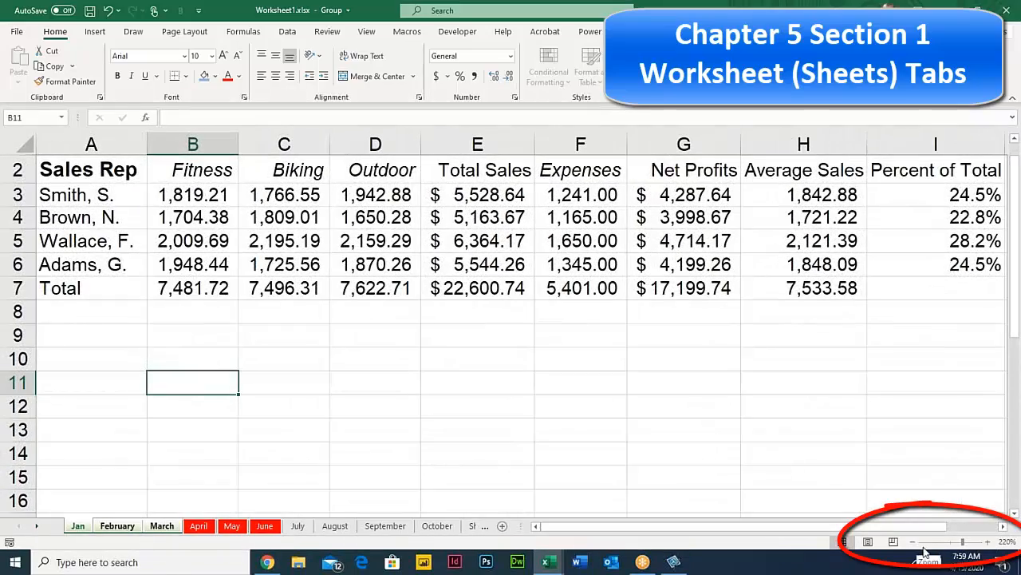
{"action": "left_click", "coordinate": [913, 542]}
{"action": "left_click", "coordinate": [913, 542]}
{"action": "left_click", "coordinate": [913, 542]}
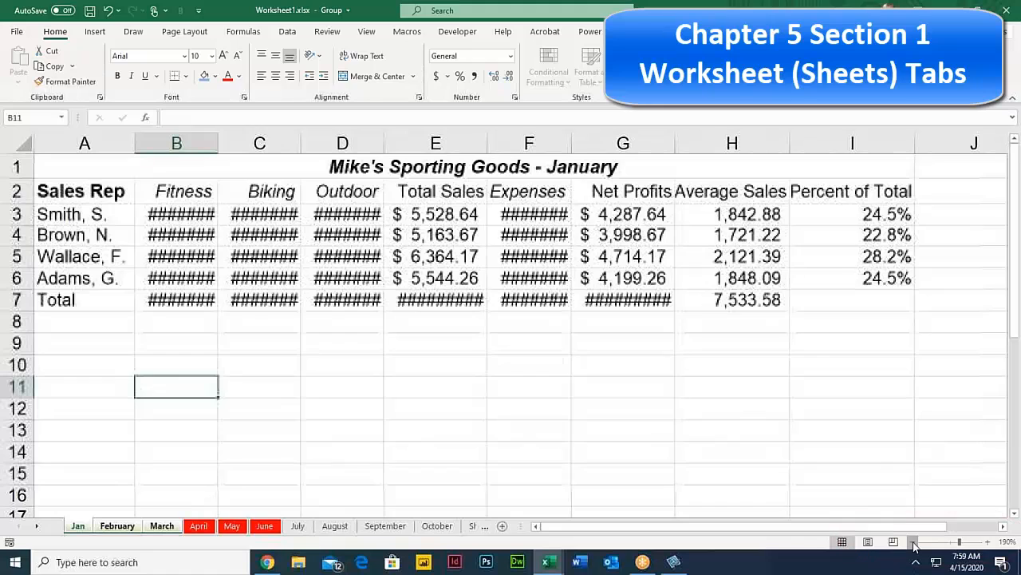
{"action": "left_click", "coordinate": [913, 542]}
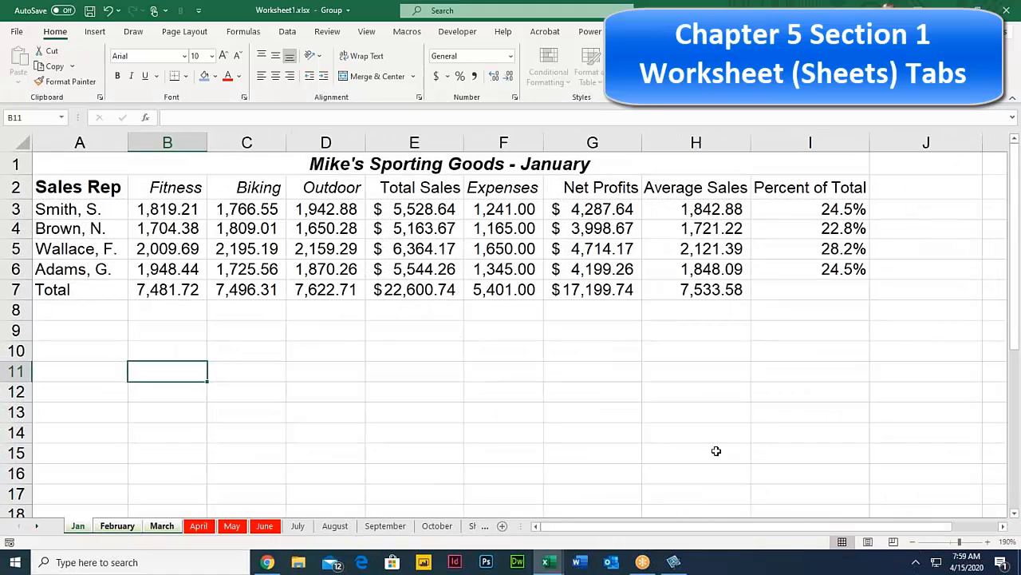
{"action": "left_click", "coordinate": [115, 526]}
{"action": "left_click", "coordinate": [161, 527]}
{"action": "left_click", "coordinate": [115, 527]}
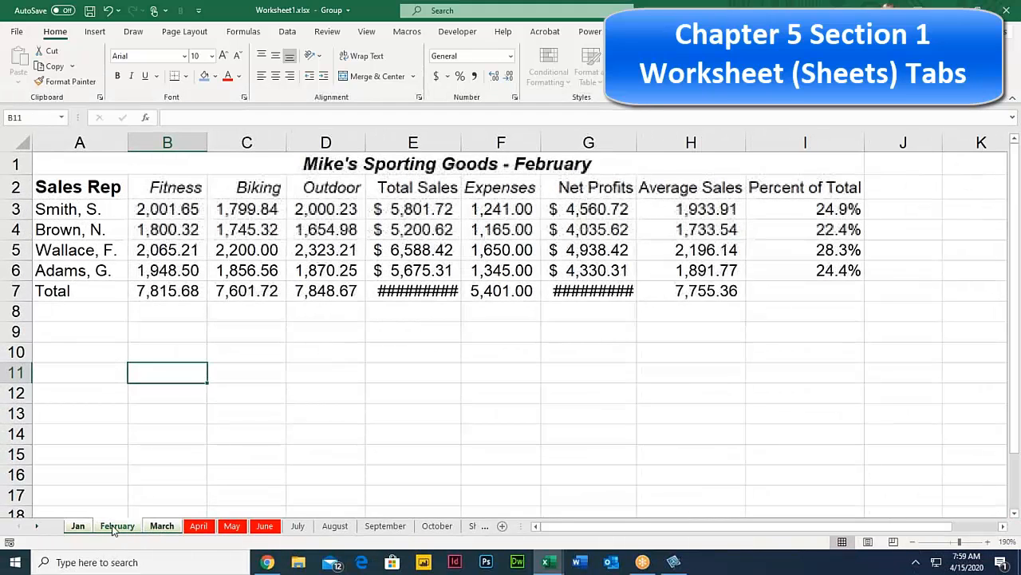
{"action": "left_click", "coordinate": [78, 527]}
{"action": "left_click", "coordinate": [116, 527]}
{"action": "left_click", "coordinate": [161, 526]}
{"action": "left_click", "coordinate": [116, 527]}
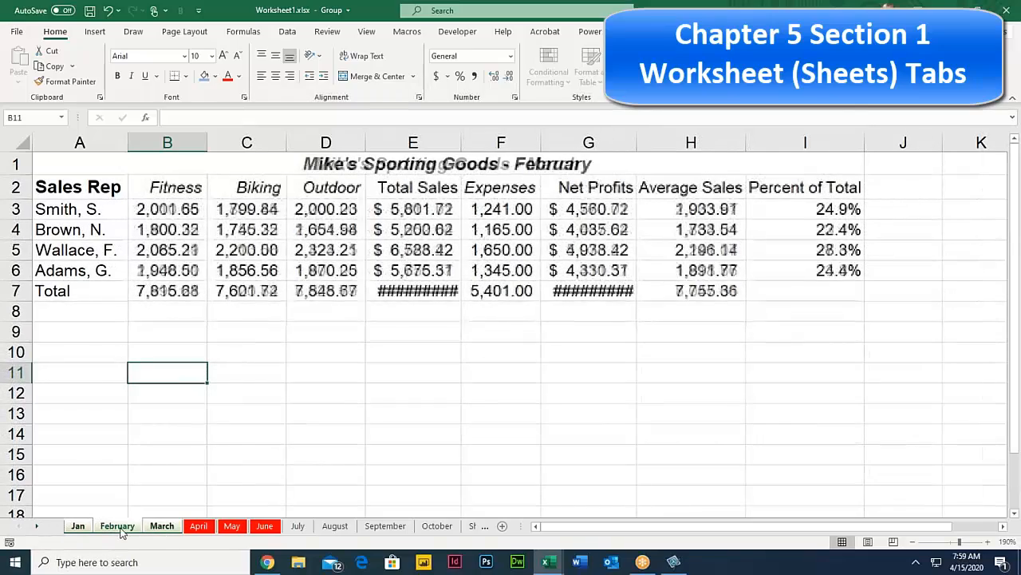
{"action": "left_click", "coordinate": [77, 527]}
{"action": "left_click", "coordinate": [160, 527]}
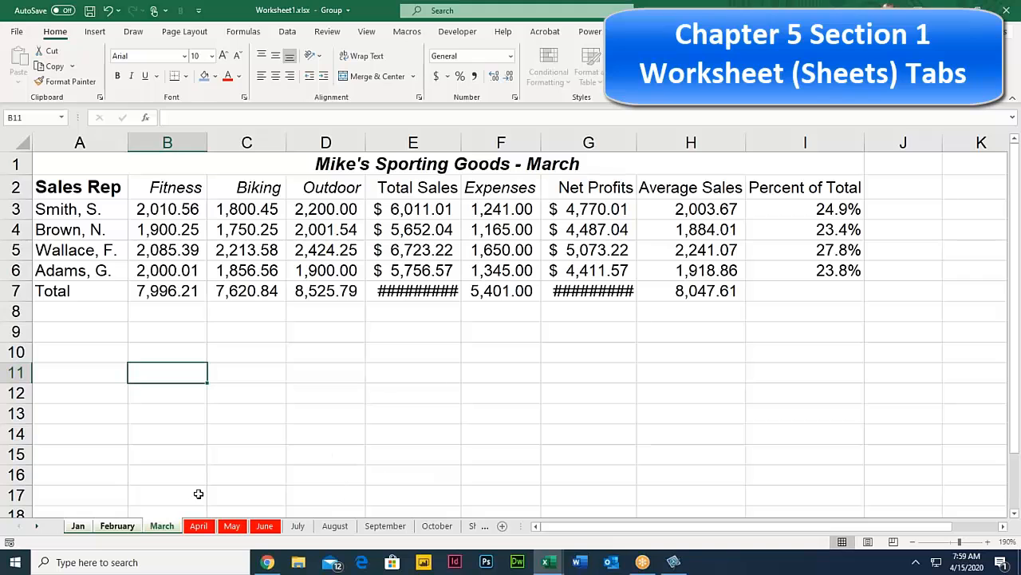
Step: Release the group via July, then browse August, January and March, ending on February
{"action": "left_click", "coordinate": [297, 526]}
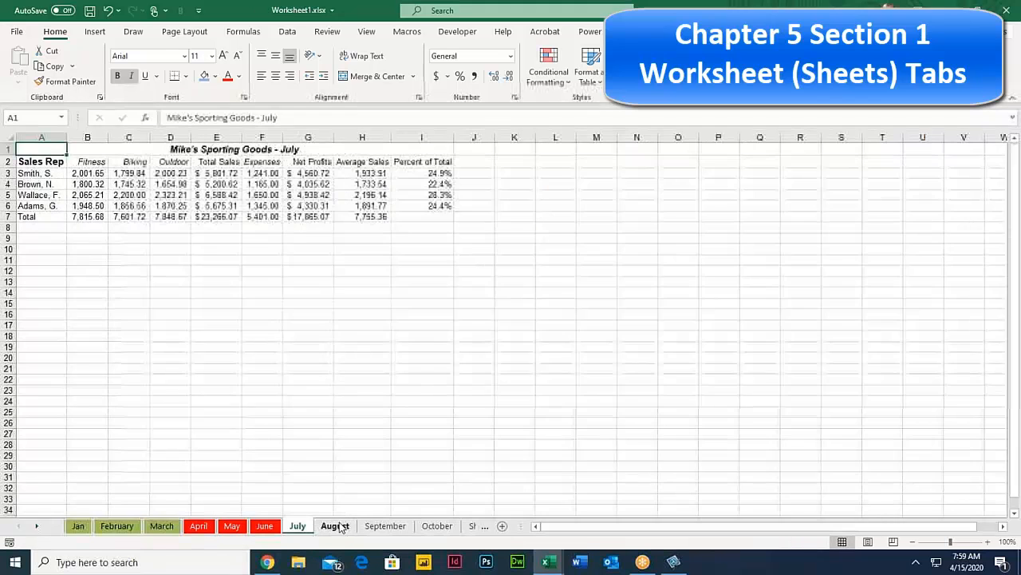
{"action": "left_click", "coordinate": [335, 527]}
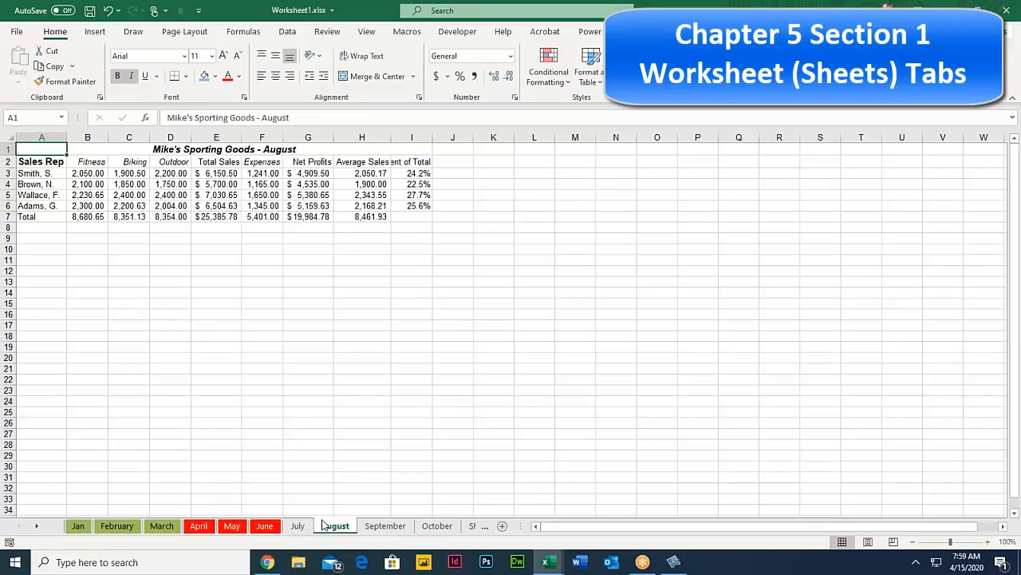
{"action": "left_click", "coordinate": [78, 526]}
{"action": "left_click", "coordinate": [117, 526]}
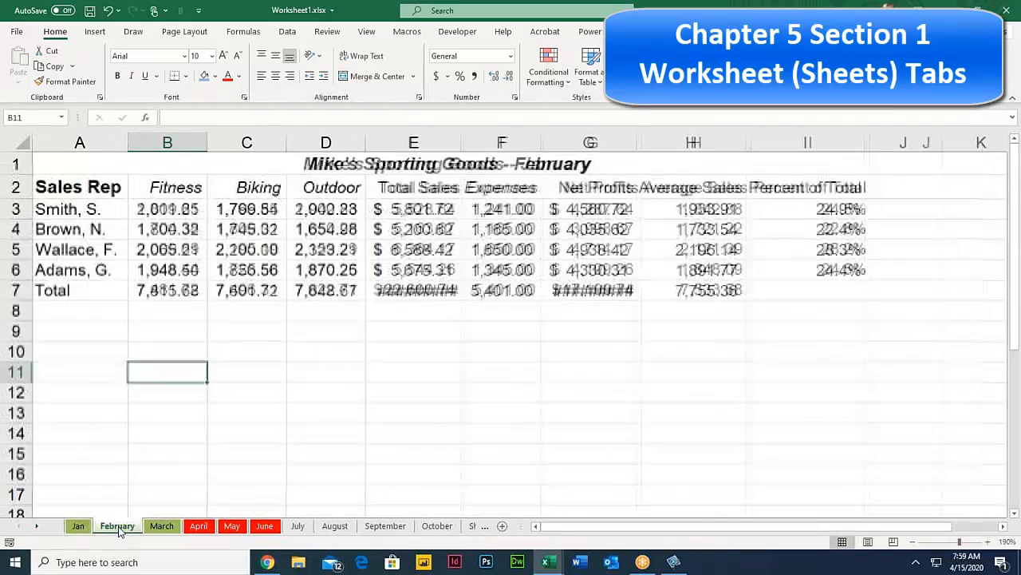
{"action": "left_click", "coordinate": [162, 526]}
{"action": "left_click", "coordinate": [107, 527]}
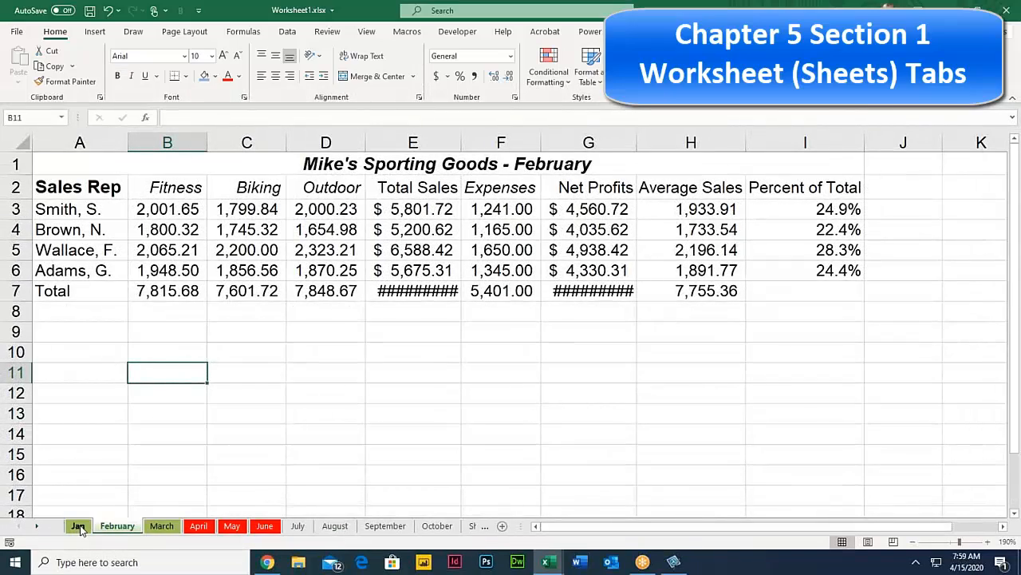
{"action": "right_click", "coordinate": [78, 526]}
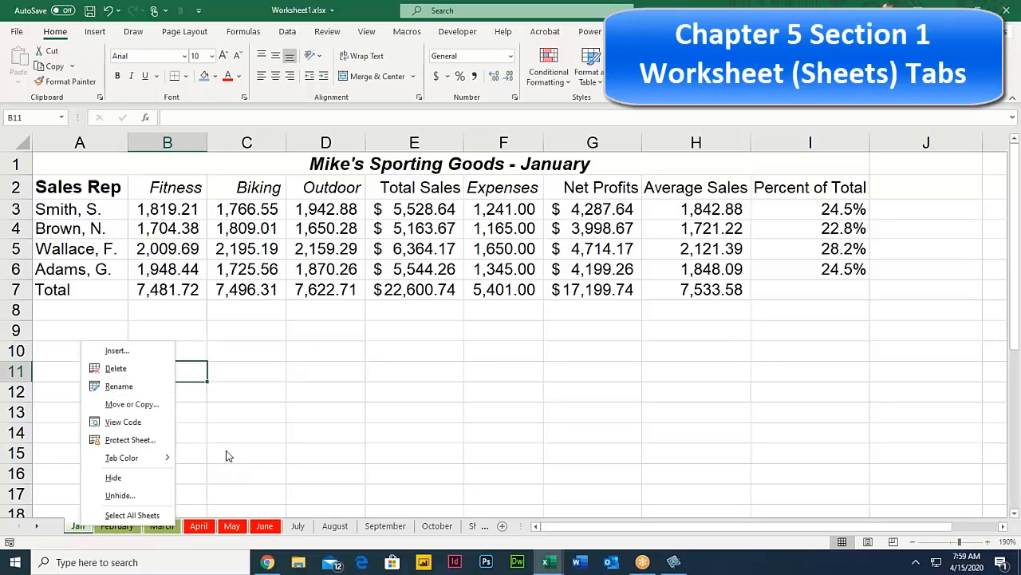
{"action": "left_click", "coordinate": [198, 527]}
{"action": "left_click", "coordinate": [233, 526]}
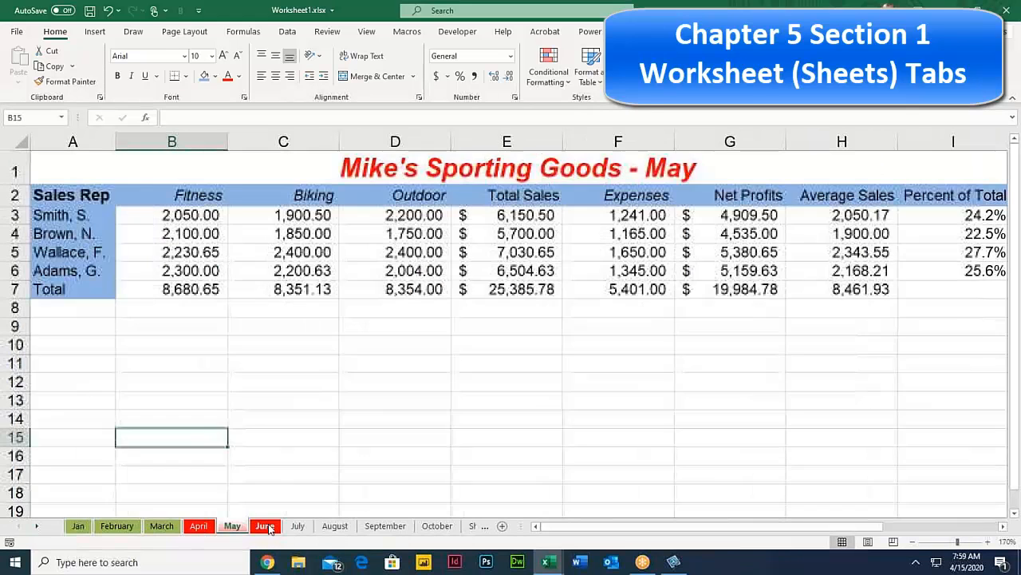
{"action": "left_click", "coordinate": [269, 528]}
{"action": "left_click", "coordinate": [291, 526]}
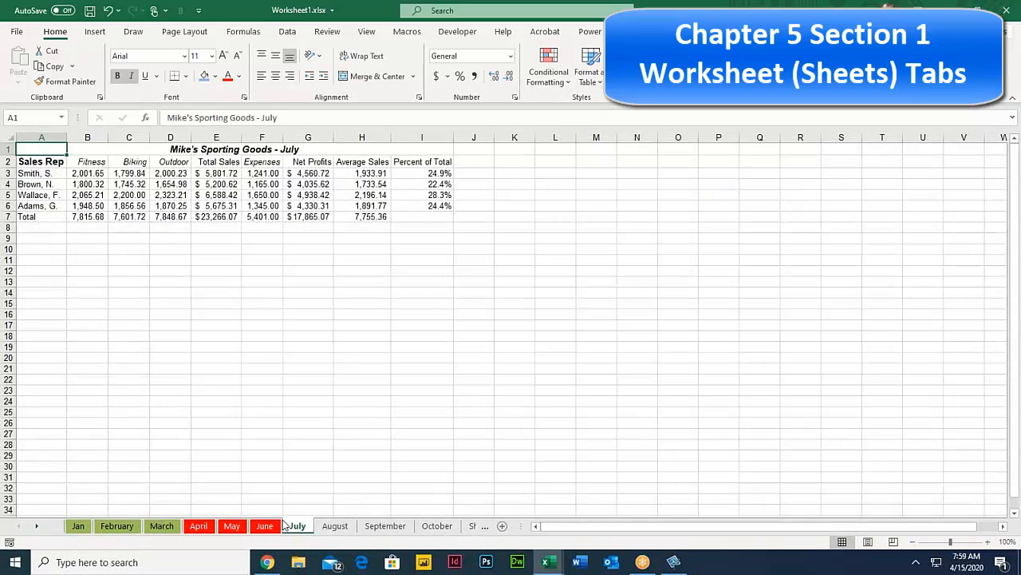
{"action": "left_click", "coordinate": [81, 529]}
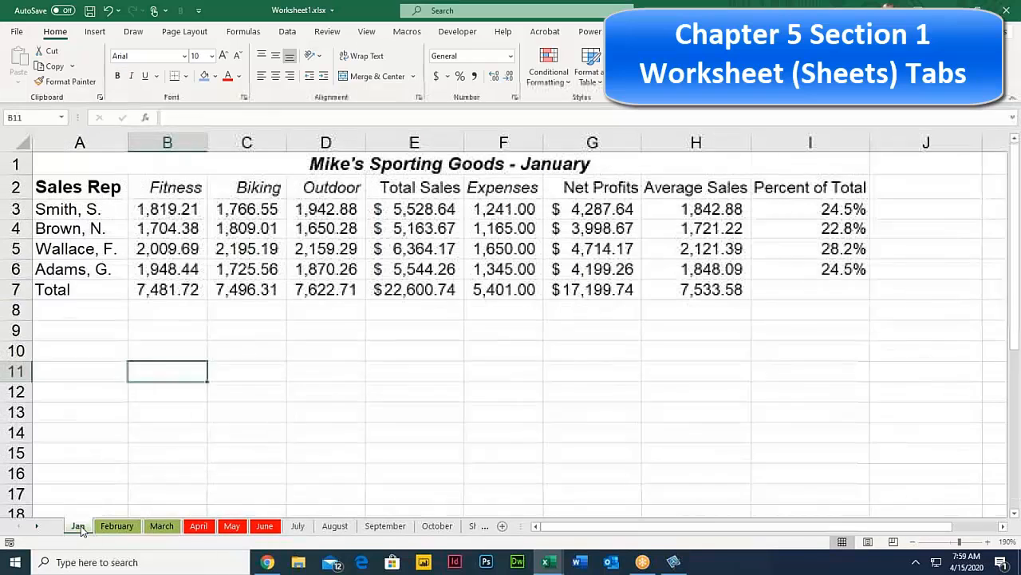
{"action": "left_click", "coordinate": [104, 348]}
{"action": "left_click", "coordinate": [119, 527]}
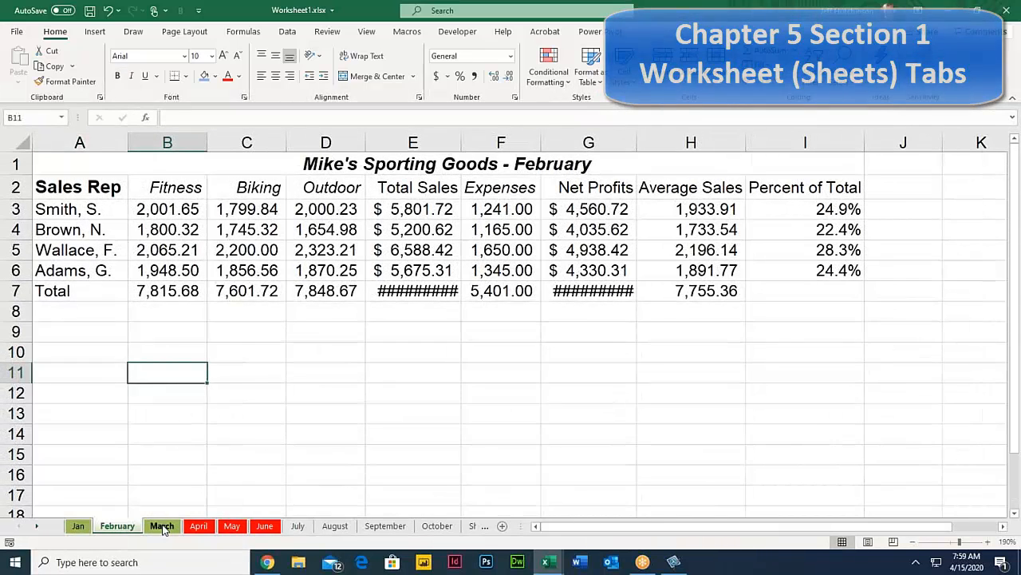
{"action": "left_click", "coordinate": [162, 527]}
{"action": "left_click", "coordinate": [77, 527]}
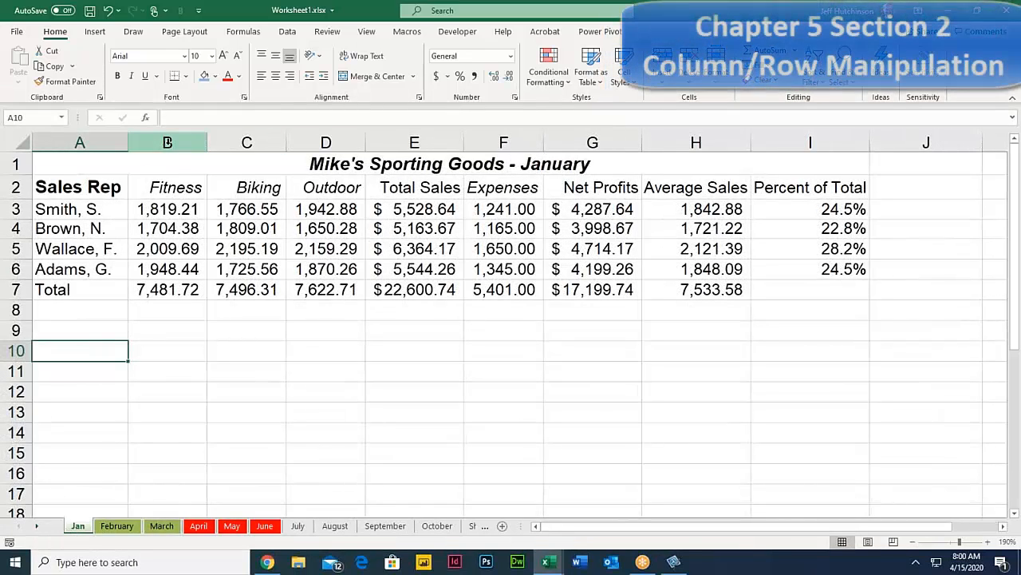
Step: Select columns B, C, D, E and F in turn by their headers
{"action": "left_click", "coordinate": [169, 142]}
{"action": "left_click", "coordinate": [241, 143]}
{"action": "left_click", "coordinate": [169, 142]}
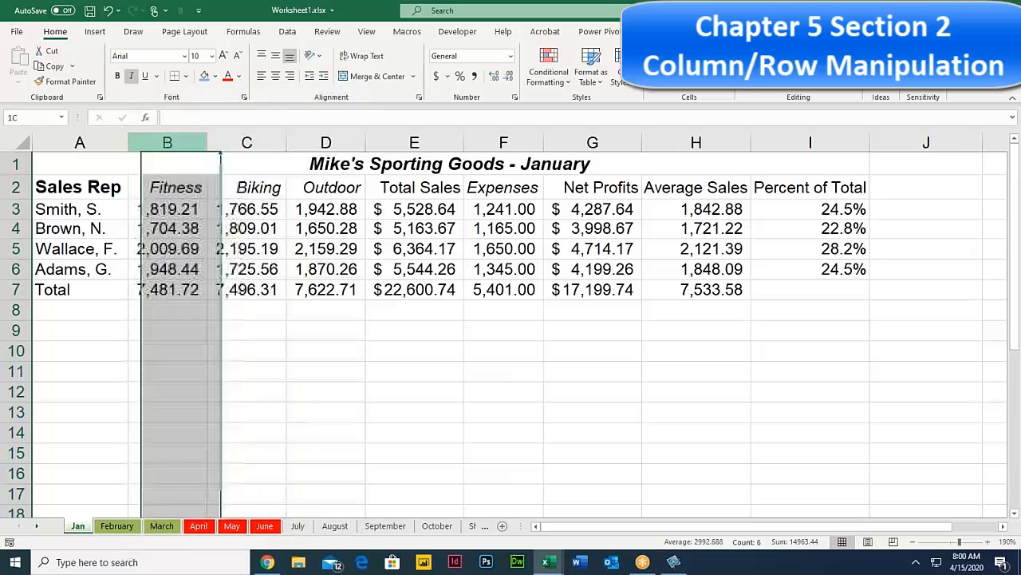
{"action": "left_click", "coordinate": [315, 142]}
{"action": "left_click", "coordinate": [433, 140]}
{"action": "left_click", "coordinate": [501, 142]}
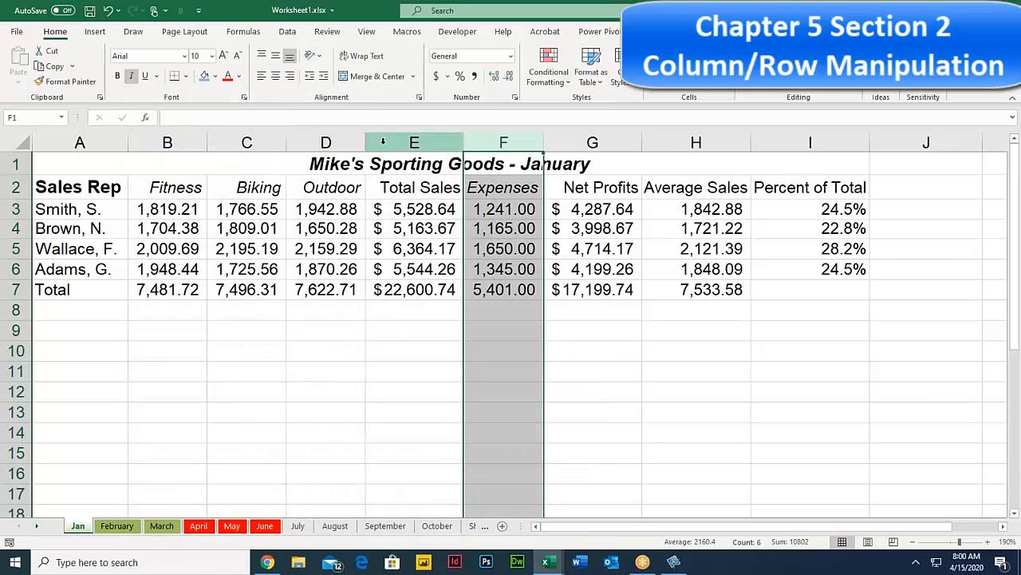
Step: Resize columns by dragging: widen D and C, narrow B until it shows #####, then widen B slightly
{"action": "left_click_drag", "start_coordinate": [366, 142], "coordinate": [408, 142]}
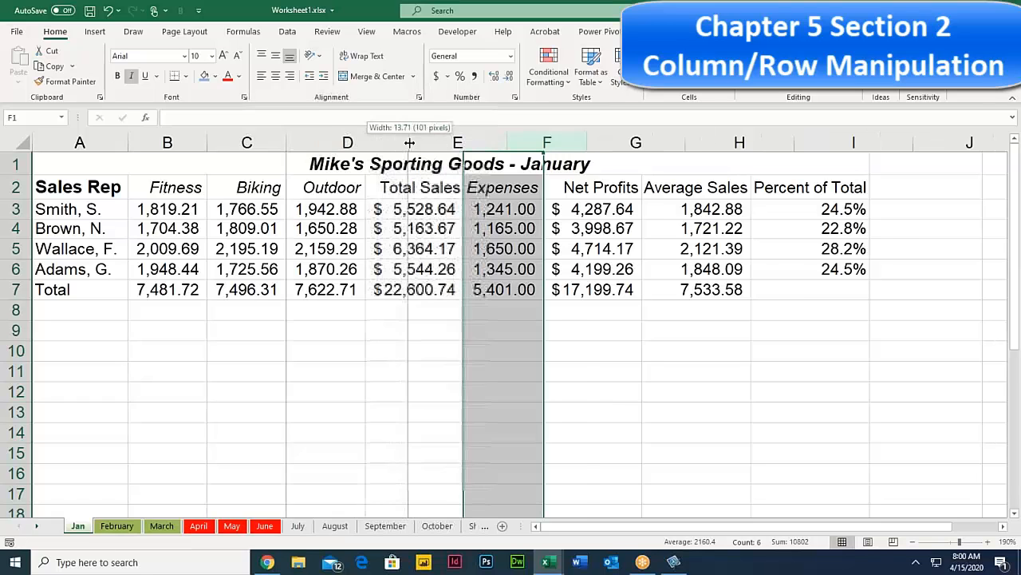
{"action": "left_click_drag", "start_coordinate": [211, 142], "coordinate": [188, 142]}
{"action": "left_click_drag", "start_coordinate": [267, 142], "coordinate": [303, 142]}
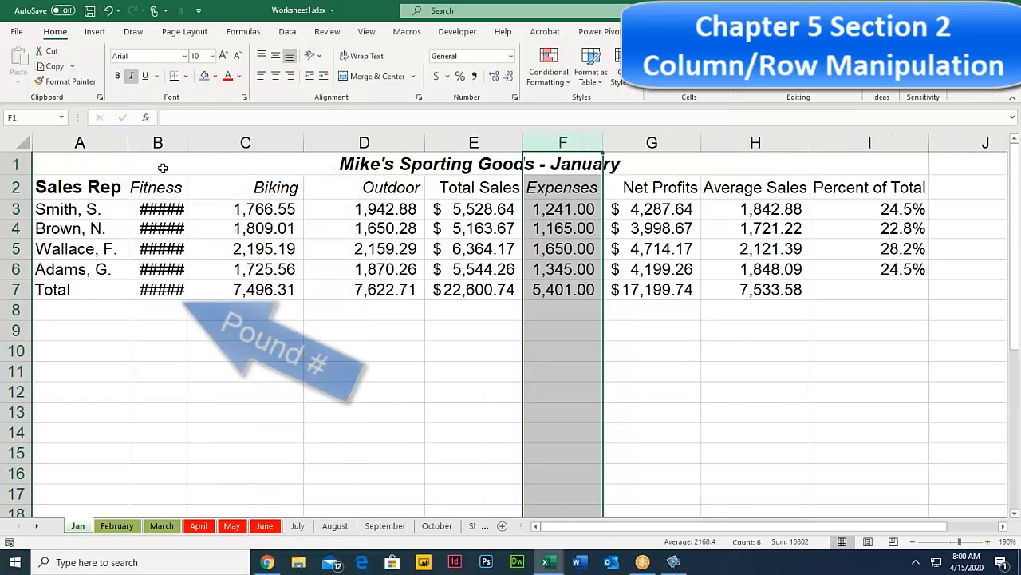
{"action": "left_click_drag", "start_coordinate": [160, 209], "coordinate": [164, 294]}
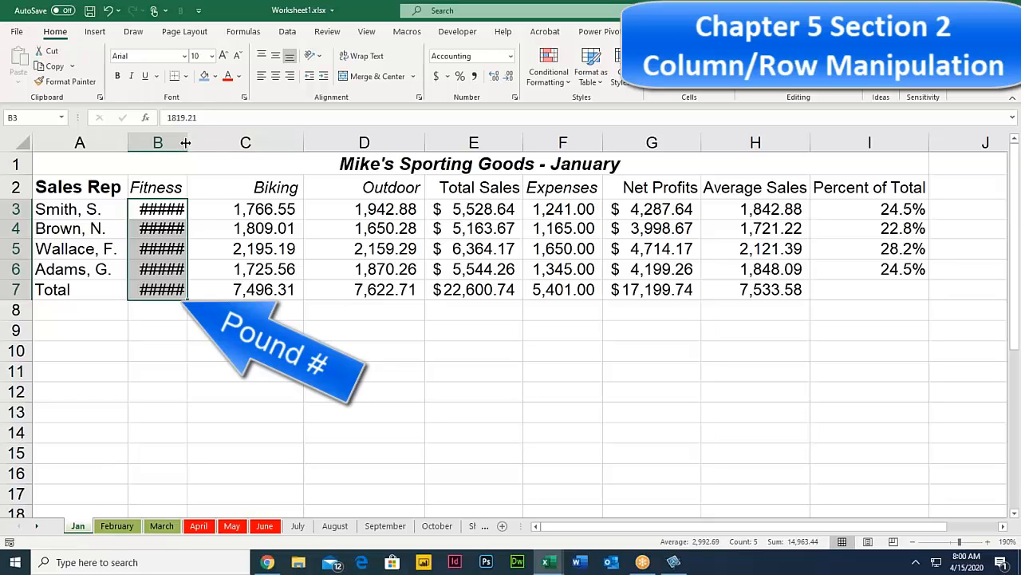
{"action": "mouse_move", "coordinate": [186, 142]}
{"action": "left_mouse_down"}
{"action": "mouse_move", "coordinate": [226, 146]}
{"action": "mouse_move", "coordinate": [198, 146]}
{"action": "left_mouse_up"}
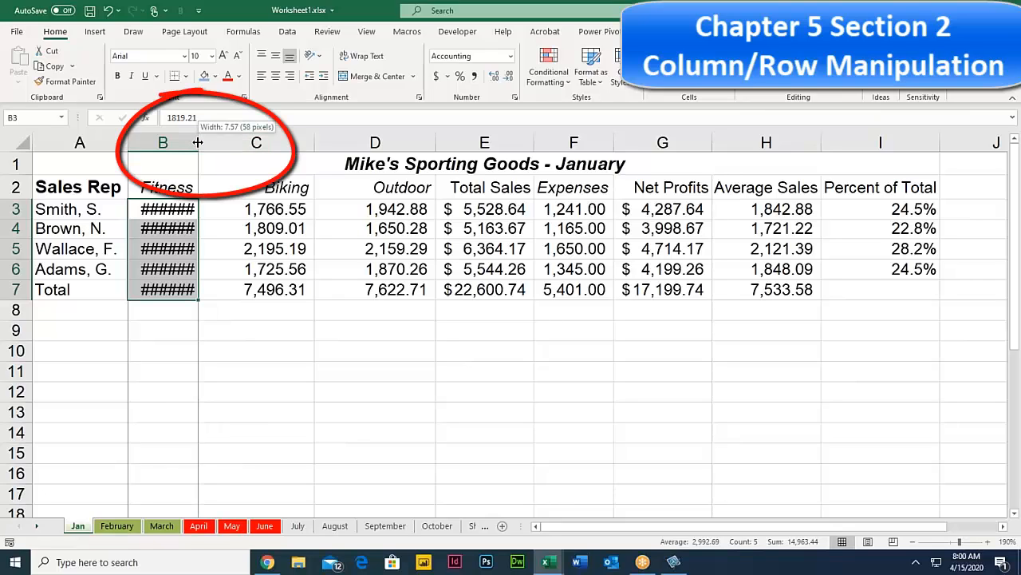
Step: AutoFit columns B, C and D so every Fitness value shows in full
{"action": "double_click", "coordinate": [198, 142]}
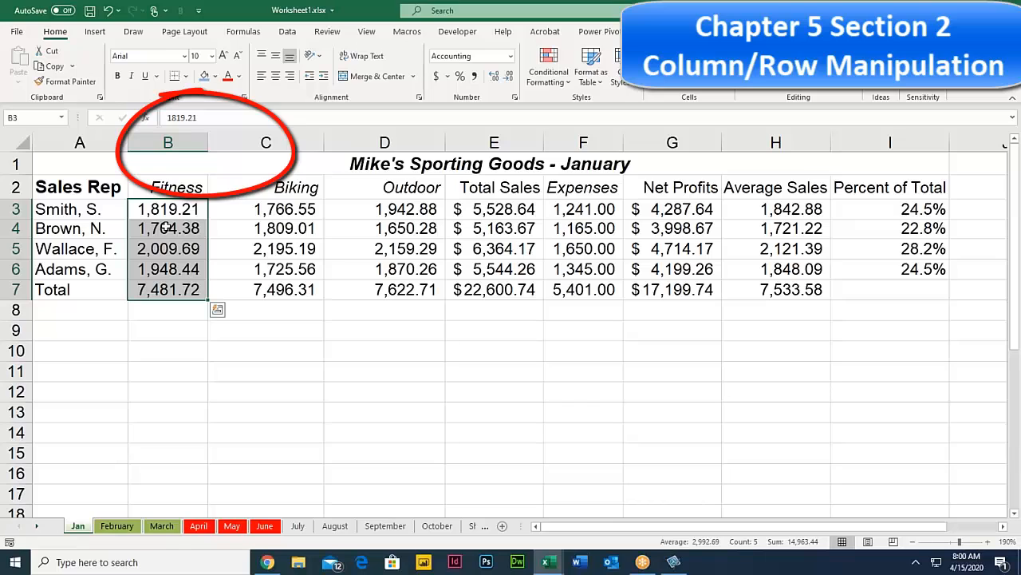
{"action": "double_click", "coordinate": [323, 142]}
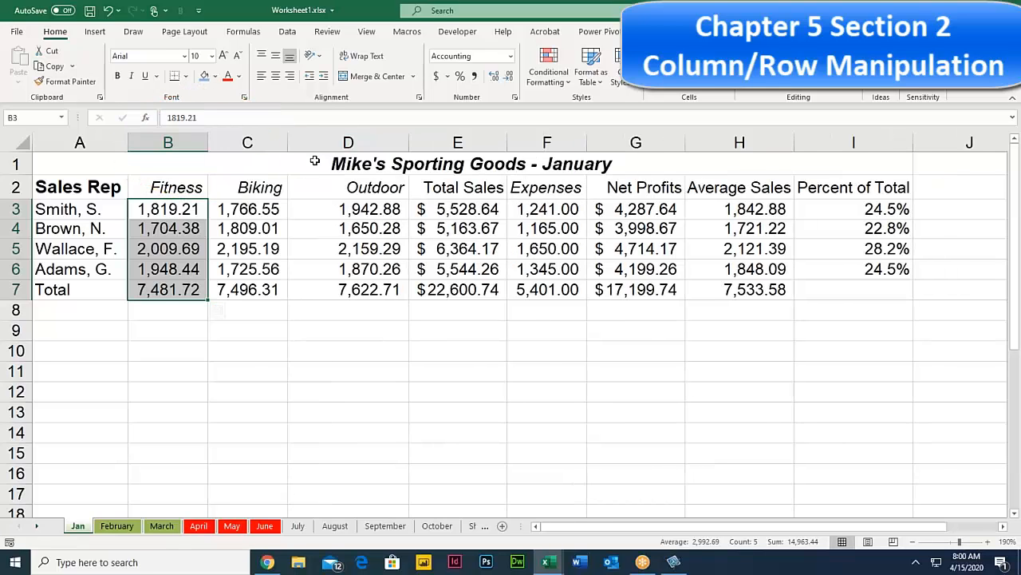
{"action": "double_click", "coordinate": [408, 142]}
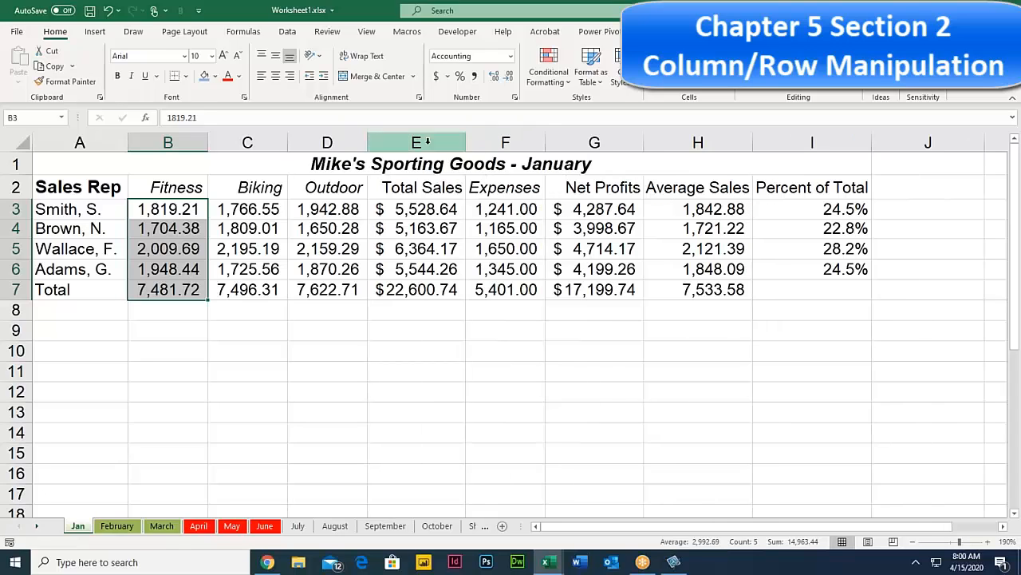
{"action": "left_click", "coordinate": [174, 210]}
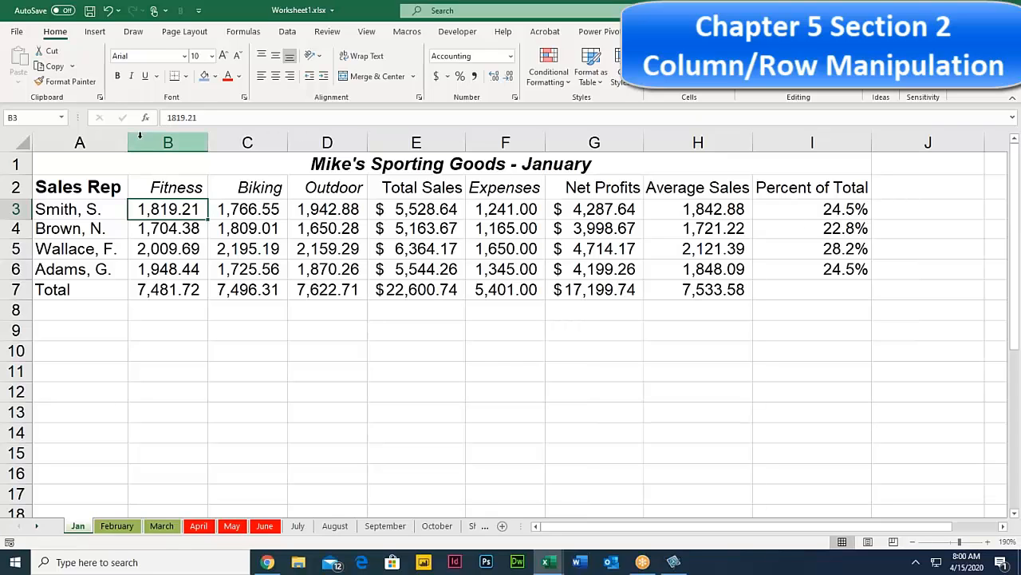
{"action": "left_click_drag", "start_coordinate": [152, 140], "coordinate": [868, 142]}
{"action": "left_click", "coordinate": [220, 185]}
{"action": "left_click", "coordinate": [167, 142]}
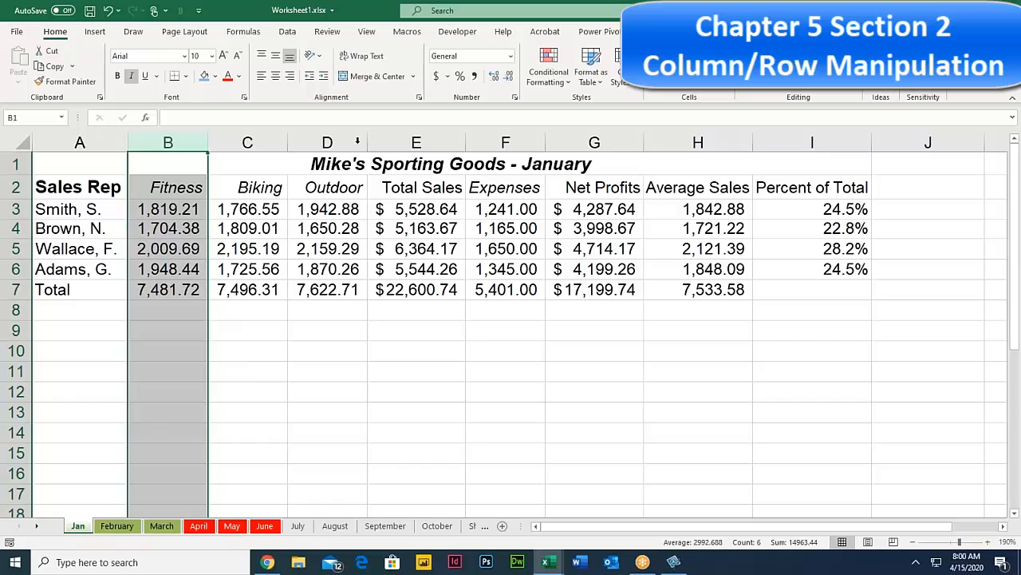
Step: Give columns B through I one equal, wider width
{"action": "left_click", "coordinate": [826, 142], "text": "shift"}
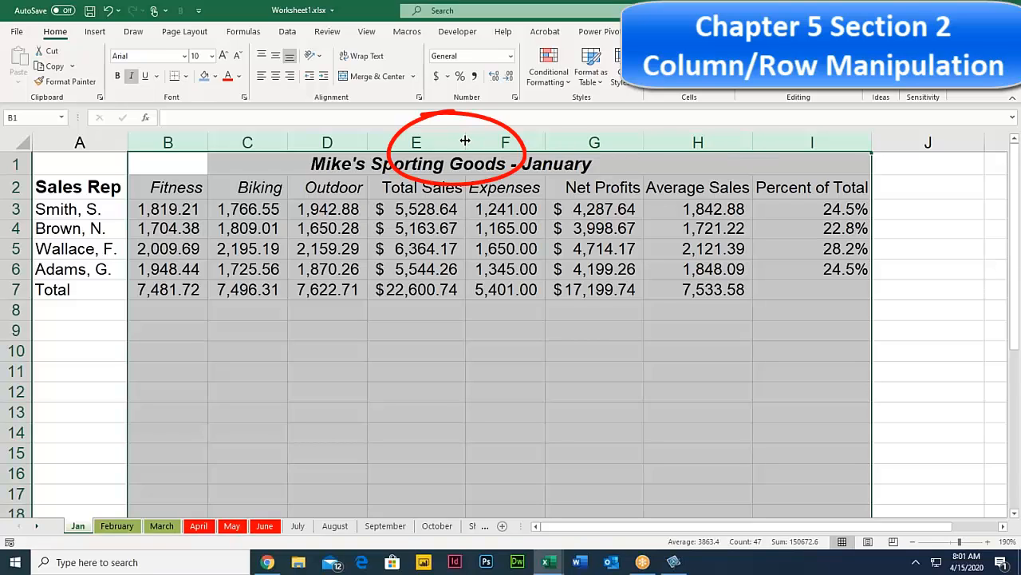
{"action": "left_click_drag", "start_coordinate": [465, 140], "coordinate": [475, 142]}
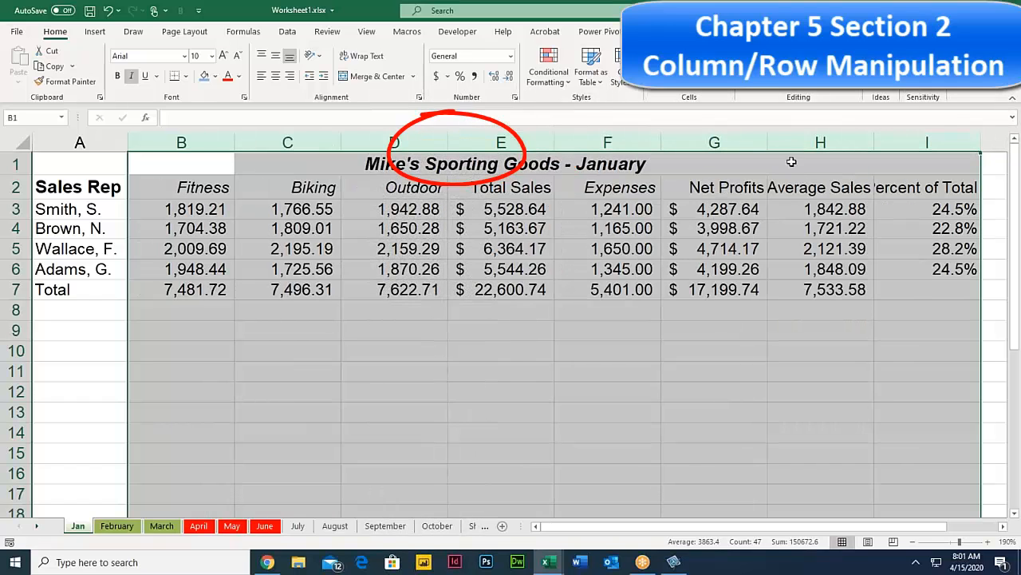
{"action": "left_click_drag", "start_coordinate": [555, 140], "coordinate": [563, 139]}
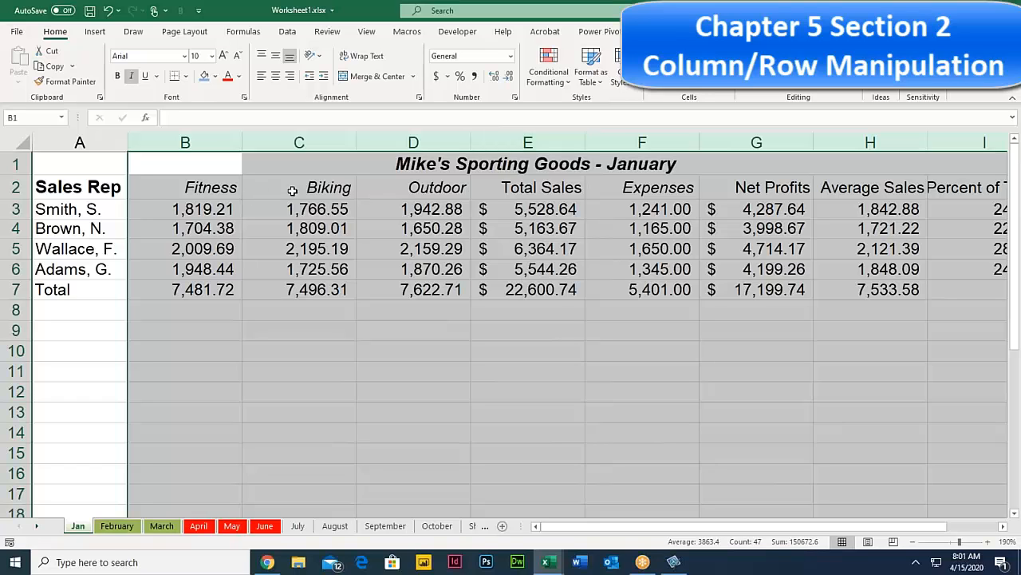
{"action": "left_click", "coordinate": [196, 327]}
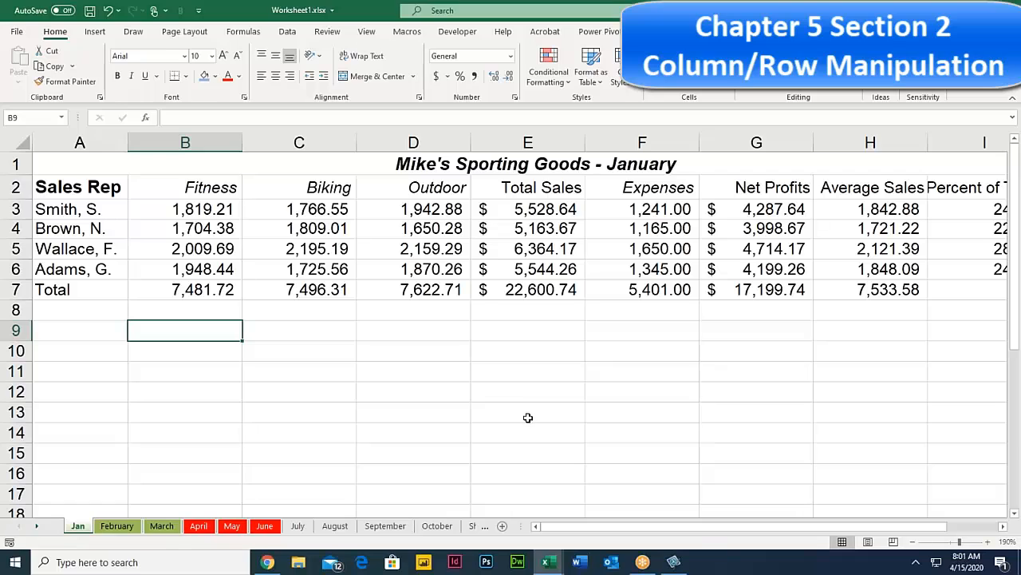
Step: AutoFit columns B through I so each fits its own contents
{"action": "left_click", "coordinate": [176, 153]}
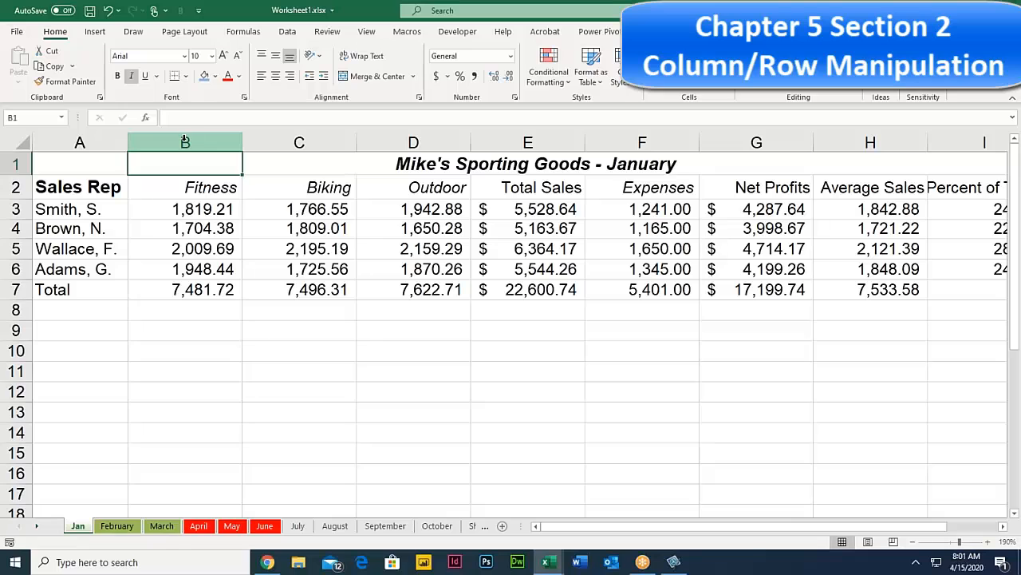
{"action": "left_click", "coordinate": [185, 142]}
{"action": "left_click_drag", "start_coordinate": [224, 148], "coordinate": [957, 140]}
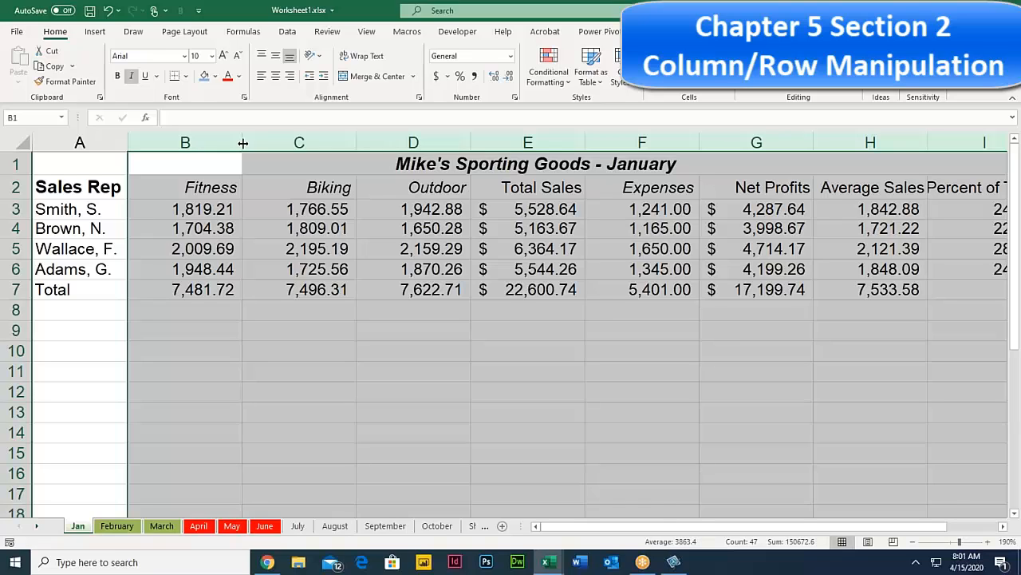
{"action": "double_click", "coordinate": [357, 141]}
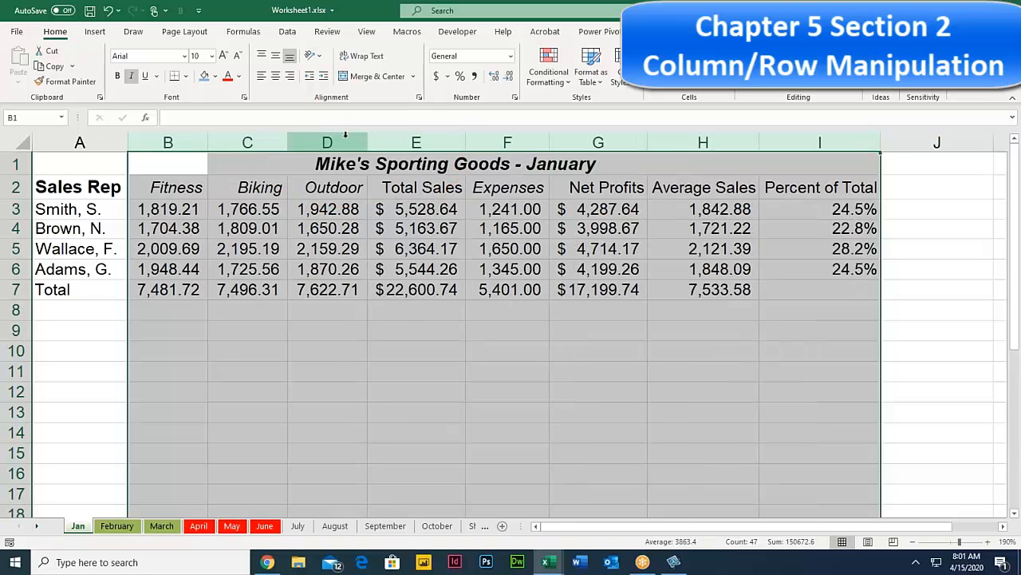
{"action": "left_click", "coordinate": [800, 188]}
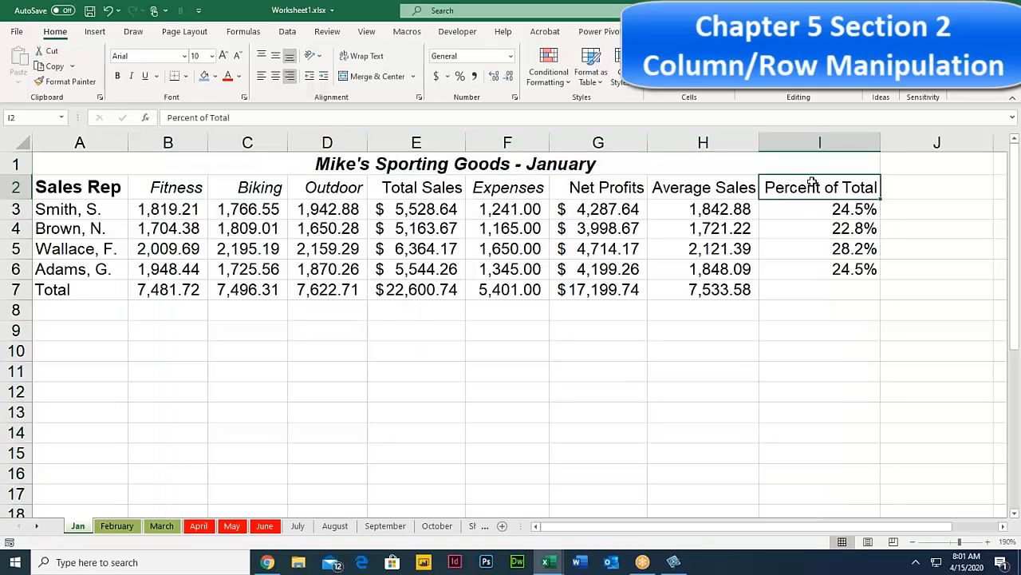
{"action": "left_click_drag", "start_coordinate": [819, 187], "coordinate": [811, 308]}
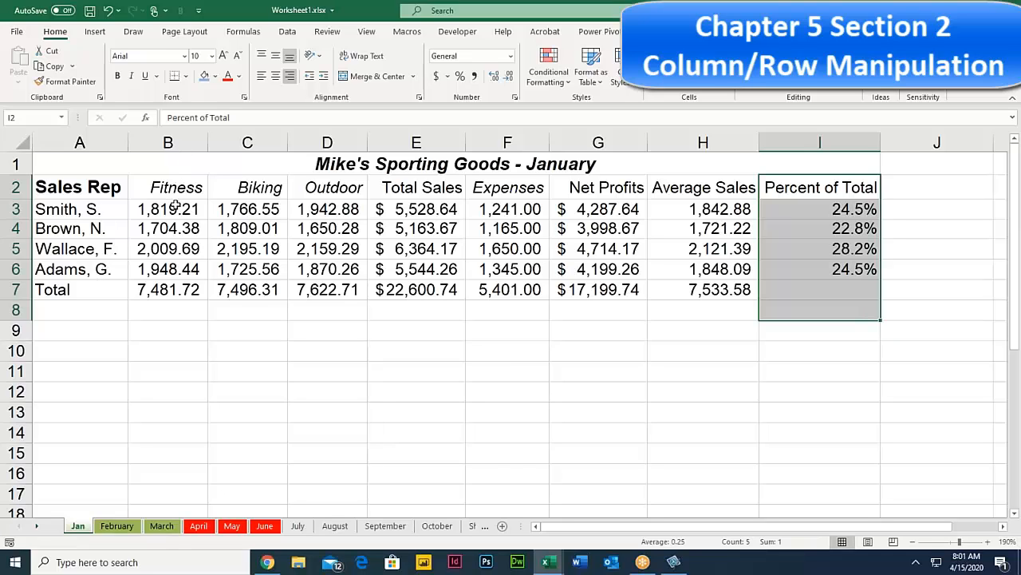
{"action": "left_click_drag", "start_coordinate": [160, 142], "coordinate": [864, 145]}
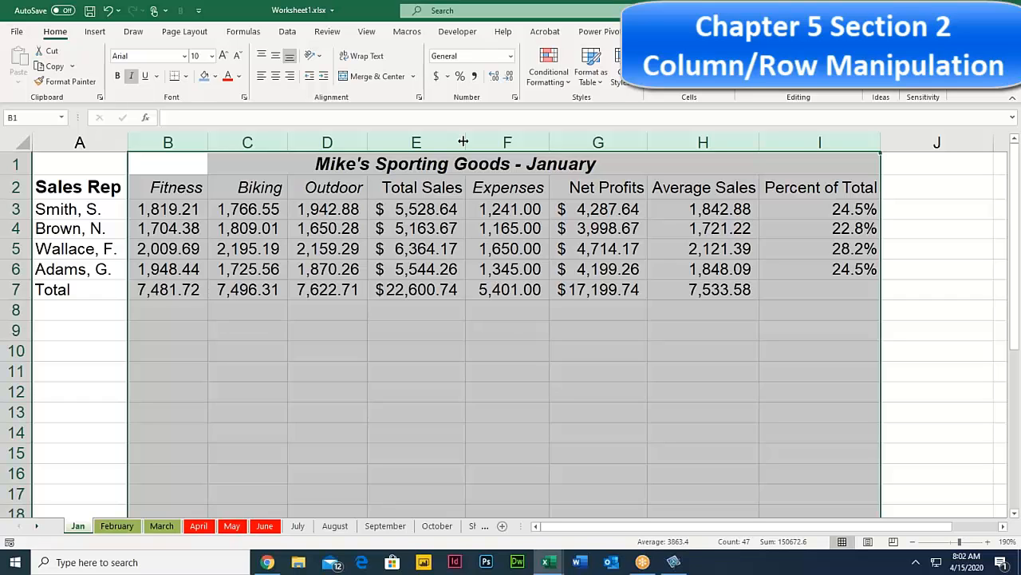
{"action": "left_click_drag", "start_coordinate": [344, 197], "coordinate": [341, 203]}
{"action": "left_click", "coordinate": [221, 208]}
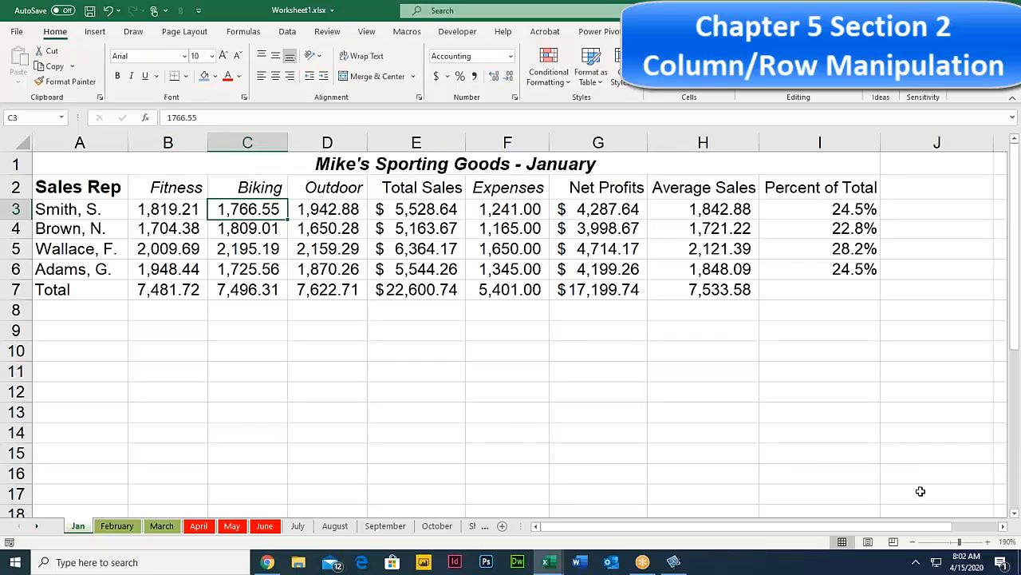
Step: Zoom the sheet out to about 140% and AutoFit columns B through I
{"action": "left_click_drag", "start_coordinate": [958, 542], "coordinate": [955, 542]}
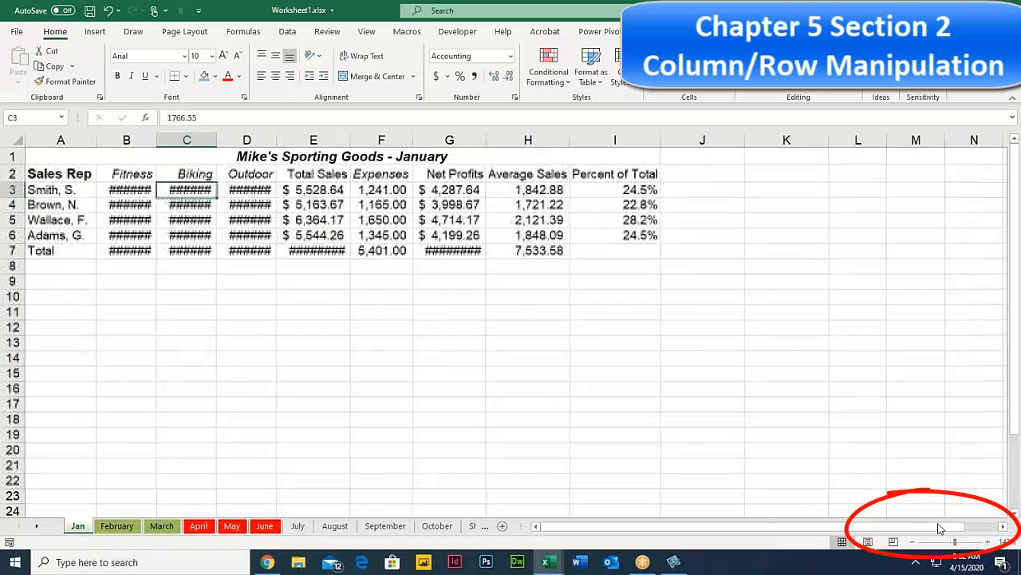
{"action": "left_click", "coordinate": [125, 192]}
{"action": "left_click_drag", "start_coordinate": [114, 136], "coordinate": [631, 142]}
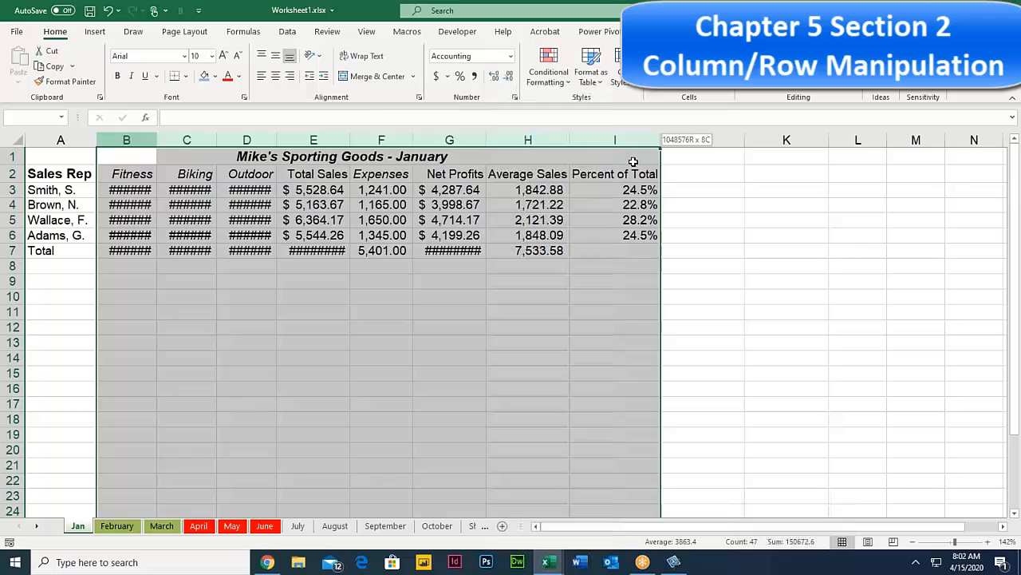
{"action": "double_click", "coordinate": [415, 139]}
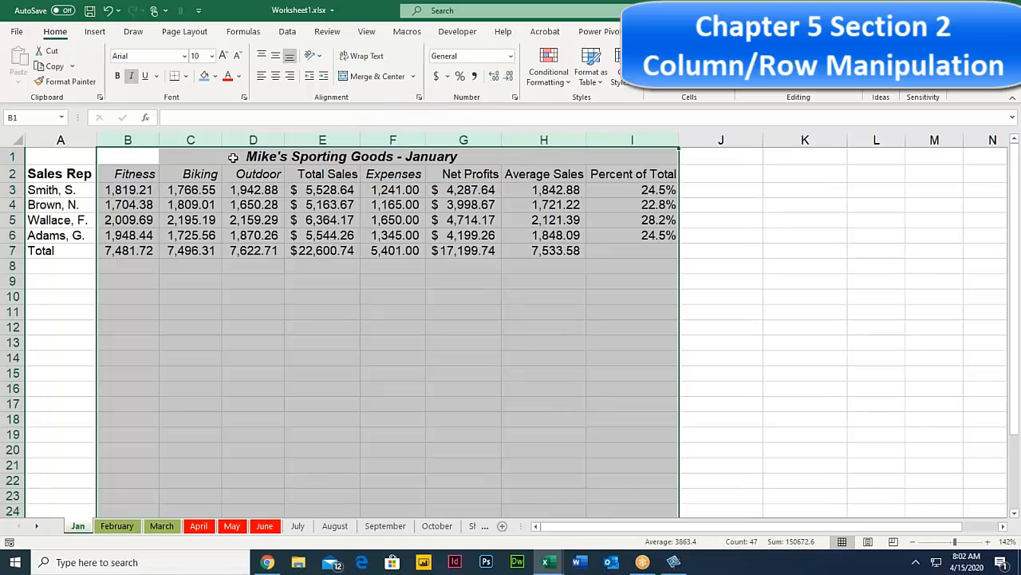
Step: Widen columns B through I to one shared width so Percent of Total shows in full
{"action": "left_click_drag", "start_coordinate": [158, 139], "coordinate": [176, 139]}
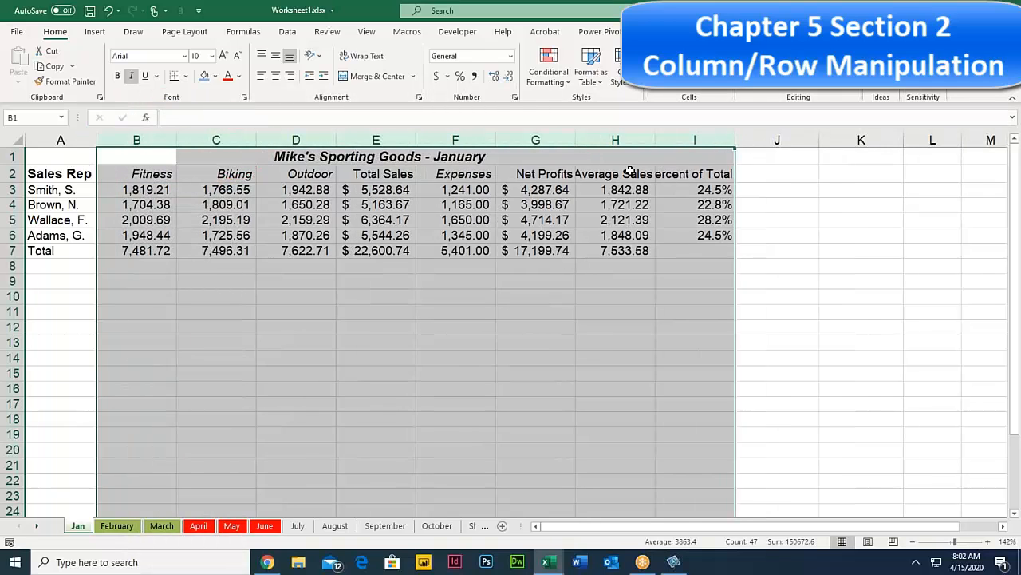
{"action": "left_click_drag", "start_coordinate": [173, 137], "coordinate": [181, 139]}
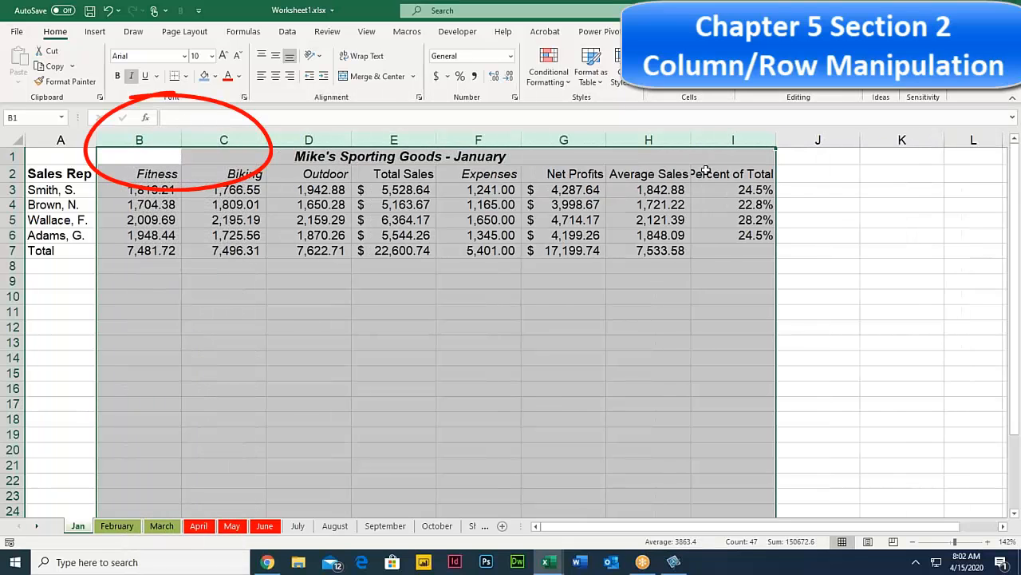
{"action": "left_click_drag", "start_coordinate": [182, 138], "coordinate": [185, 140]}
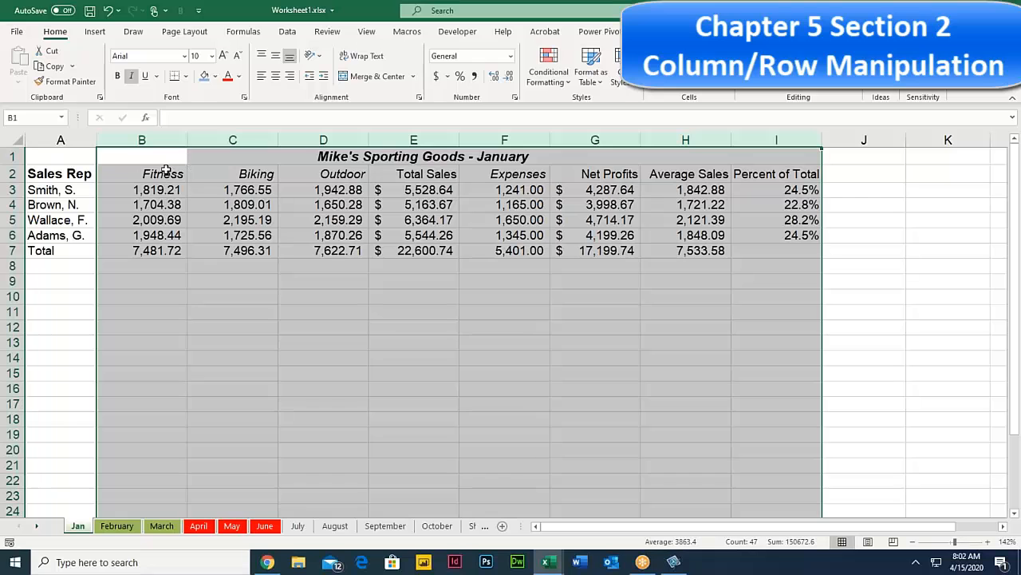
{"action": "left_click_drag", "start_coordinate": [163, 140], "coordinate": [778, 128]}
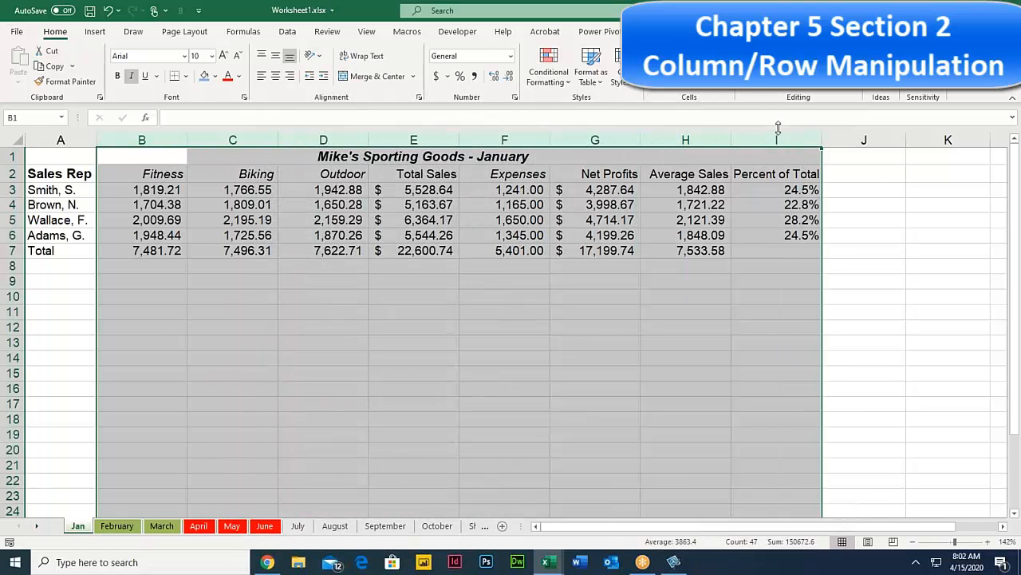
{"action": "left_click", "coordinate": [231, 139]}
{"action": "right_click", "coordinate": [232, 139]}
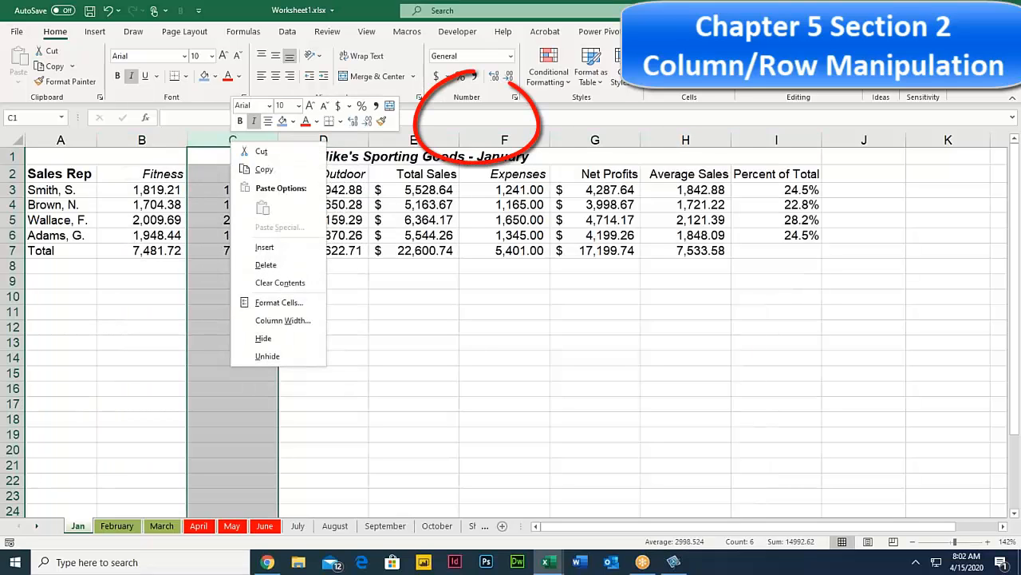
{"action": "left_click", "coordinate": [306, 321]}
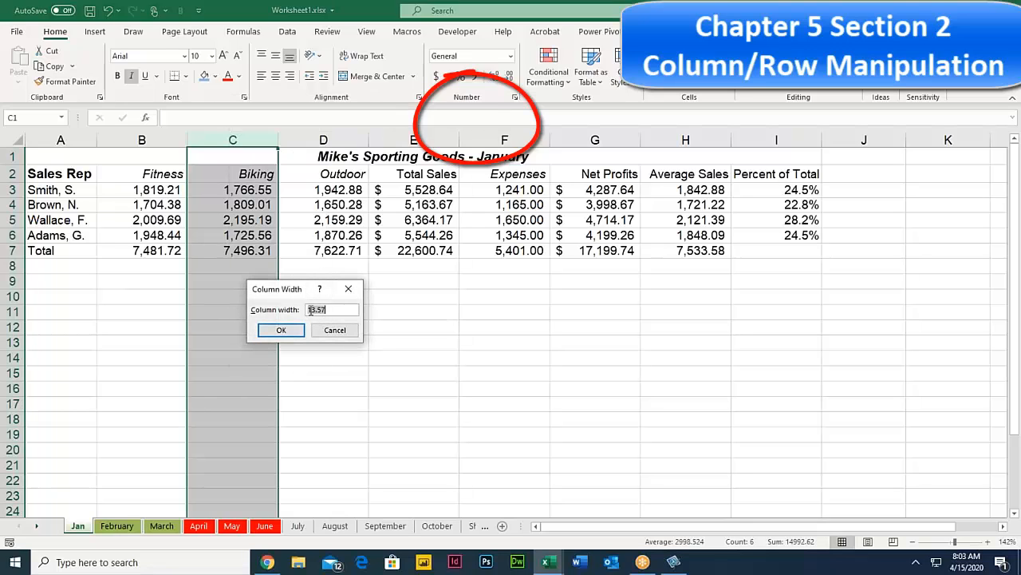
{"action": "left_click", "coordinate": [334, 330]}
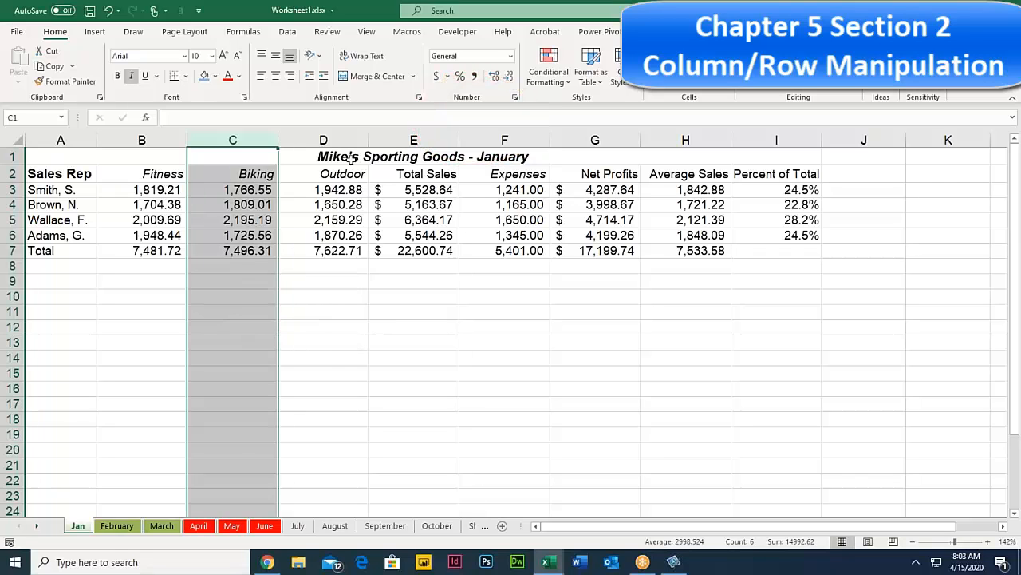
{"action": "left_click_drag", "start_coordinate": [150, 140], "coordinate": [802, 129]}
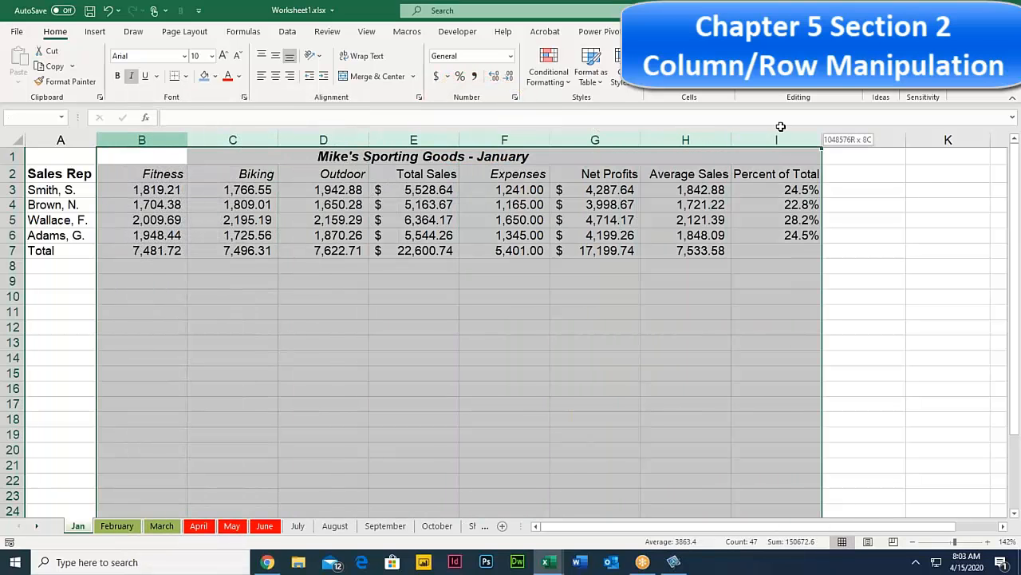
{"action": "left_click", "coordinate": [550, 140]}
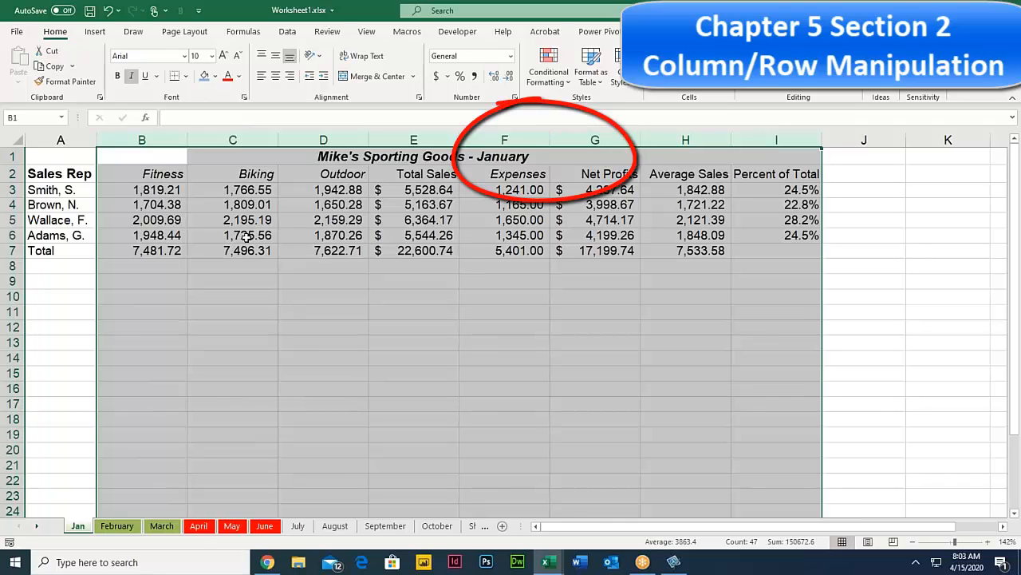
Step: Make rows 2–7 taller, then AutoFit them back to a compact height
{"action": "left_click", "coordinate": [163, 209]}
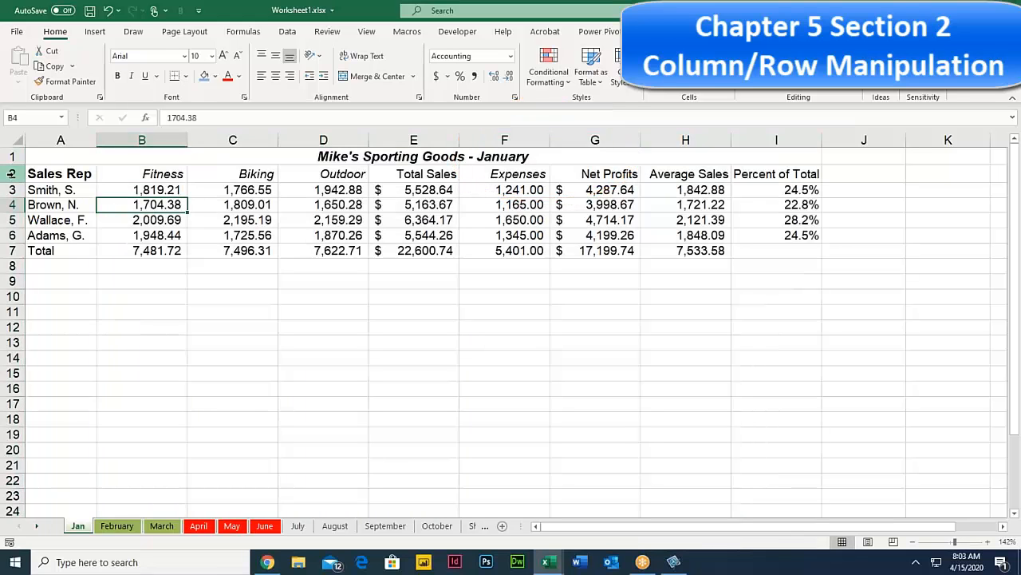
{"action": "left_click_drag", "start_coordinate": [11, 173], "coordinate": [7, 246]}
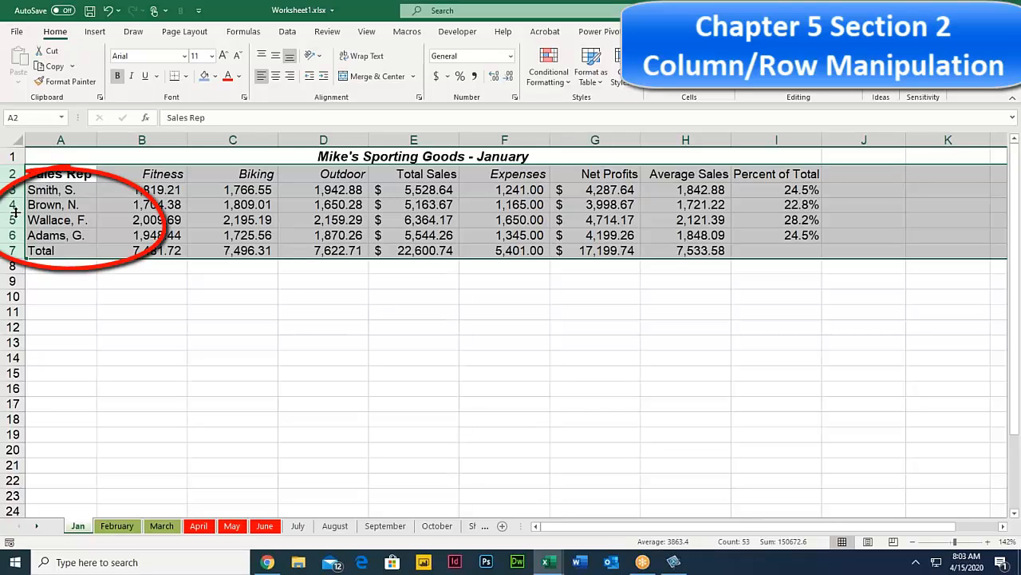
{"action": "left_click_drag", "start_coordinate": [15, 211], "coordinate": [15, 225]}
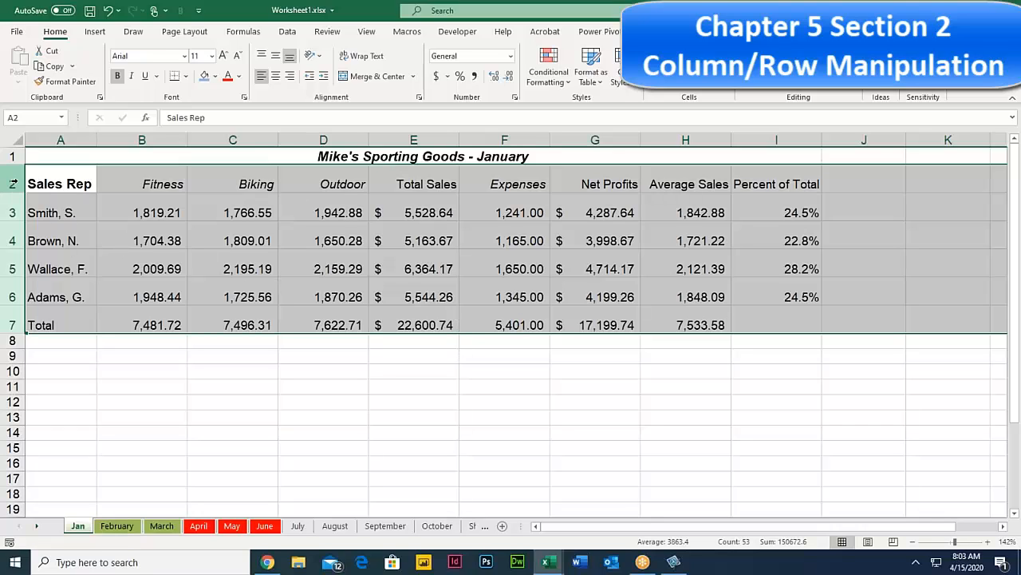
{"action": "left_click_drag", "start_coordinate": [12, 183], "coordinate": [10, 325]}
{"action": "left_click_drag", "start_coordinate": [16, 276], "coordinate": [16, 292]}
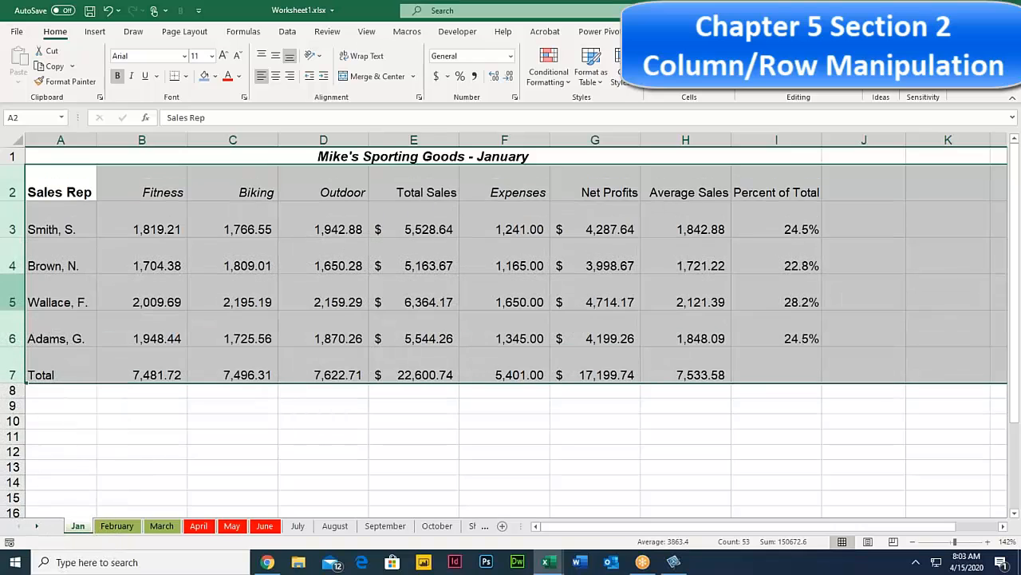
{"action": "double_click", "coordinate": [12, 272]}
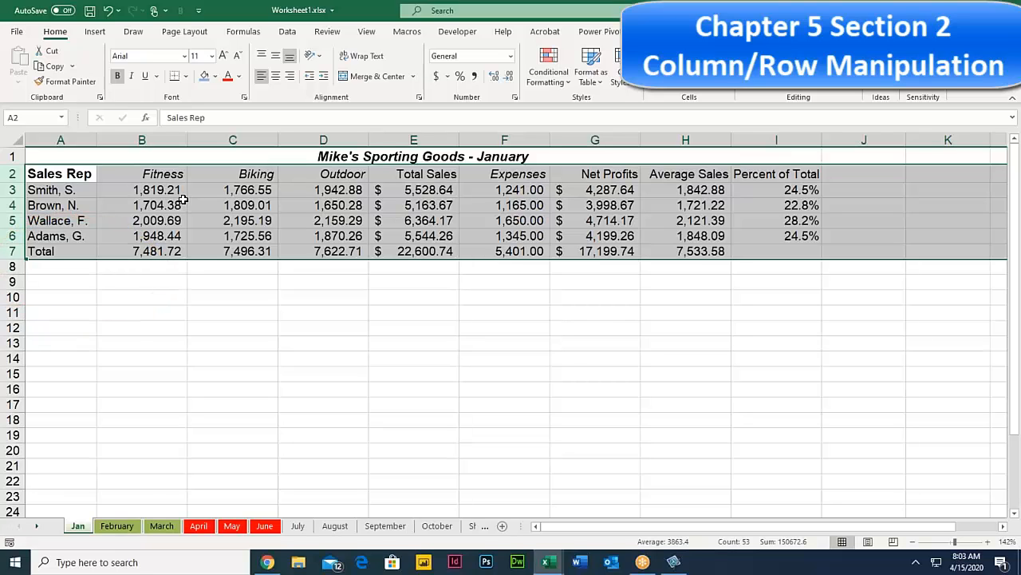
Step: Move through the Biking values in column C
{"action": "left_click", "coordinate": [233, 170]}
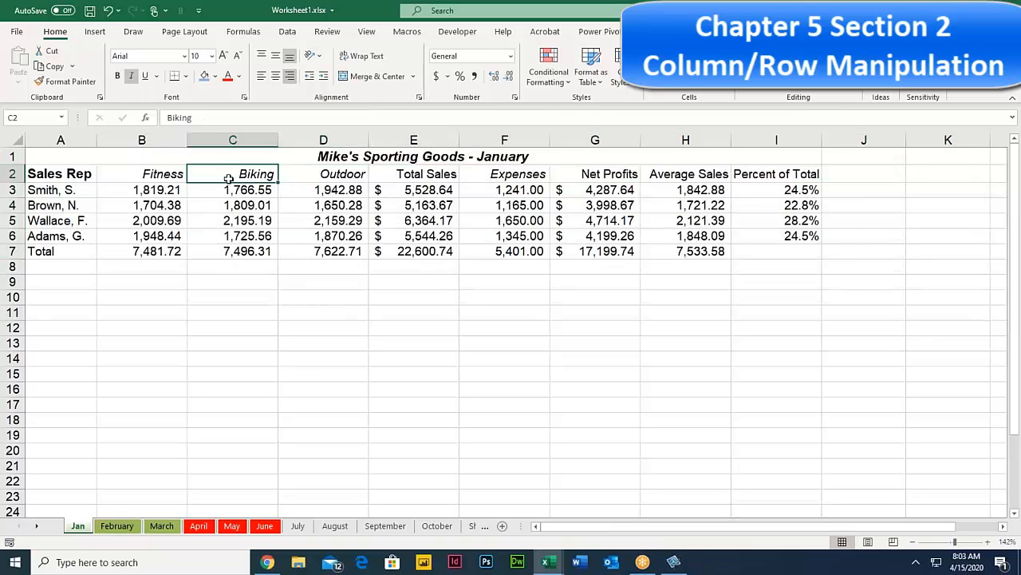
{"action": "left_click", "coordinate": [225, 197]}
{"action": "left_click", "coordinate": [228, 206]}
{"action": "left_click", "coordinate": [229, 220]}
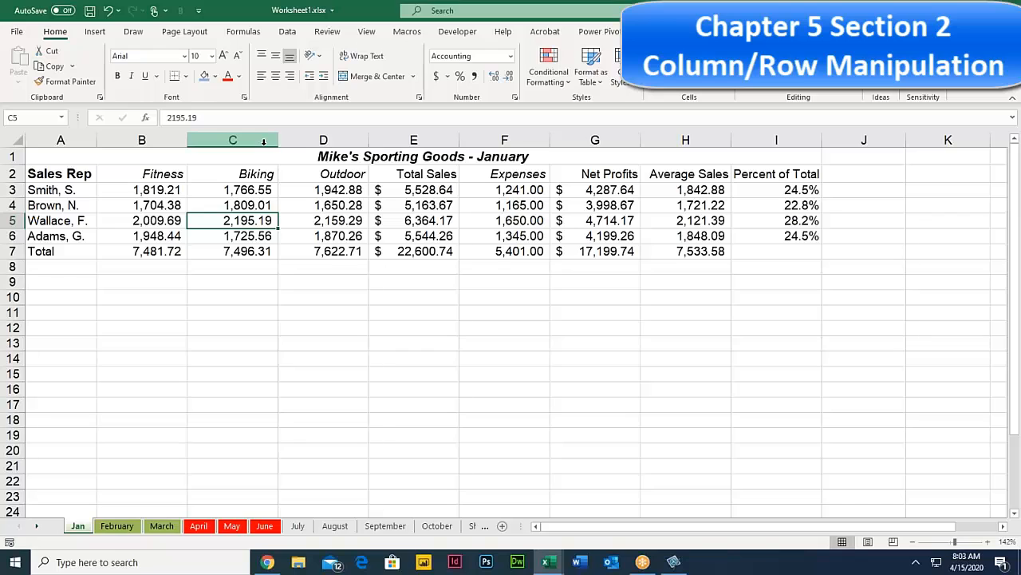
{"action": "key", "text": "Return"}
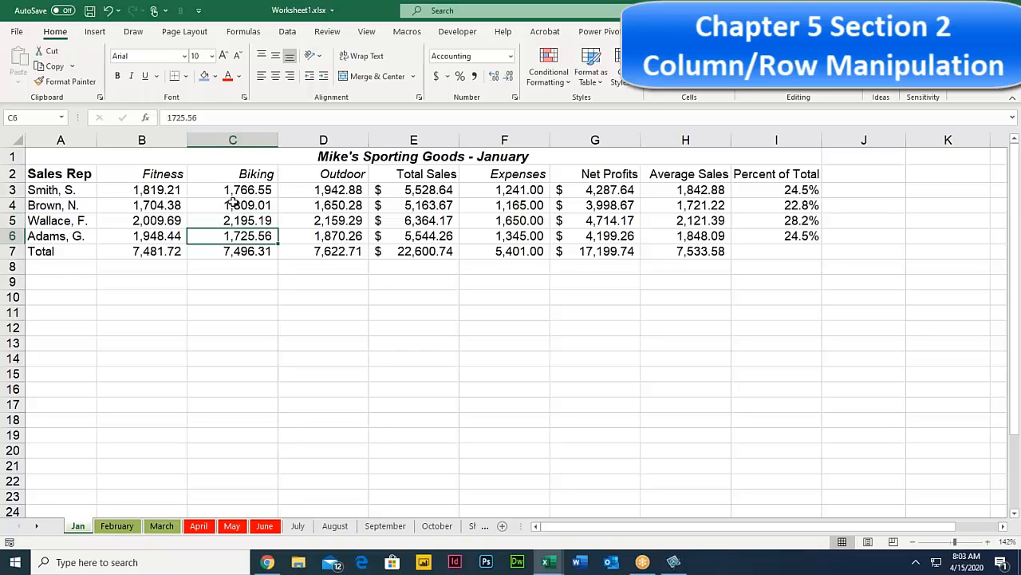
{"action": "left_click", "coordinate": [235, 203]}
Step: Hide column C (Biking) from its header's right-click menu
{"action": "right_click", "coordinate": [233, 137]}
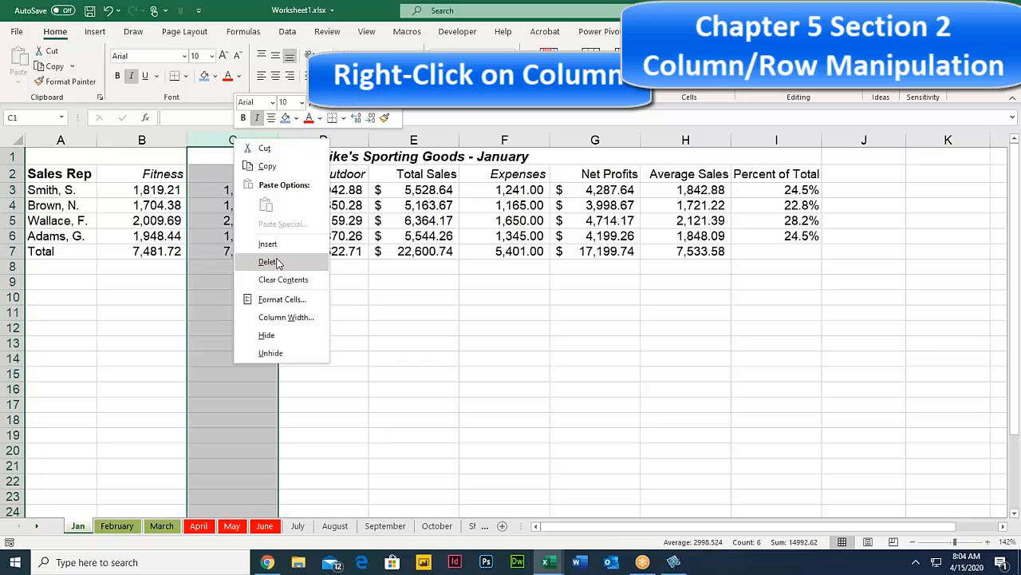
{"action": "left_click", "coordinate": [268, 335]}
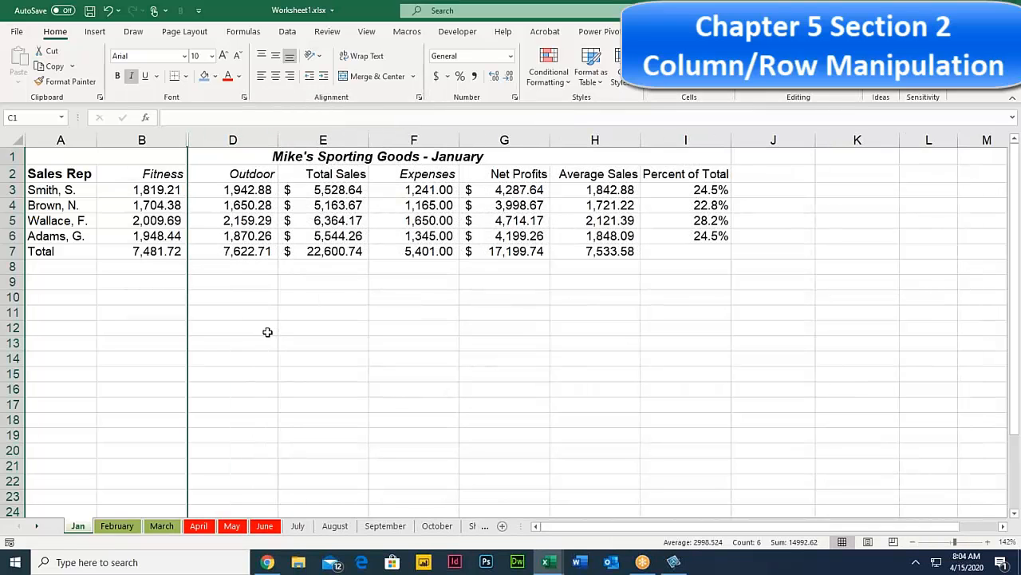
{"action": "left_click", "coordinate": [231, 159]}
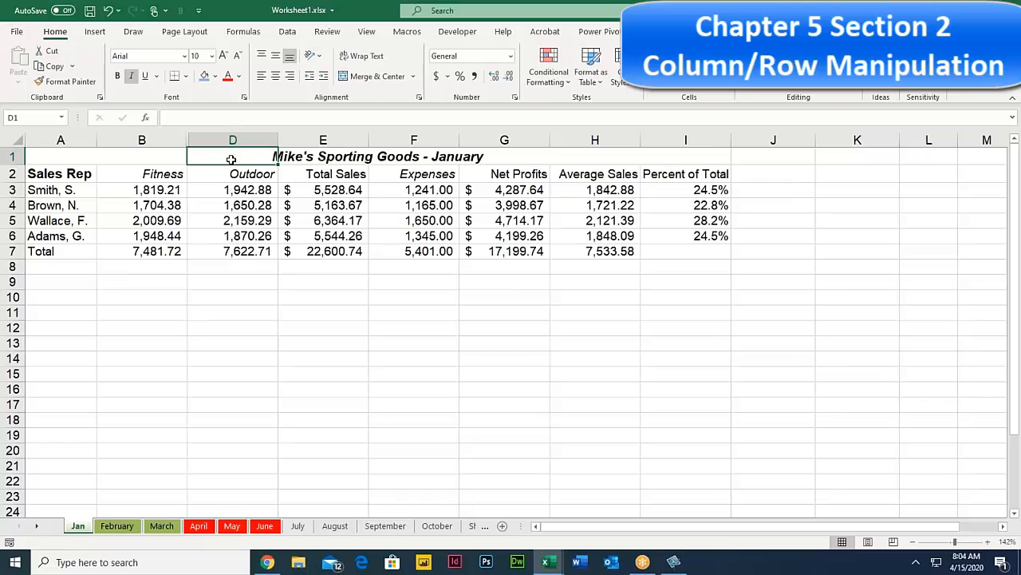
Step: Select columns B through D around the hidden column and unhide column C
{"action": "left_click", "coordinate": [53, 139]}
{"action": "left_click", "coordinate": [152, 138]}
{"action": "left_click", "coordinate": [217, 140]}
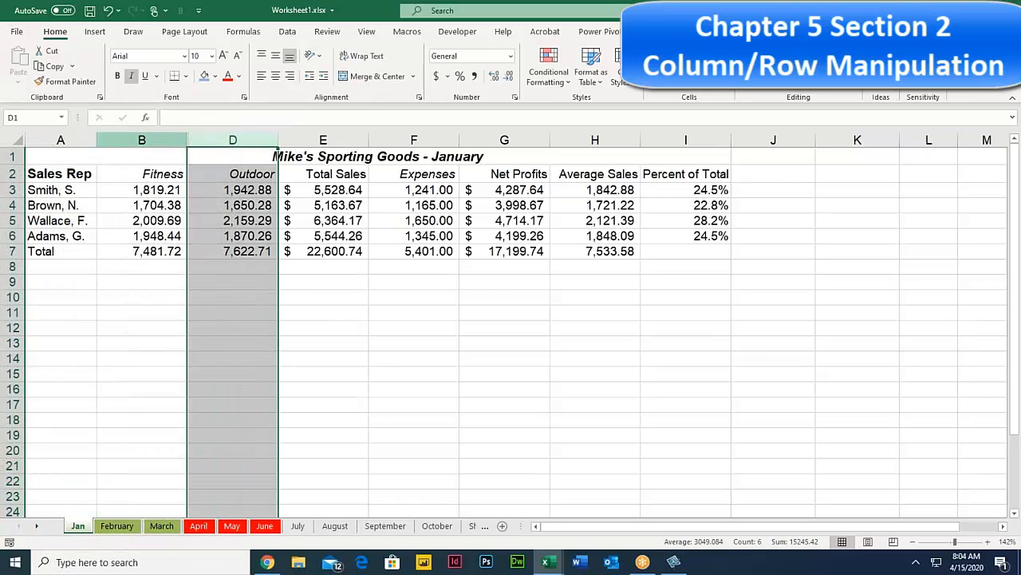
{"action": "left_click", "coordinate": [142, 140]}
{"action": "left_click", "coordinate": [224, 137], "text": "shift"}
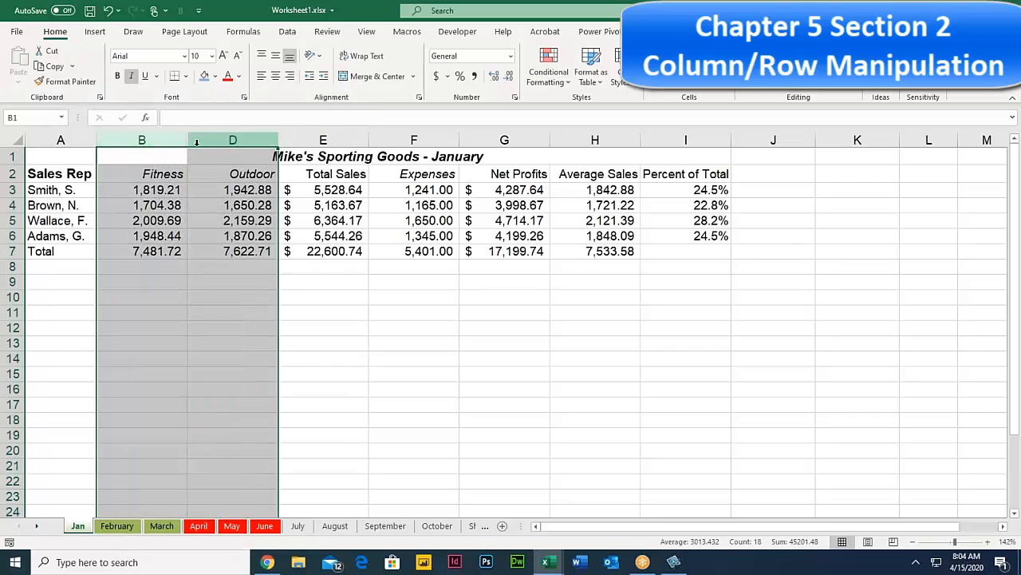
{"action": "left_click", "coordinate": [212, 177]}
{"action": "left_click_drag", "start_coordinate": [143, 140], "coordinate": [214, 140]}
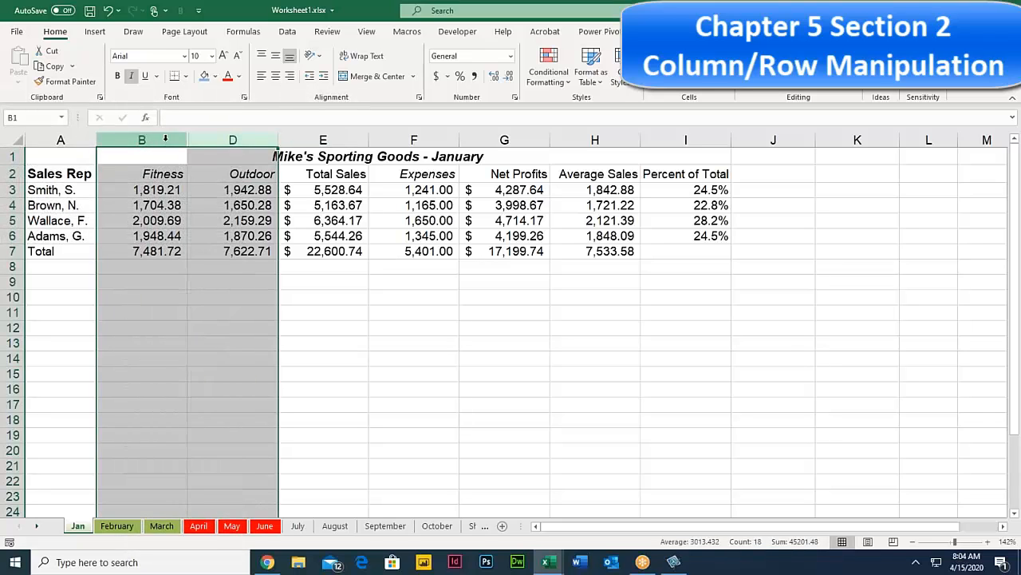
{"action": "right_click", "coordinate": [221, 140]}
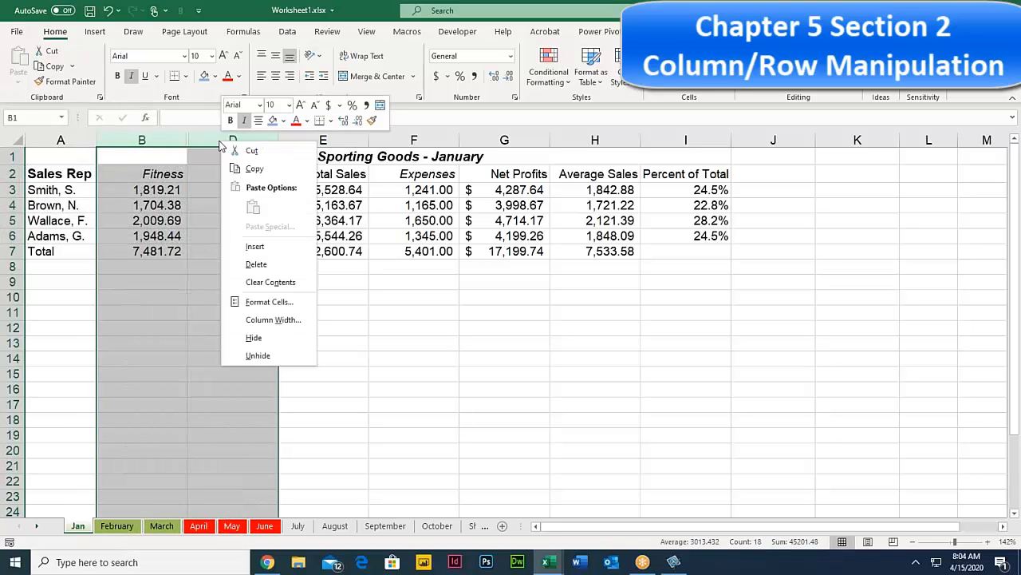
{"action": "left_click", "coordinate": [276, 357]}
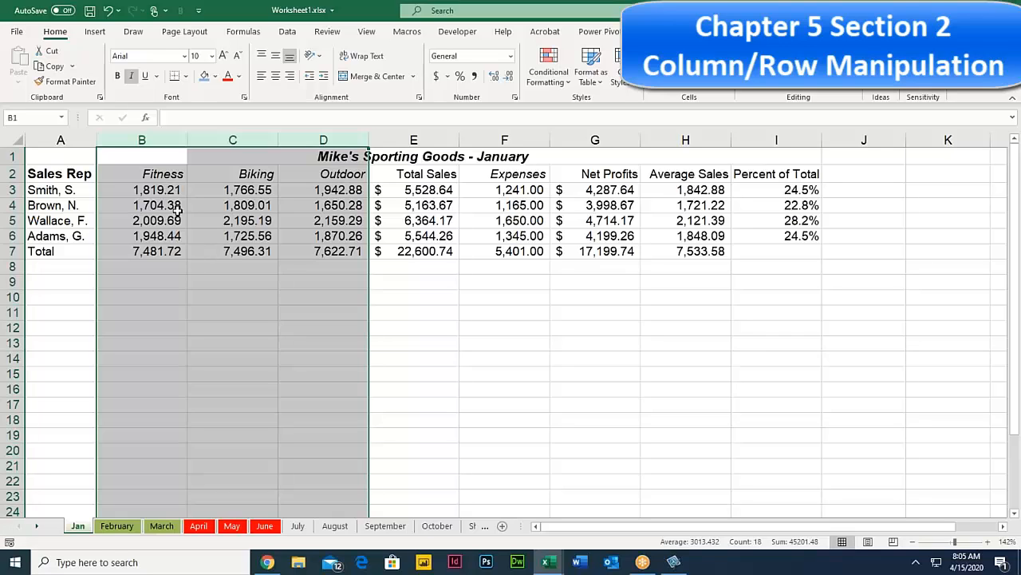
Step: Hide the Biking (C) and Net Profits (G) columns, then select the table A1:I8
{"action": "left_click", "coordinate": [163, 159]}
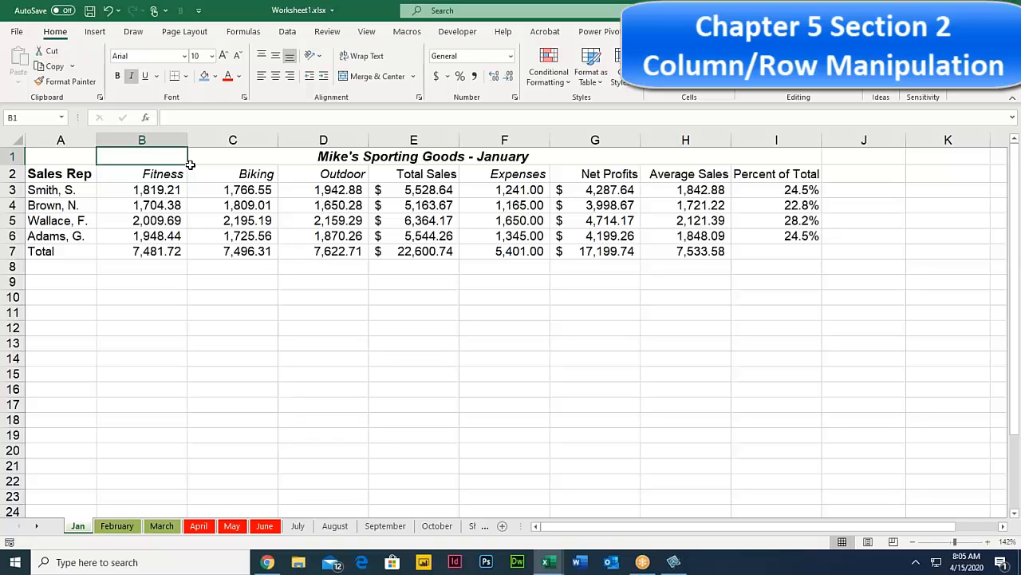
{"action": "left_click", "coordinate": [237, 139]}
{"action": "right_click", "coordinate": [237, 139]}
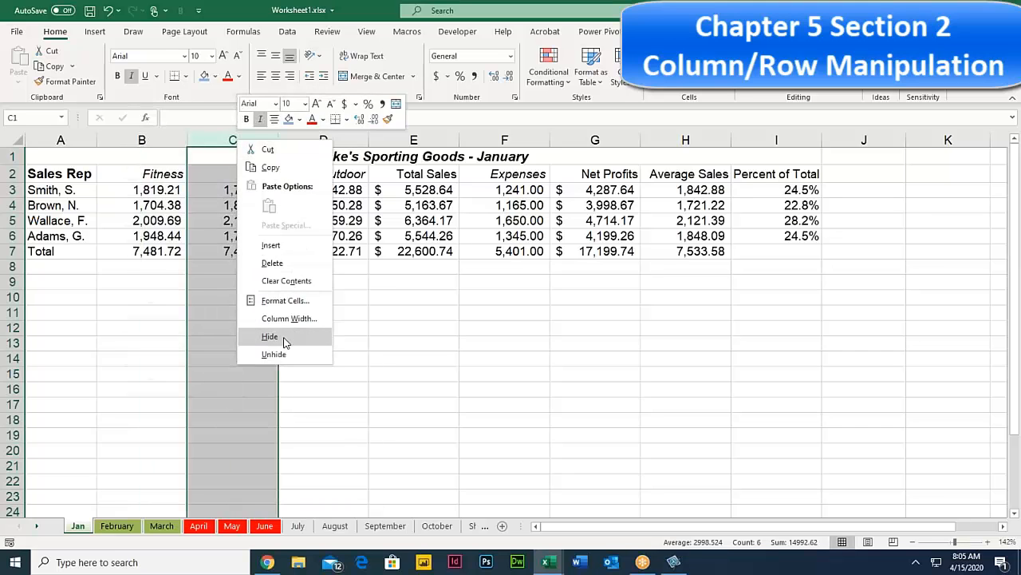
{"action": "left_click", "coordinate": [318, 337]}
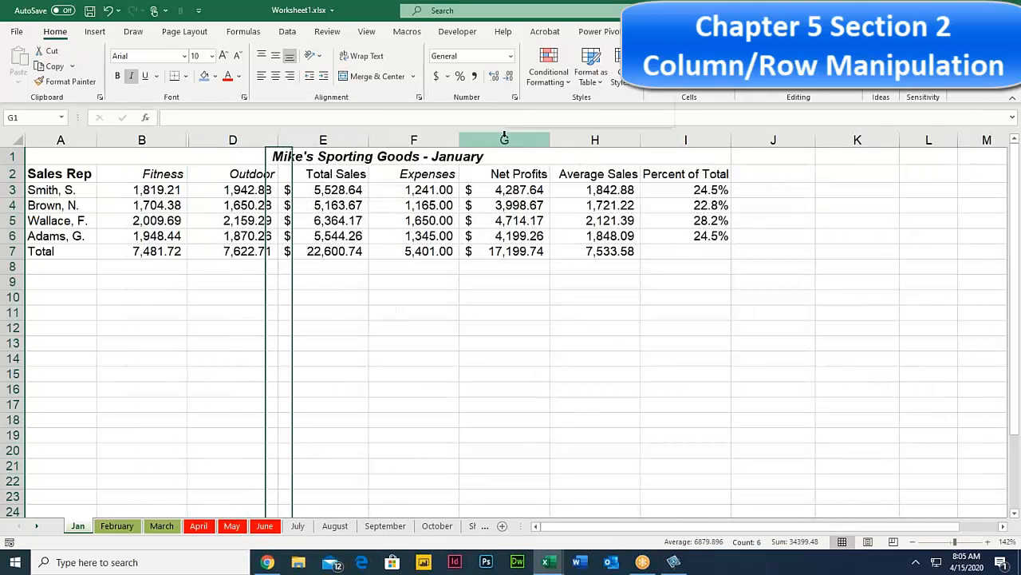
{"action": "right_click", "coordinate": [504, 141]}
{"action": "left_click", "coordinate": [549, 335]}
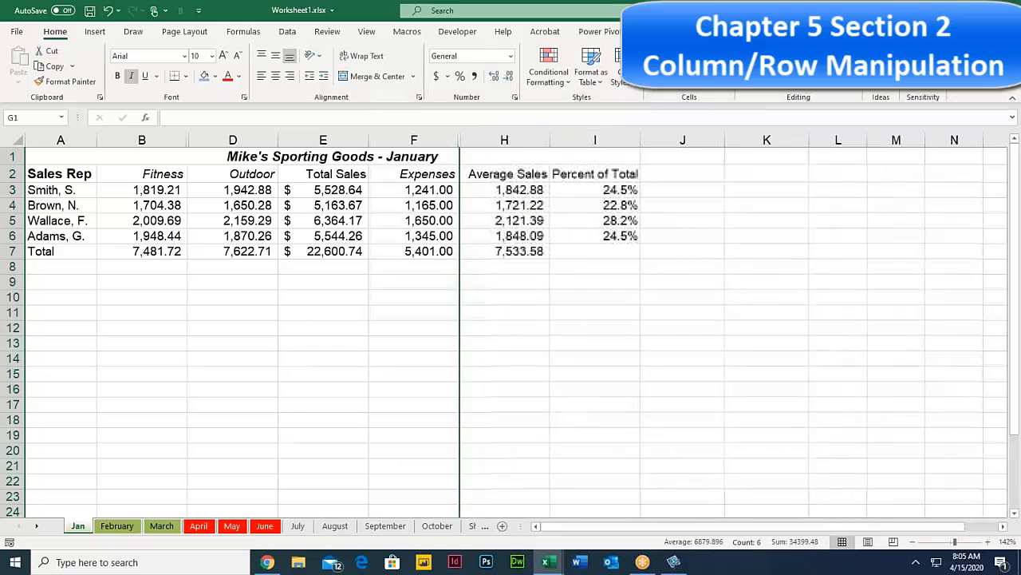
{"action": "left_click", "coordinate": [225, 279]}
{"action": "left_click_drag", "start_coordinate": [52, 153], "coordinate": [564, 261]}
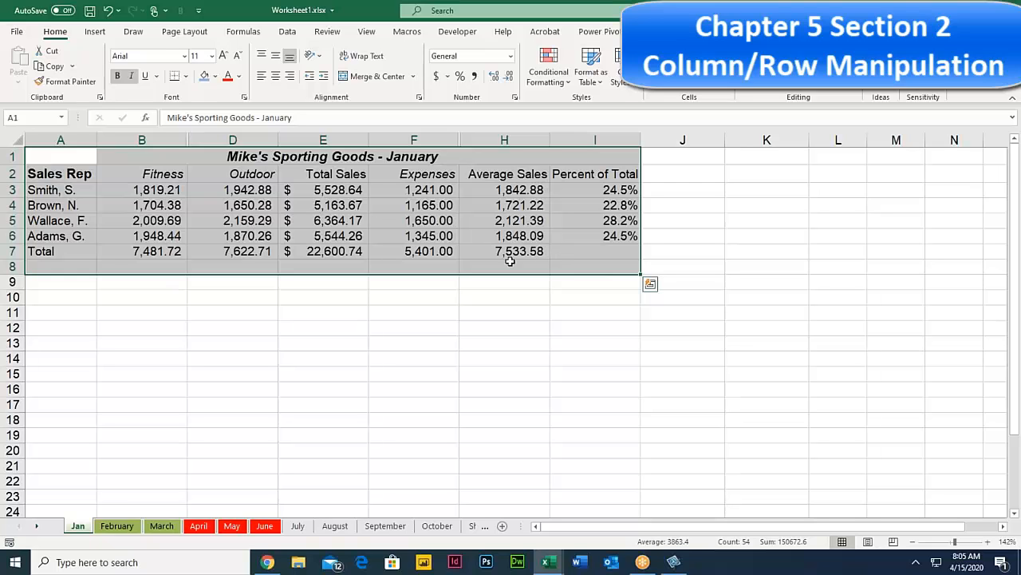
Step: Select columns B–D and F–H on either side of the hidden Biking and Net Profits columns
{"action": "left_click_drag", "start_coordinate": [169, 134], "coordinate": [224, 140]}
{"action": "left_click", "coordinate": [223, 140]}
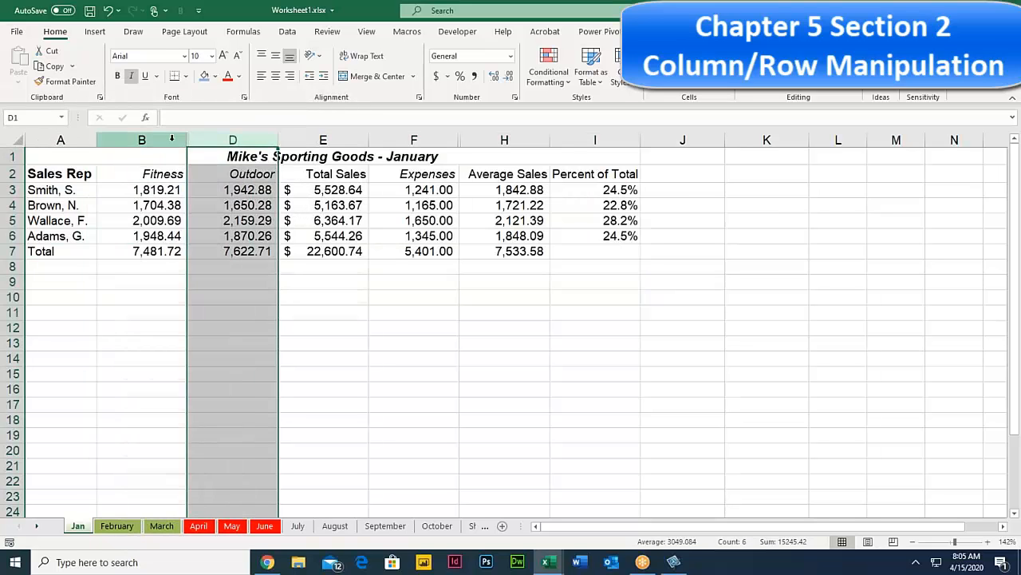
{"action": "left_click", "coordinate": [171, 138]}
{"action": "left_click", "coordinate": [213, 138]}
{"action": "left_click", "coordinate": [417, 140]}
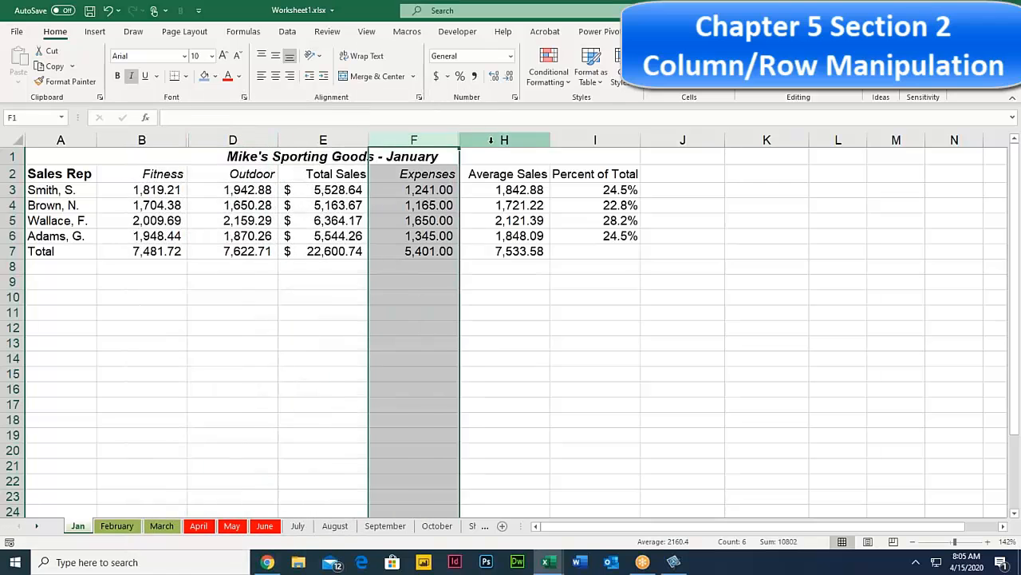
{"action": "left_click", "coordinate": [490, 140]}
{"action": "left_click", "coordinate": [424, 140]}
{"action": "left_click", "coordinate": [473, 139]}
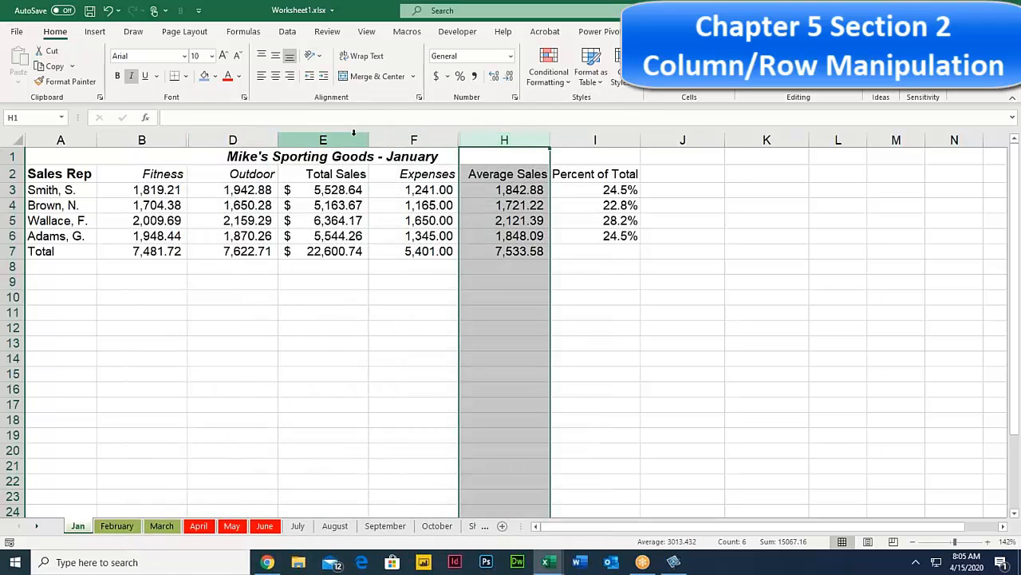
Step: Select the whole sheet, unhide all columns, and check the Net Profits formula in G3
{"action": "left_click", "coordinate": [15, 140]}
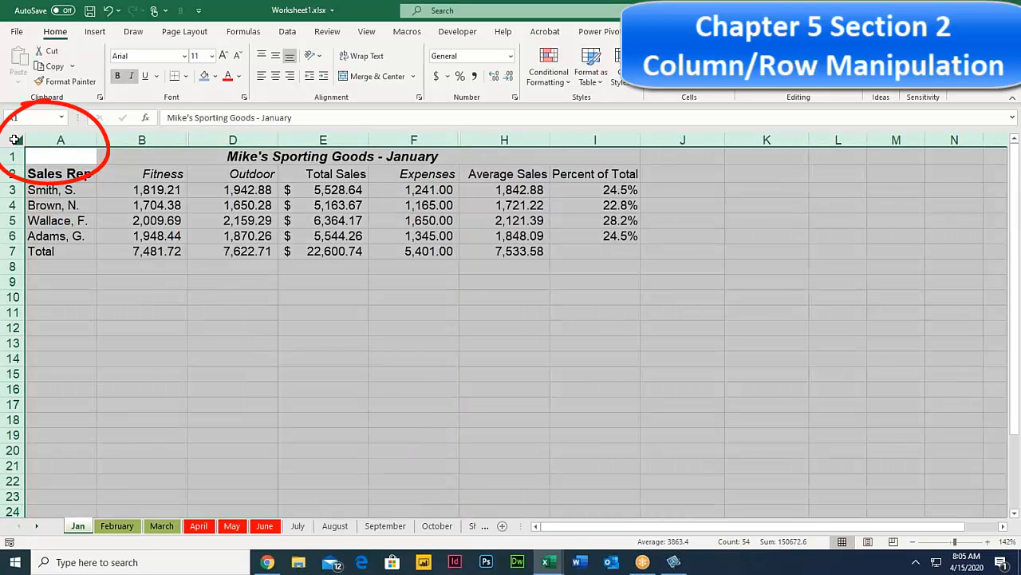
{"action": "right_click", "coordinate": [141, 145]}
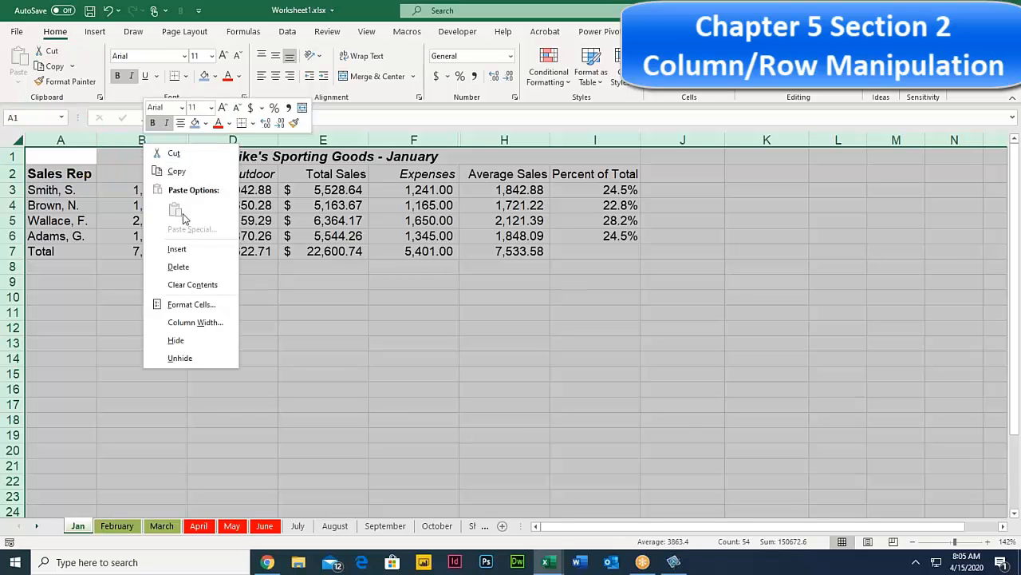
{"action": "left_click", "coordinate": [181, 357]}
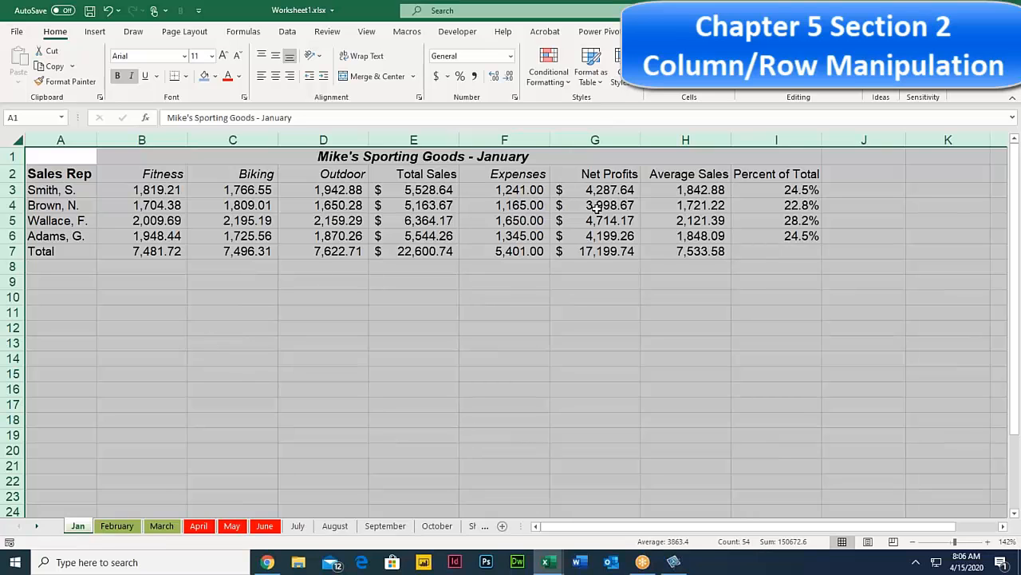
{"action": "left_click", "coordinate": [608, 178]}
{"action": "left_click", "coordinate": [595, 197]}
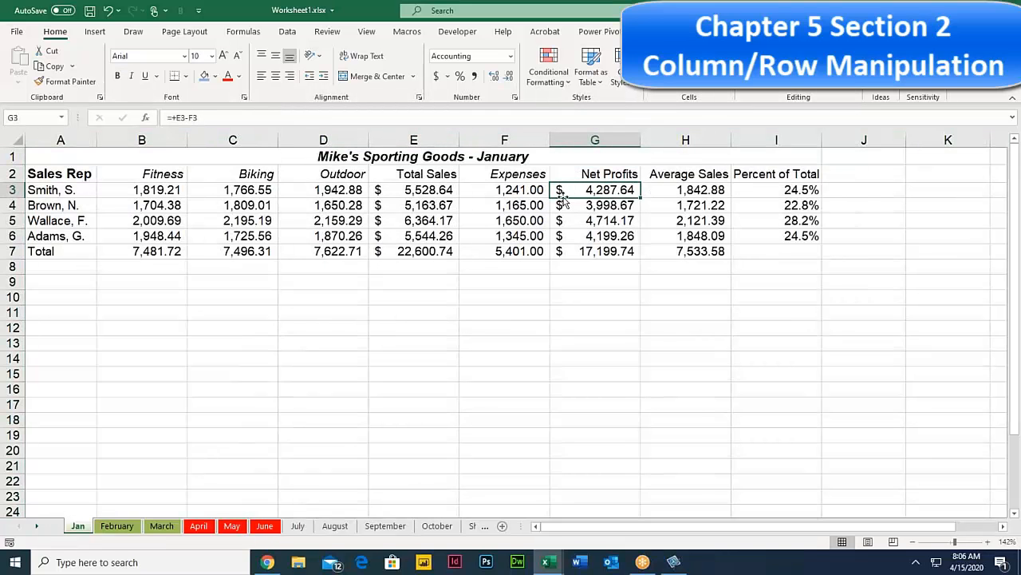
Step: Insert a blank column E before Total Sales and select its cell E2
{"action": "left_click", "coordinate": [331, 188]}
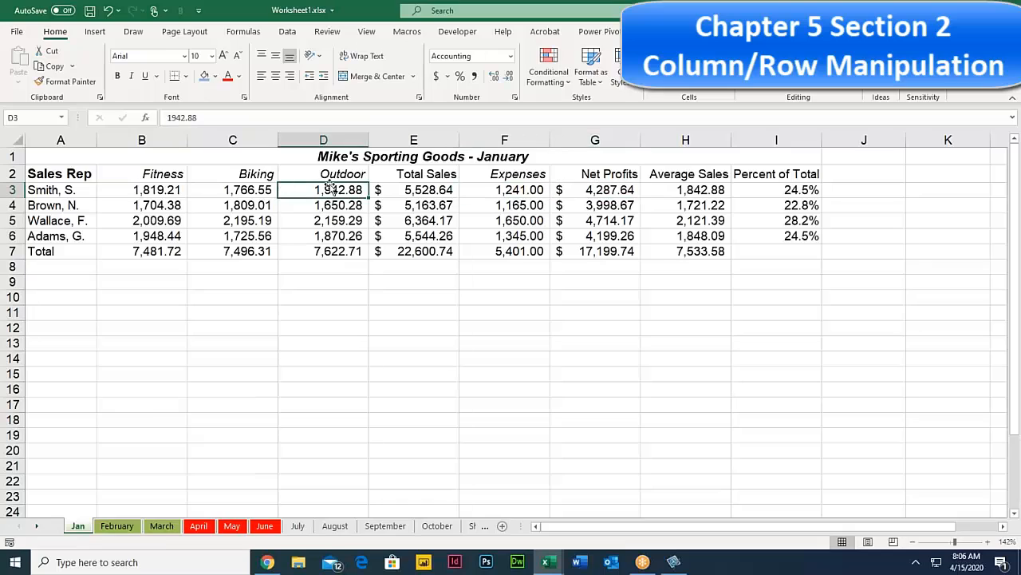
{"action": "left_click", "coordinate": [410, 140]}
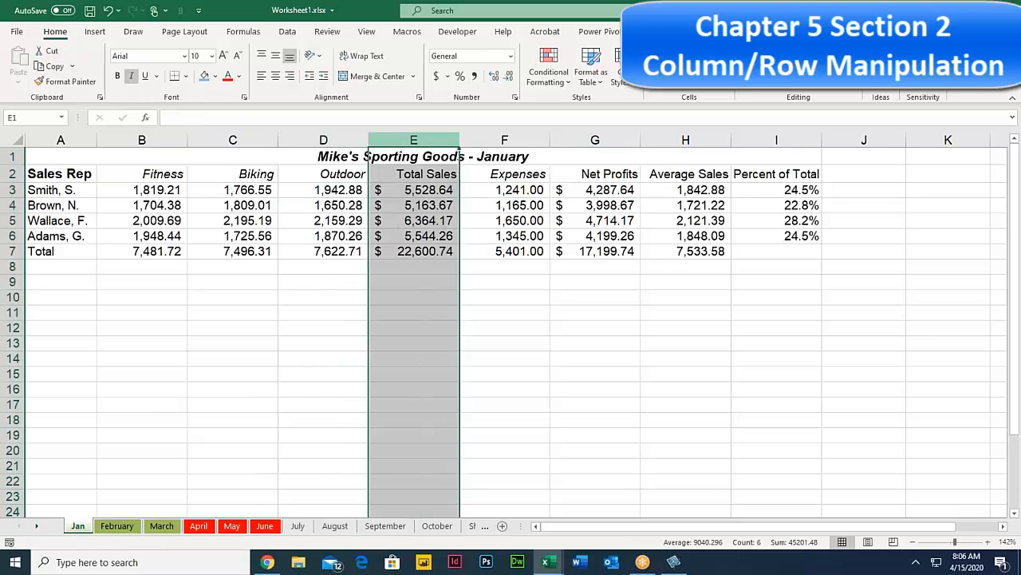
{"action": "right_click", "coordinate": [412, 139]}
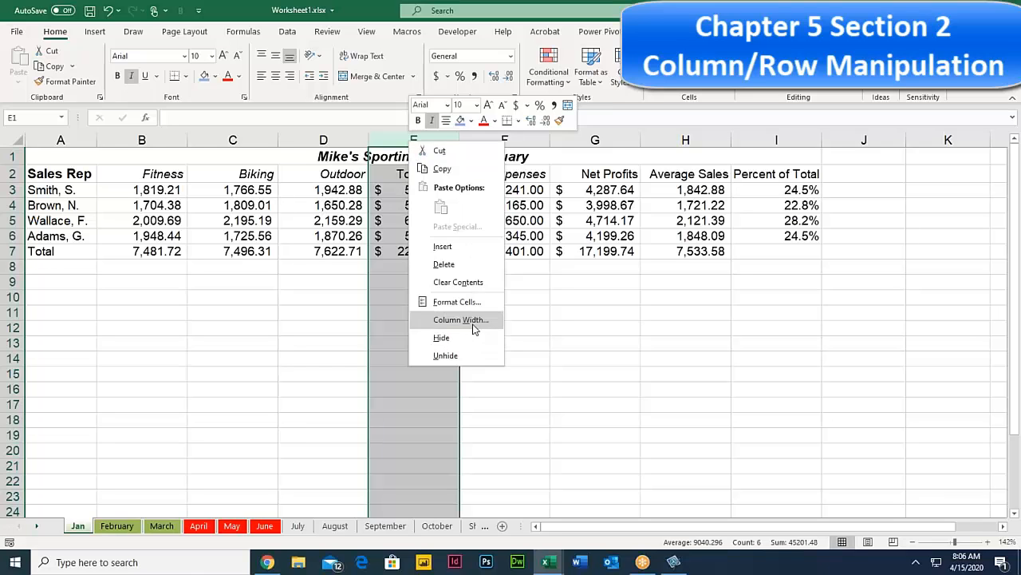
{"action": "left_click", "coordinate": [464, 246]}
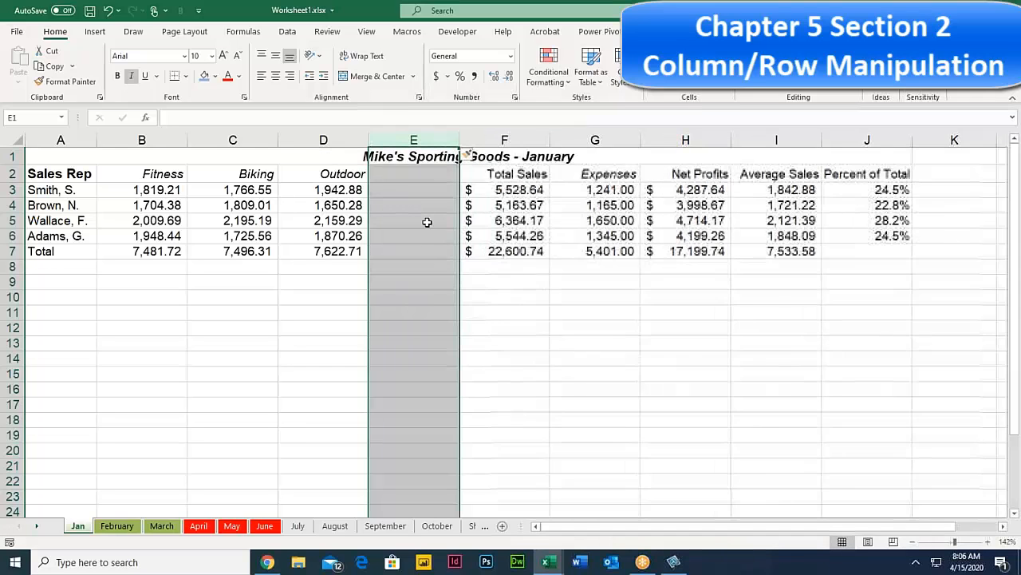
{"action": "left_click", "coordinate": [402, 172]}
{"action": "left_click", "coordinate": [335, 173]}
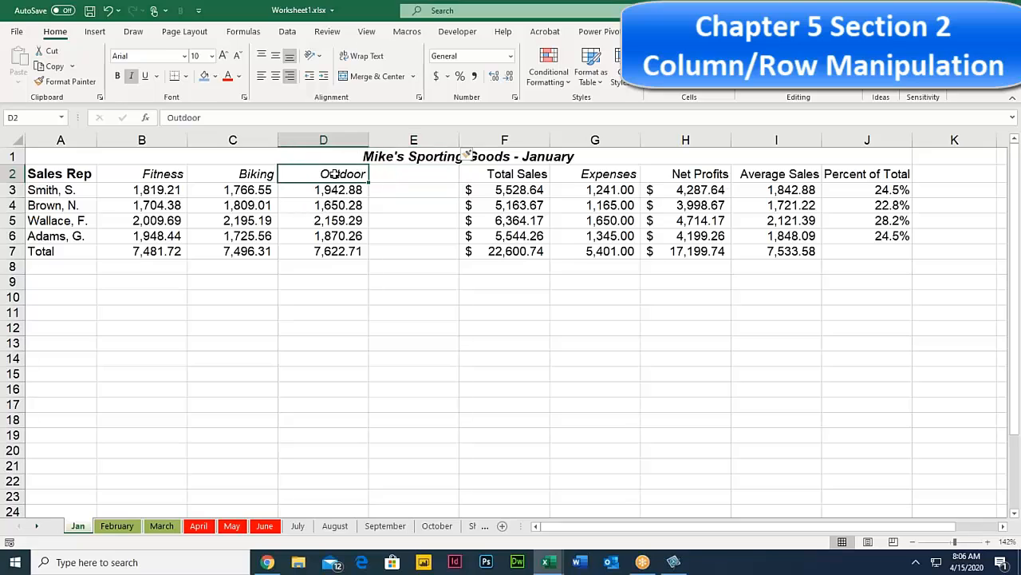
{"action": "left_click", "coordinate": [391, 170]}
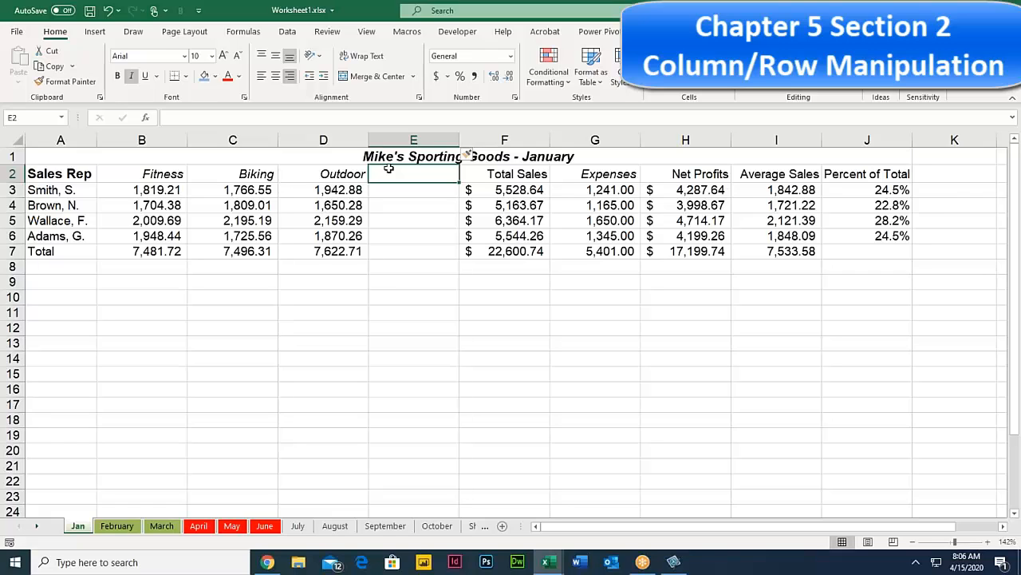
Step: Check the F3 Total Sales formula, then head the new column E2 'running'
{"action": "double_click", "coordinate": [519, 190]}
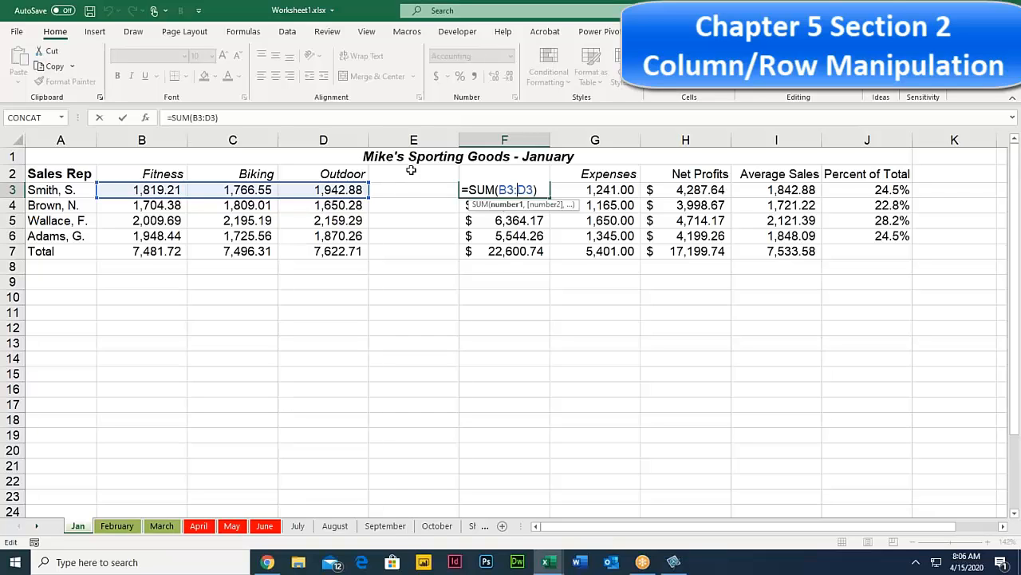
{"action": "left_click", "coordinate": [409, 170]}
{"action": "key", "text": "Escape"}
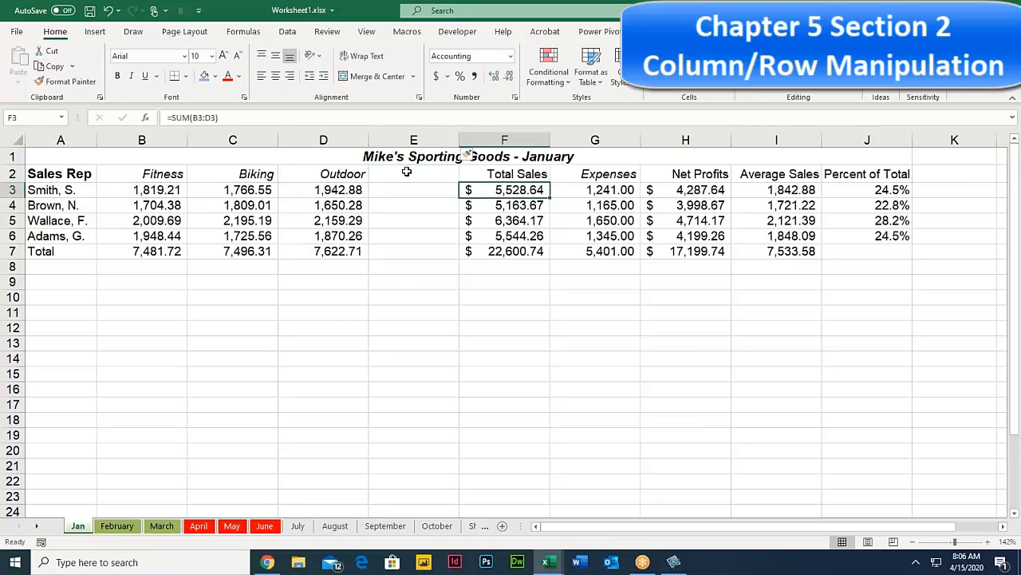
{"action": "left_click", "coordinate": [152, 169]}
{"action": "left_click", "coordinate": [250, 170]}
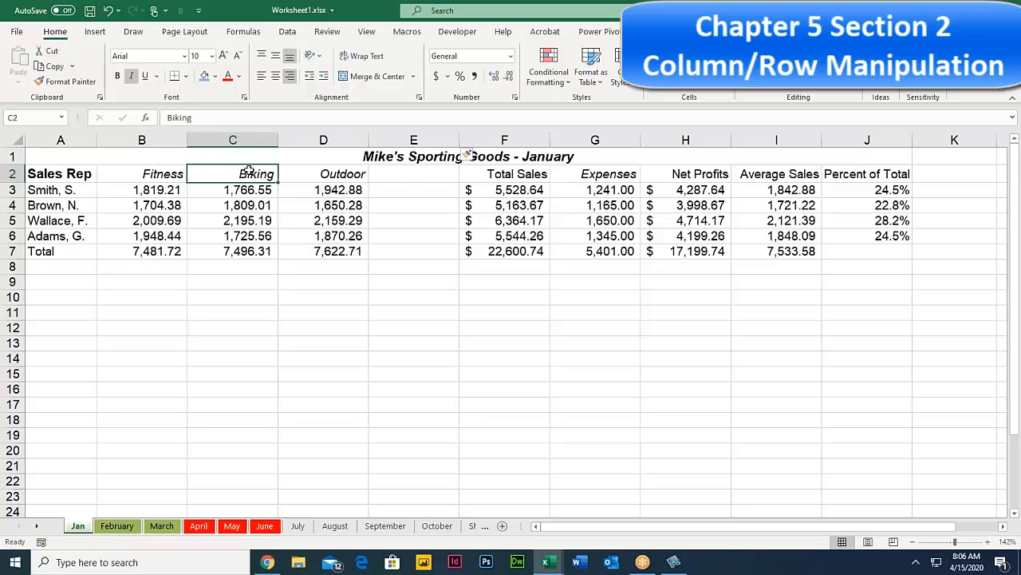
{"action": "left_click", "coordinate": [348, 176]}
{"action": "left_click", "coordinate": [417, 175]}
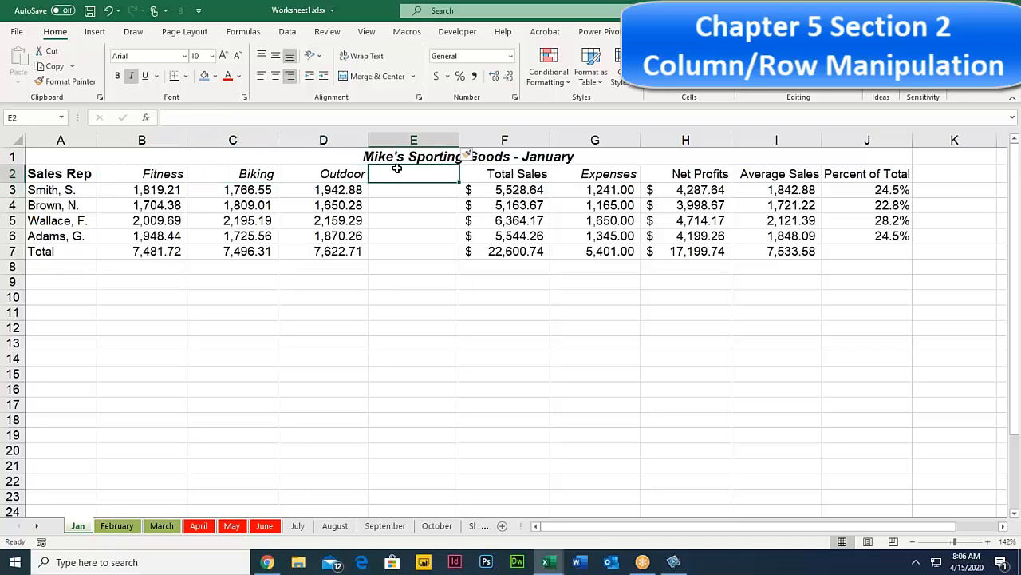
{"action": "type", "text": "r"}
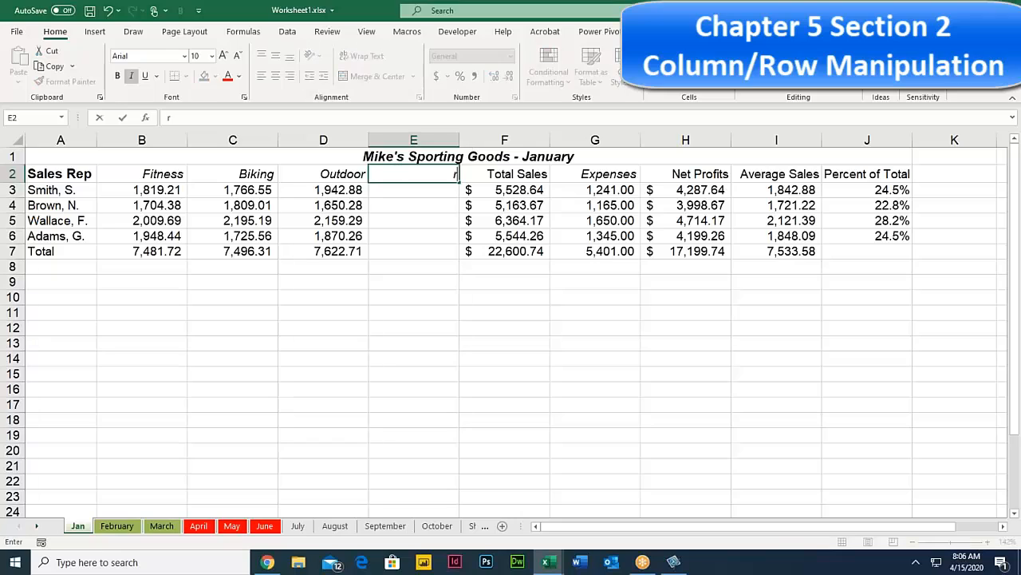
{"action": "type", "text": "unning"}
{"action": "key", "text": "Return"}
Step: Confirm the unchanged F3 SUM formula and enter 4,544 in cell E3
{"action": "left_click", "coordinate": [412, 173]}
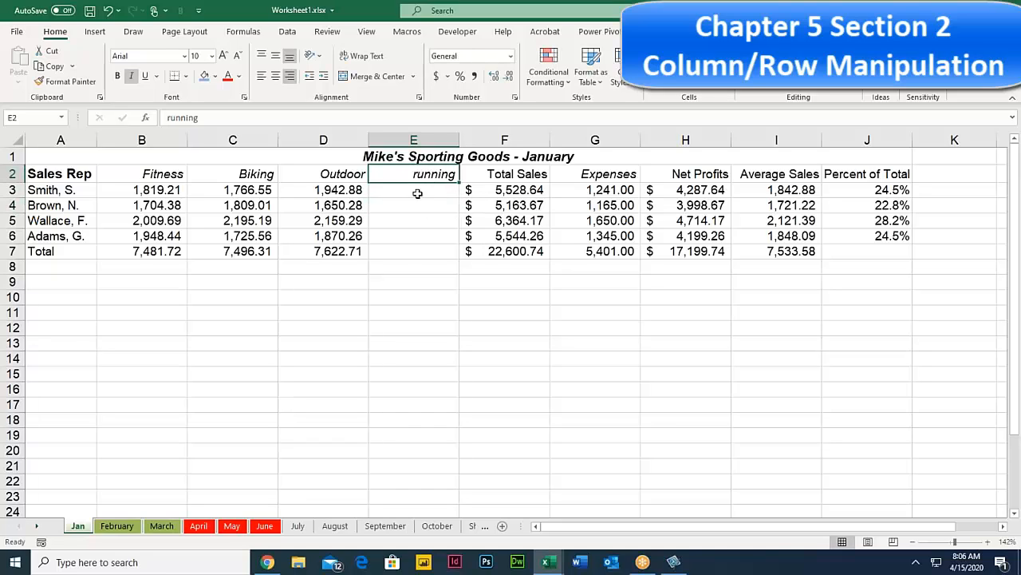
{"action": "left_click", "coordinate": [513, 189]}
{"action": "key", "text": "alt+equal"}
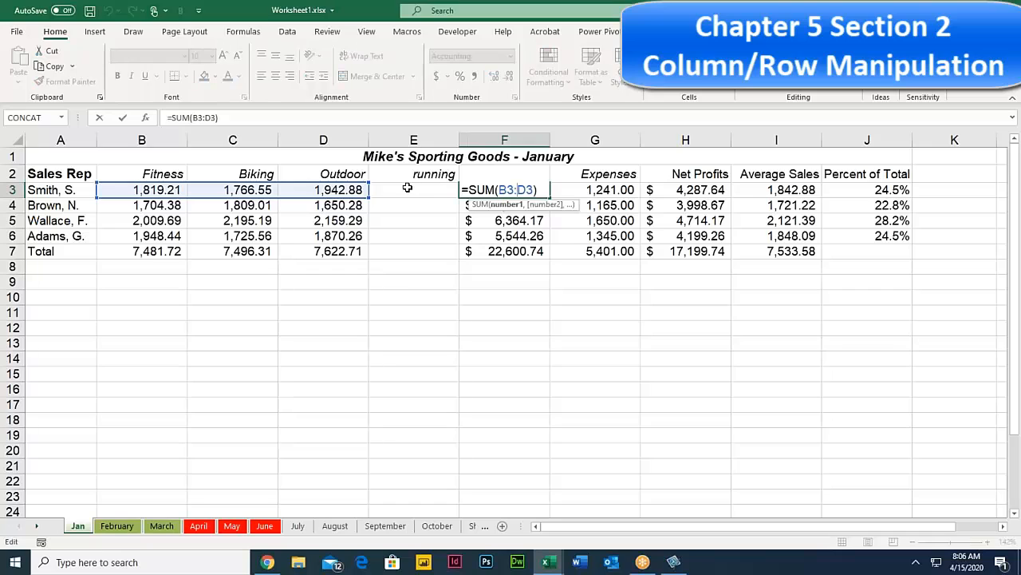
{"action": "key", "text": "ctrl+Return"}
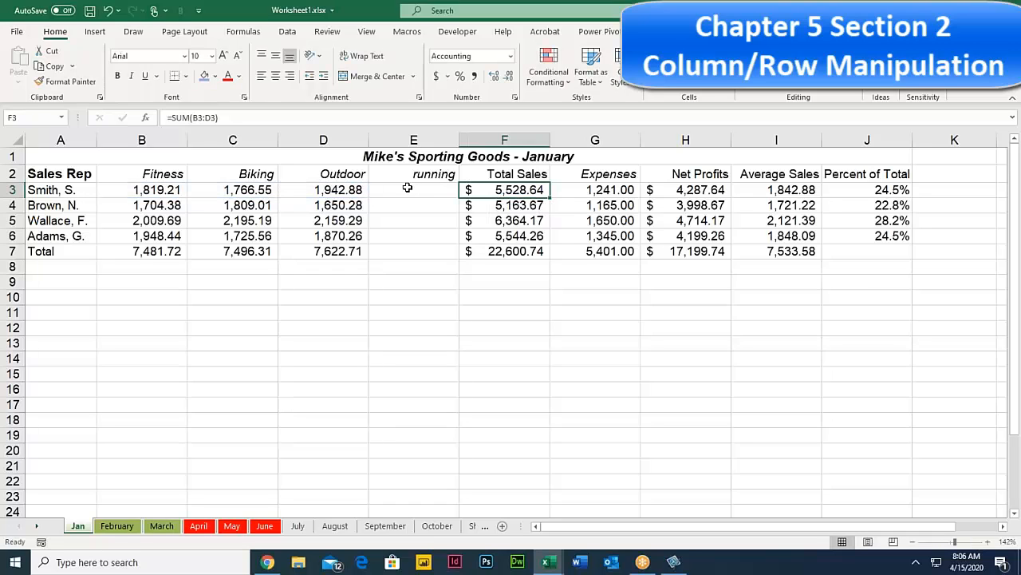
{"action": "left_click", "coordinate": [431, 193]}
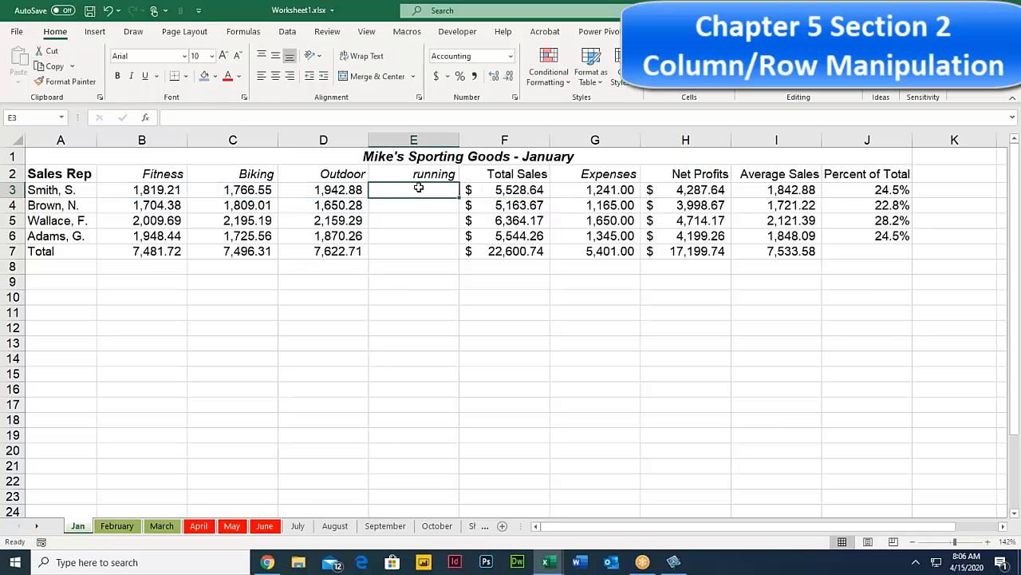
{"action": "type", "text": "4544"}
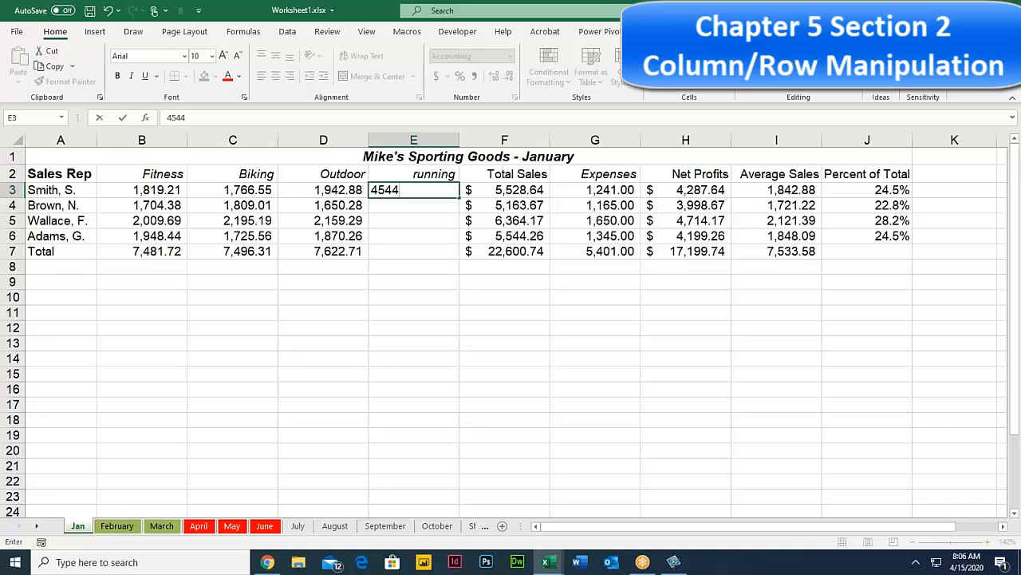
{"action": "key", "text": "Return"}
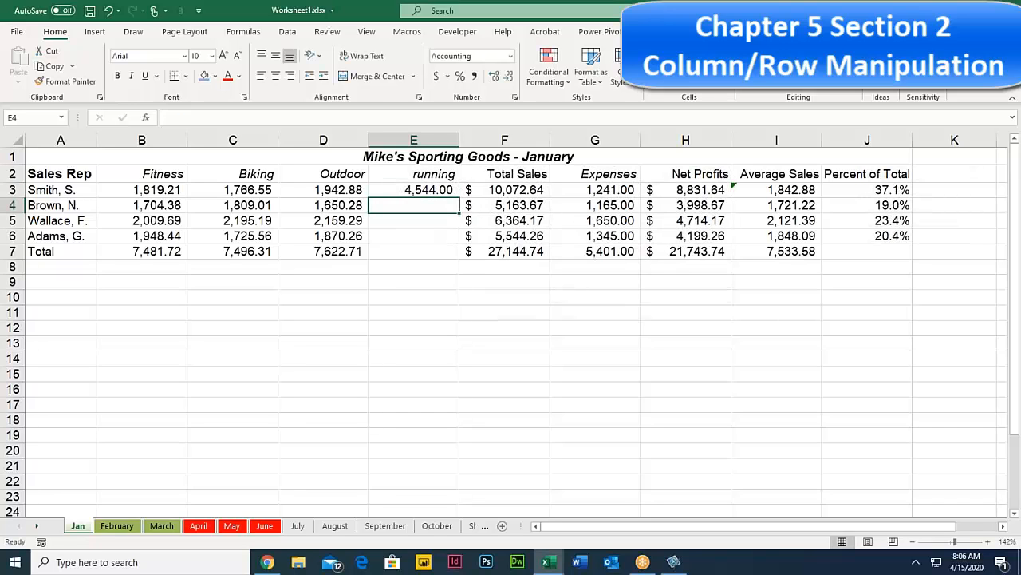
Step: Inspect the Total Sales formulas in F3 and F4 without changing them
{"action": "double_click", "coordinate": [520, 189]}
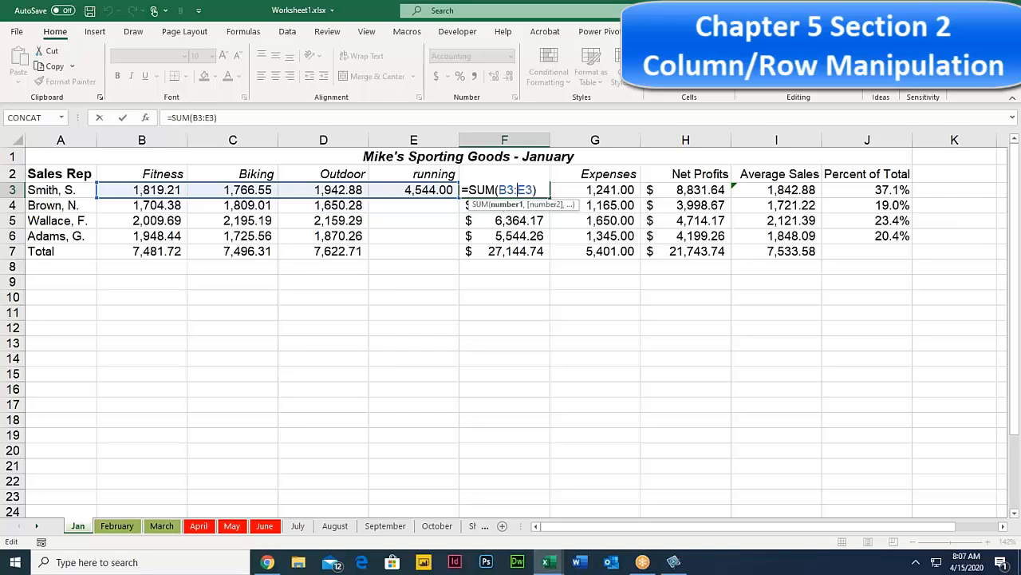
{"action": "key", "text": "Escape"}
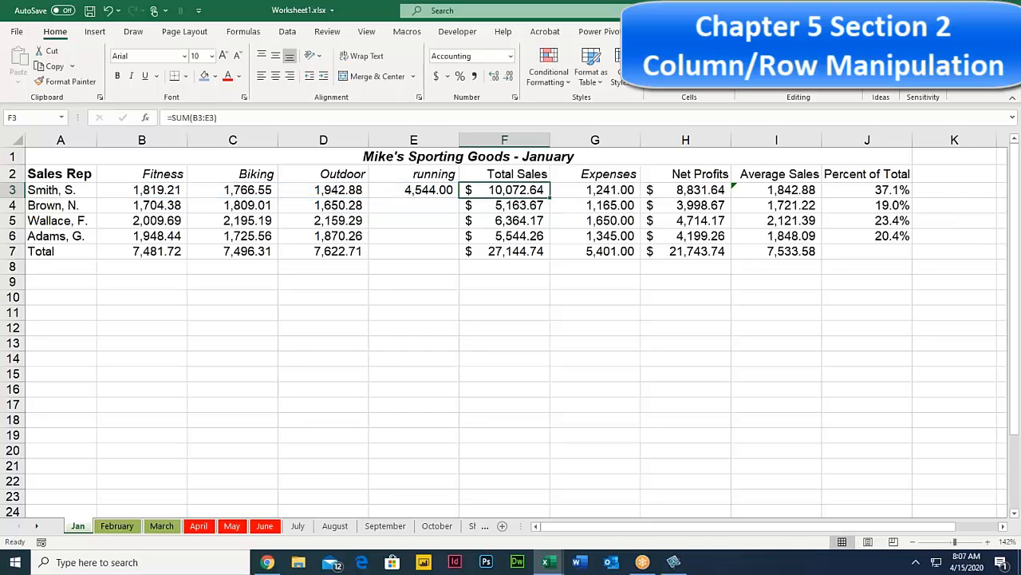
{"action": "double_click", "coordinate": [519, 206]}
{"action": "left_click", "coordinate": [412, 206]}
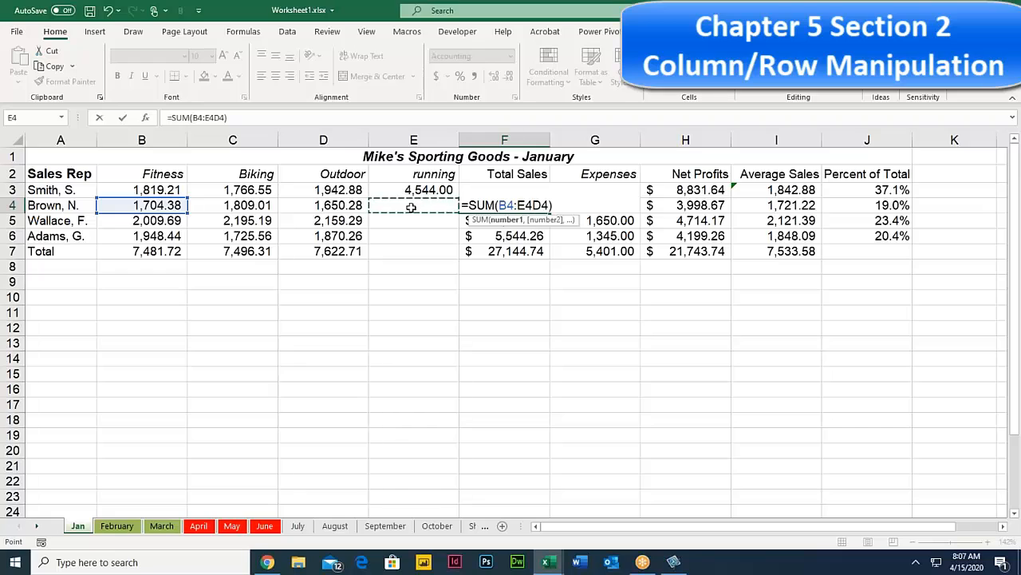
{"action": "key", "text": "Escape"}
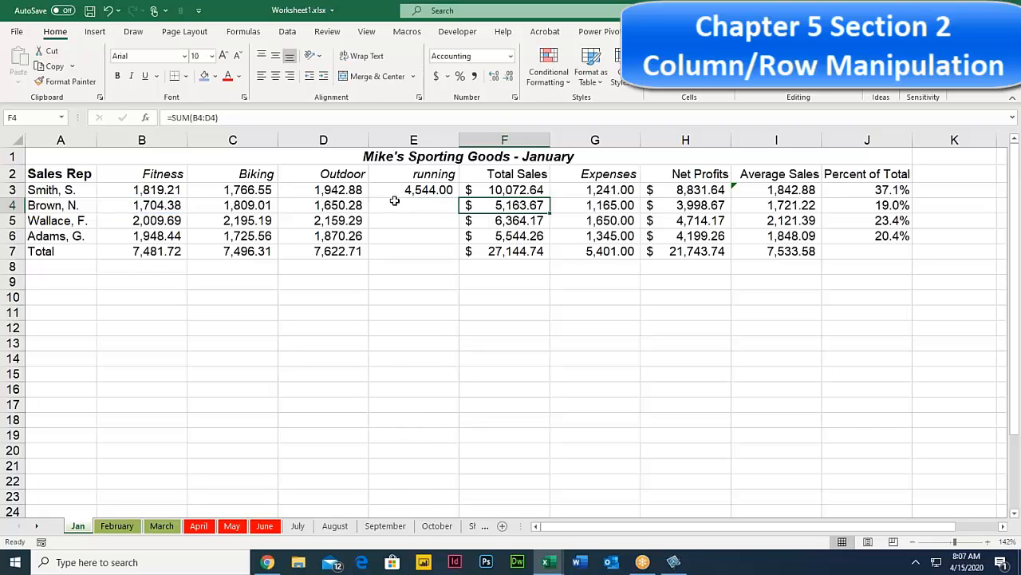
Step: Fill 4,544.00 from E3 down through E7 and review the range summed in F4
{"action": "left_click", "coordinate": [419, 189]}
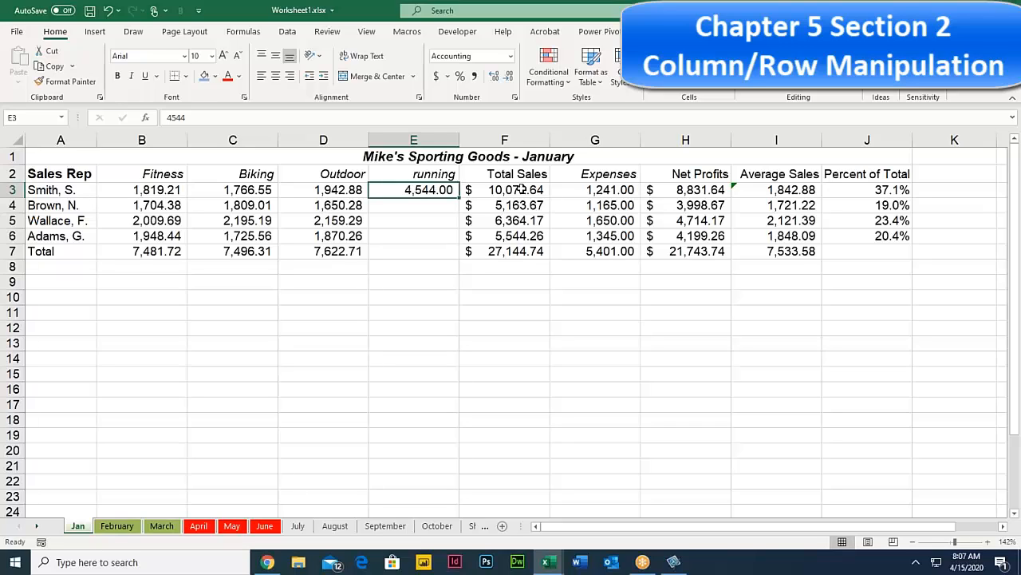
{"action": "left_click_drag", "start_coordinate": [460, 197], "coordinate": [463, 259]}
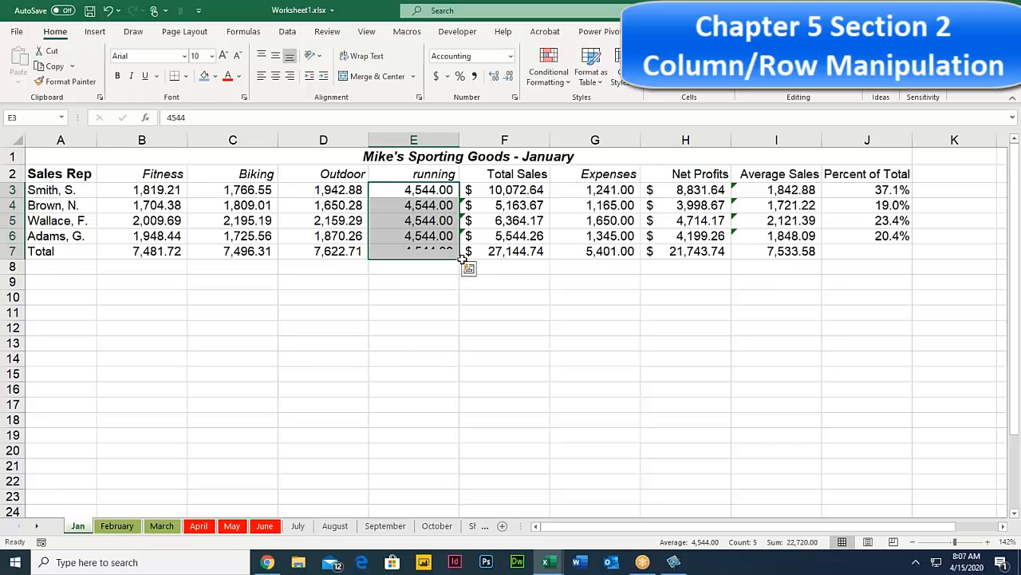
{"action": "left_click", "coordinate": [508, 205]}
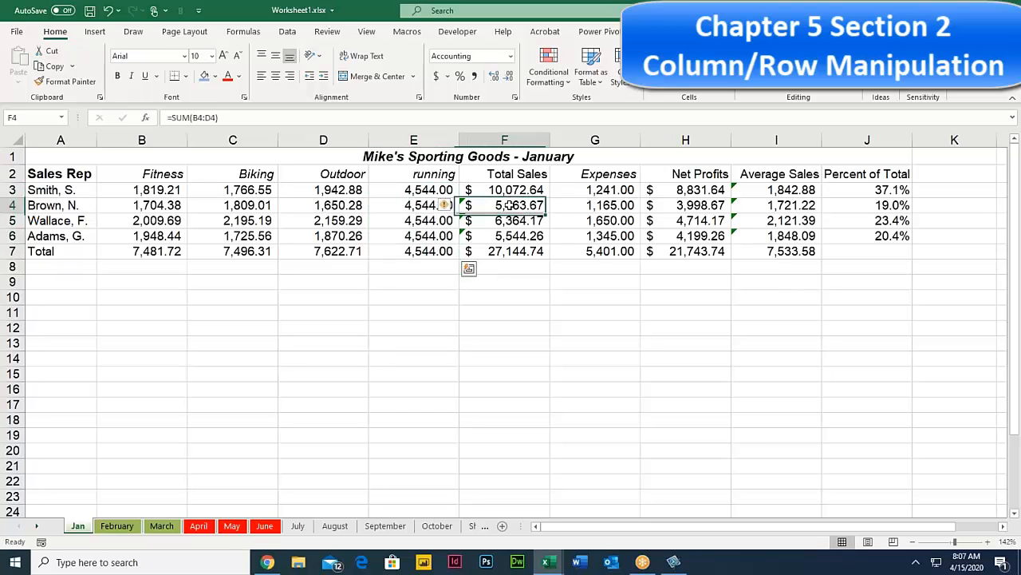
{"action": "double_click", "coordinate": [507, 204]}
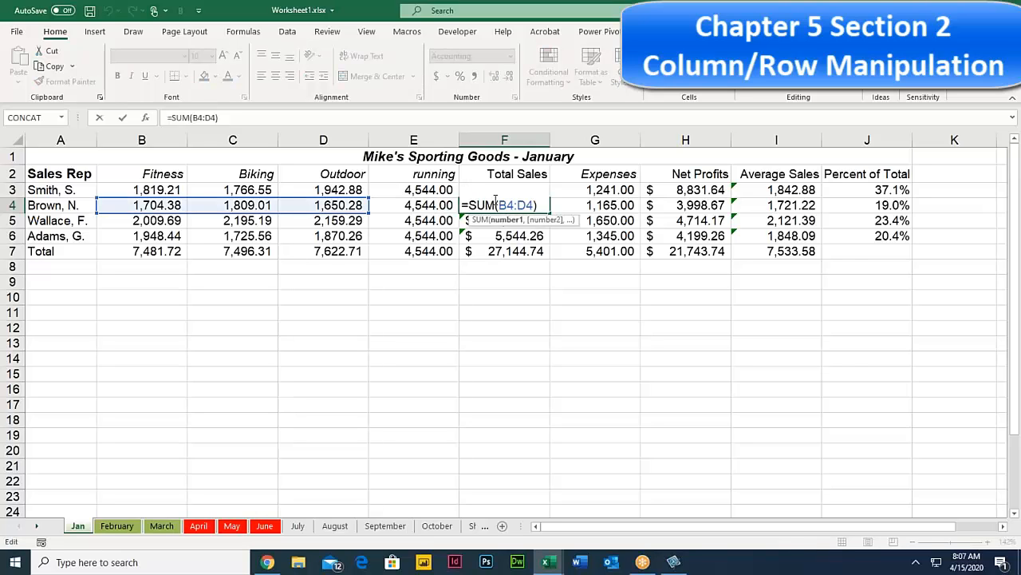
{"action": "key", "text": "Escape"}
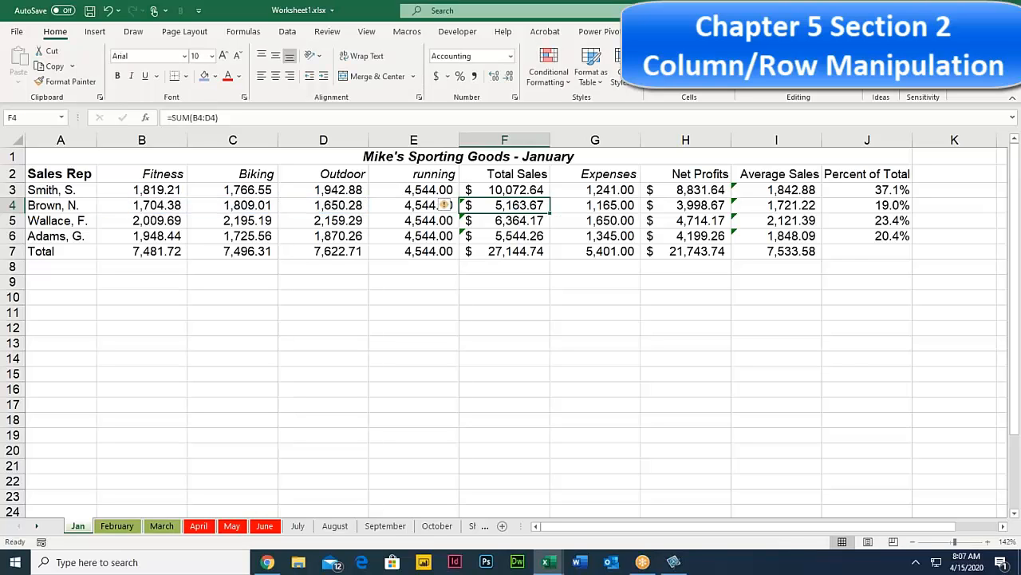
Step: Compare the Total Sales formulas in F3, F4 and F5
{"action": "left_click", "coordinate": [501, 191]}
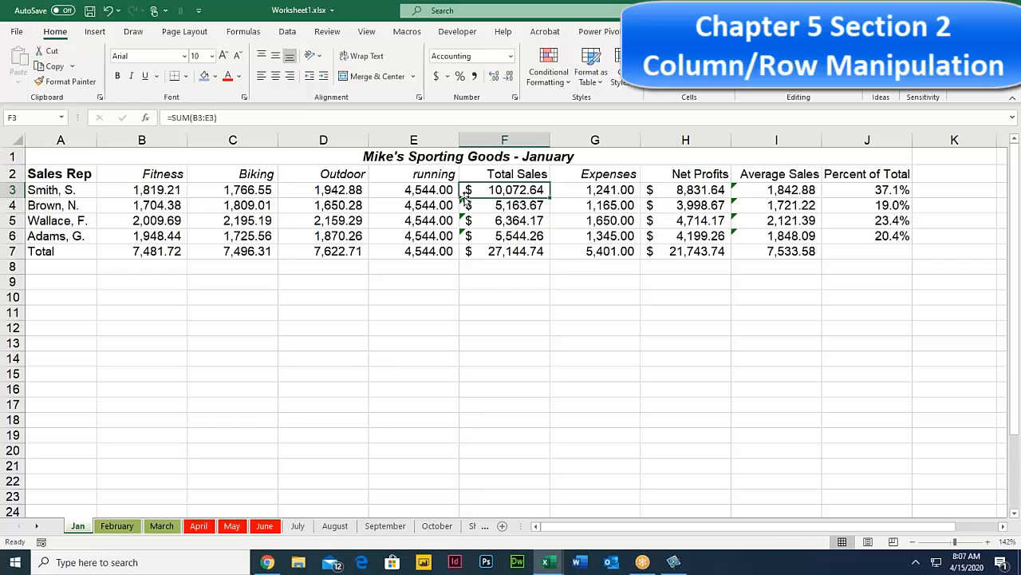
{"action": "key", "text": "ctrl+c"}
{"action": "left_click", "coordinate": [509, 204]}
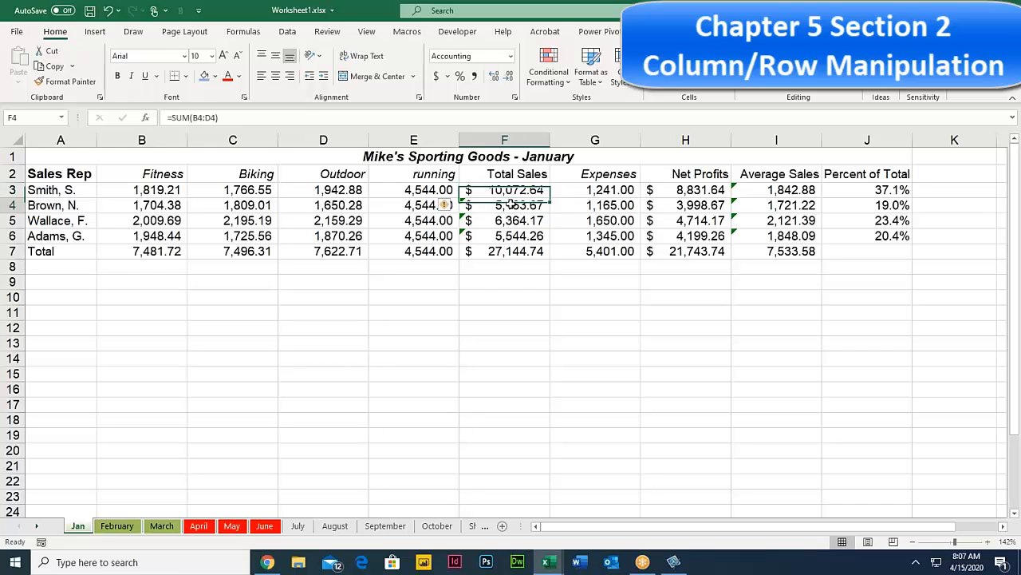
{"action": "key", "text": "Escape"}
{"action": "left_click", "coordinate": [498, 220]}
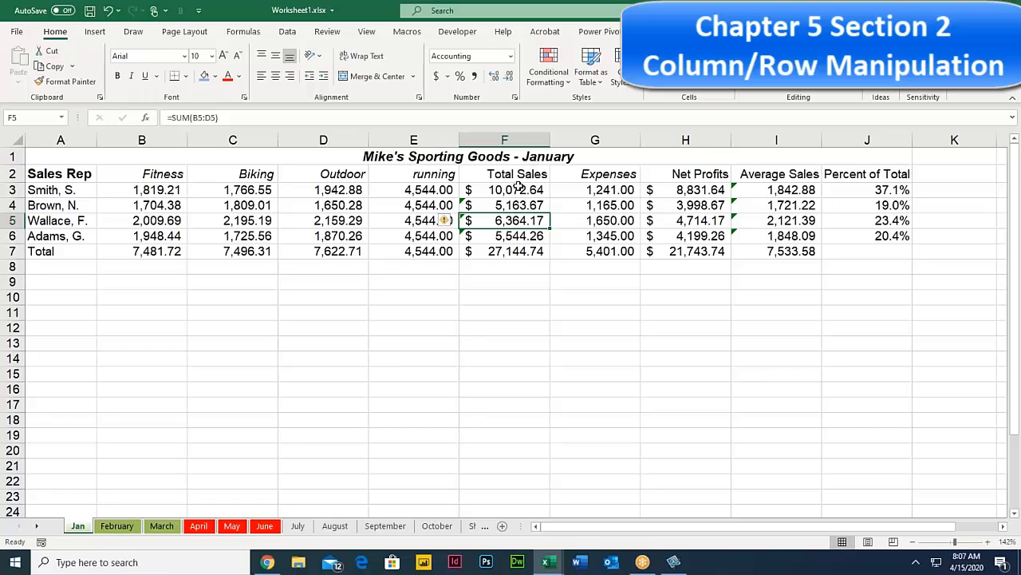
{"action": "left_click", "coordinate": [515, 190]}
{"action": "left_click", "coordinate": [514, 205]}
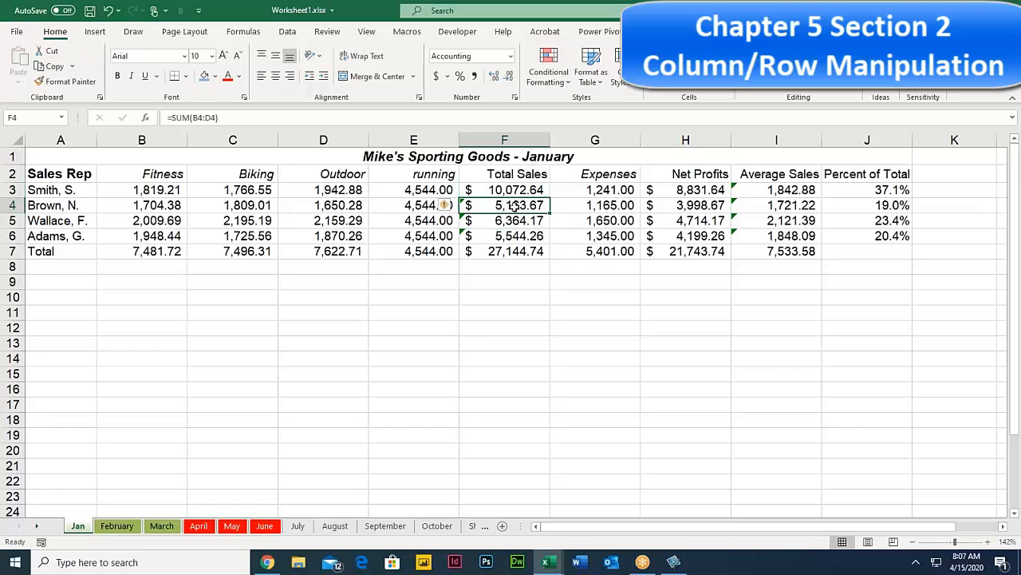
{"action": "left_click", "coordinate": [515, 220]}
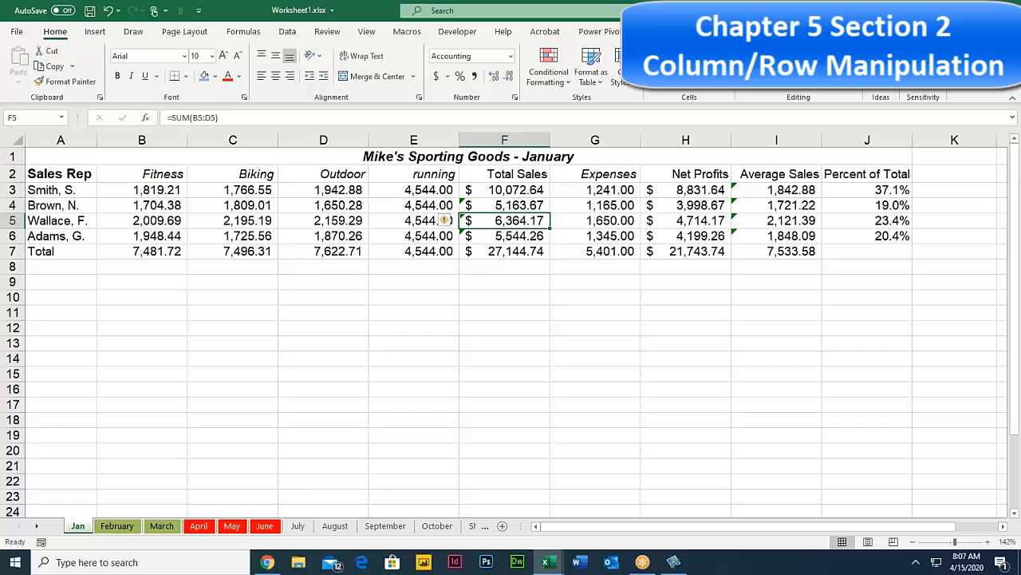
Step: Delete the running column E
{"action": "left_click", "coordinate": [499, 175]}
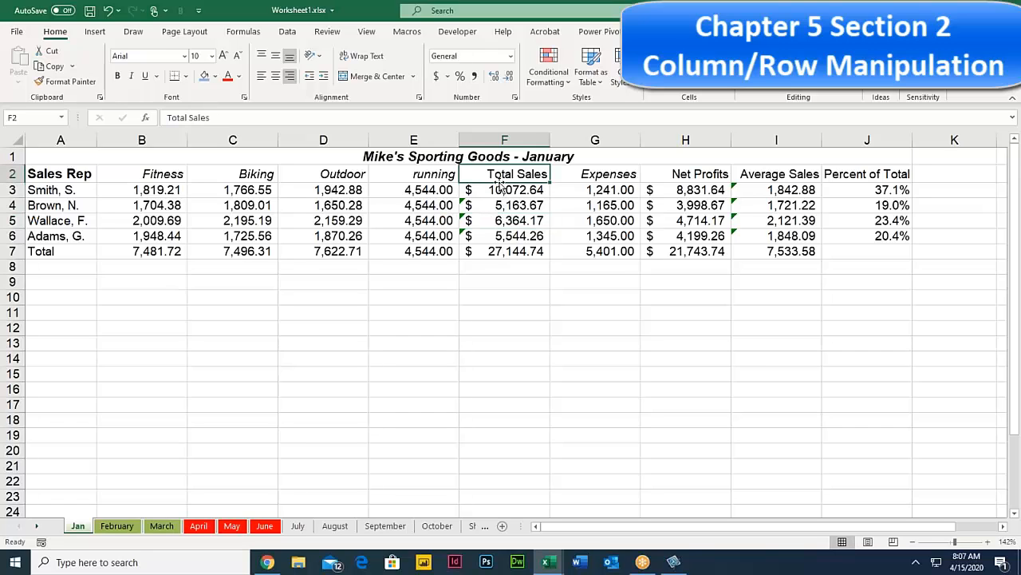
{"action": "right_click", "coordinate": [415, 140]}
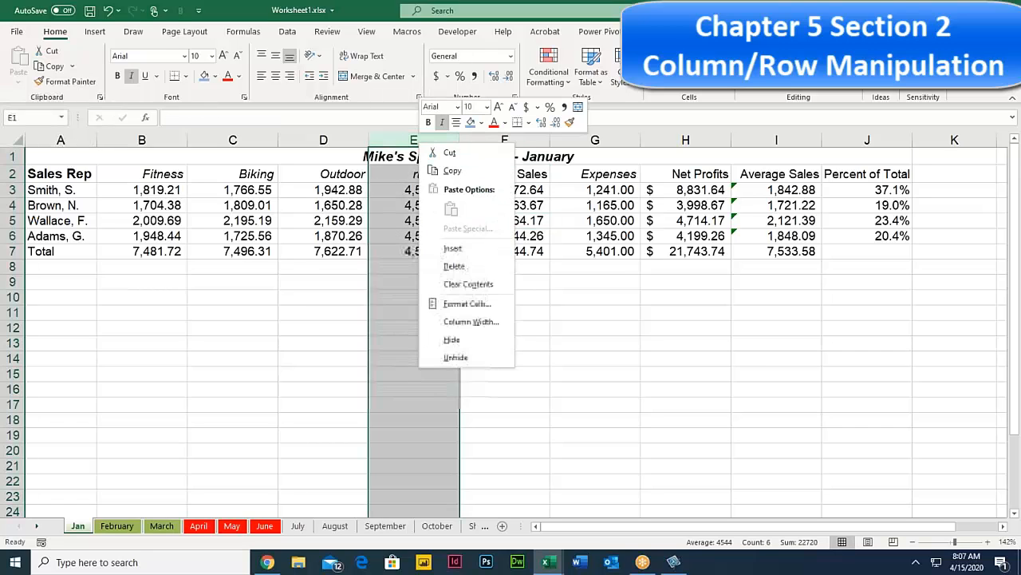
{"action": "left_click", "coordinate": [454, 266]}
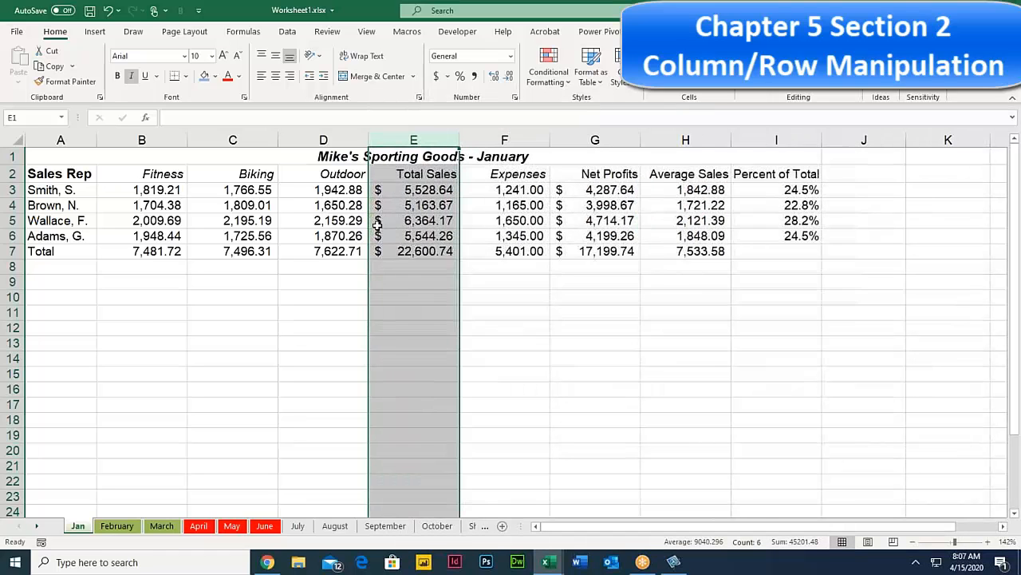
Step: Review the recalculated Total Sales formulas in E3 through E7 and the Net Profits formula in G3
{"action": "left_click", "coordinate": [415, 190]}
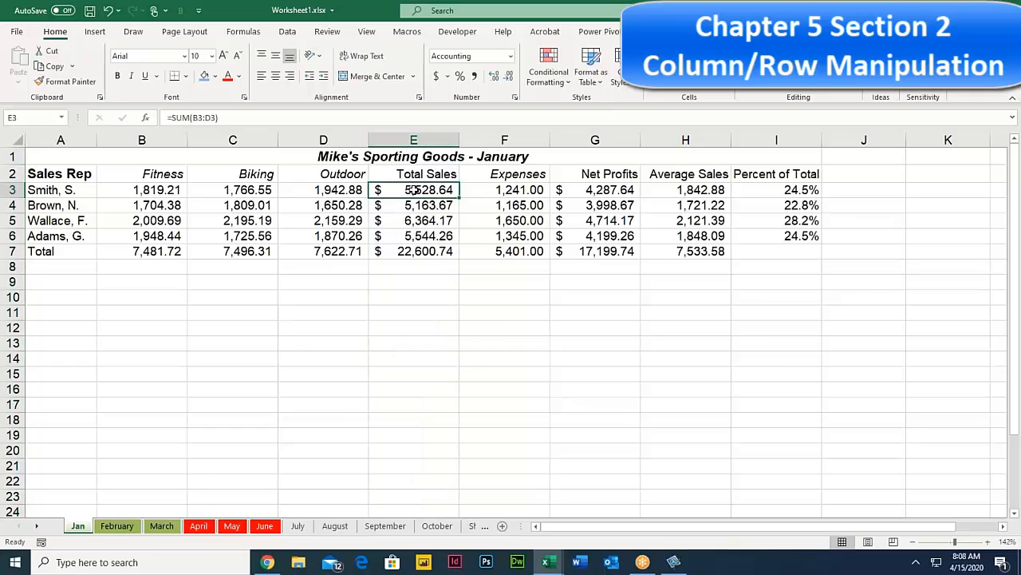
{"action": "double_click", "coordinate": [412, 190]}
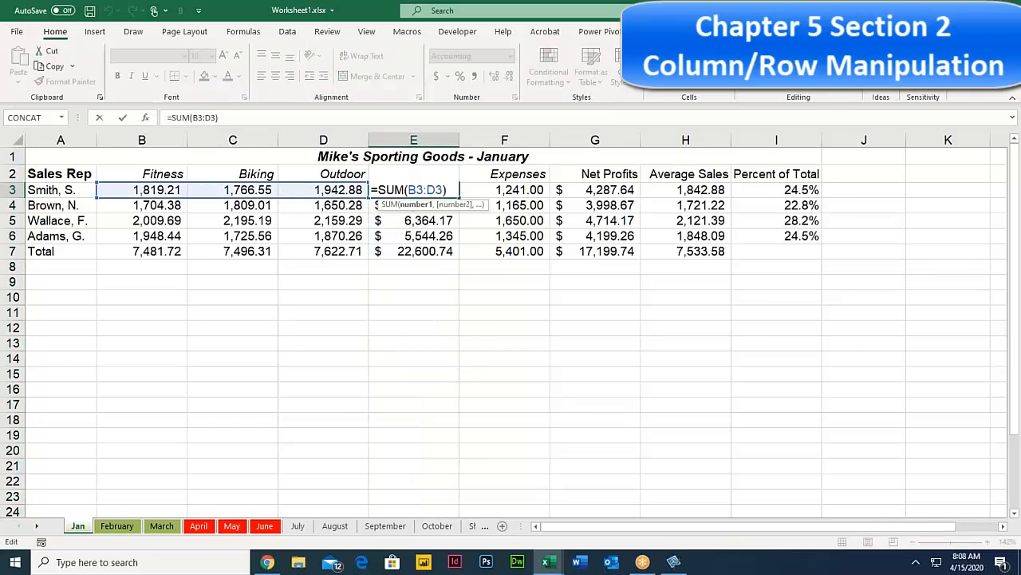
{"action": "key", "text": "Return"}
{"action": "double_click", "coordinate": [417, 205]}
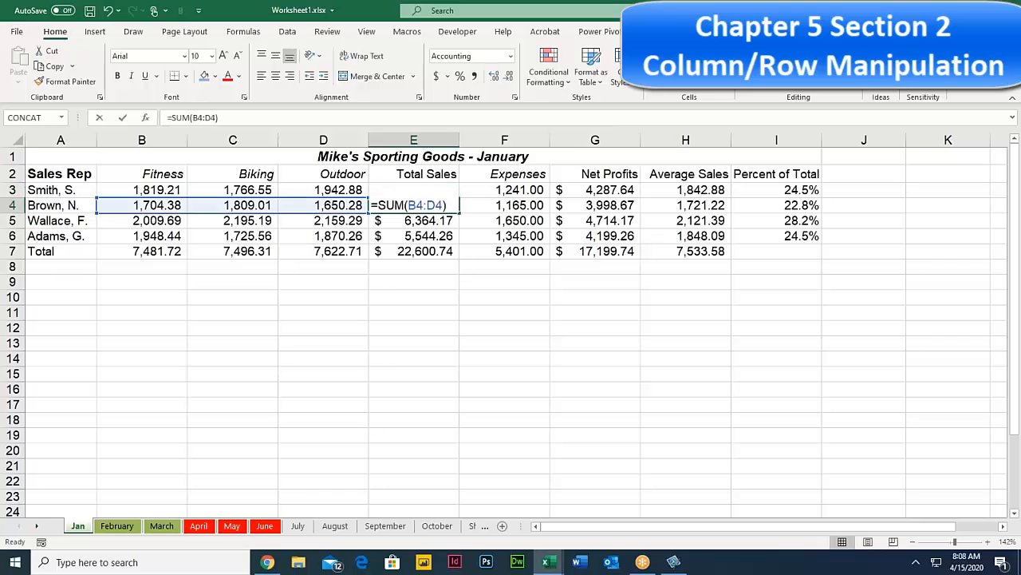
{"action": "key", "text": "Escape"}
{"action": "double_click", "coordinate": [421, 220]}
{"action": "key", "text": "Escape"}
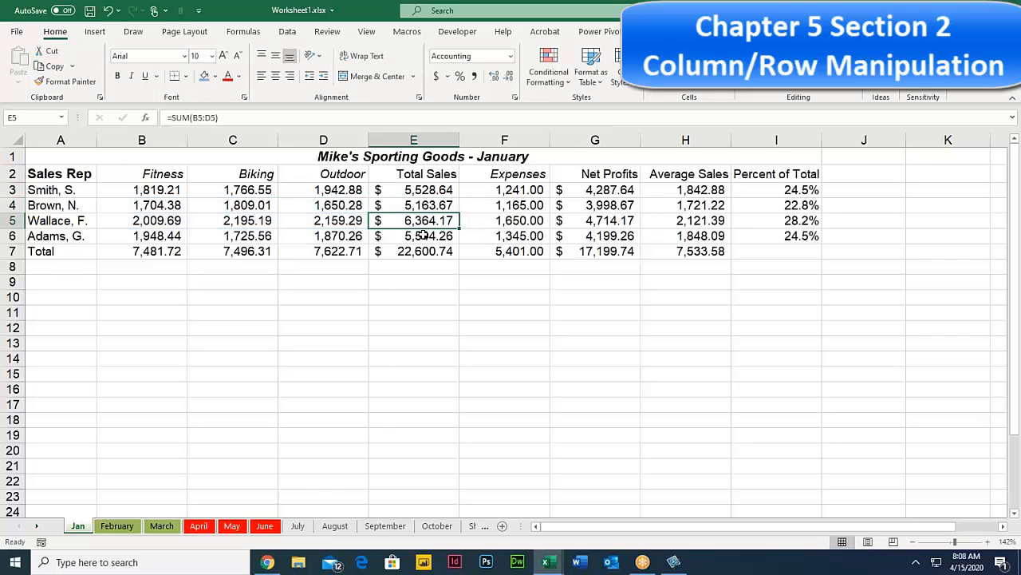
{"action": "double_click", "coordinate": [418, 235]}
{"action": "key", "text": "Escape"}
{"action": "left_click", "coordinate": [414, 251]}
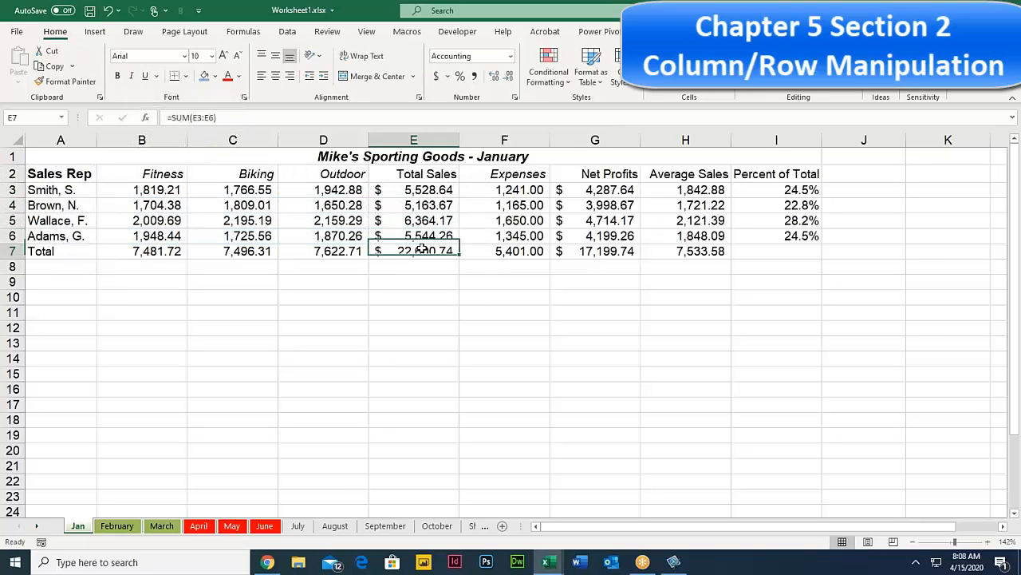
{"action": "left_click", "coordinate": [606, 190]}
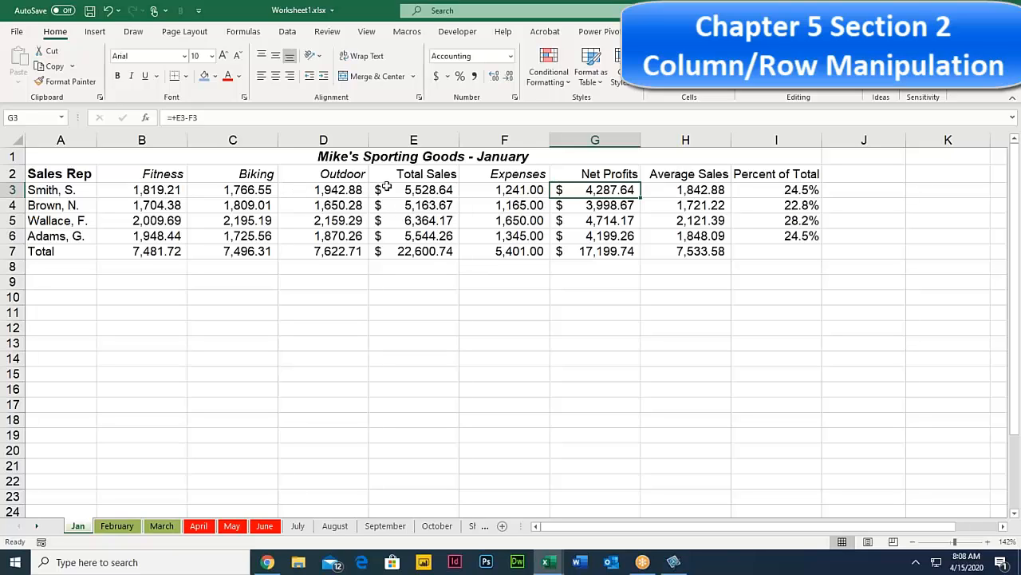
Step: Select cells E2, E3 and C3, then columns C through E, ending on cell D5
{"action": "left_click", "coordinate": [415, 179]}
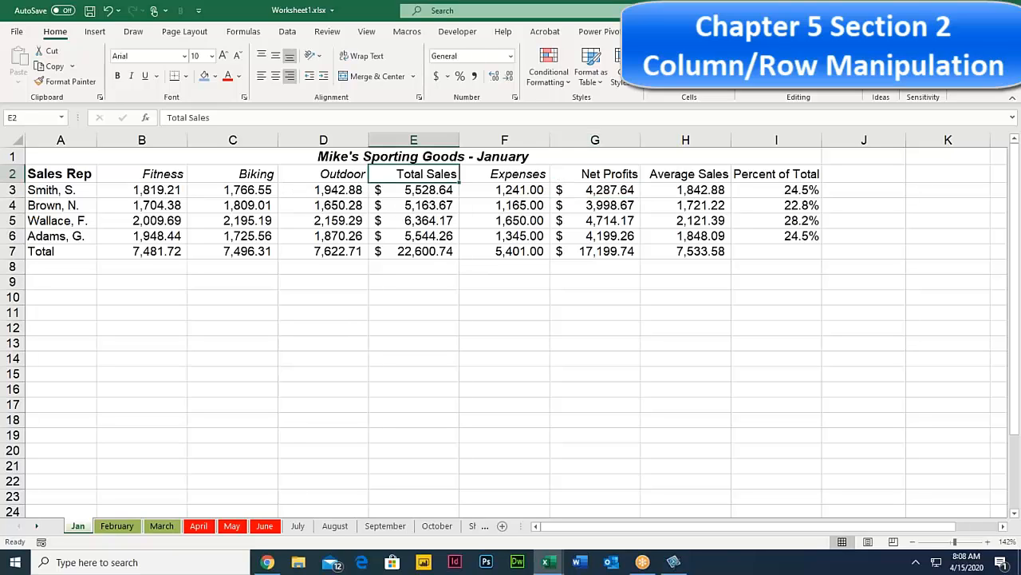
{"action": "left_click", "coordinate": [389, 185]}
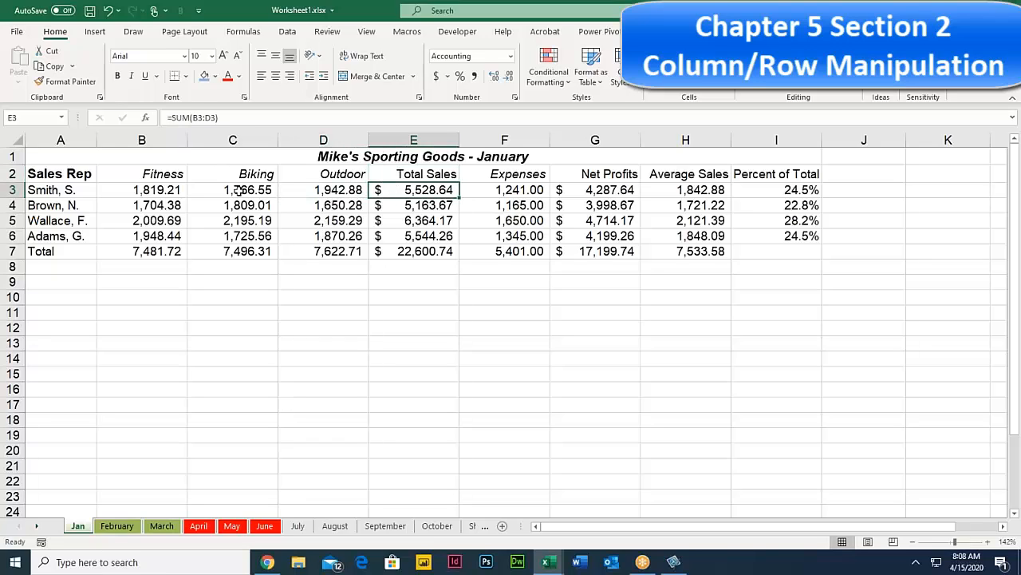
{"action": "left_click", "coordinate": [196, 187]}
{"action": "left_click", "coordinate": [231, 137]}
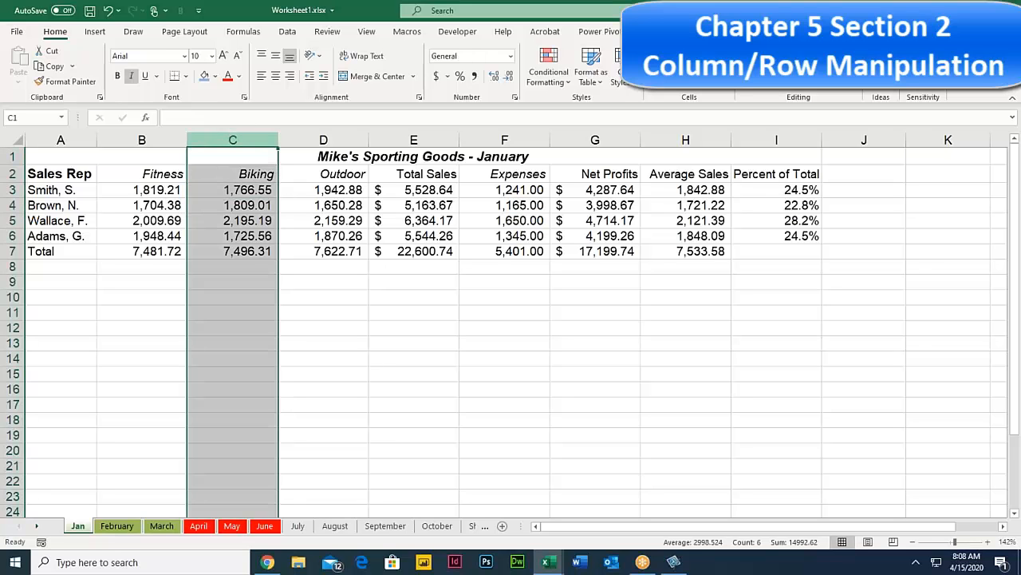
{"action": "left_click", "coordinate": [361, 139]}
{"action": "left_click", "coordinate": [411, 140]}
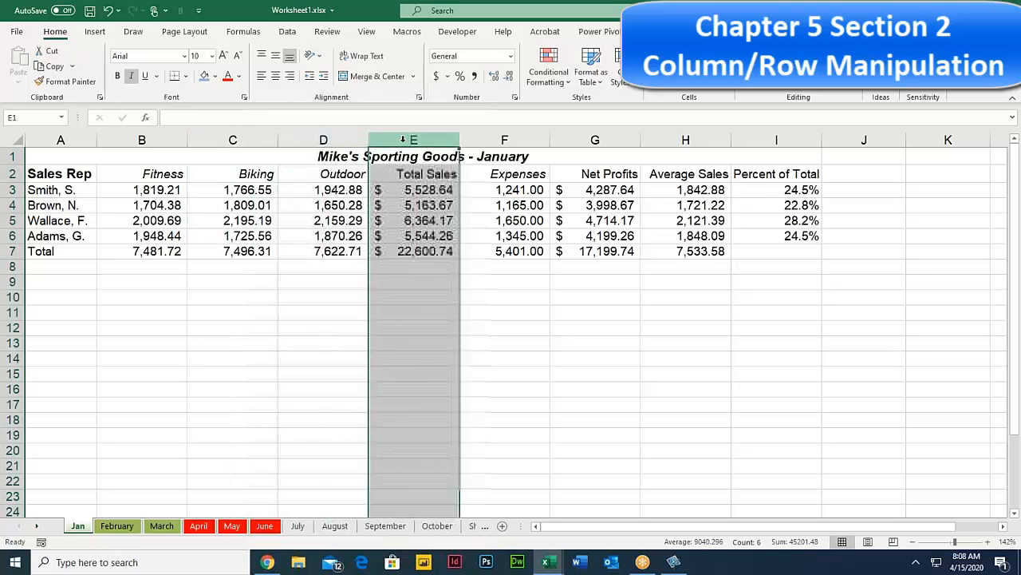
{"action": "left_click", "coordinate": [232, 140]}
{"action": "left_click", "coordinate": [322, 139]}
{"action": "left_click", "coordinate": [297, 217]}
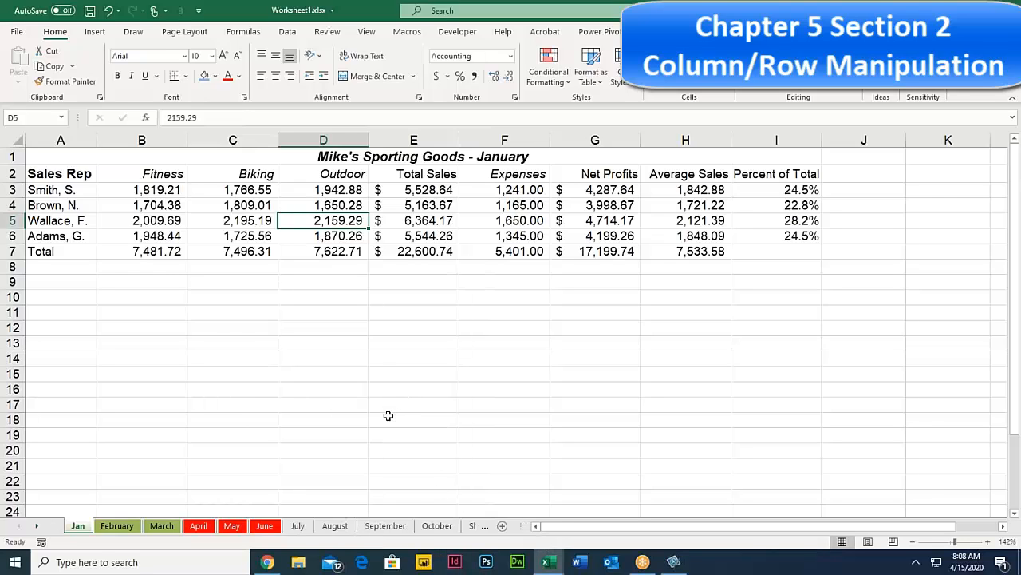
Step: On the July sheet, widen columns D, G and B and select Smith's figures B3:G3
{"action": "left_click", "coordinate": [297, 526]}
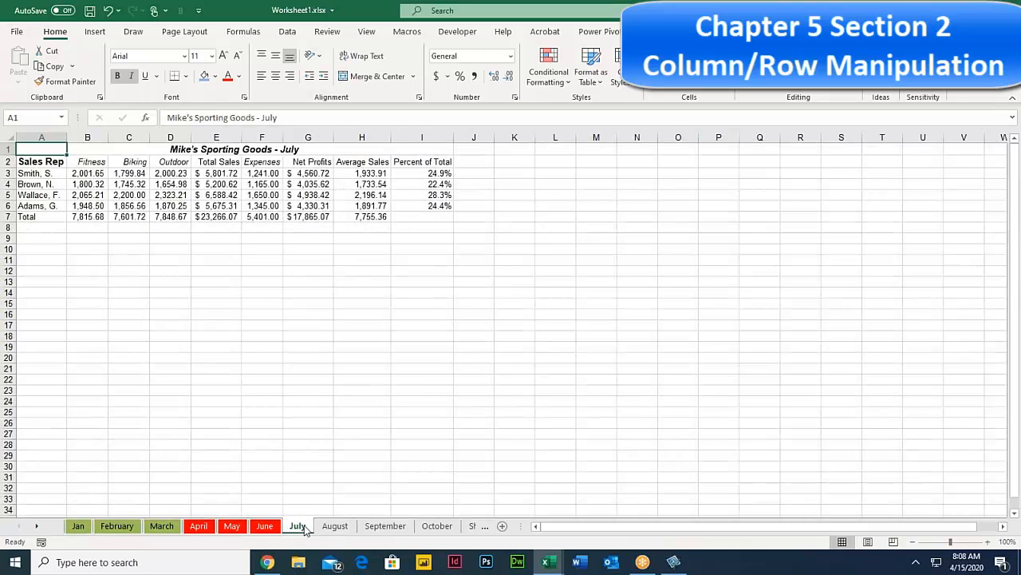
{"action": "left_click", "coordinate": [218, 196]}
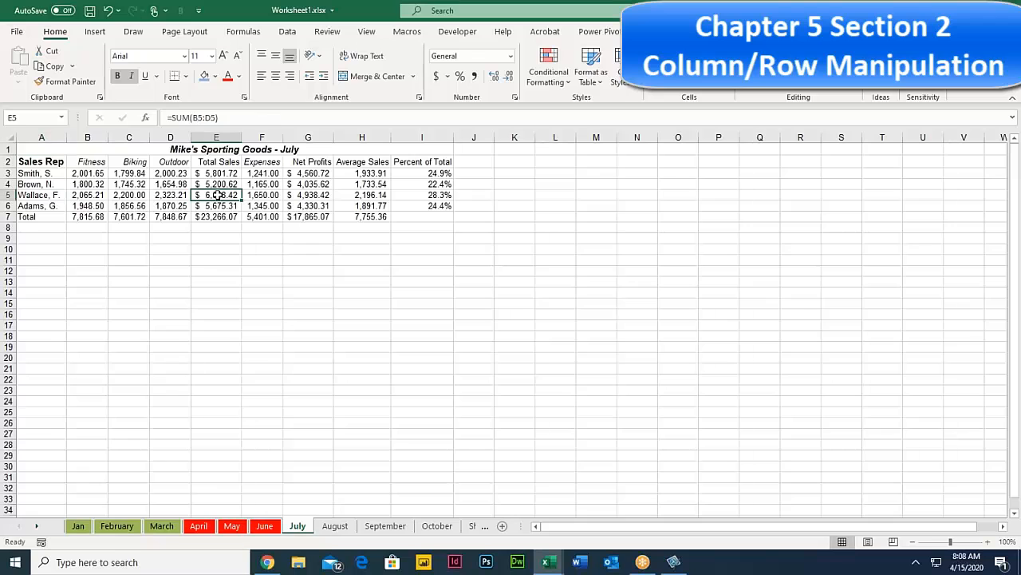
{"action": "left_click_drag", "start_coordinate": [190, 137], "coordinate": [214, 137]}
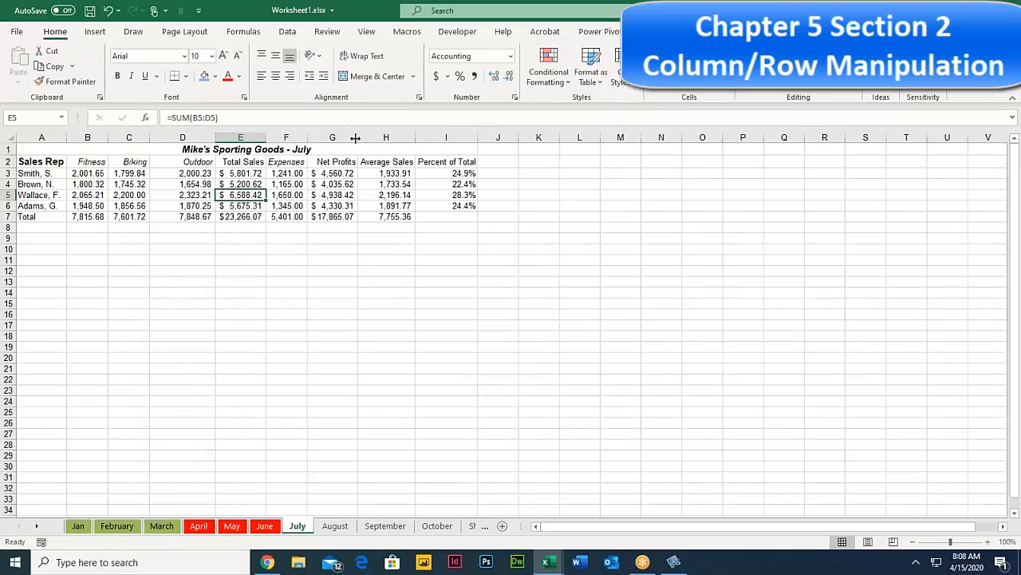
{"action": "left_click_drag", "start_coordinate": [357, 135], "coordinate": [384, 134]}
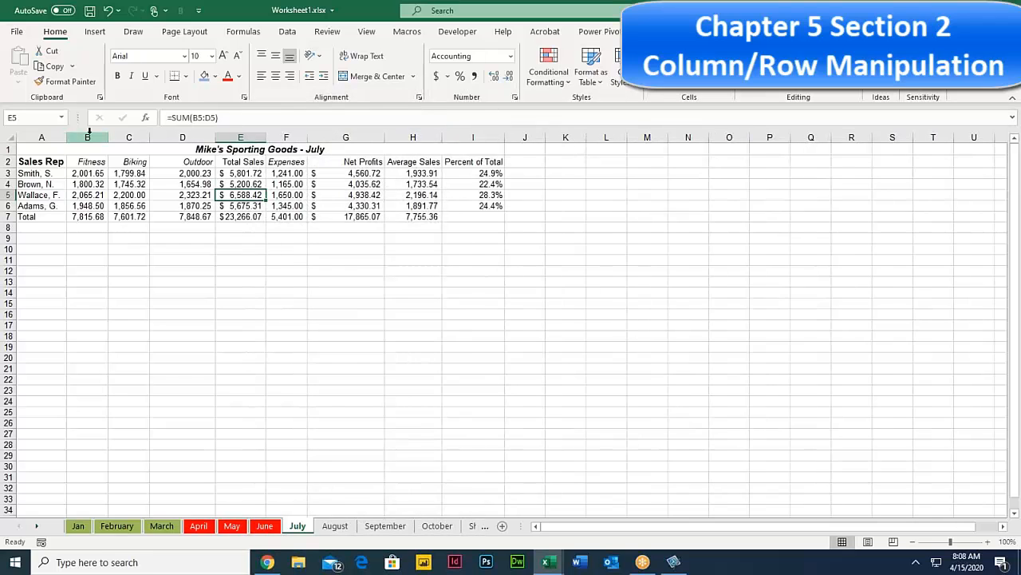
{"action": "left_click_drag", "start_coordinate": [108, 137], "coordinate": [137, 138]}
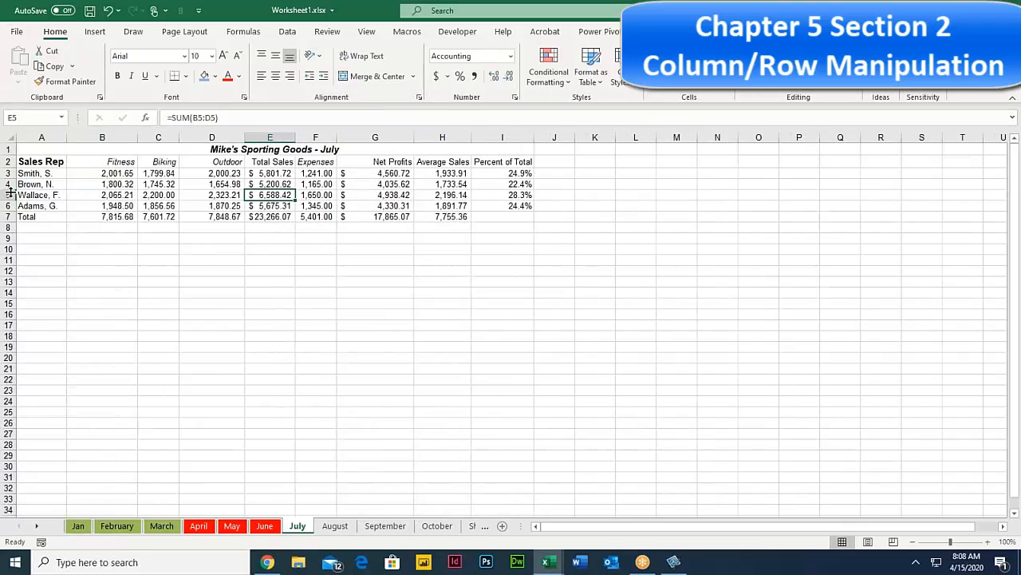
{"action": "left_click_drag", "start_coordinate": [112, 173], "coordinate": [408, 177]}
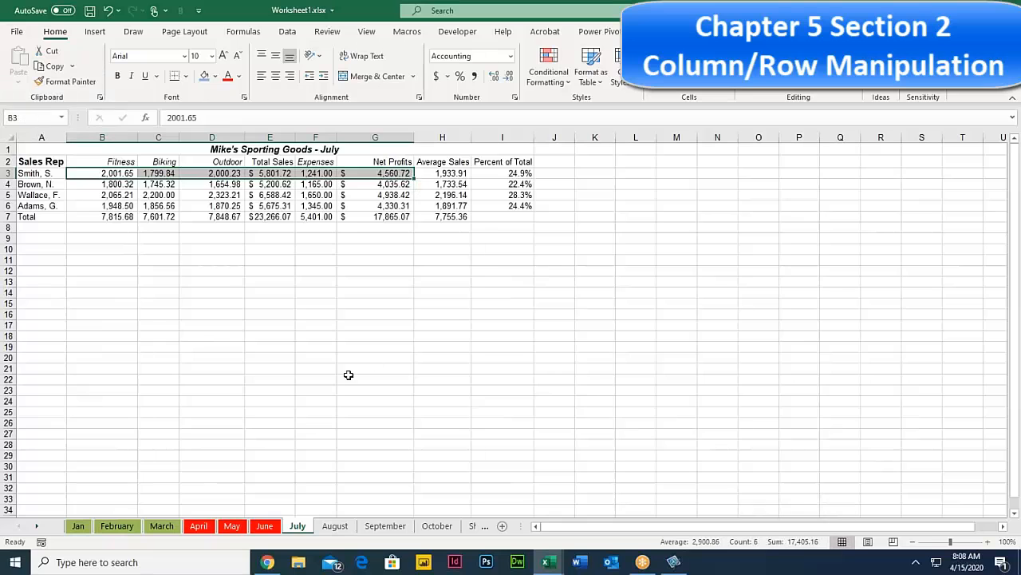
Step: On the August sheet, widen columns C and F and auto-fit columns H and I
{"action": "left_click", "coordinate": [336, 526]}
{"action": "left_click_drag", "start_coordinate": [151, 137], "coordinate": [171, 137]}
{"action": "left_click_drag", "start_coordinate": [307, 138], "coordinate": [330, 137]}
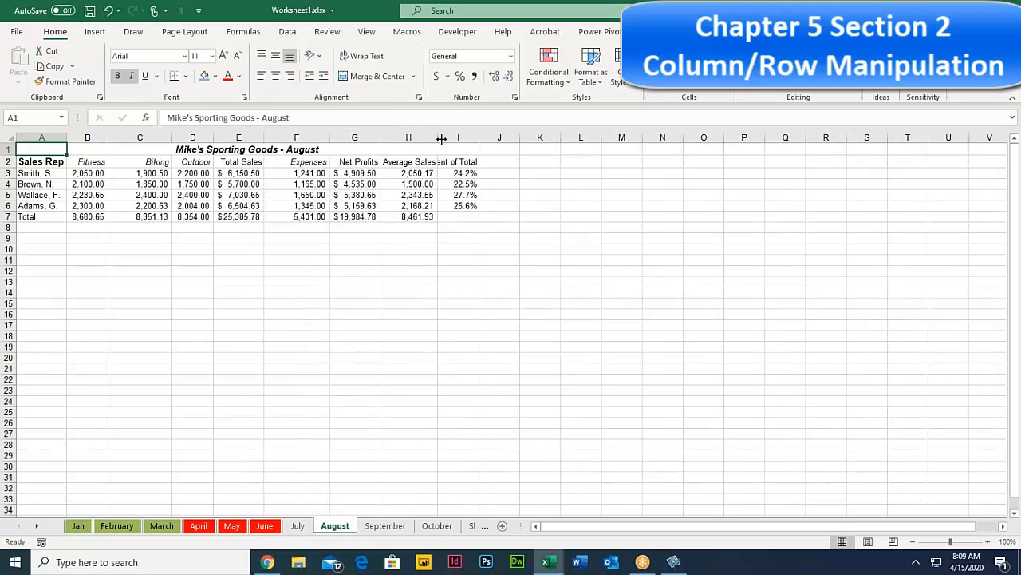
{"action": "left_click_drag", "start_coordinate": [434, 137], "coordinate": [459, 137]}
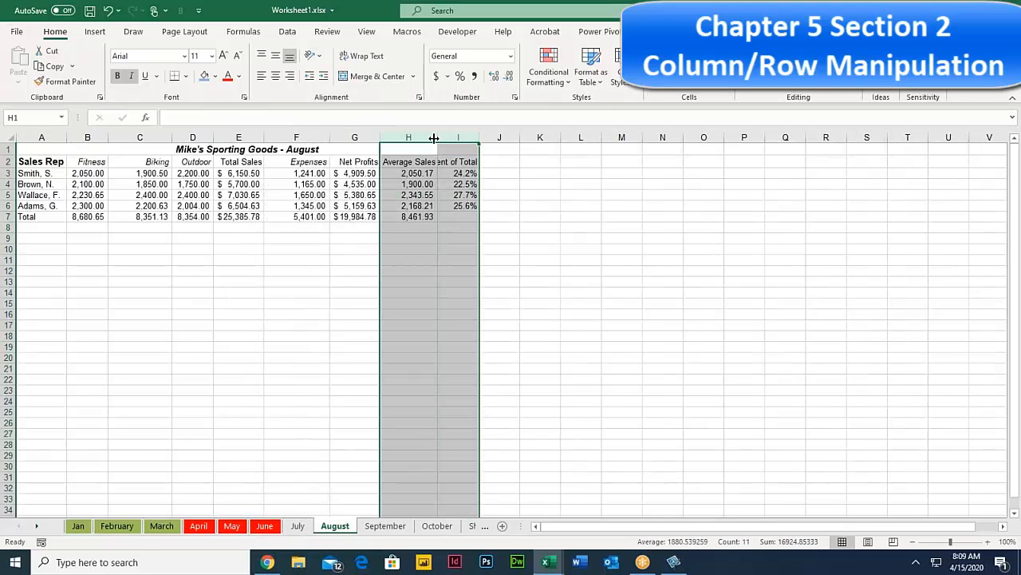
{"action": "double_click", "coordinate": [433, 137]}
{"action": "left_click", "coordinate": [383, 284]}
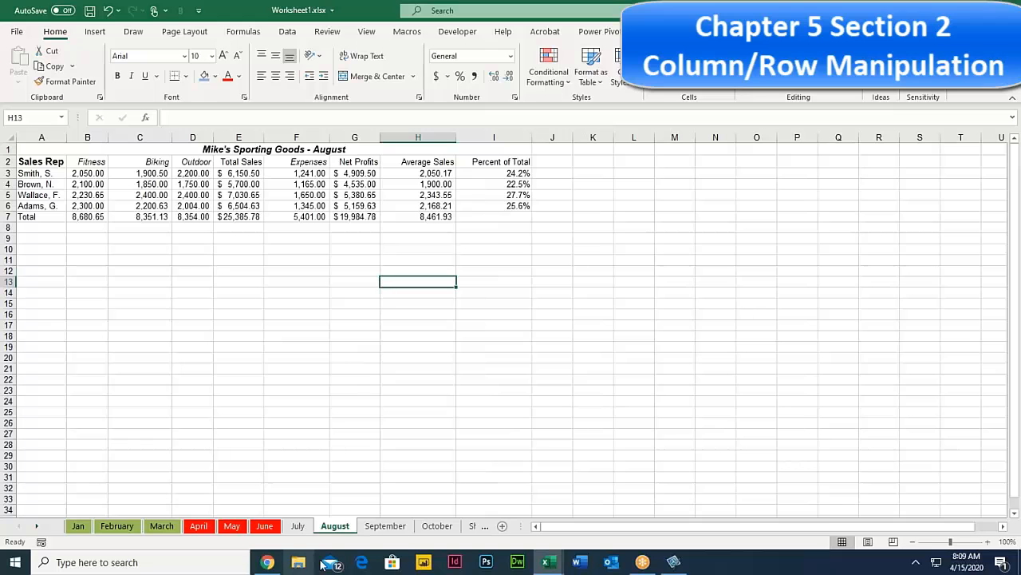
{"action": "left_click", "coordinate": [396, 526]}
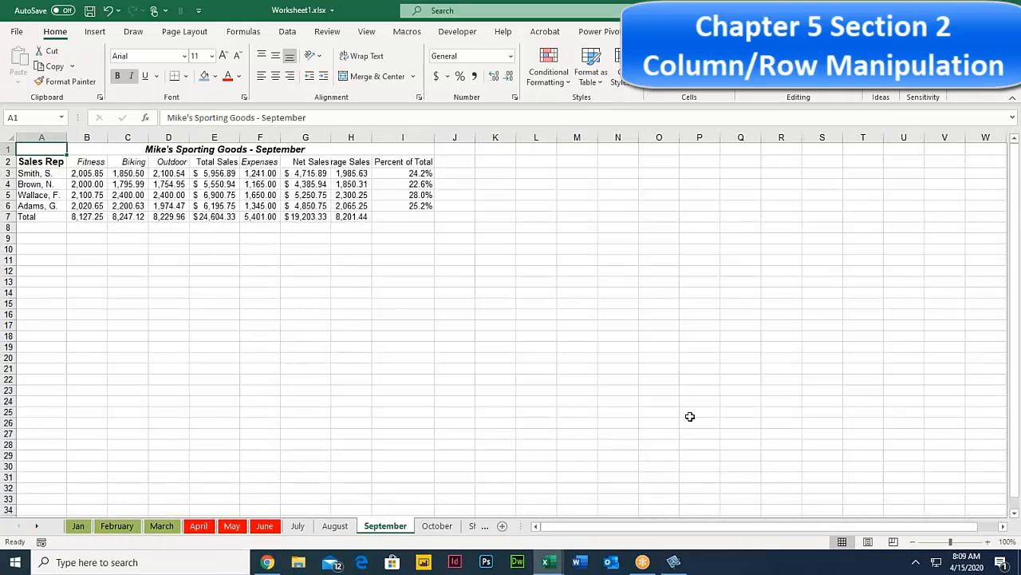
Step: Zoom in on September, then compare the July, August and September sheets, ending on July
{"action": "left_click", "coordinate": [962, 544]}
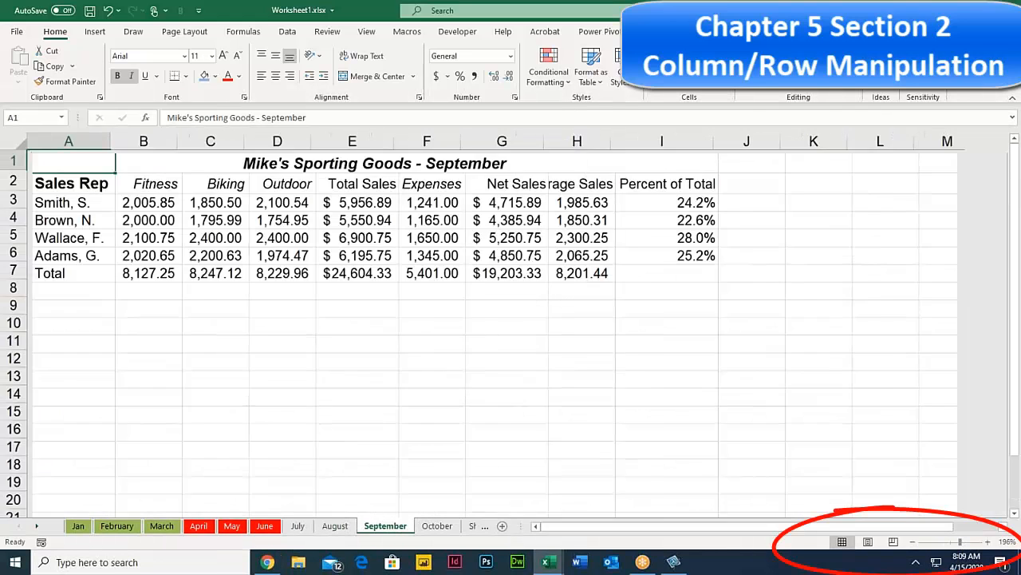
{"action": "left_click", "coordinate": [598, 359]}
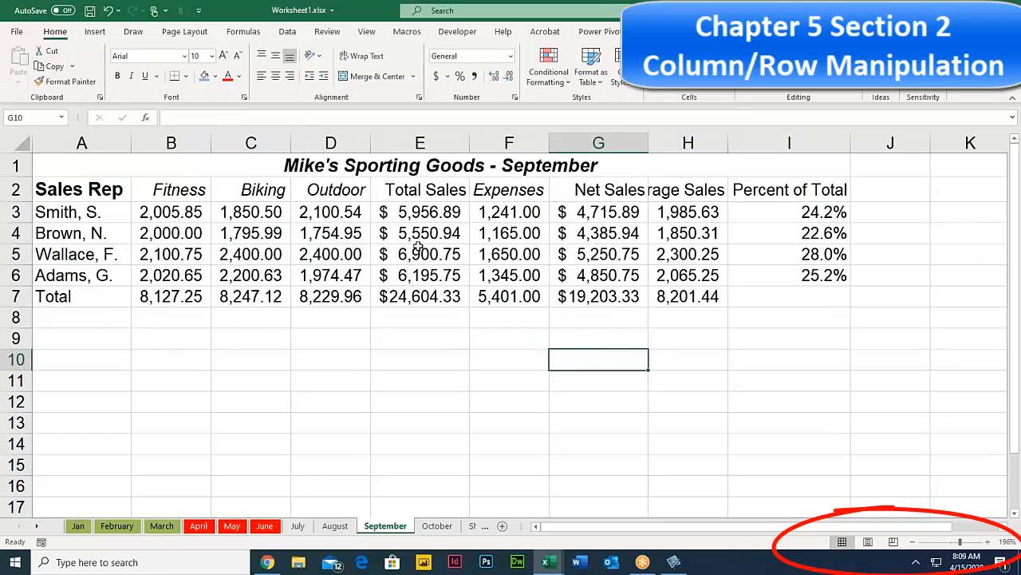
{"action": "left_click", "coordinate": [348, 240]}
{"action": "left_click", "coordinate": [301, 529]}
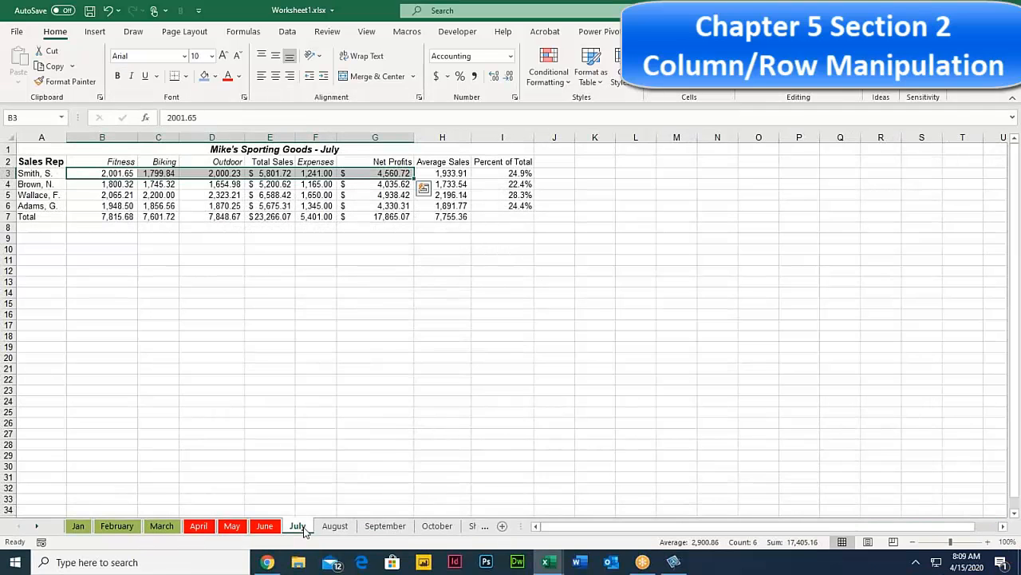
{"action": "left_click", "coordinate": [335, 528]}
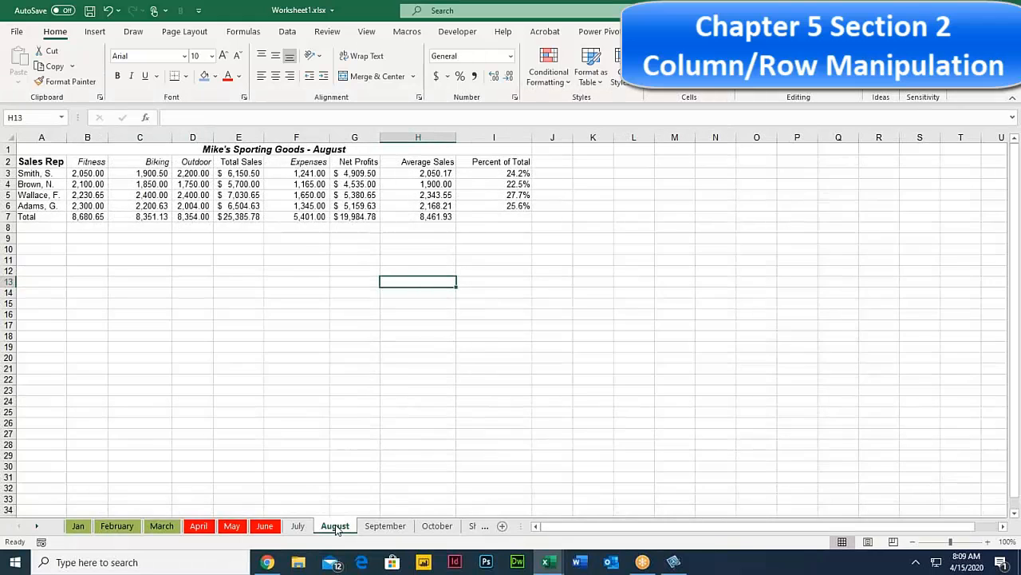
{"action": "left_click", "coordinate": [386, 527]}
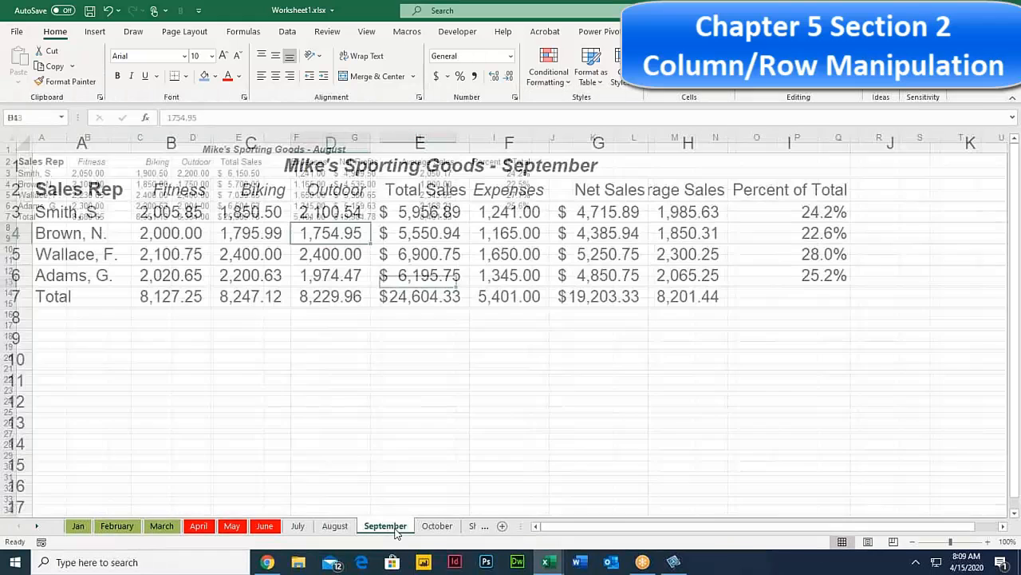
{"action": "left_click", "coordinate": [297, 528]}
{"action": "left_click", "coordinate": [335, 528]}
{"action": "left_click", "coordinate": [382, 528]}
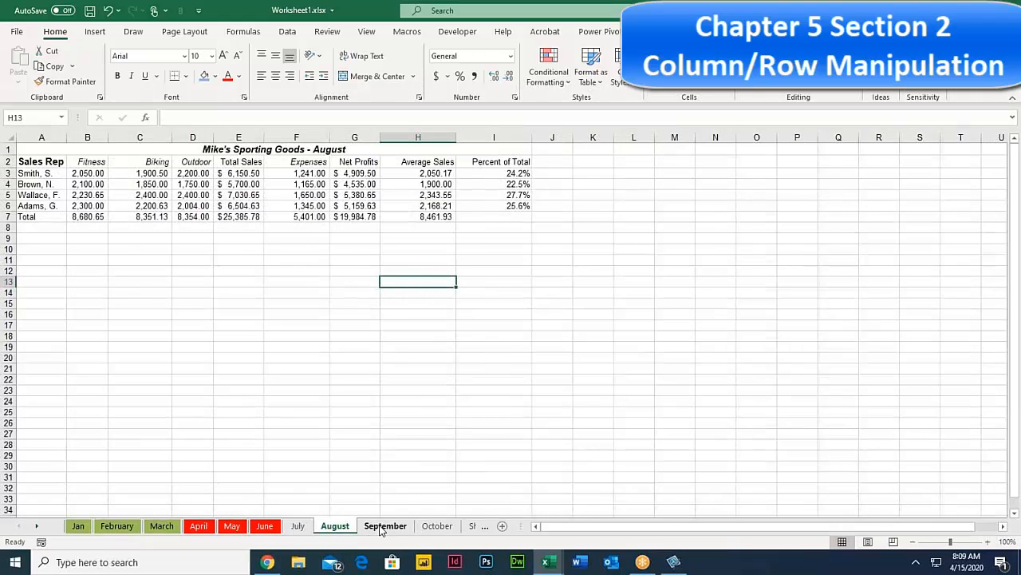
{"action": "left_click", "coordinate": [297, 529]}
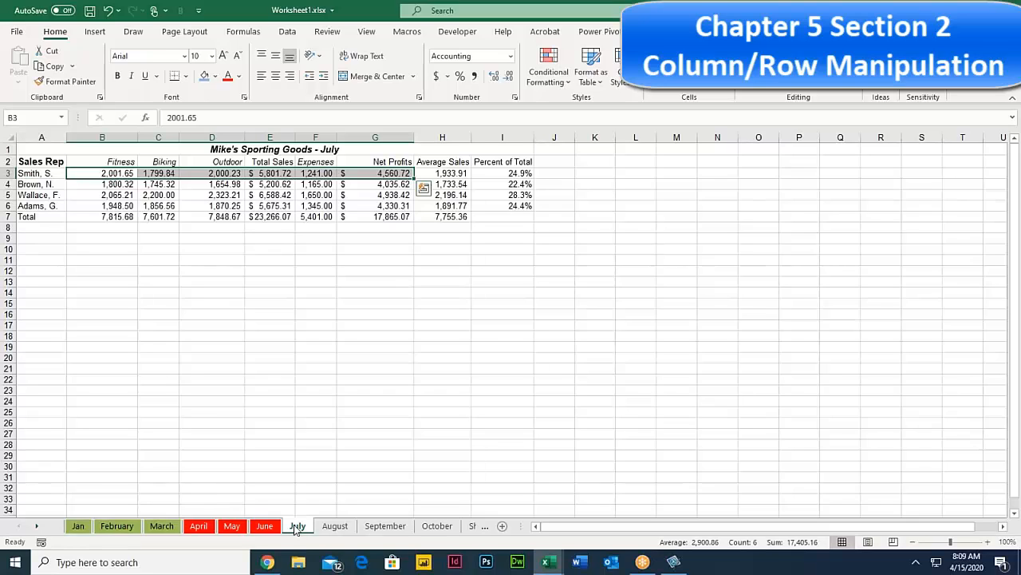
Step: Group the July–September sheets and give columns B through I one common wider width
{"action": "left_click", "coordinate": [391, 529], "text": "shift"}
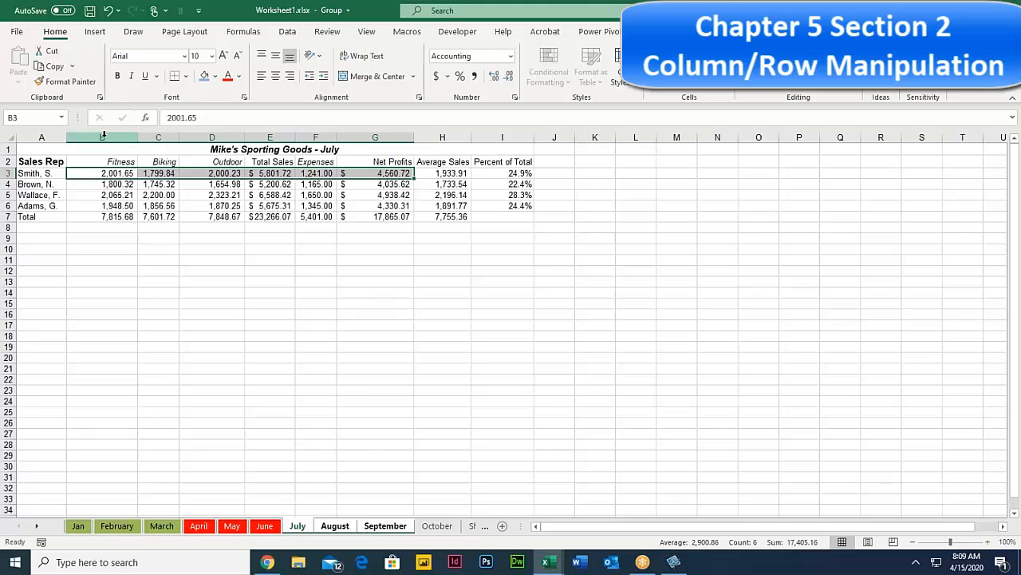
{"action": "left_click_drag", "start_coordinate": [101, 138], "coordinate": [527, 137]}
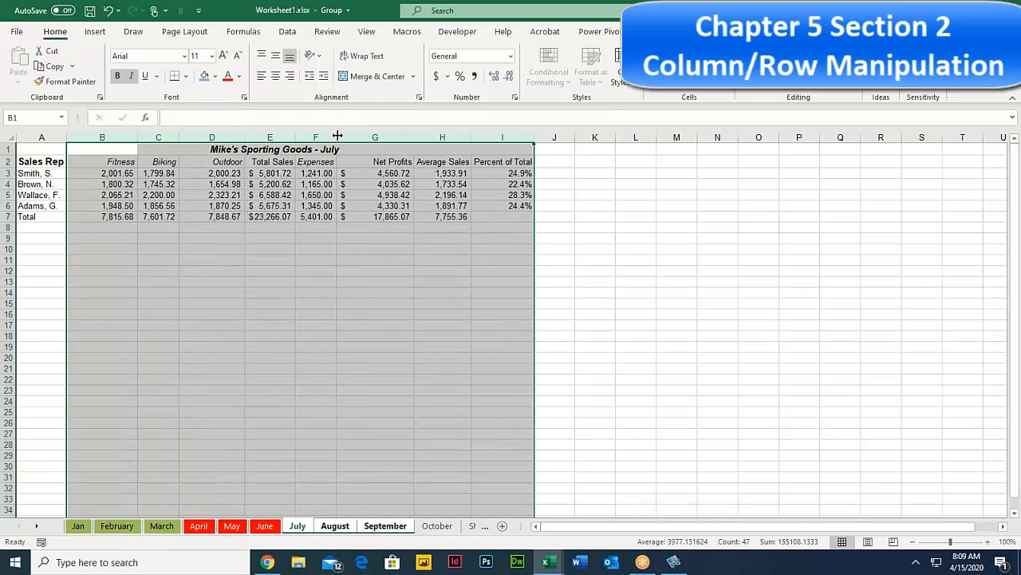
{"action": "left_click_drag", "start_coordinate": [337, 135], "coordinate": [358, 138]}
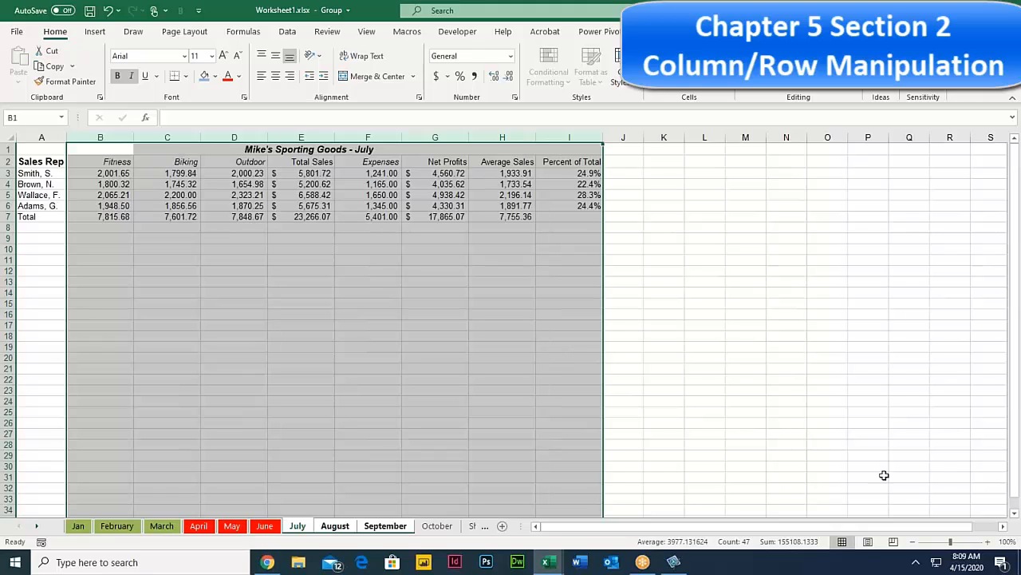
Step: Zoom the sheet view to 130%
{"action": "left_click", "coordinate": [987, 542]}
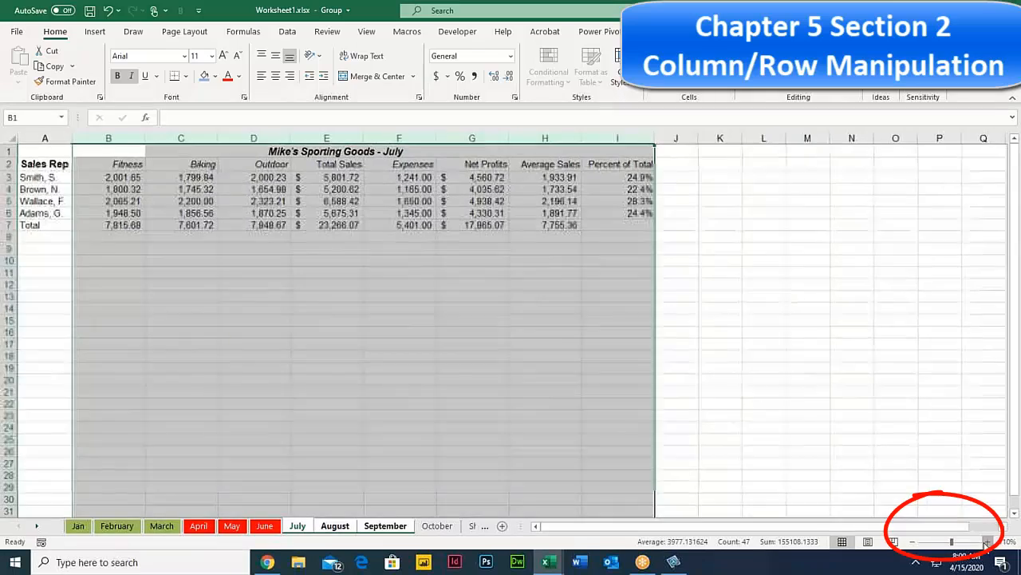
{"action": "left_click", "coordinate": [987, 543]}
{"action": "left_click", "coordinate": [987, 543]}
{"action": "left_click", "coordinate": [914, 543]}
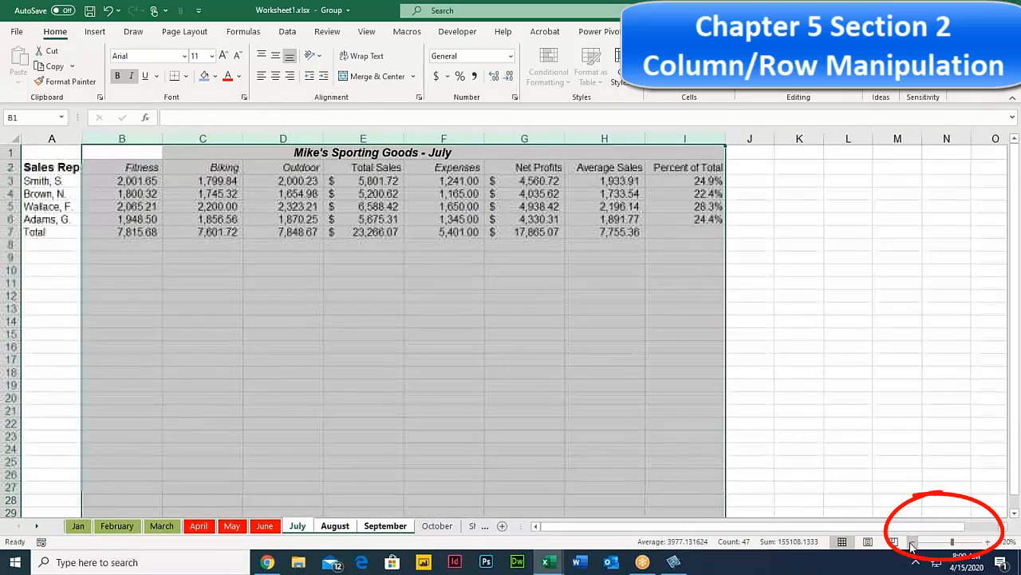
{"action": "left_click", "coordinate": [988, 543]}
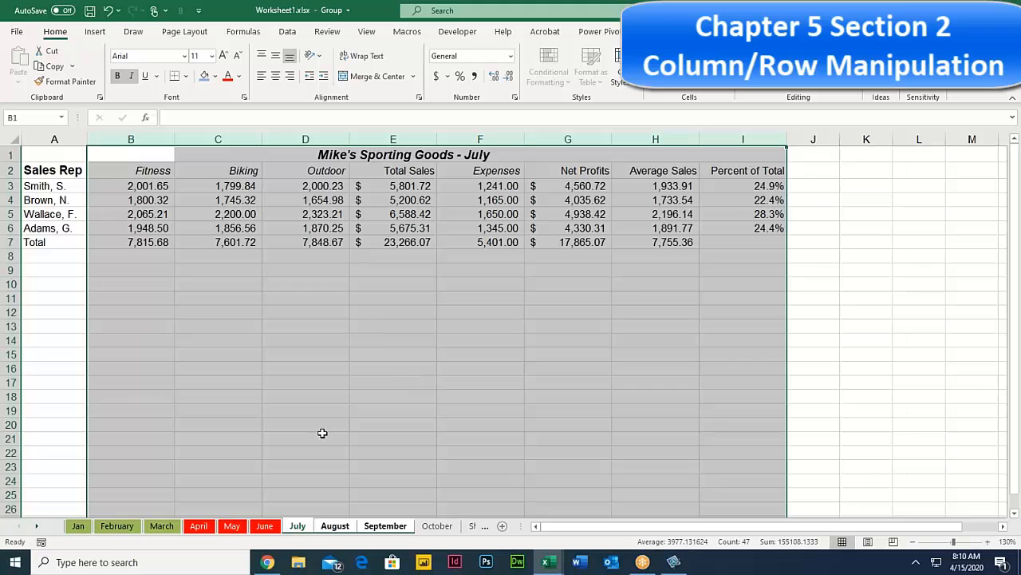
Step: Compare the July, August, September and October sheets, then select July's Total Sales heading
{"action": "left_click", "coordinate": [339, 528]}
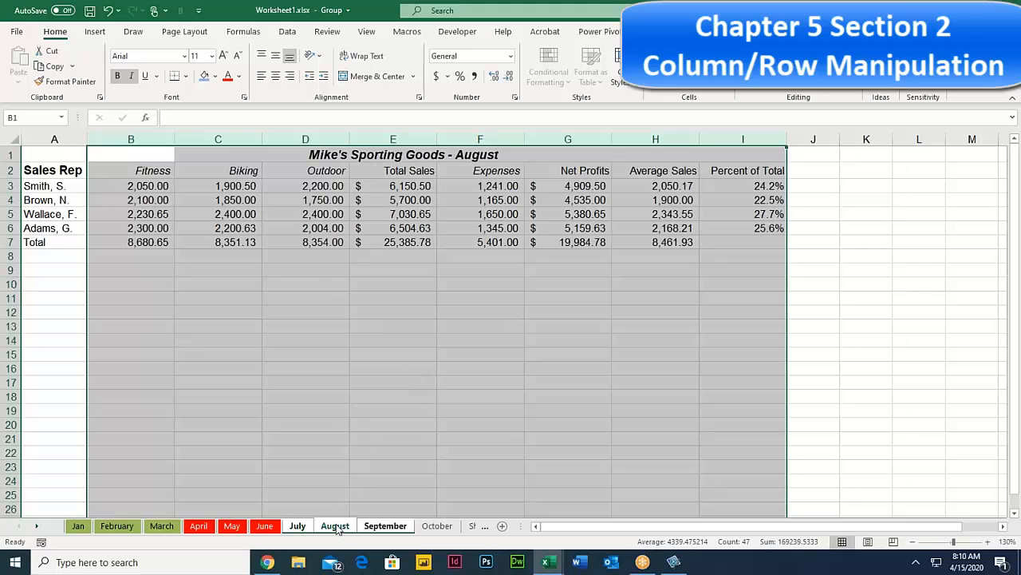
{"action": "left_click", "coordinate": [377, 528]}
{"action": "left_click", "coordinate": [338, 528]}
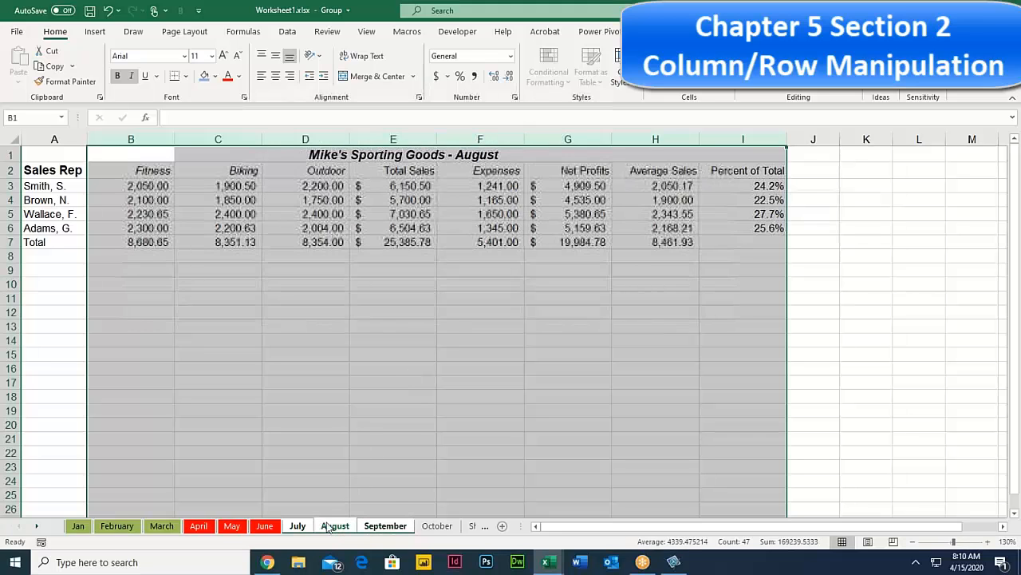
{"action": "left_click", "coordinate": [298, 528]}
{"action": "left_click", "coordinate": [335, 528]}
{"action": "left_click", "coordinate": [371, 528]}
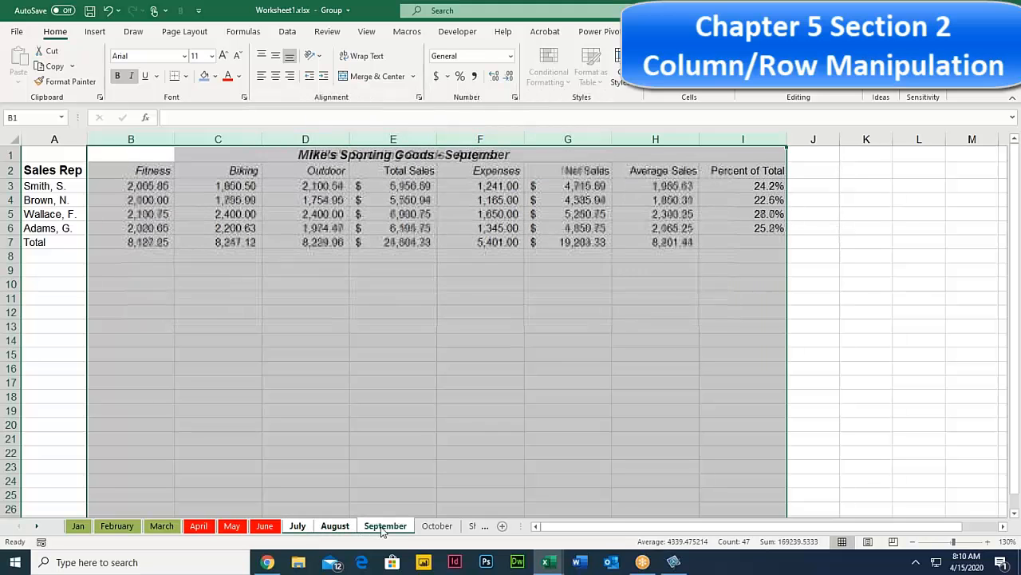
{"action": "left_click", "coordinate": [310, 526]}
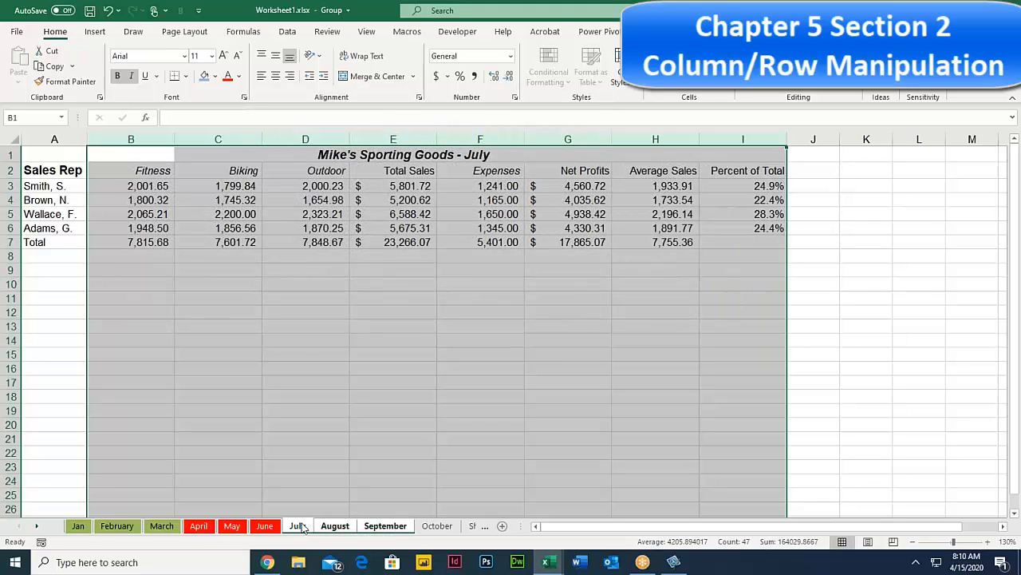
{"action": "left_click", "coordinate": [437, 526]}
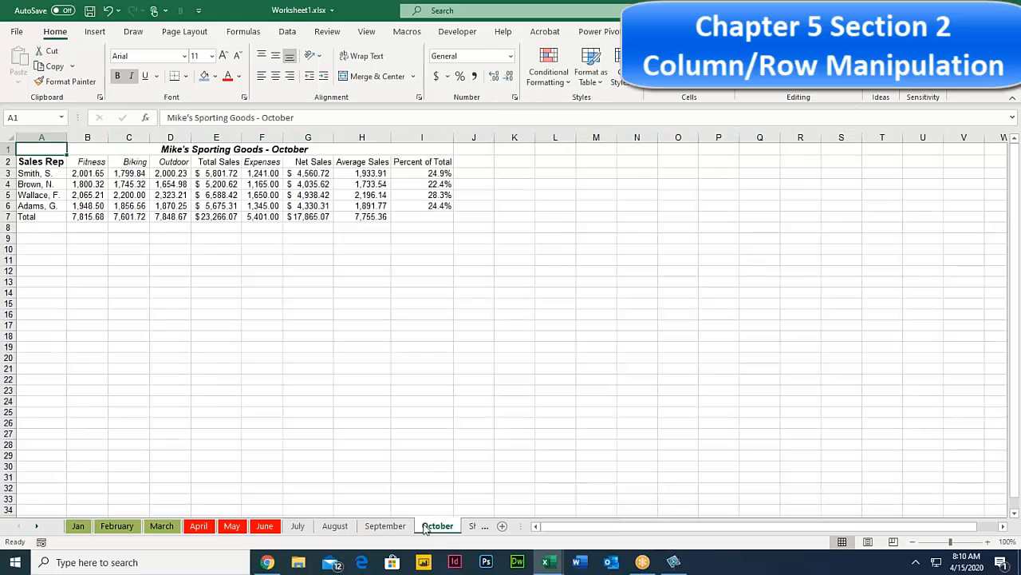
{"action": "left_click", "coordinate": [299, 528]}
{"action": "left_click", "coordinate": [335, 527]}
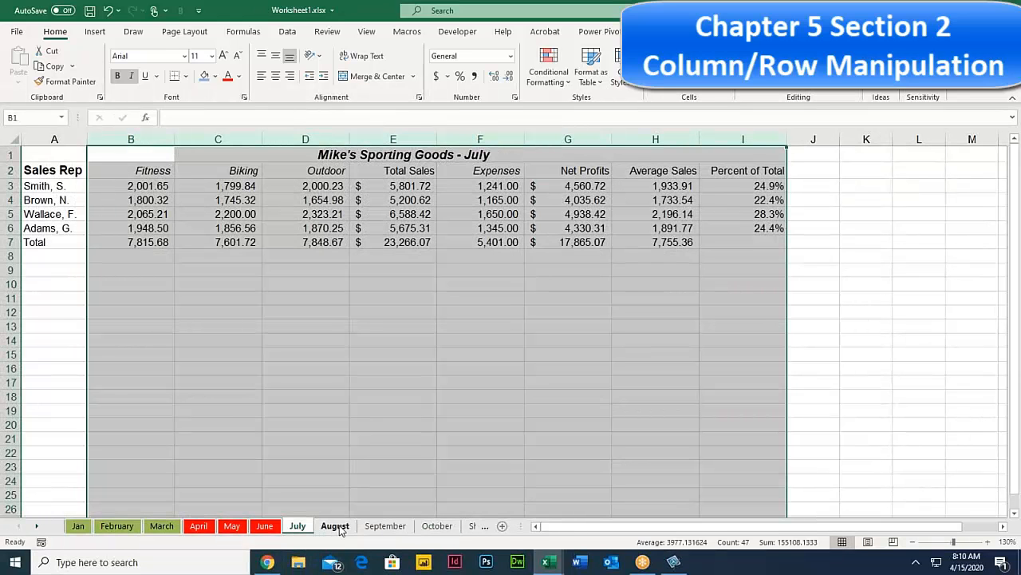
{"action": "left_click", "coordinate": [385, 527]}
{"action": "left_click", "coordinate": [297, 528]}
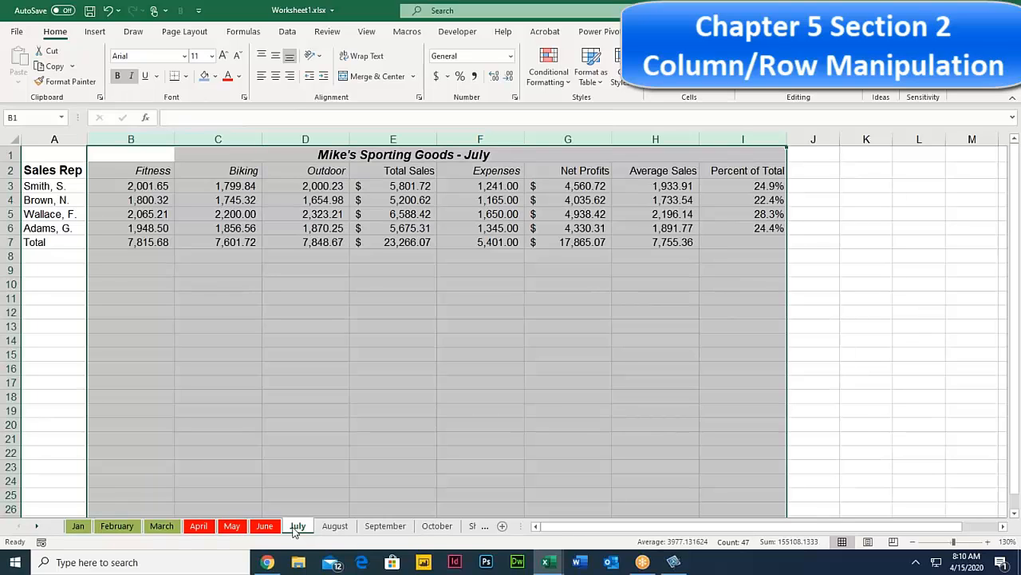
{"action": "left_click", "coordinate": [207, 172]}
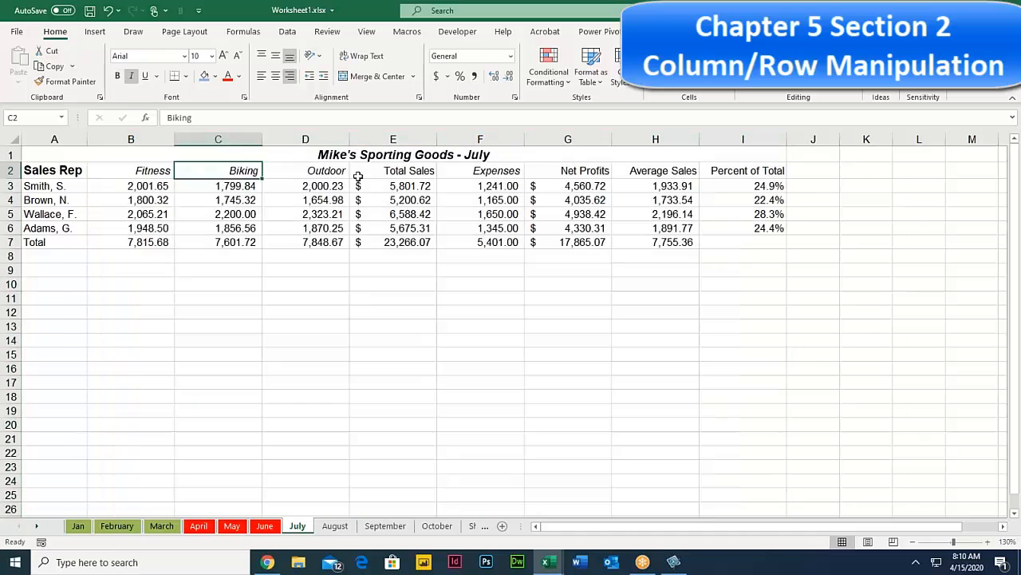
{"action": "left_click", "coordinate": [356, 174]}
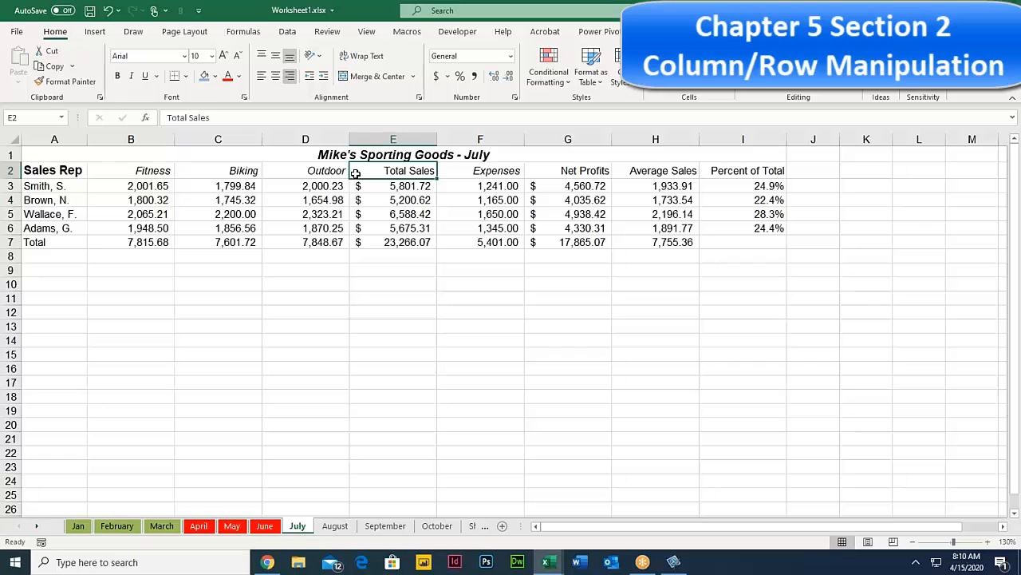
Step: Group July through September, ungroup them by selecting October, then view August and September
{"action": "left_click", "coordinate": [334, 527]}
{"action": "left_click", "coordinate": [302, 526]}
{"action": "left_click", "coordinate": [386, 528], "text": "shift"}
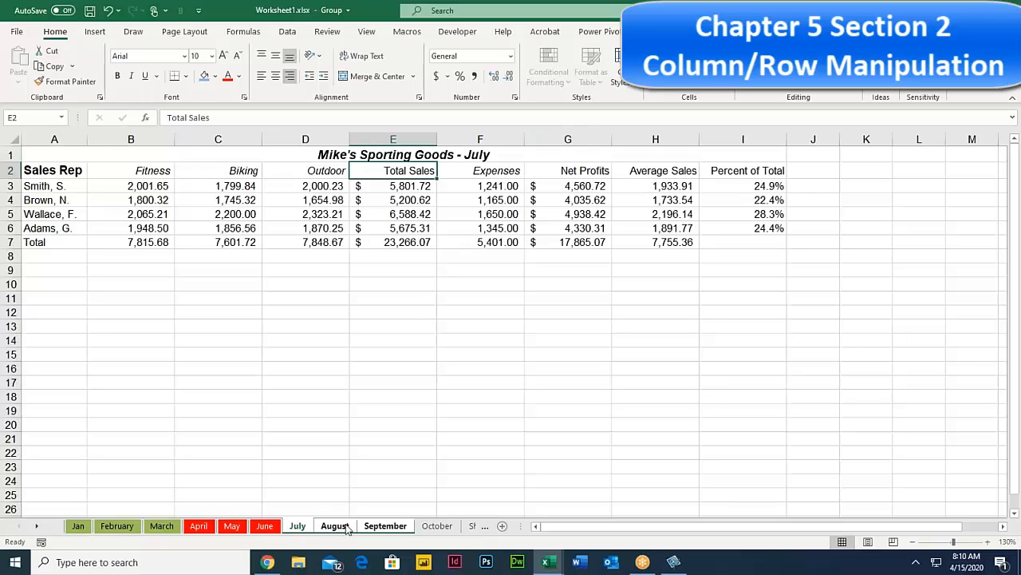
{"action": "left_click", "coordinate": [437, 527]}
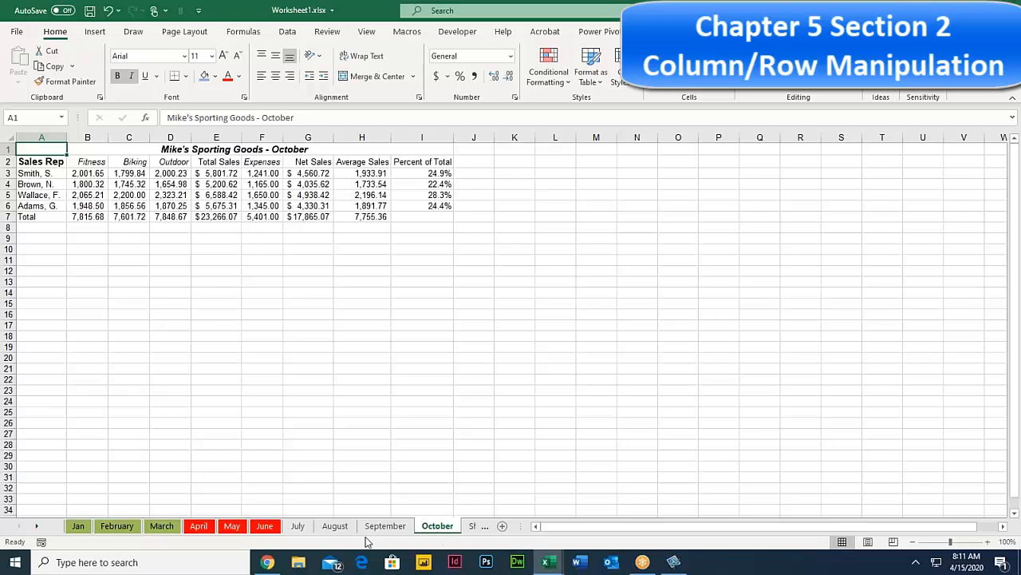
{"action": "left_click", "coordinate": [334, 525]}
{"action": "left_click", "coordinate": [386, 525]}
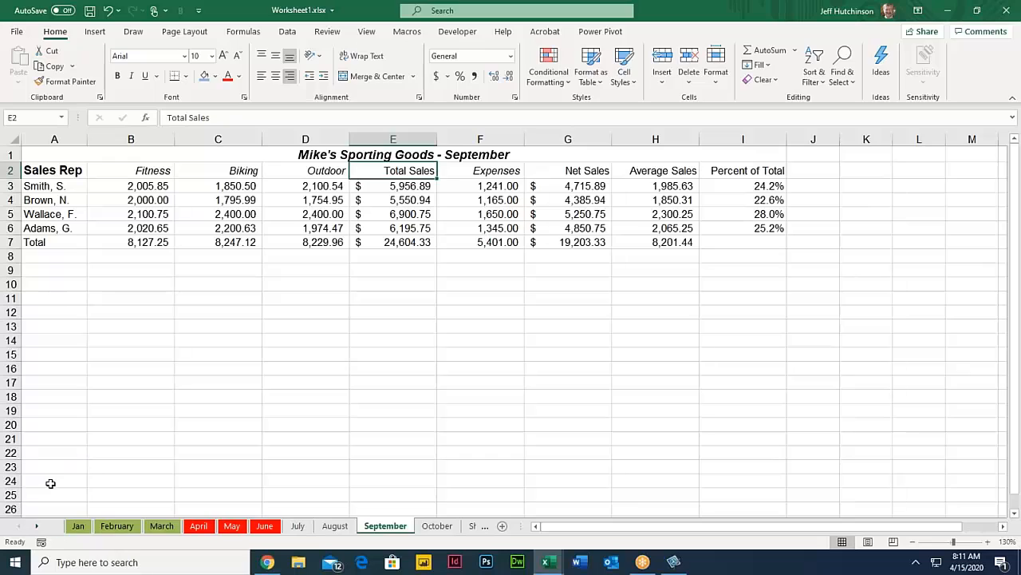
Step: Switch the sales workbook from the September sheet to the February sheet tab
{"action": "right_click", "coordinate": [28, 528]}
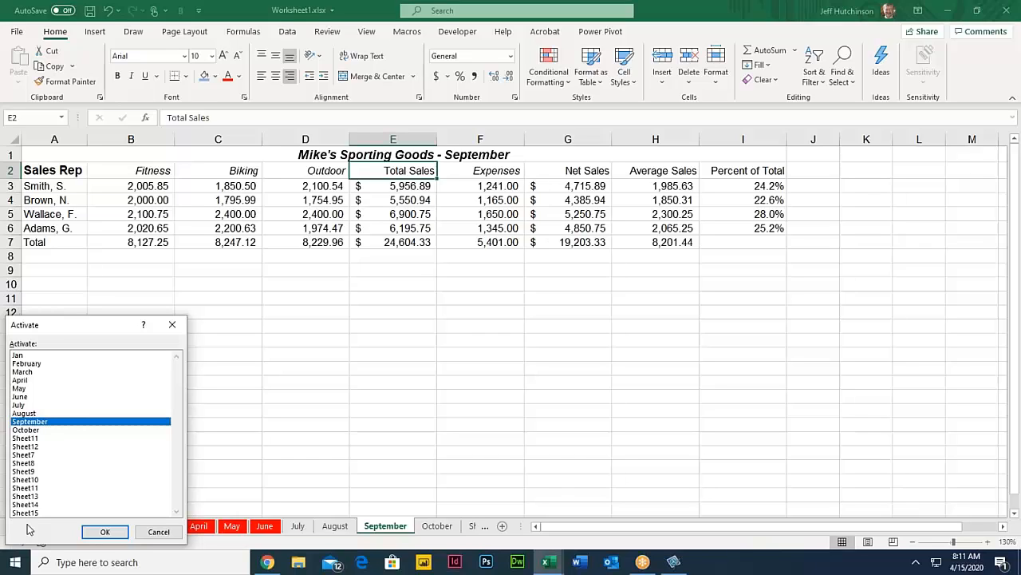
{"action": "left_click", "coordinate": [152, 531]}
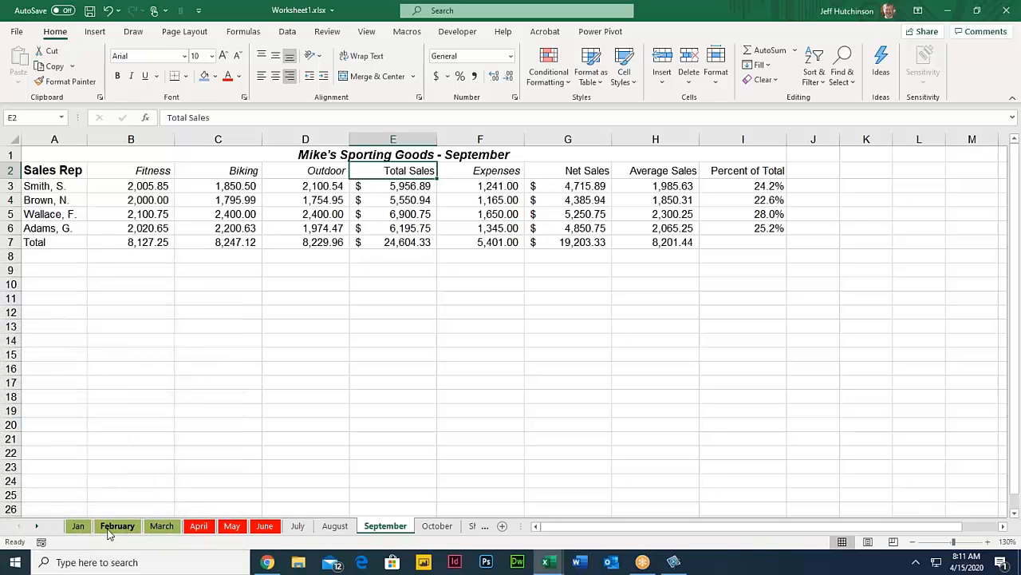
{"action": "left_click", "coordinate": [113, 527]}
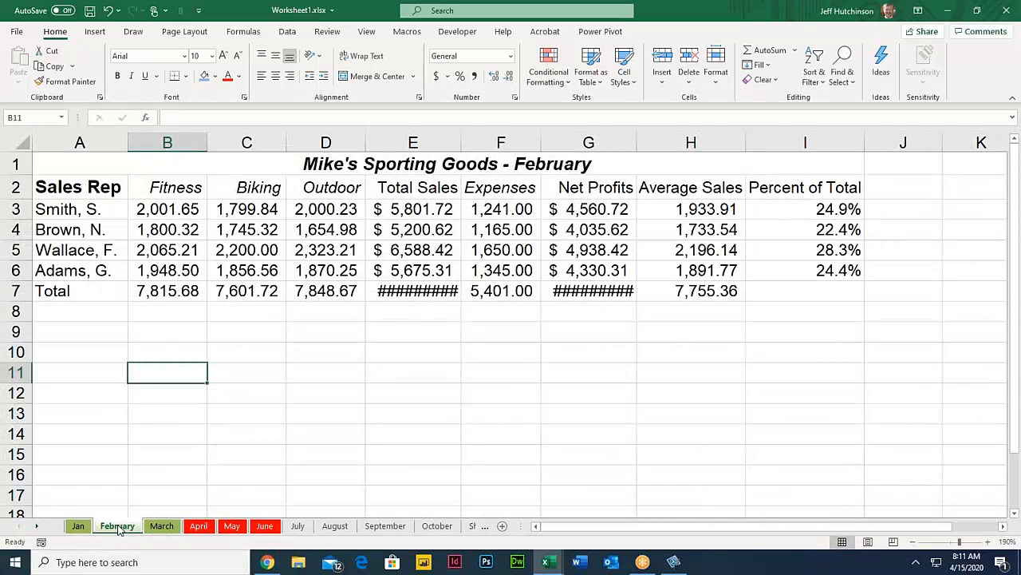
{"action": "right_click", "coordinate": [119, 528]}
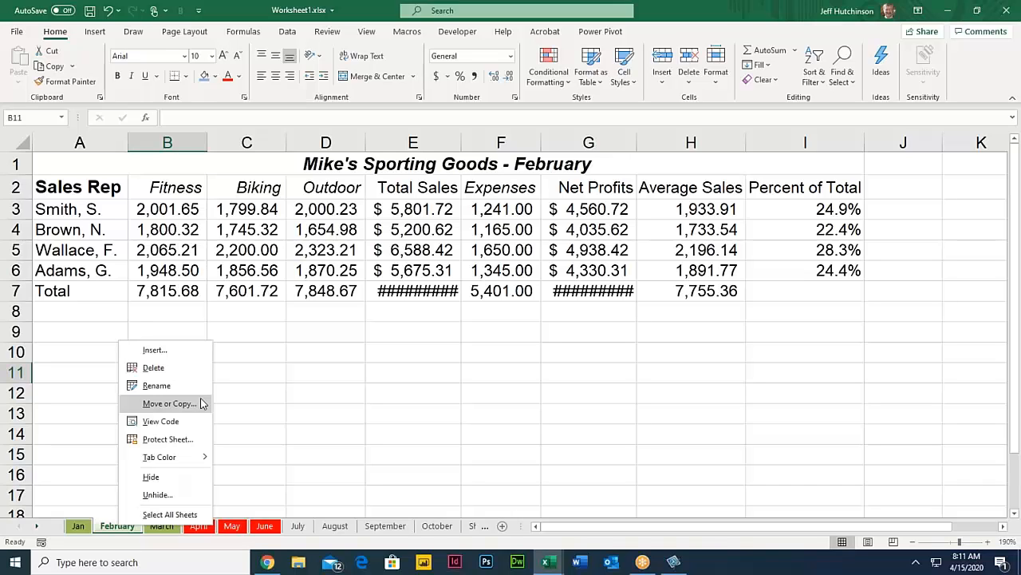
{"action": "left_click", "coordinate": [241, 394]}
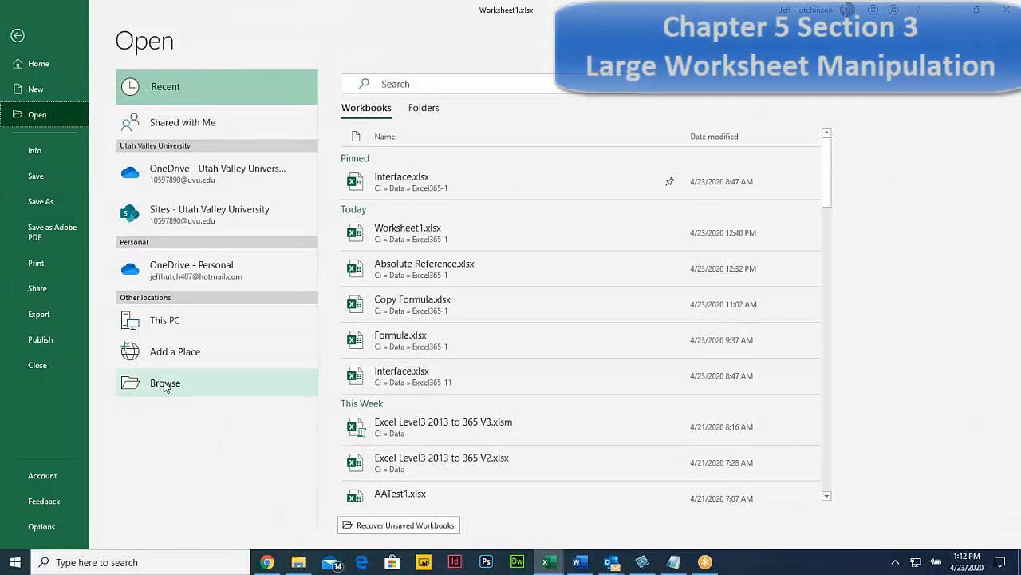
Step: Open Freeze.xlsx from the C:\Data\Excel365-1 folder
{"action": "left_click", "coordinate": [165, 385]}
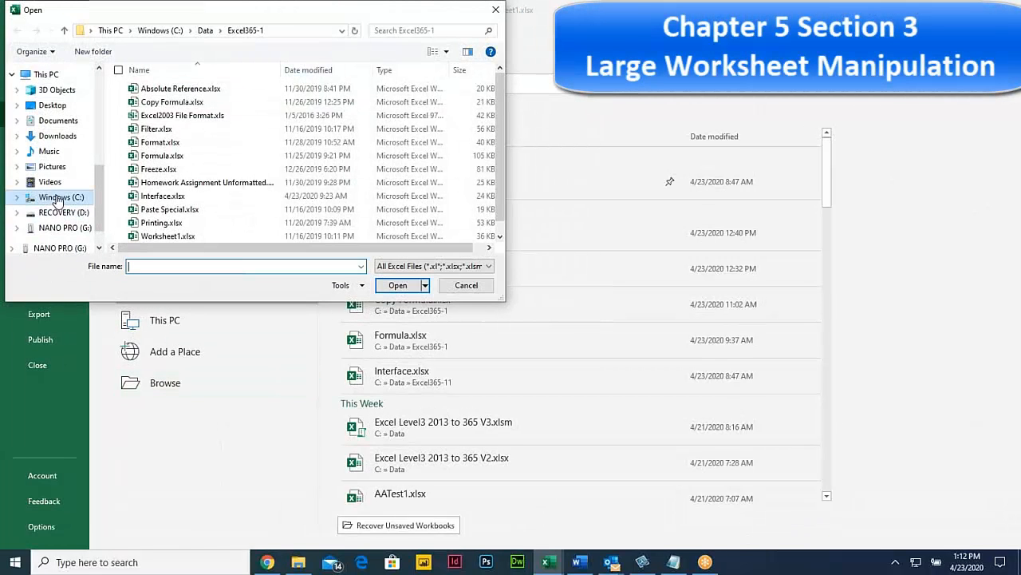
{"action": "left_click", "coordinate": [58, 198]}
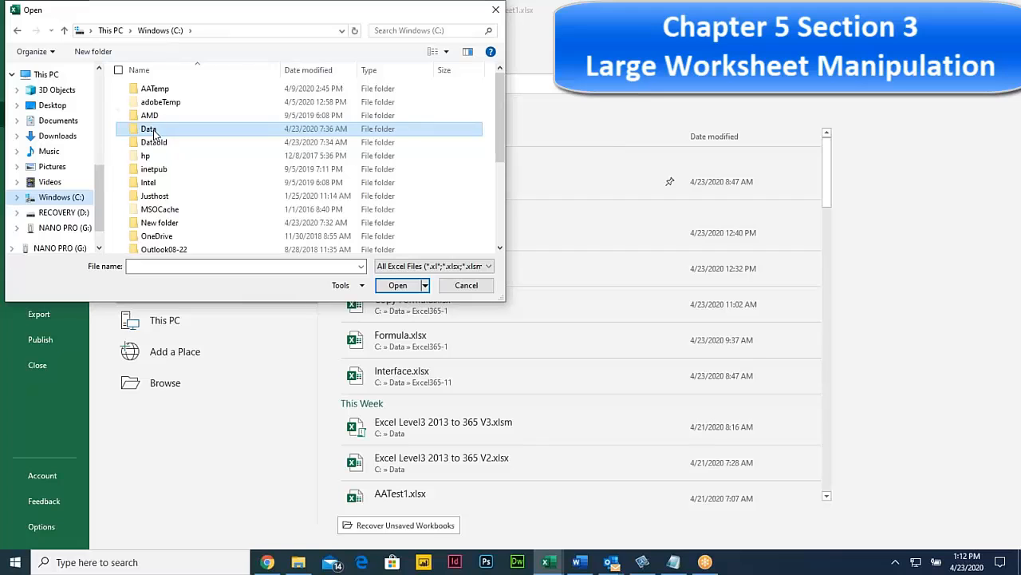
{"action": "double_click", "coordinate": [154, 134]}
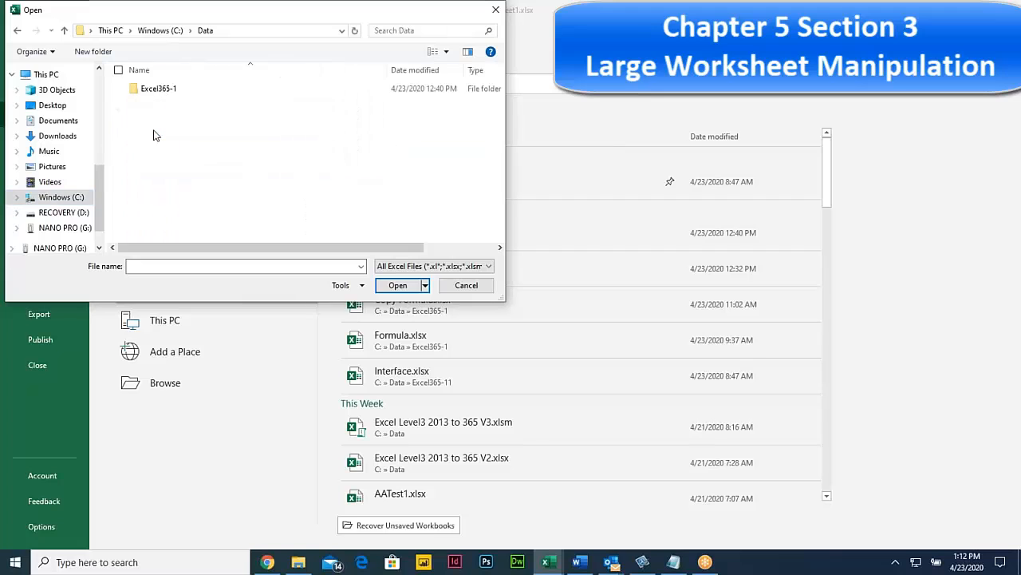
{"action": "double_click", "coordinate": [172, 92]}
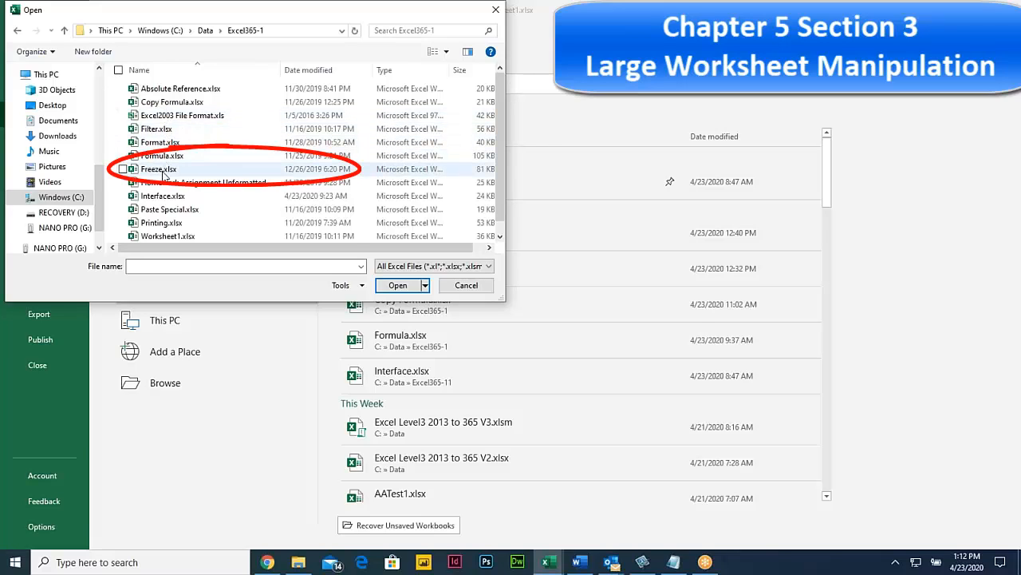
{"action": "left_click", "coordinate": [162, 171]}
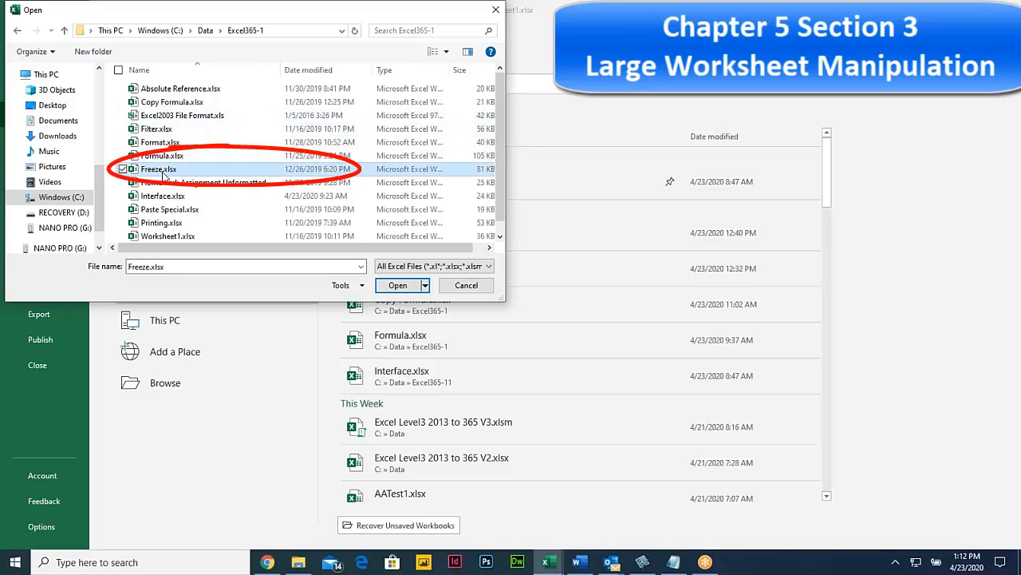
{"action": "double_click", "coordinate": [136, 170]}
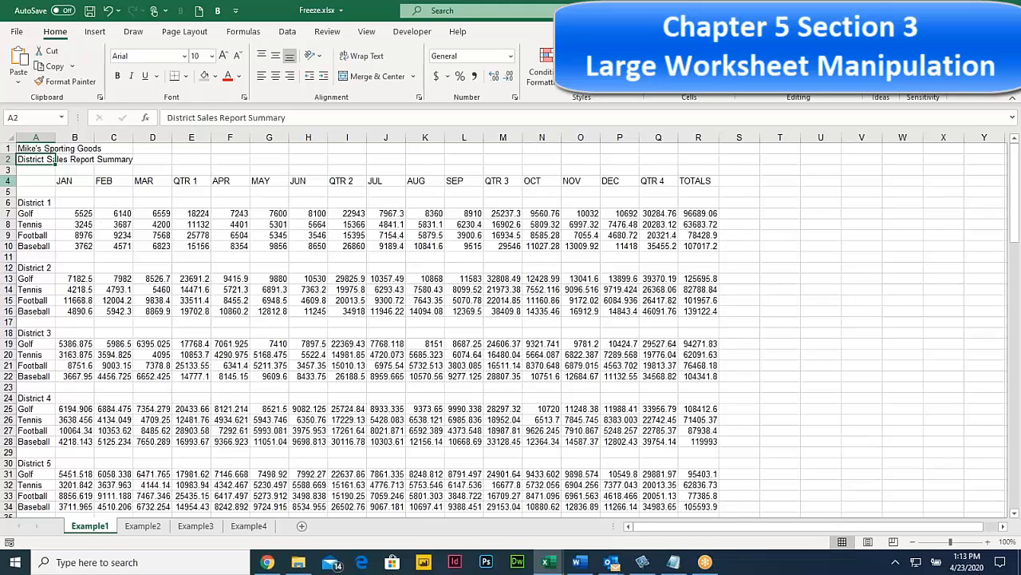
Step: Review the district sales data, then select row 5 beneath the JAN–TOTALS headings
{"action": "left_click", "coordinate": [8, 180]}
{"action": "left_click", "coordinate": [111, 213]}
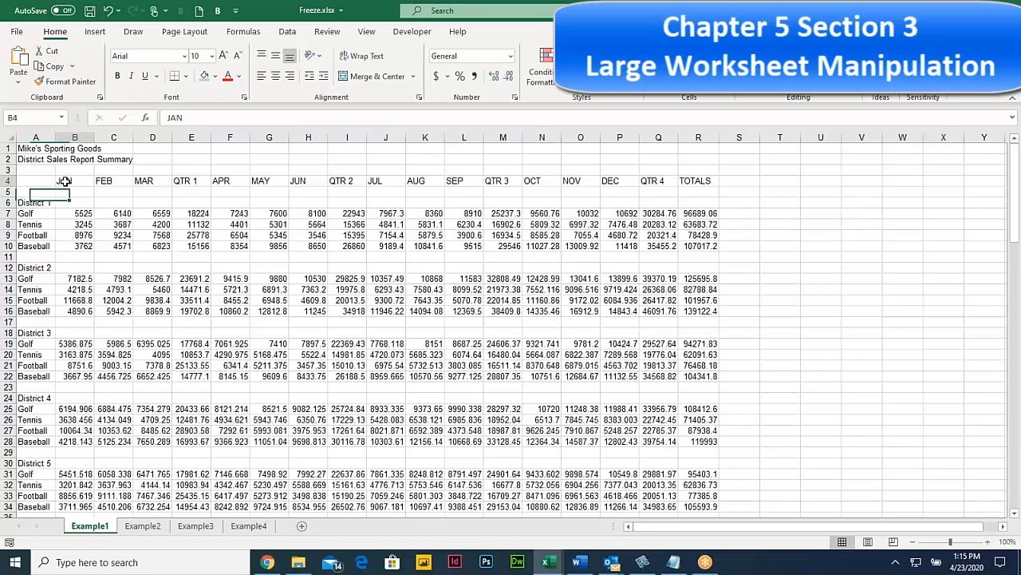
{"action": "scroll", "coordinate": [89, 221], "scroll_direction": "down", "scroll_amount": 4}
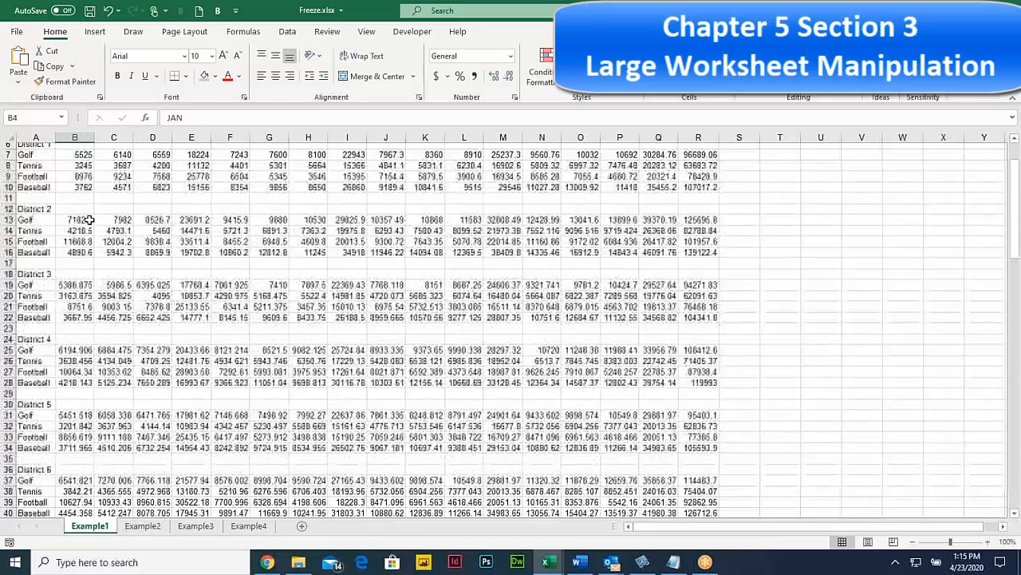
{"action": "scroll", "coordinate": [89, 220], "scroll_direction": "down", "scroll_amount": 9}
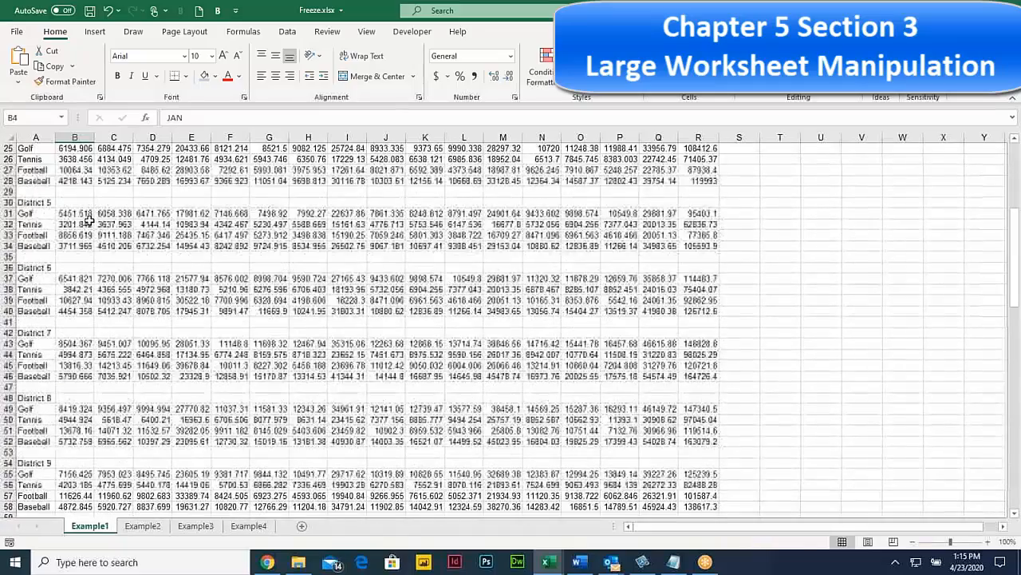
{"action": "scroll", "coordinate": [89, 220], "scroll_direction": "up", "scroll_amount": 13}
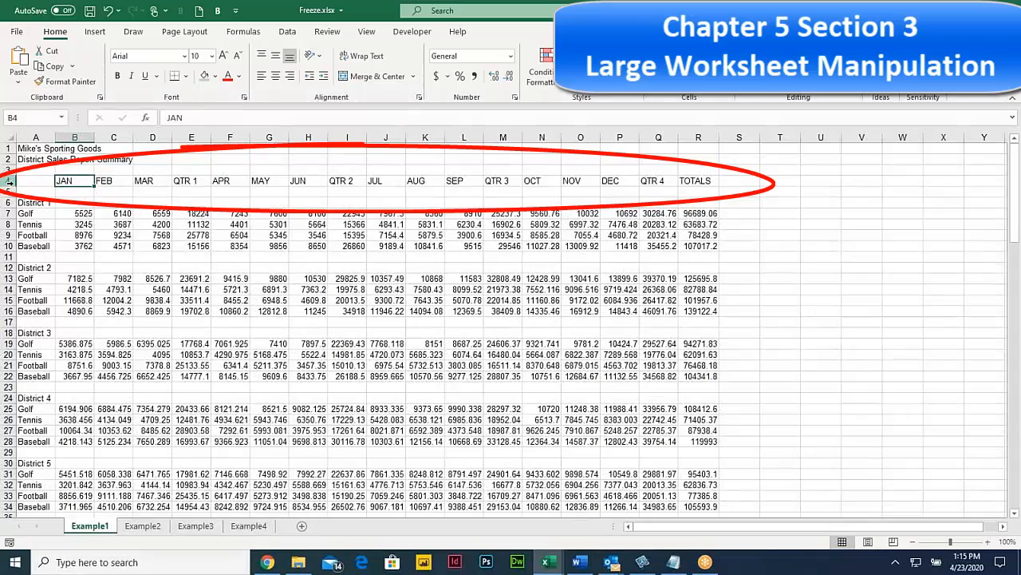
{"action": "left_click", "coordinate": [9, 182]}
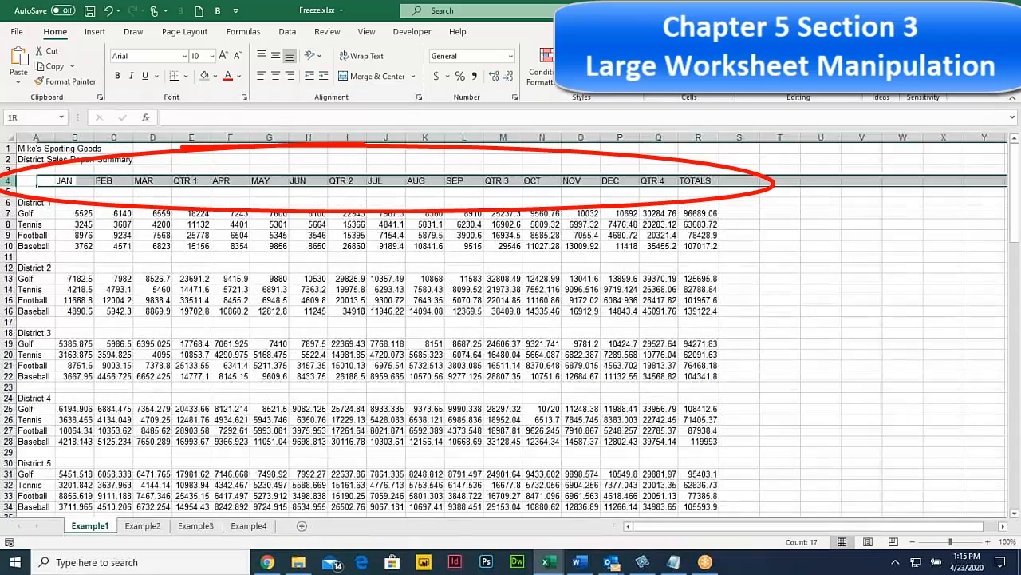
{"action": "scroll", "coordinate": [138, 227], "scroll_direction": "down", "scroll_amount": 1}
{"action": "scroll", "coordinate": [137, 227], "scroll_direction": "down", "scroll_amount": 8}
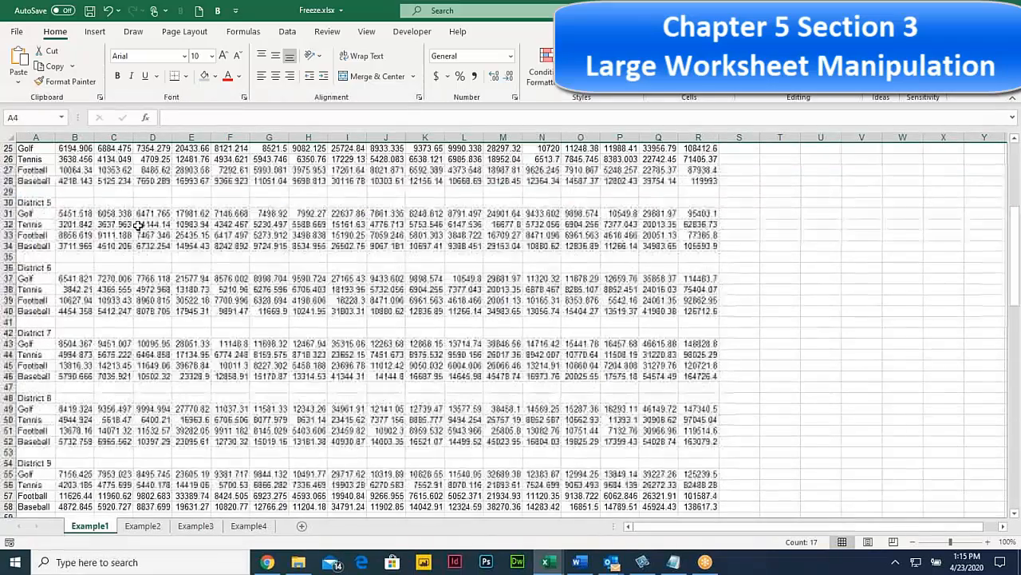
{"action": "scroll", "coordinate": [117, 223], "scroll_direction": "up", "scroll_amount": 8}
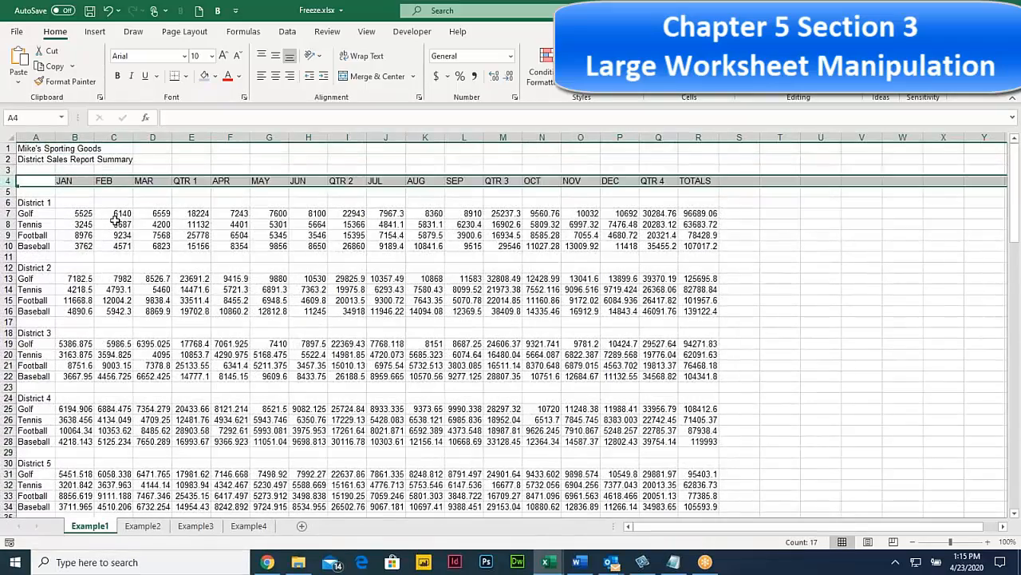
{"action": "left_click", "coordinate": [74, 191]}
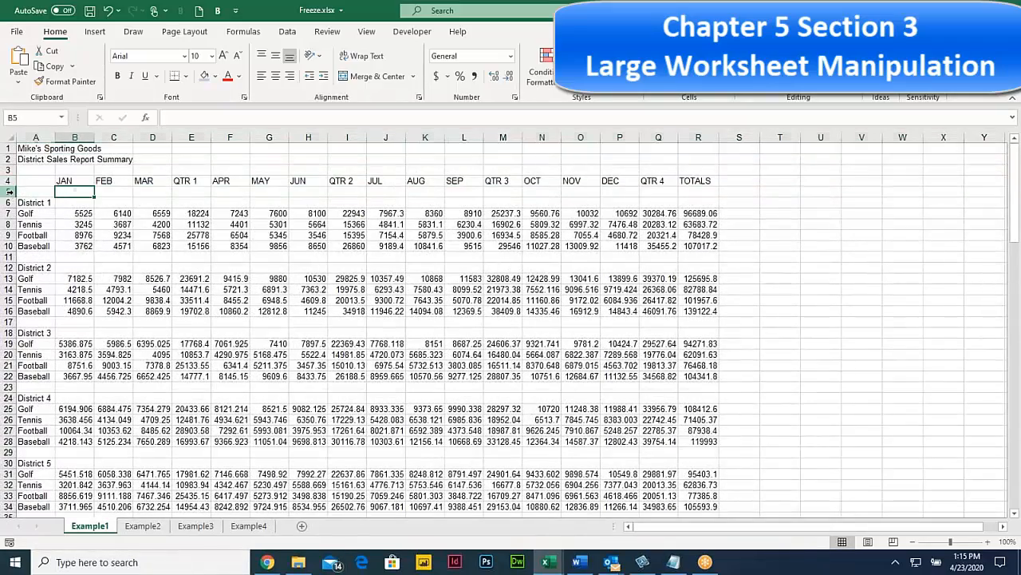
{"action": "left_click", "coordinate": [9, 192]}
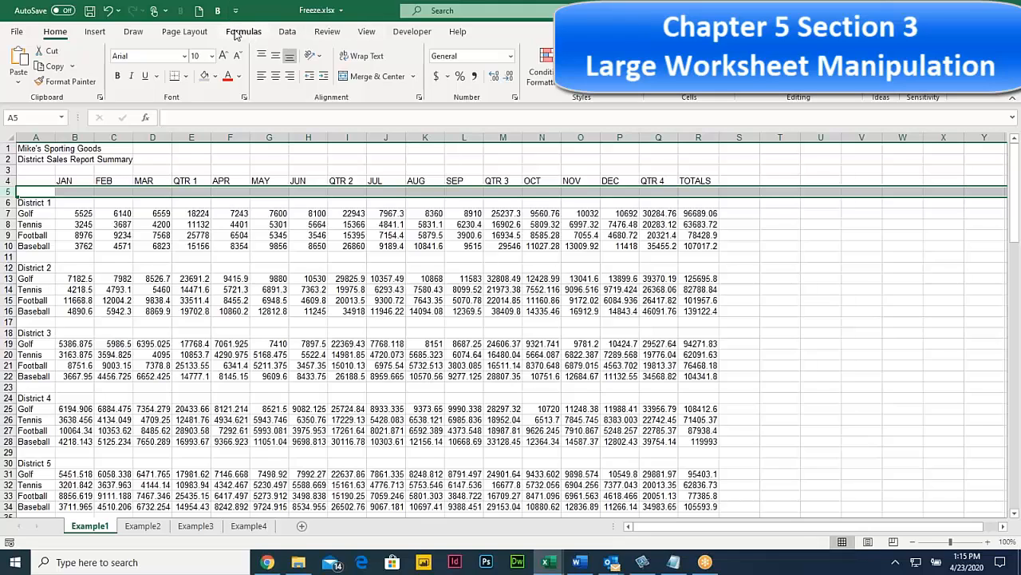
{"action": "left_click", "coordinate": [364, 32]}
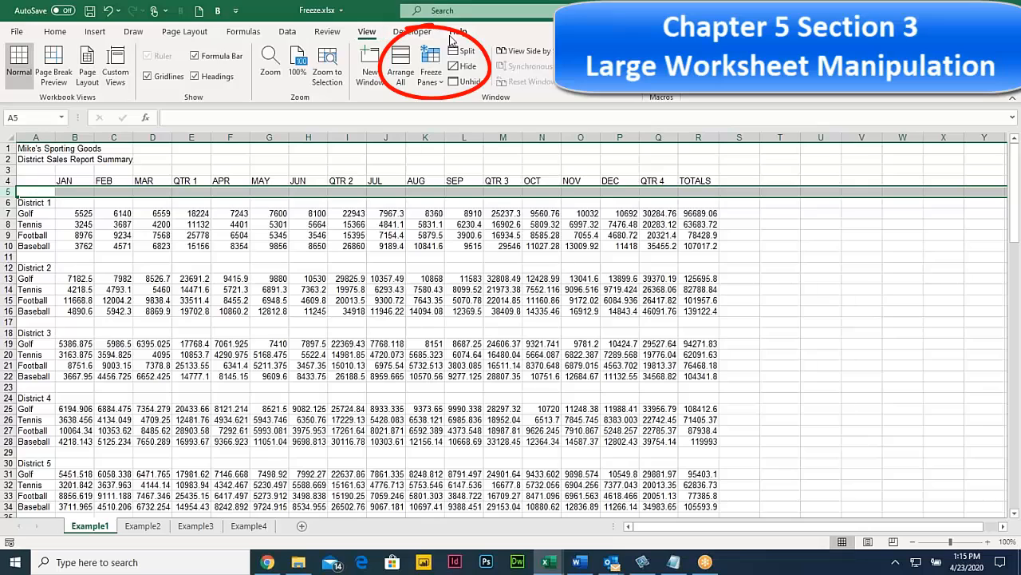
{"action": "left_click", "coordinate": [435, 80]}
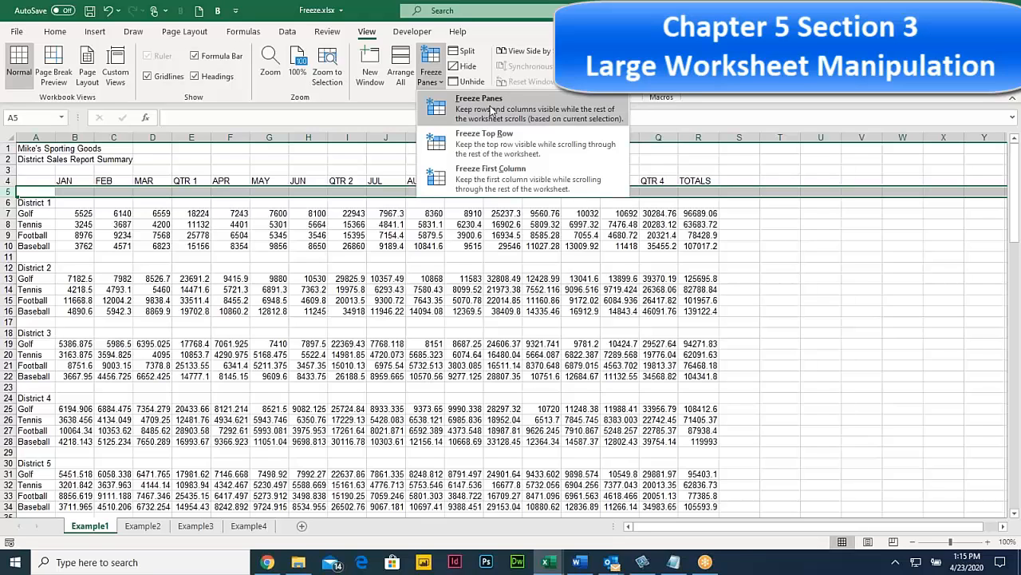
{"action": "left_click", "coordinate": [491, 110]}
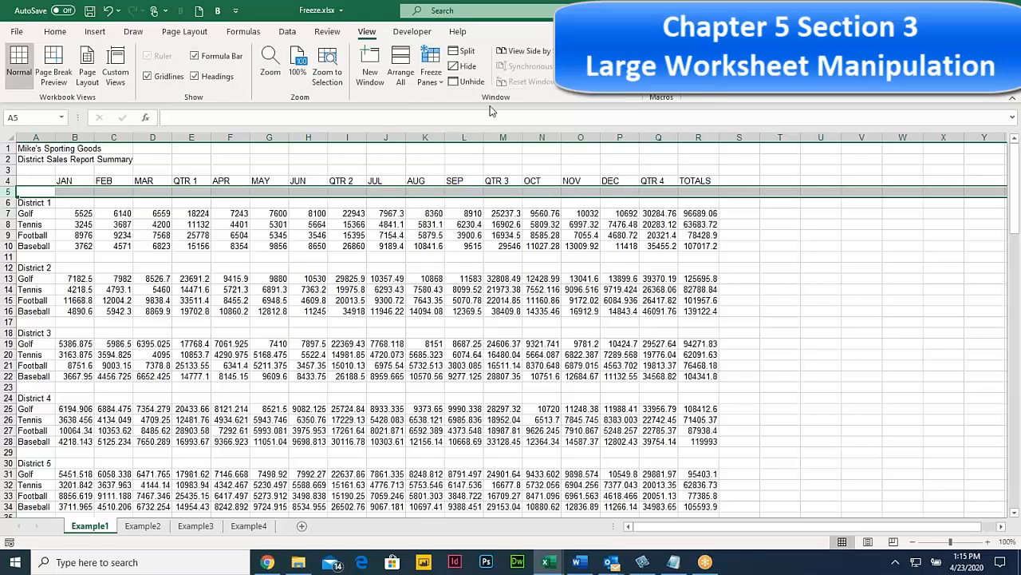
{"action": "left_click", "coordinate": [272, 246]}
{"action": "scroll", "coordinate": [272, 245], "scroll_direction": "down", "scroll_amount": 3}
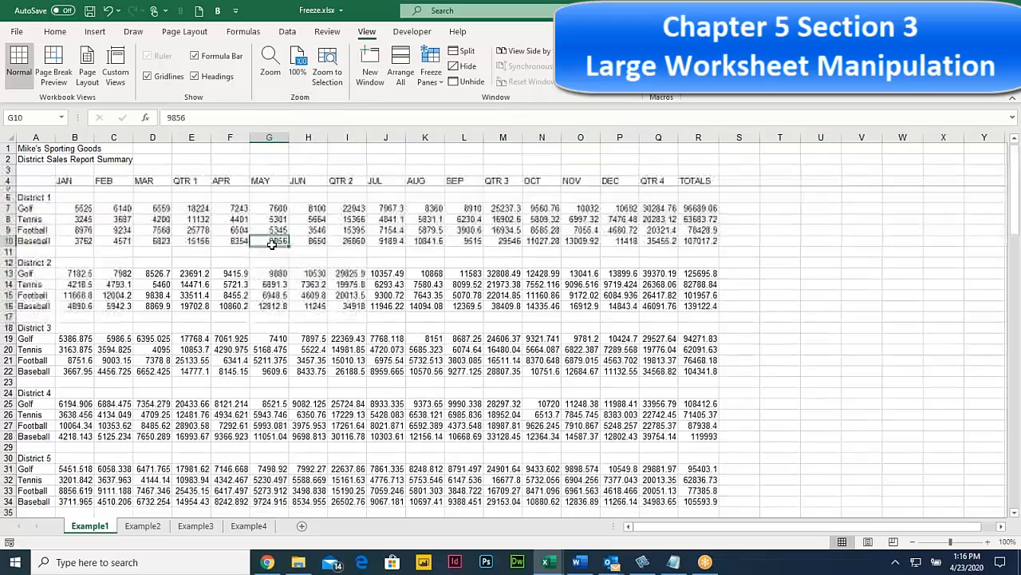
{"action": "scroll", "coordinate": [272, 245], "scroll_direction": "down", "scroll_amount": 3}
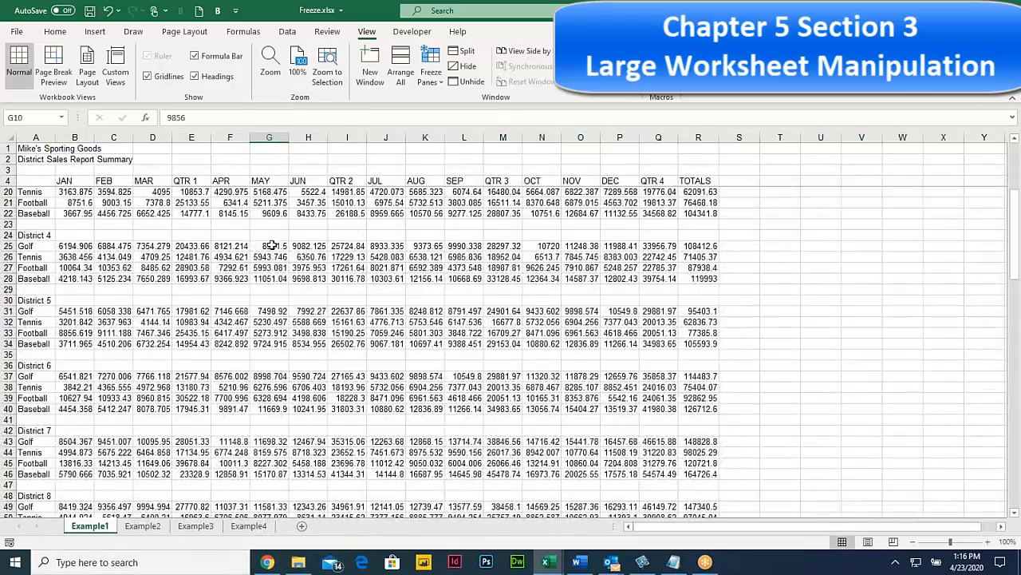
{"action": "scroll", "coordinate": [272, 245], "scroll_direction": "up", "scroll_amount": 2}
{"action": "scroll", "coordinate": [273, 245], "scroll_direction": "up", "scroll_amount": 4}
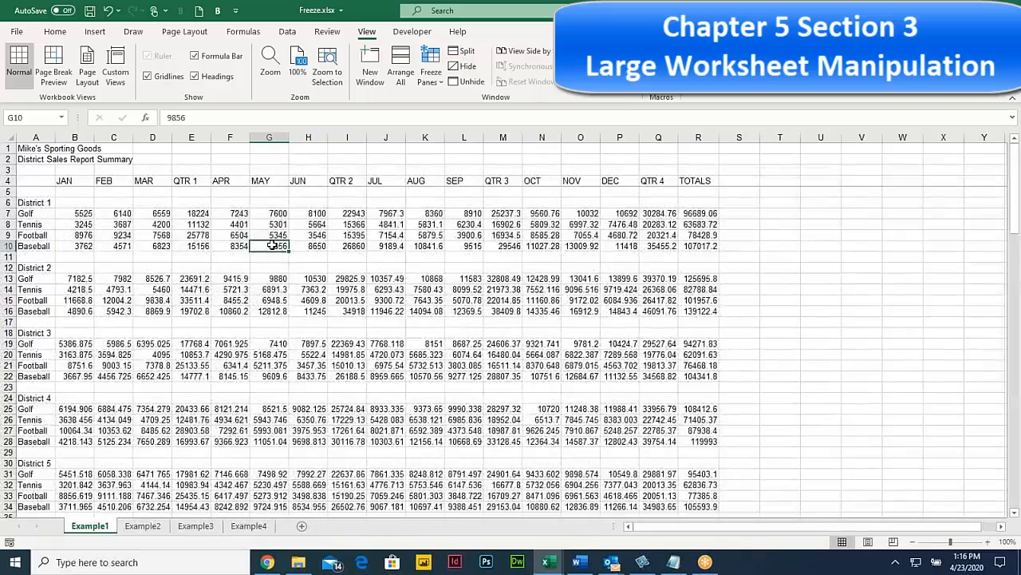
{"action": "scroll", "coordinate": [260, 260], "scroll_direction": "down", "scroll_amount": 2}
{"action": "scroll", "coordinate": [255, 267], "scroll_direction": "up", "scroll_amount": 2}
{"action": "scroll", "coordinate": [254, 266], "scroll_direction": "down", "scroll_amount": 4}
{"action": "scroll", "coordinate": [255, 266], "scroll_direction": "up", "scroll_amount": 5}
{"action": "scroll", "coordinate": [255, 267], "scroll_direction": "down", "scroll_amount": 1}
{"action": "scroll", "coordinate": [255, 269], "scroll_direction": "up", "scroll_amount": 2}
Step: Unfreeze the frozen header rows of the sales report
{"action": "left_click", "coordinate": [432, 80]}
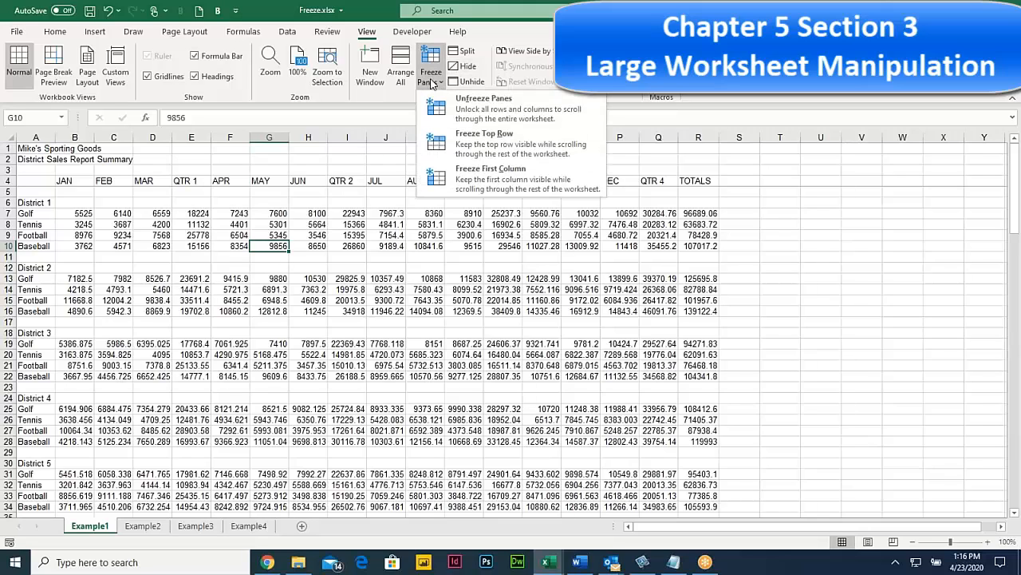
{"action": "left_click", "coordinate": [477, 104]}
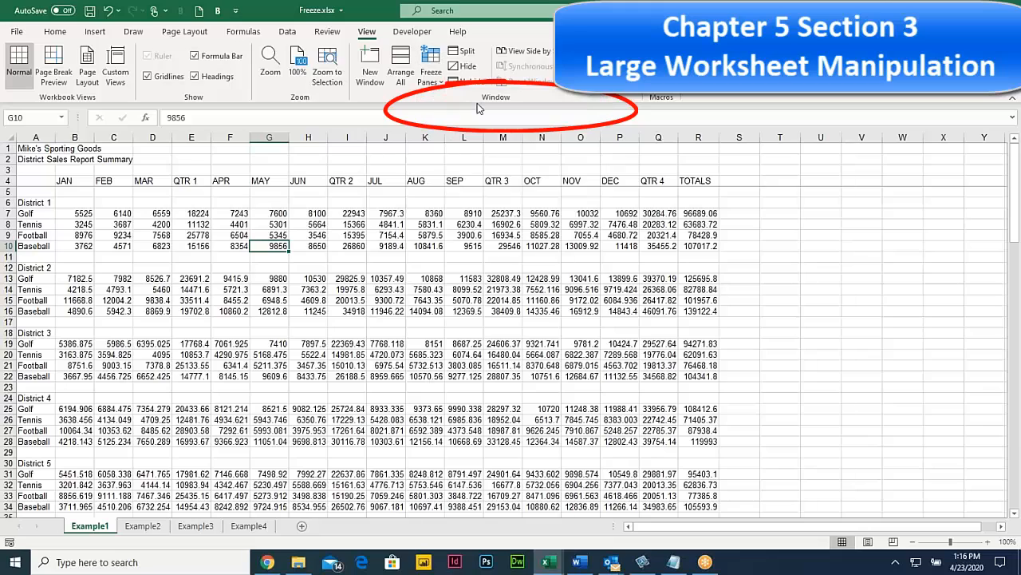
{"action": "left_click", "coordinate": [284, 226]}
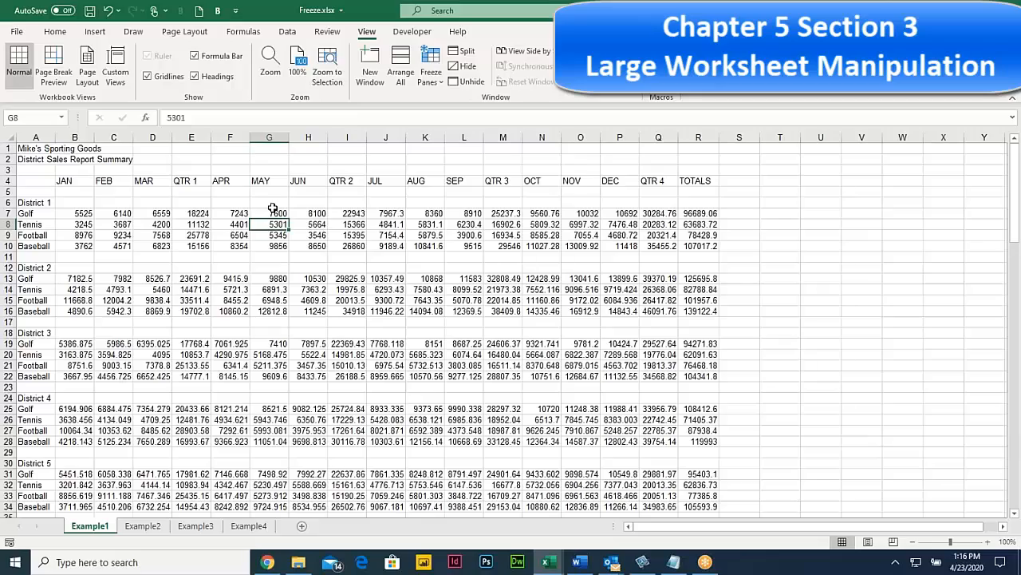
{"action": "scroll", "coordinate": [272, 209], "scroll_direction": "down", "scroll_amount": 4}
{"action": "scroll", "coordinate": [231, 224], "scroll_direction": "up", "scroll_amount": 4}
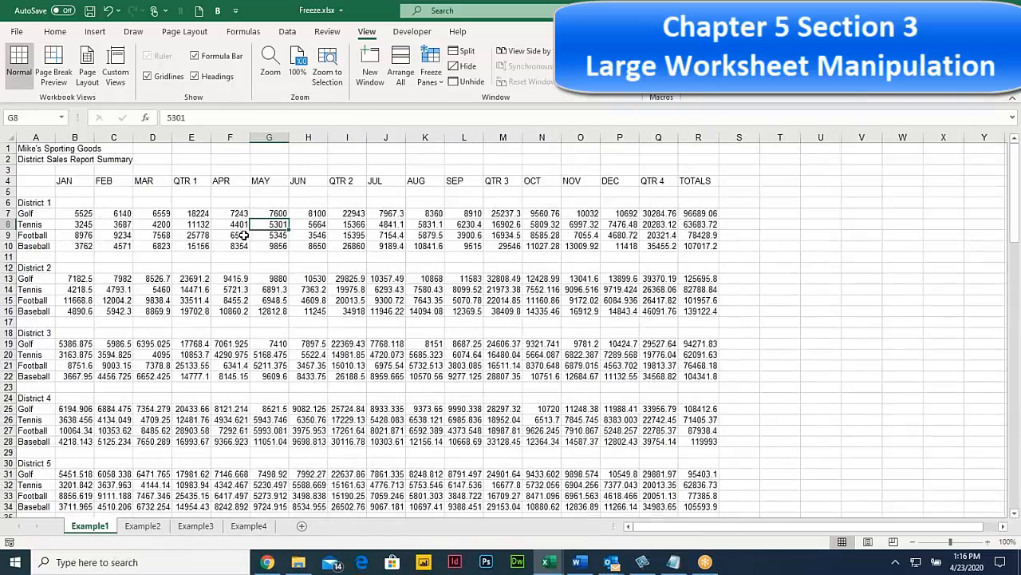
Step: Freeze column A by freezing at column B, then test by moving right along row 11
{"action": "left_click", "coordinate": [75, 137]}
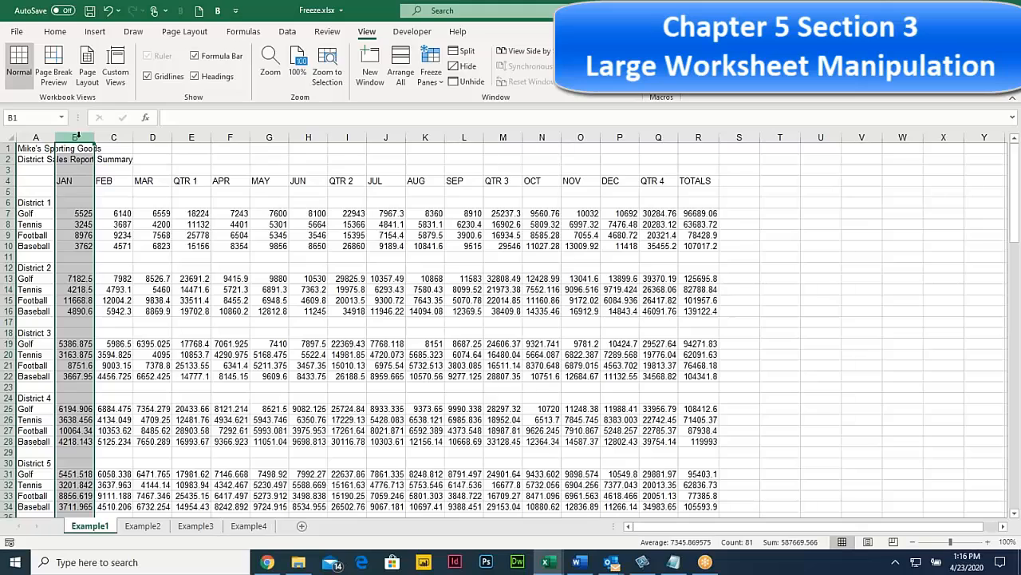
{"action": "left_click", "coordinate": [431, 76]}
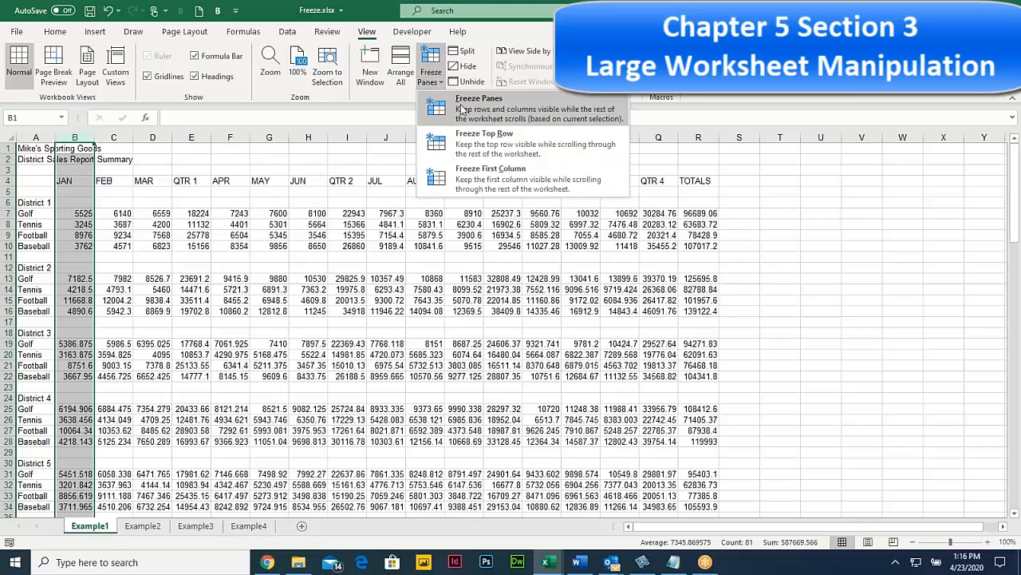
{"action": "left_click", "coordinate": [463, 108]}
{"action": "left_click", "coordinate": [229, 257]}
{"action": "left_click", "coordinate": [307, 256]}
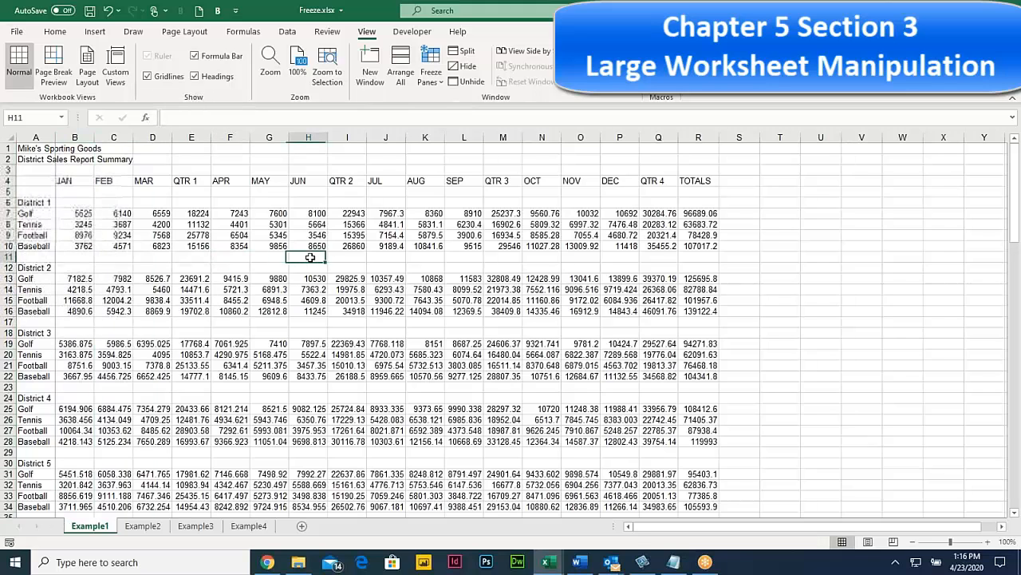
{"action": "key", "text": "Right"}
{"action": "key", "text": "Right"}
{"action": "key", "text": "Right"}
{"action": "key", "text": "Right"}
{"action": "key", "text": "Right"}
{"action": "key", "text": "Right"}
{"action": "key", "text": "Right"}
{"action": "key", "text": "Right"}
{"action": "key", "text": "Right"}
{"action": "key", "text": "Right"}
{"action": "key", "text": "Right"}
{"action": "key", "text": "Right"}
{"action": "key", "text": "Right"}
{"action": "key", "text": "Right"}
{"action": "key", "text": "Right"}
{"action": "key", "text": "Right"}
{"action": "key", "text": "Right"}
{"action": "key", "text": "Right"}
{"action": "key", "text": "Right"}
{"action": "key", "text": "Right"}
{"action": "key", "text": "Right"}
{"action": "key", "text": "Right"}
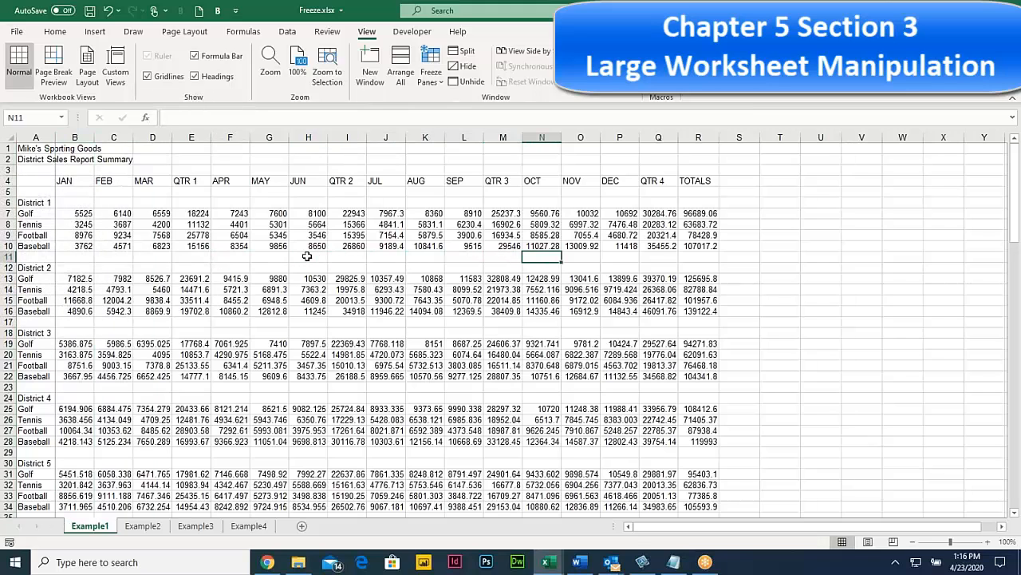
{"action": "key", "text": "Right"}
{"action": "key", "text": "Right"}
{"action": "key", "text": "Right"}
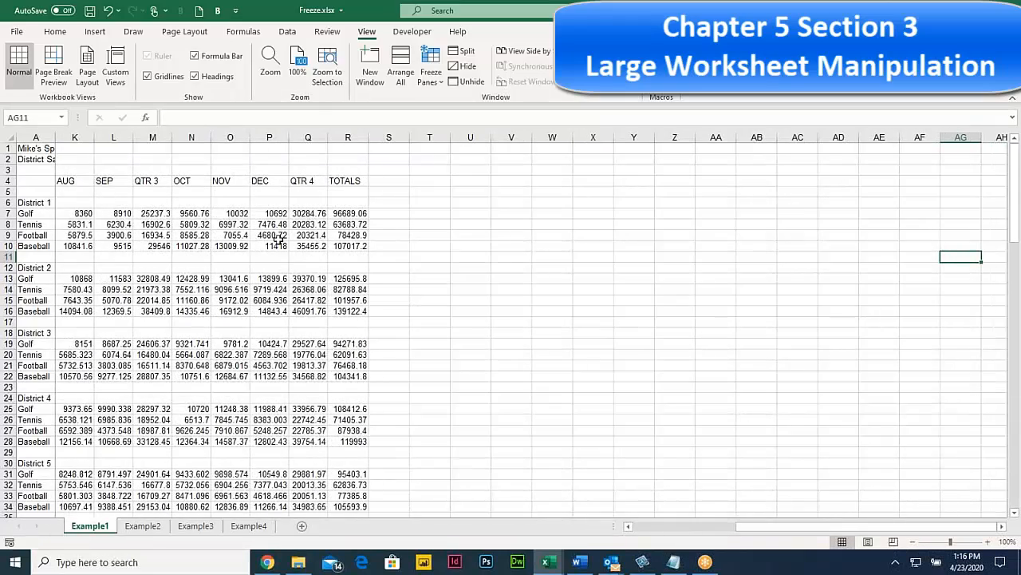
{"action": "left_click_drag", "start_coordinate": [278, 236], "coordinate": [232, 236]}
{"action": "left_click_drag", "start_coordinate": [138, 238], "coordinate": [34, 226]}
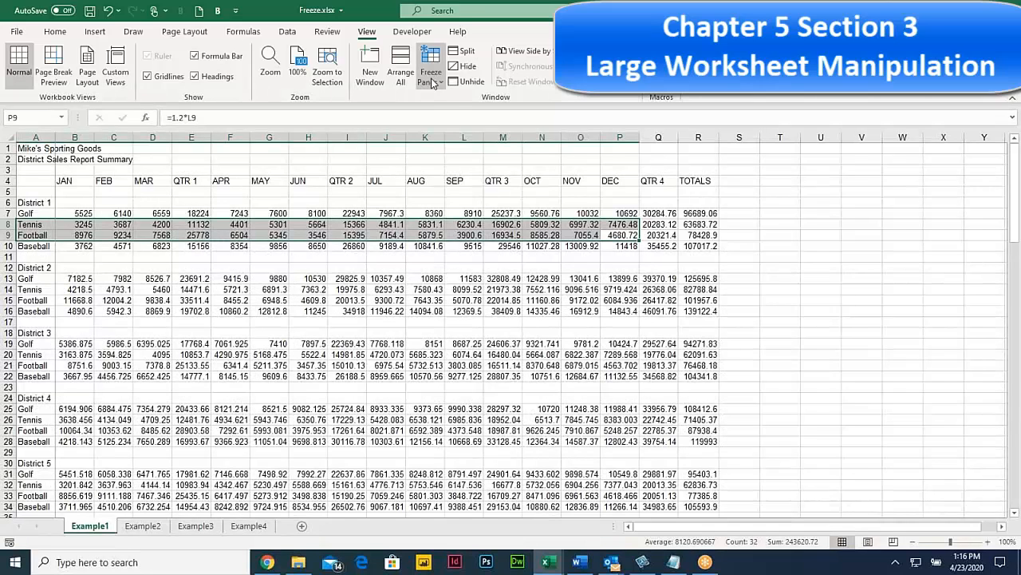
Step: Unfreeze the fixed first column and select cell B5 below the month headers
{"action": "left_click", "coordinate": [429, 80]}
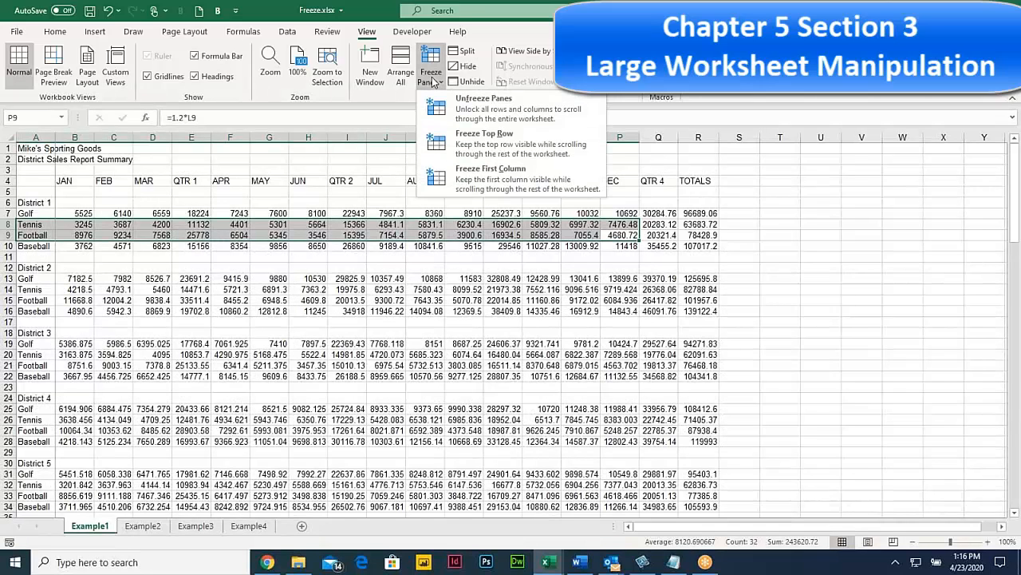
{"action": "left_click", "coordinate": [472, 110]}
{"action": "left_click", "coordinate": [73, 191]}
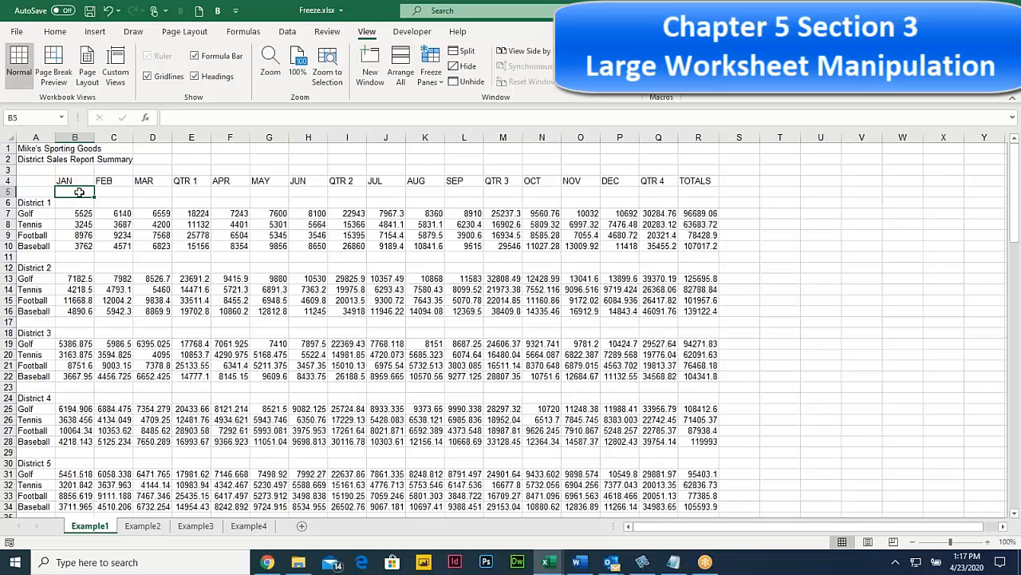
{"action": "left_click", "coordinate": [75, 172]}
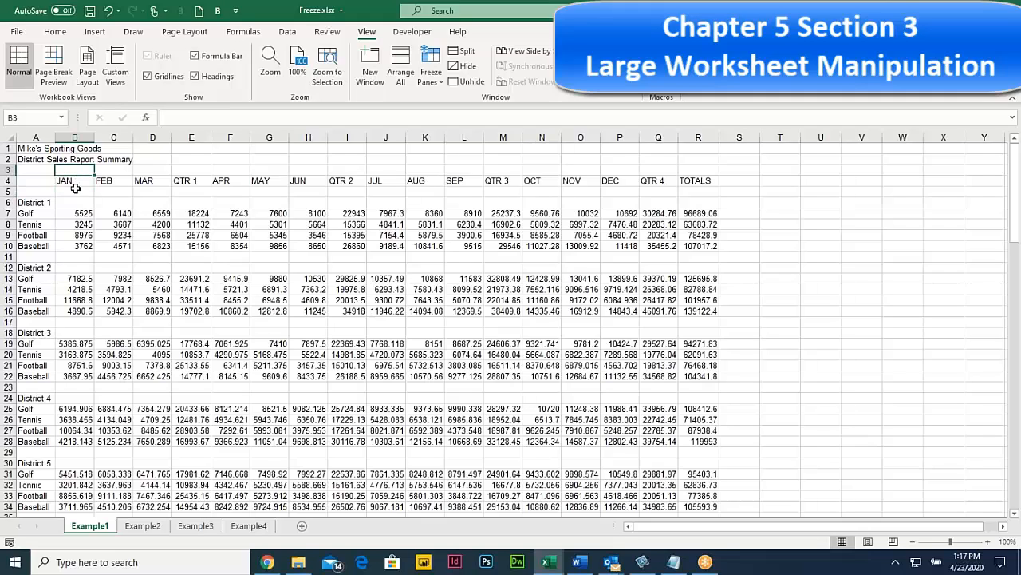
{"action": "left_click", "coordinate": [75, 191]}
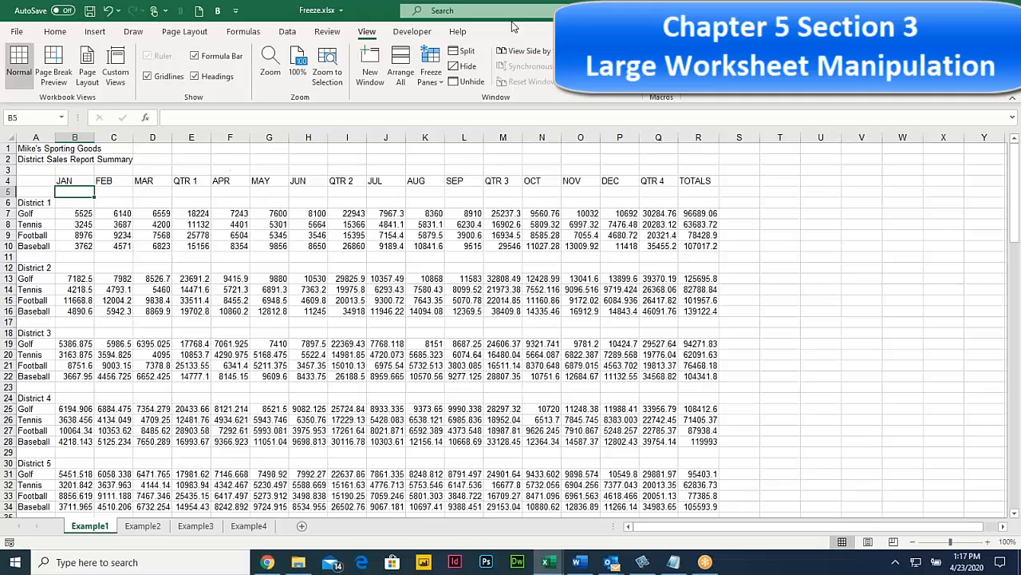
Step: Freeze rows 1–4 and column A at cell B5 and scroll to test it
{"action": "left_click", "coordinate": [431, 76]}
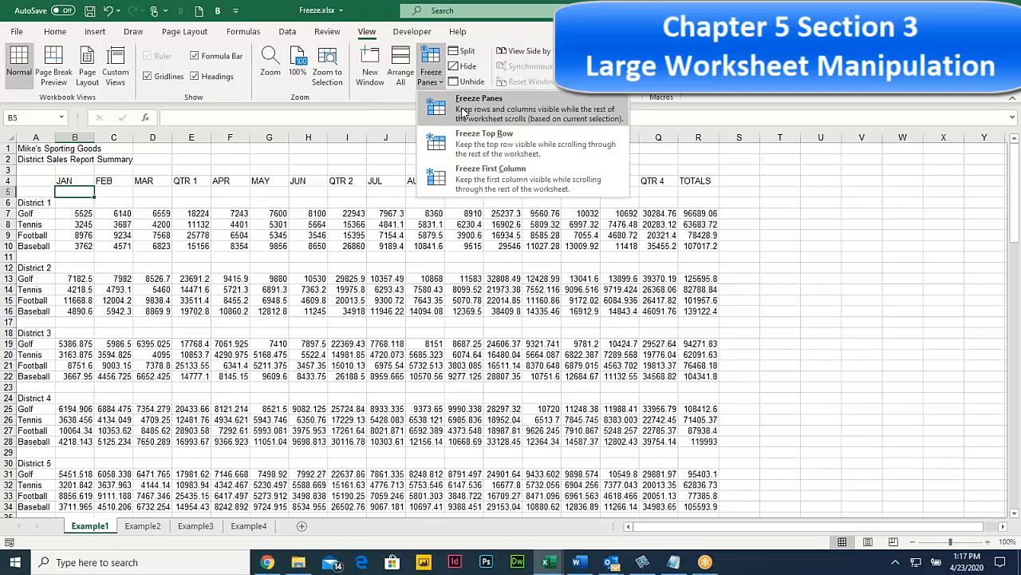
{"action": "left_click", "coordinate": [454, 105]}
{"action": "scroll", "coordinate": [162, 260], "scroll_direction": "down", "scroll_amount": 3}
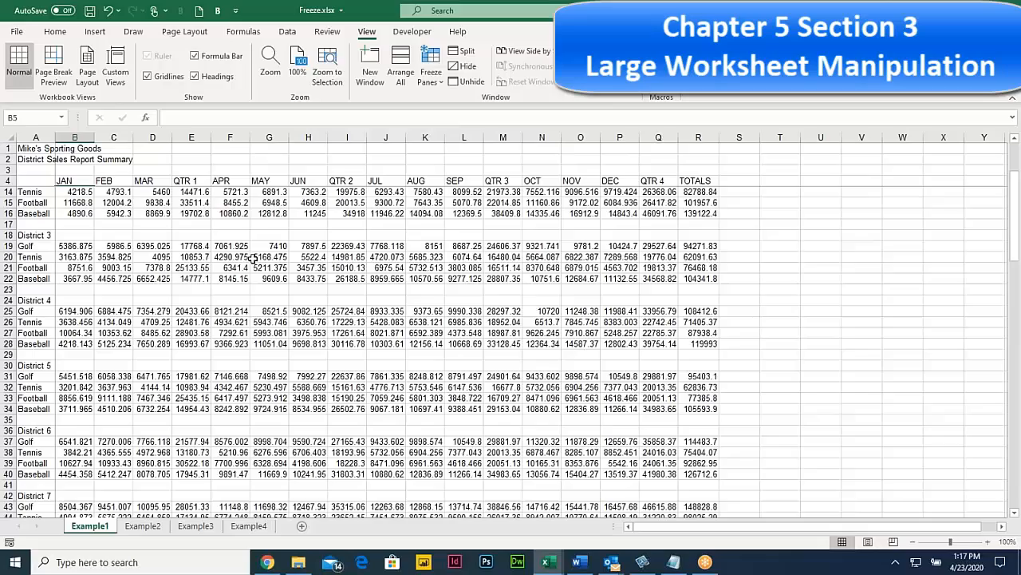
{"action": "left_click_drag", "start_coordinate": [269, 257], "coordinate": [987, 236]}
{"action": "left_click_drag", "start_coordinate": [221, 241], "coordinate": [6, 155]}
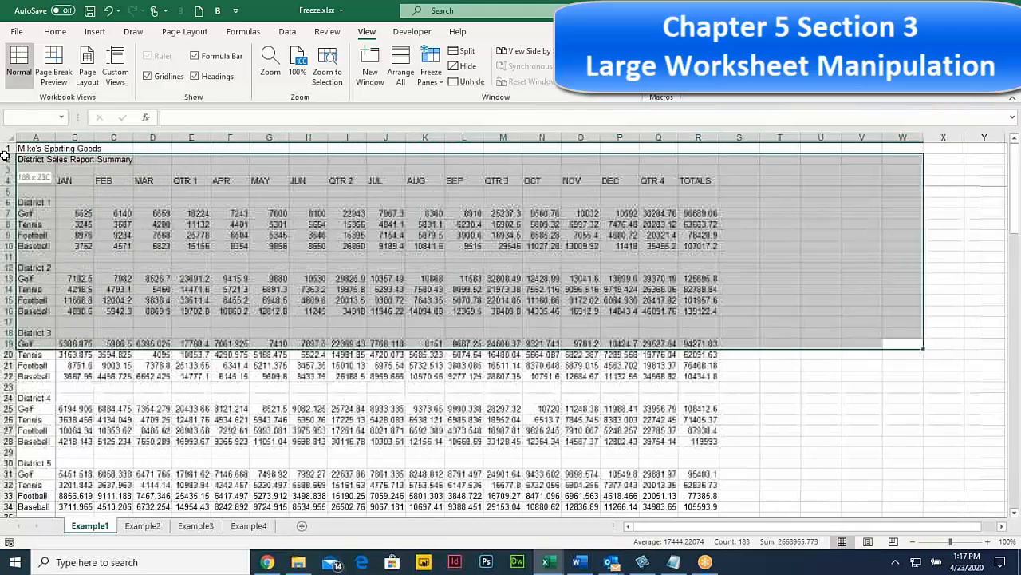
Step: Unfreeze the rows and column again from cell B5
{"action": "left_click", "coordinate": [81, 192]}
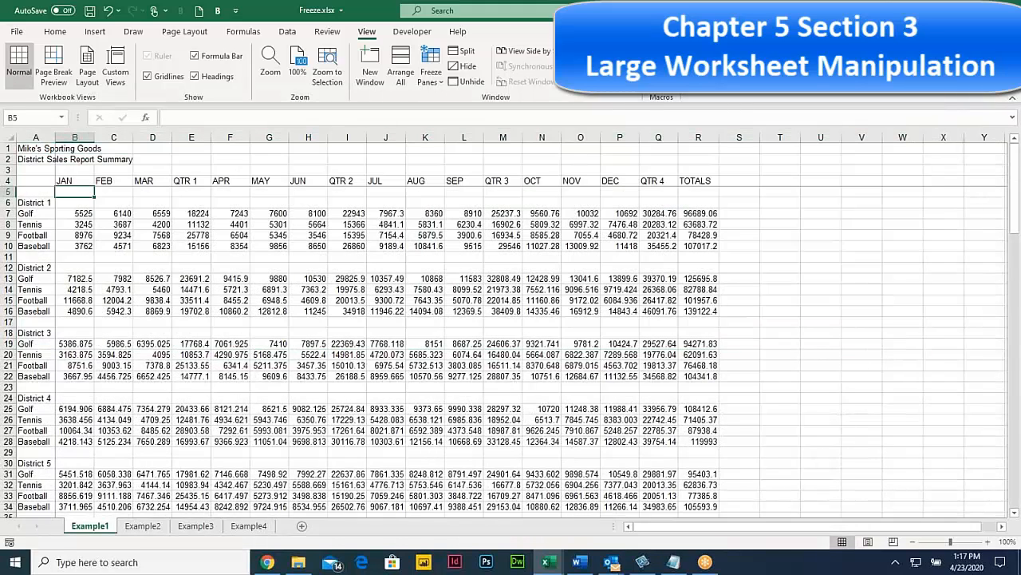
{"action": "left_click", "coordinate": [431, 68]}
{"action": "left_click", "coordinate": [453, 104]}
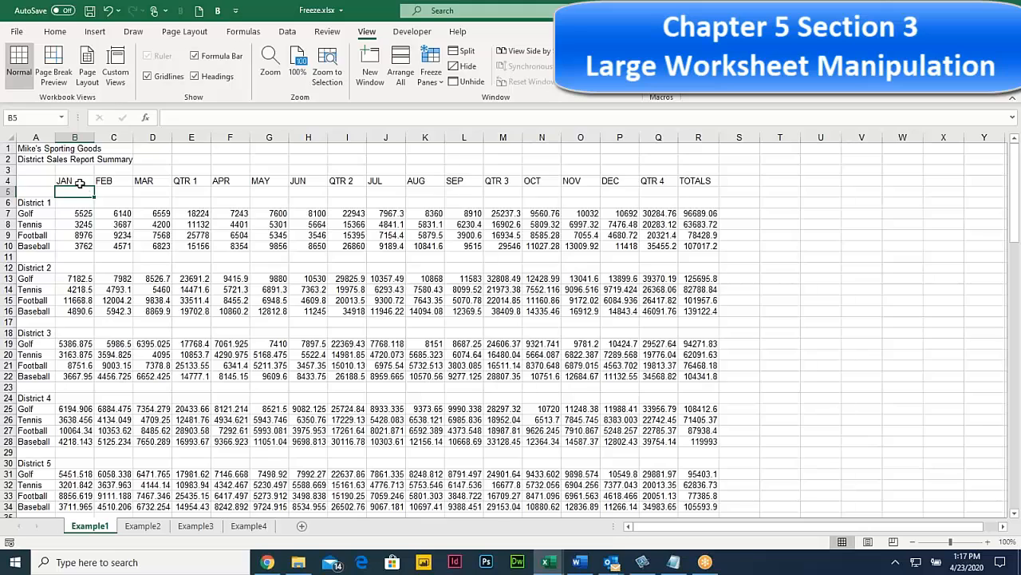
Step: Reselect cell B5 and freeze rows 1–4 and column A once more
{"action": "left_click", "coordinate": [9, 191]}
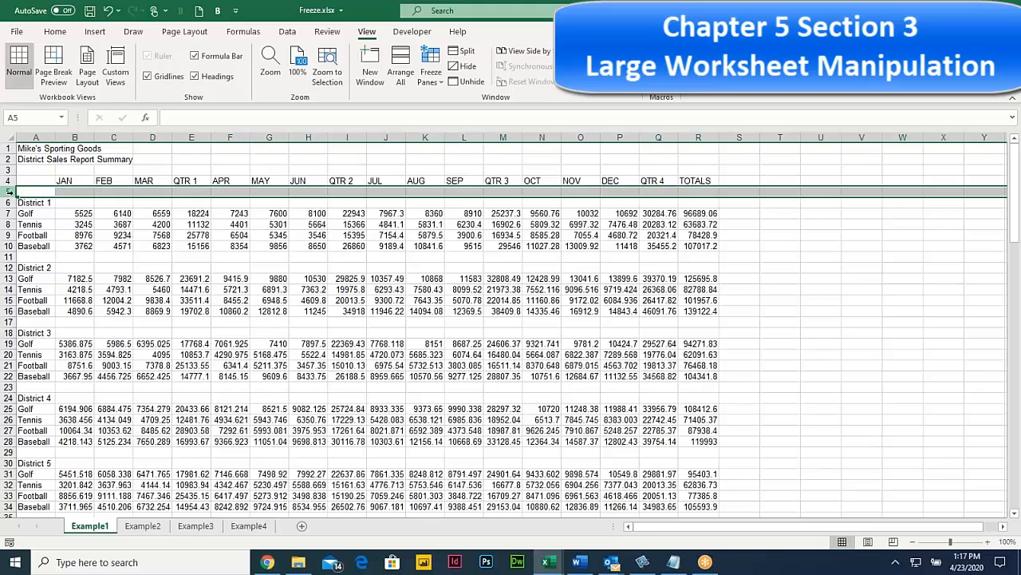
{"action": "left_click", "coordinate": [61, 138]}
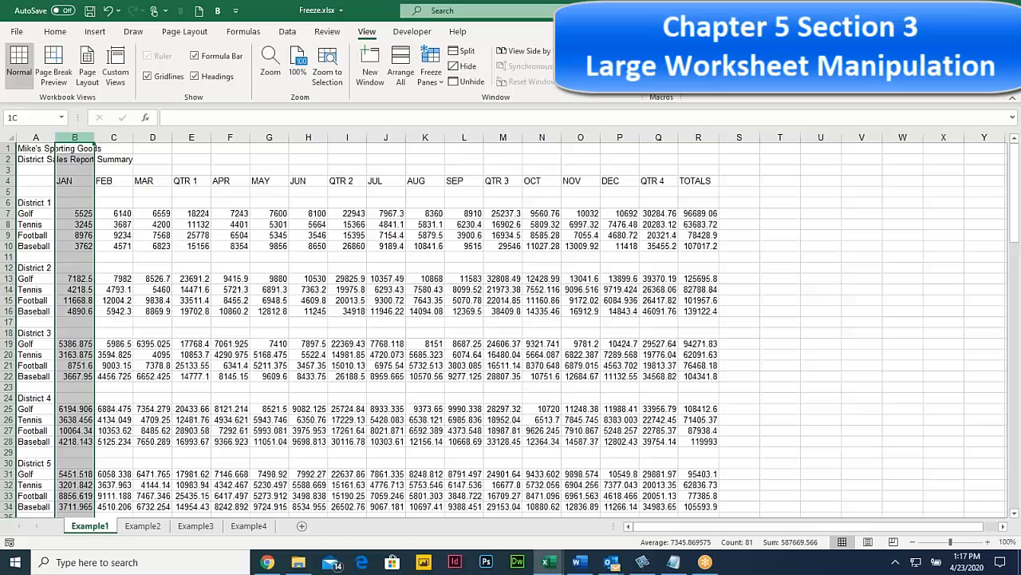
{"action": "left_click", "coordinate": [75, 190]}
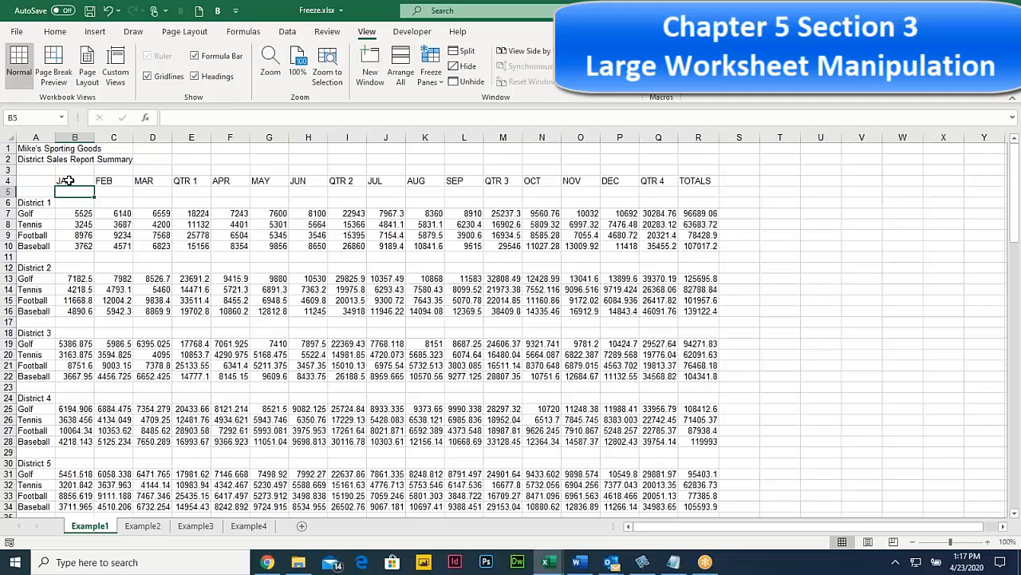
{"action": "left_click", "coordinate": [69, 180]}
{"action": "left_click", "coordinate": [68, 194]}
{"action": "left_click", "coordinate": [431, 75]}
{"action": "left_click", "coordinate": [444, 105]}
Step: Scroll and drag across the sheet to test the frozen headings and column A
{"action": "scroll", "coordinate": [142, 258], "scroll_direction": "down", "scroll_amount": 3}
{"action": "scroll", "coordinate": [142, 258], "scroll_direction": "up", "scroll_amount": 3}
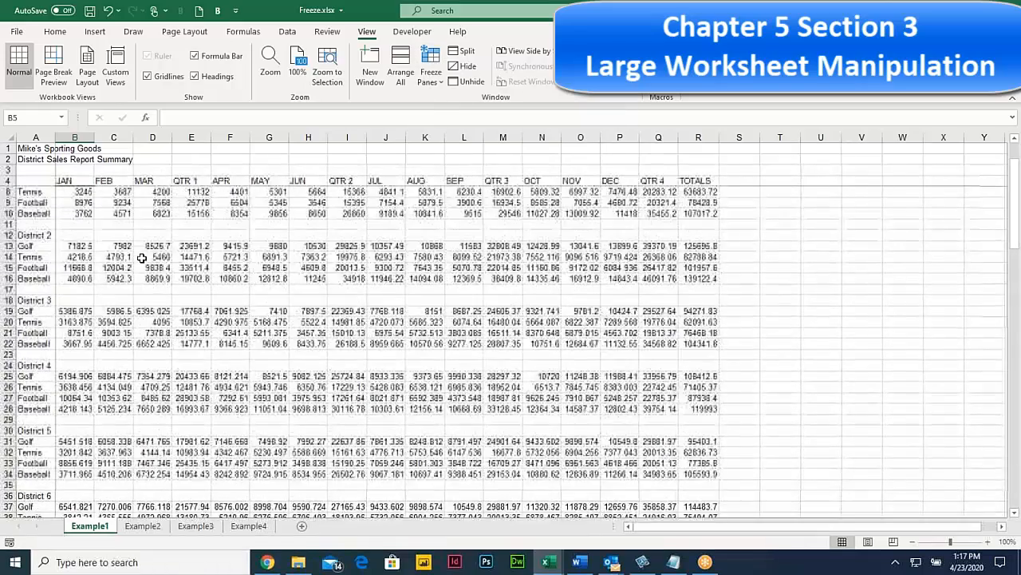
{"action": "scroll", "coordinate": [141, 258], "scroll_direction": "down", "scroll_amount": 2}
{"action": "scroll", "coordinate": [142, 258], "scroll_direction": "up", "scroll_amount": 2}
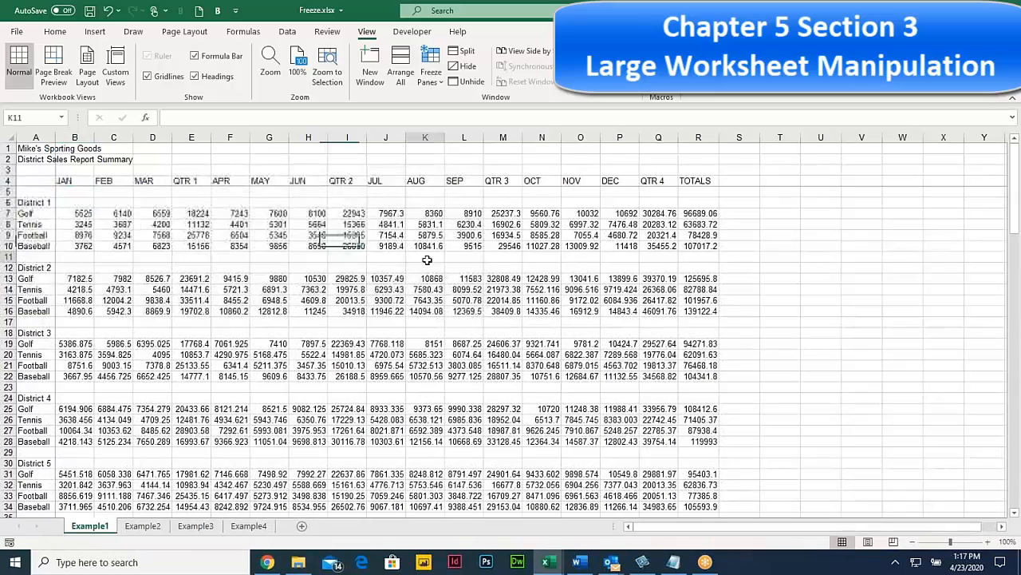
{"action": "left_click_drag", "start_coordinate": [430, 258], "coordinate": [990, 280]}
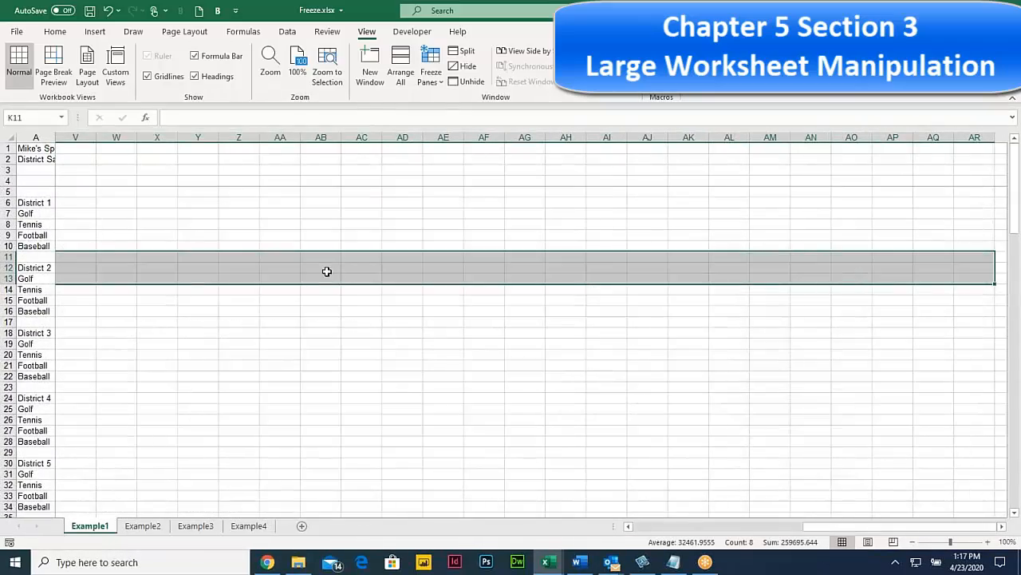
{"action": "left_click", "coordinate": [230, 266]}
{"action": "left_click_drag", "start_coordinate": [231, 266], "coordinate": [7, 256]}
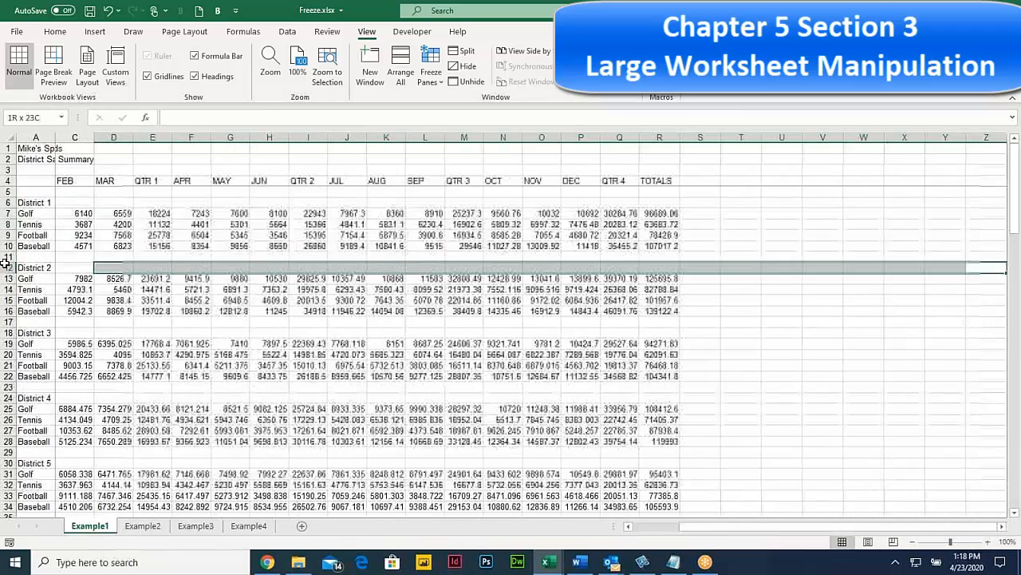
Step: Unfreeze the frozen rows and columns
{"action": "left_click", "coordinate": [70, 192]}
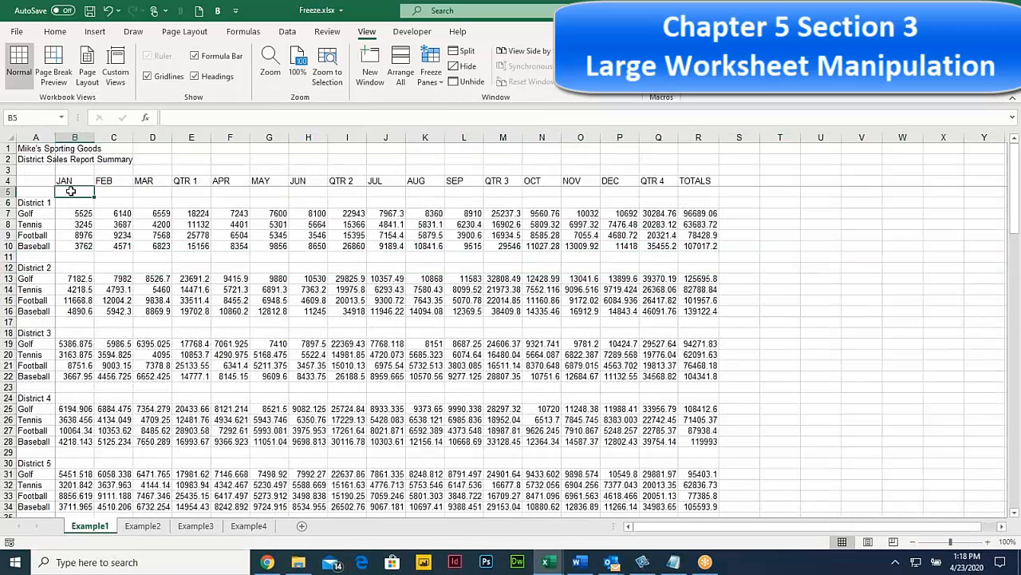
{"action": "left_click", "coordinate": [429, 78]}
{"action": "left_click", "coordinate": [445, 103]}
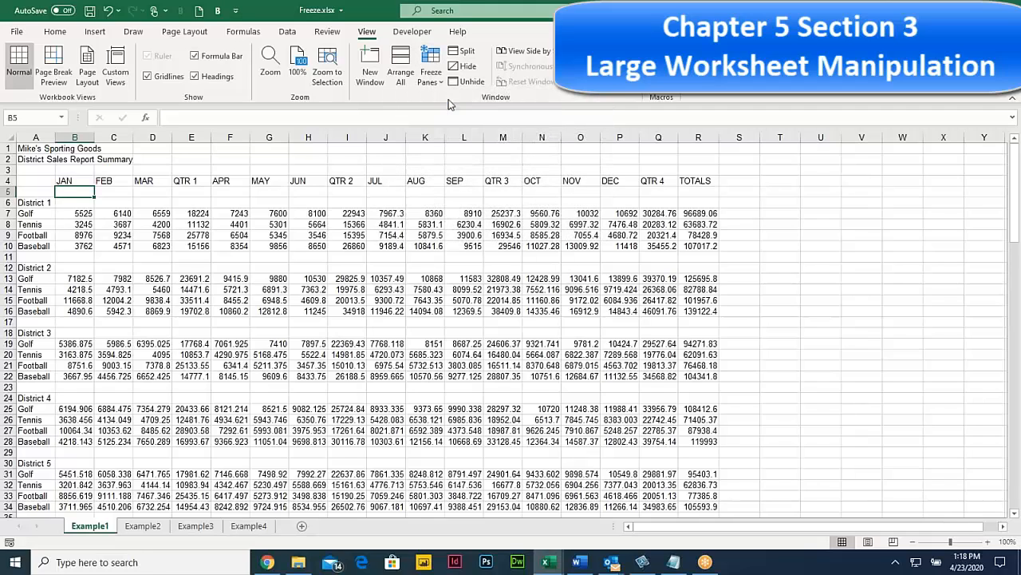
Step: Select cells E7, B5 and B3, then select the whole of row 17
{"action": "left_click", "coordinate": [203, 216]}
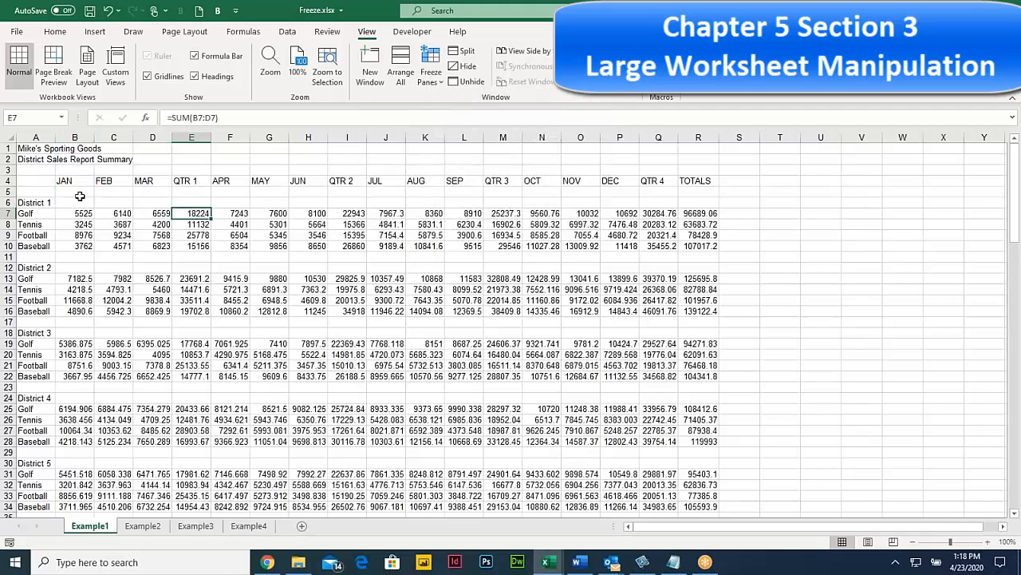
{"action": "left_click", "coordinate": [80, 194]}
{"action": "left_click", "coordinate": [74, 172]}
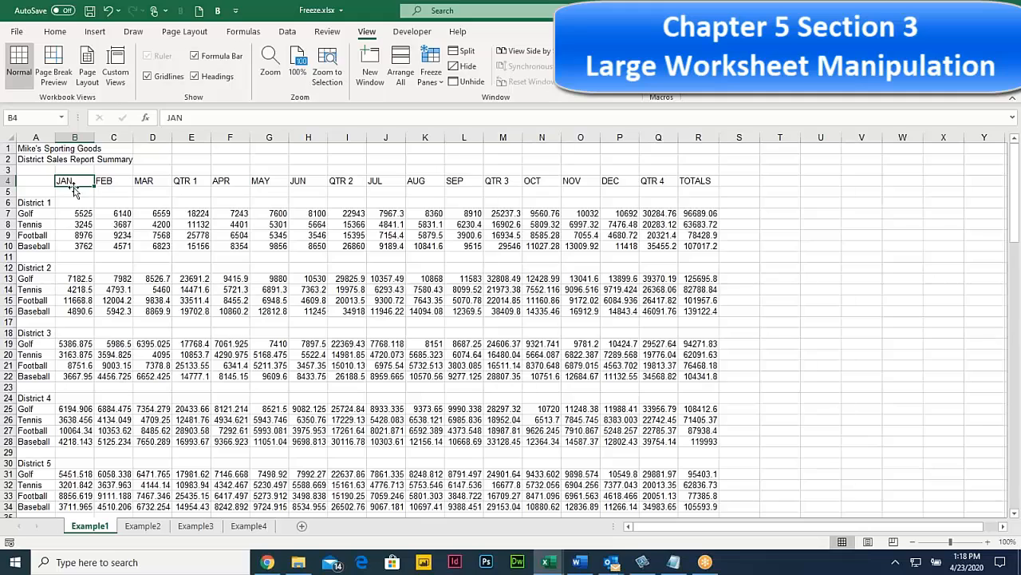
{"action": "left_click", "coordinate": [73, 191]}
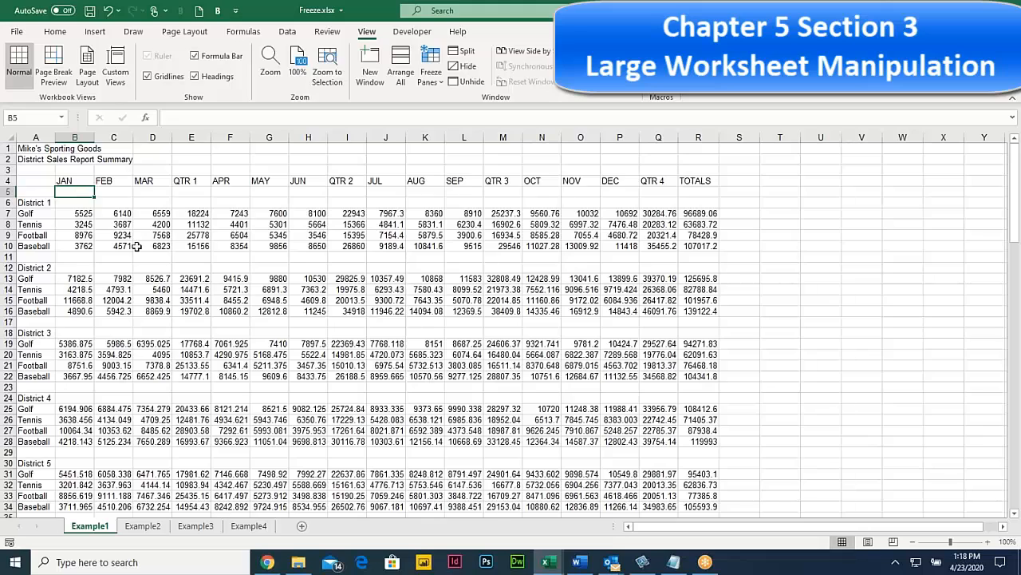
{"action": "left_click", "coordinate": [7, 311]}
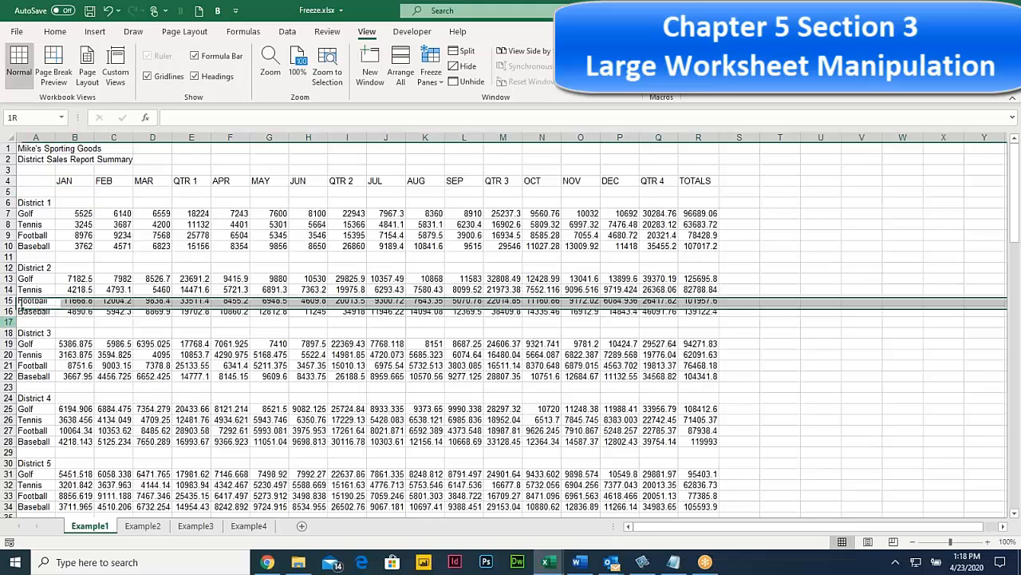
{"action": "left_click", "coordinate": [7, 321]}
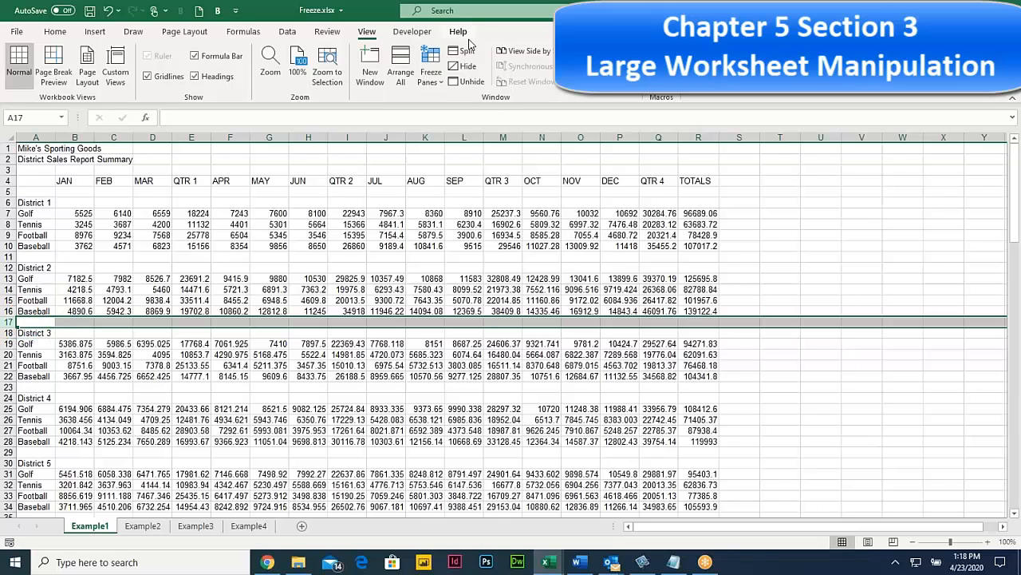
Step: Split the sheet into two panes at row 17 and scroll the lower pane
{"action": "left_click", "coordinate": [466, 50]}
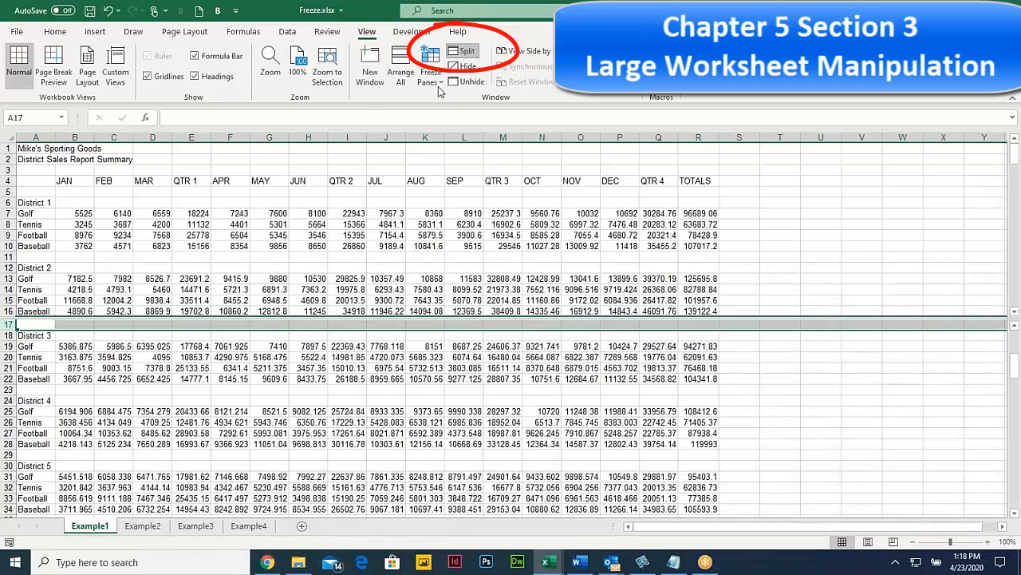
{"action": "left_click", "coordinate": [269, 289]}
{"action": "left_click", "coordinate": [227, 367]}
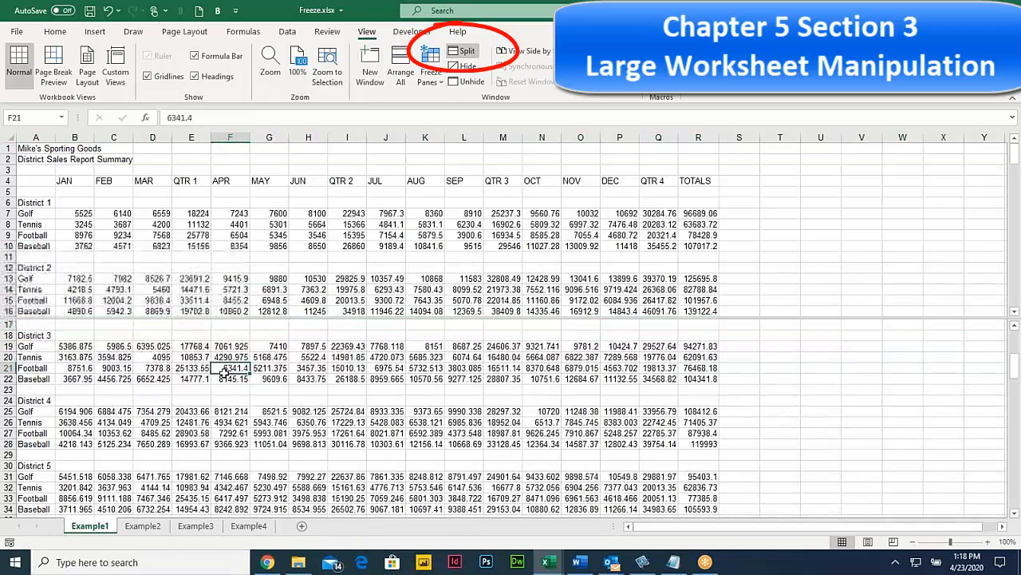
{"action": "scroll", "coordinate": [220, 365], "scroll_direction": "down", "scroll_amount": 4}
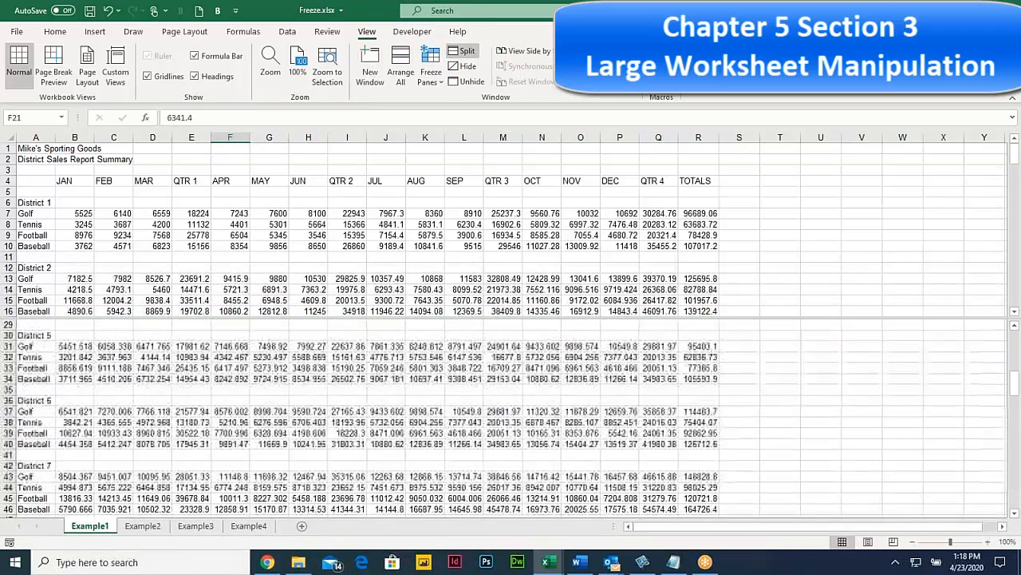
{"action": "scroll", "coordinate": [220, 365], "scroll_direction": "down", "scroll_amount": 9}
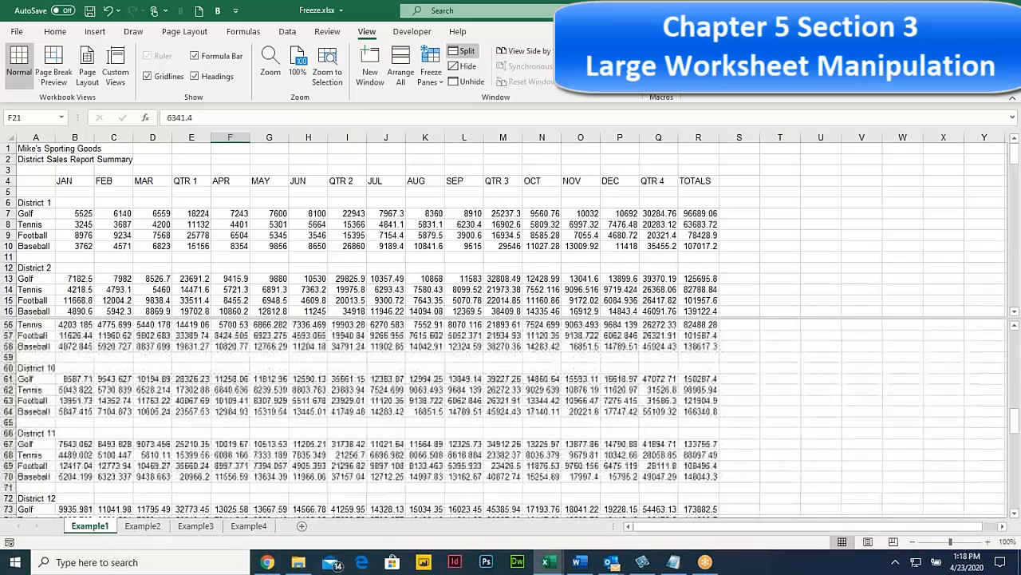
{"action": "scroll", "coordinate": [220, 399], "scroll_direction": "down", "scroll_amount": 10}
{"action": "left_click", "coordinate": [192, 234]}
{"action": "scroll", "coordinate": [191, 235], "scroll_direction": "down", "scroll_amount": 2}
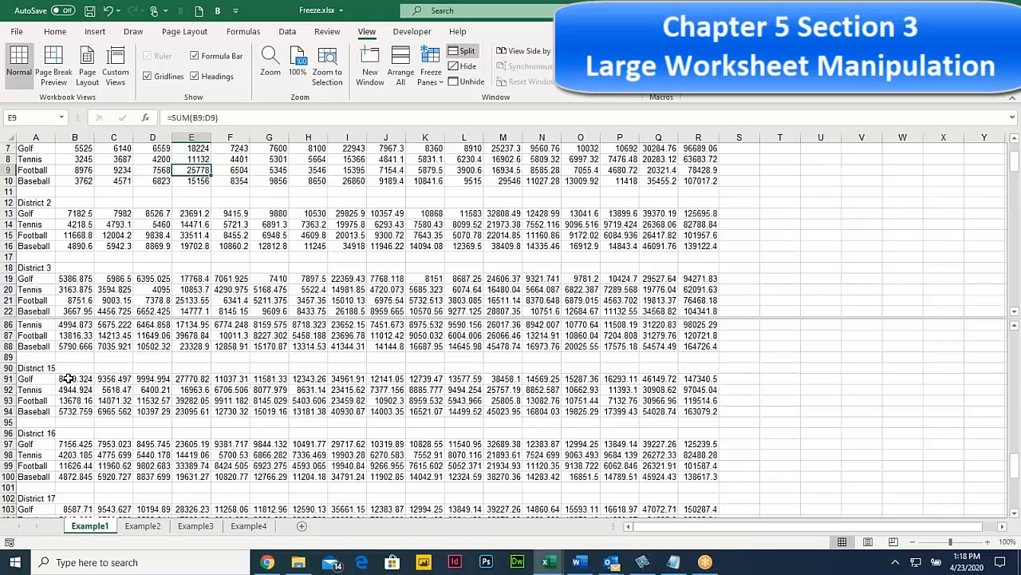
Step: Copy District 15's JAN–QTR 1 figures (B91:E94) over District 2's values at B13
{"action": "left_click_drag", "start_coordinate": [68, 379], "coordinate": [184, 410]}
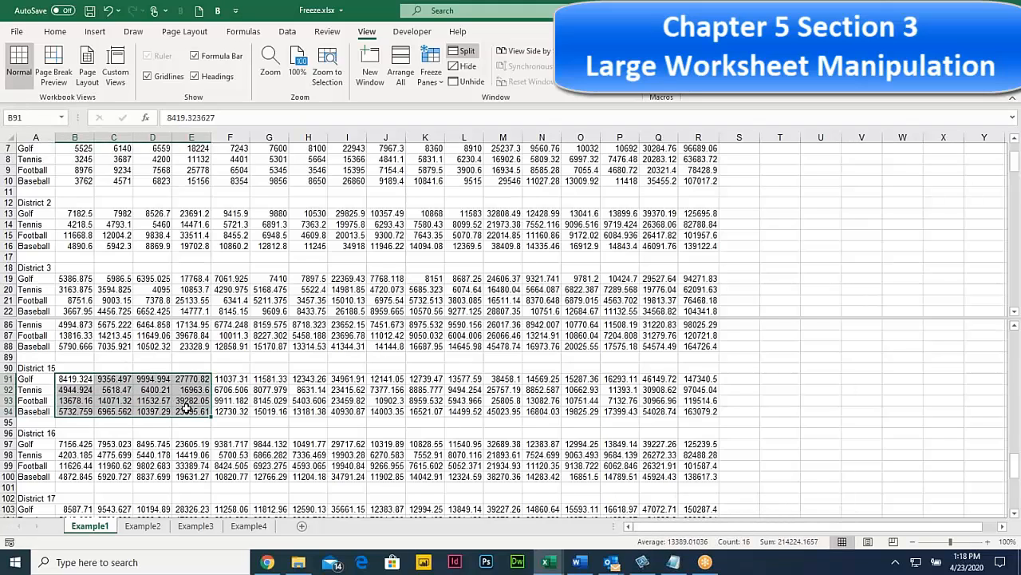
{"action": "key", "text": "ctrl+c"}
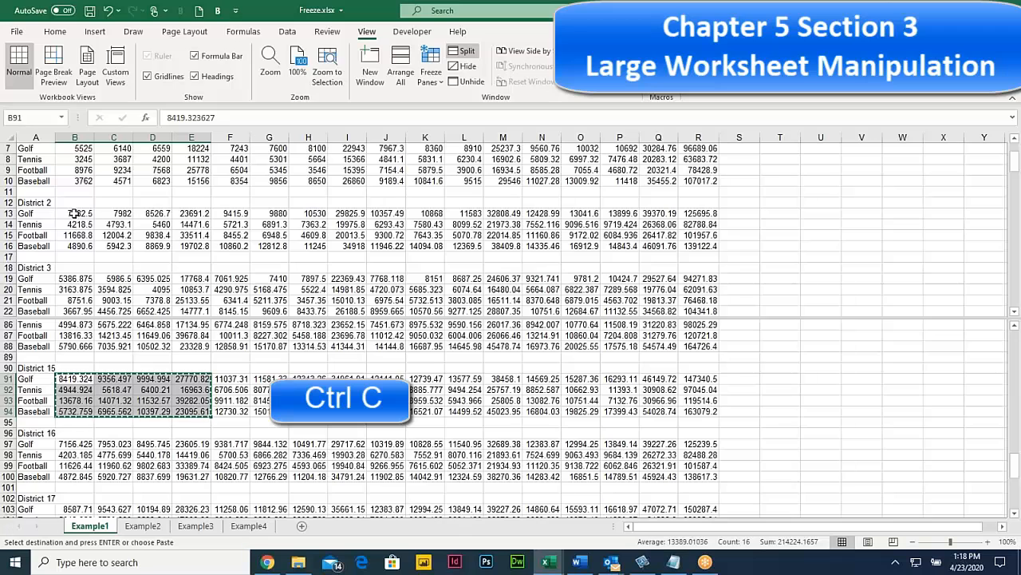
{"action": "left_click", "coordinate": [73, 214]}
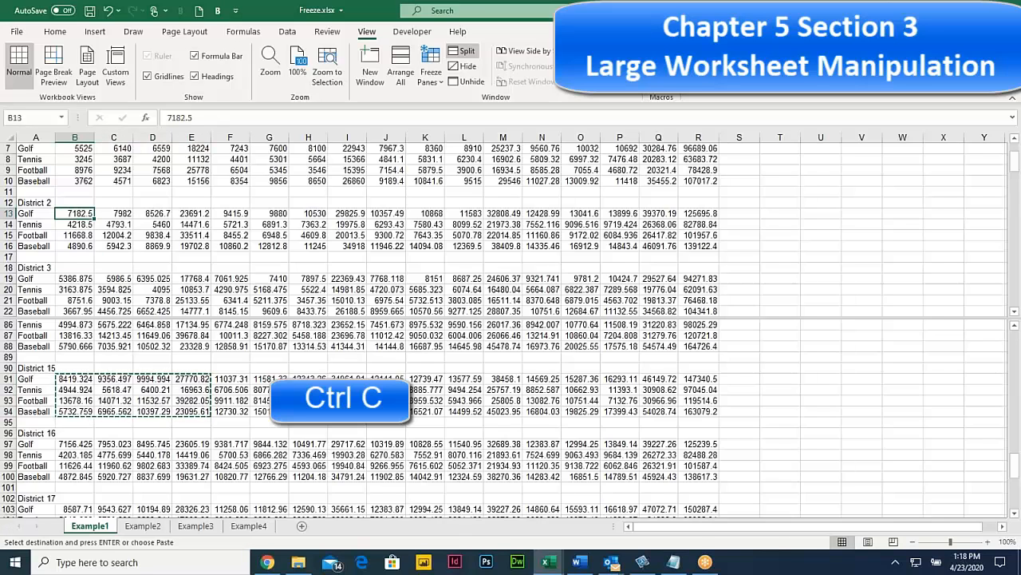
{"action": "key", "text": "ctrl+v"}
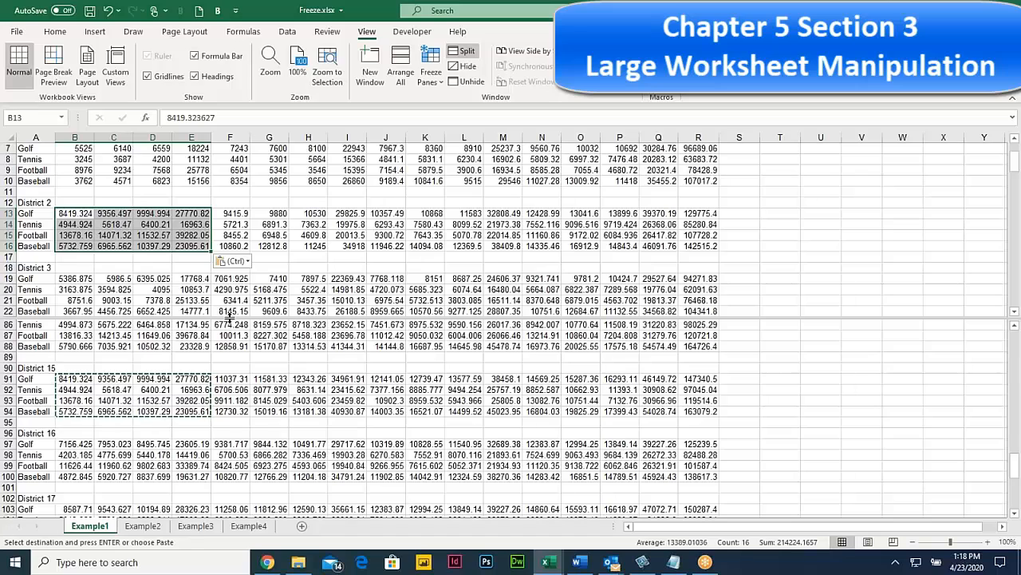
{"action": "left_click", "coordinate": [255, 276]}
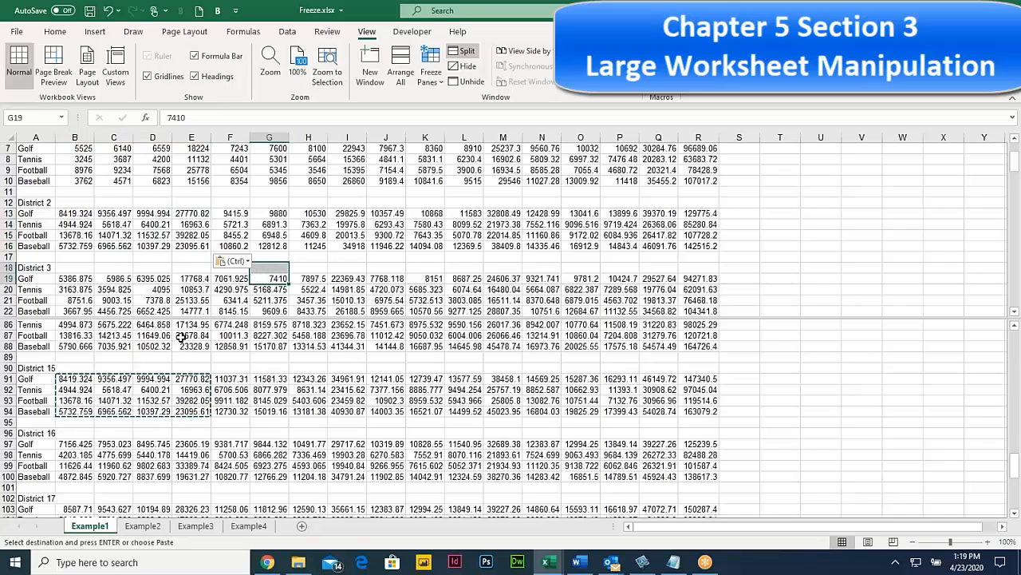
{"action": "key", "text": "Escape"}
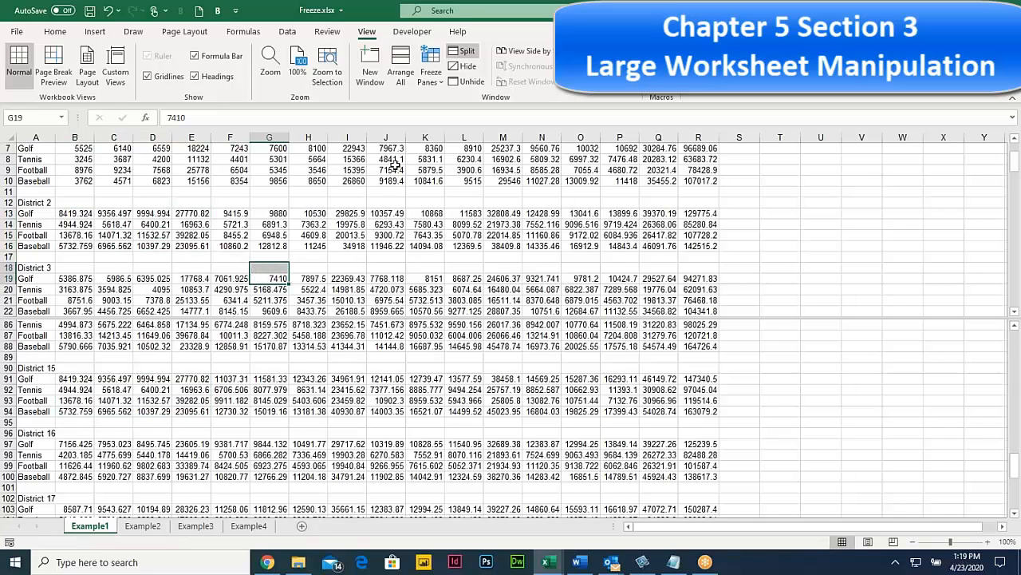
Step: Remove the row 17 split between the two panes
{"action": "left_click", "coordinate": [464, 51]}
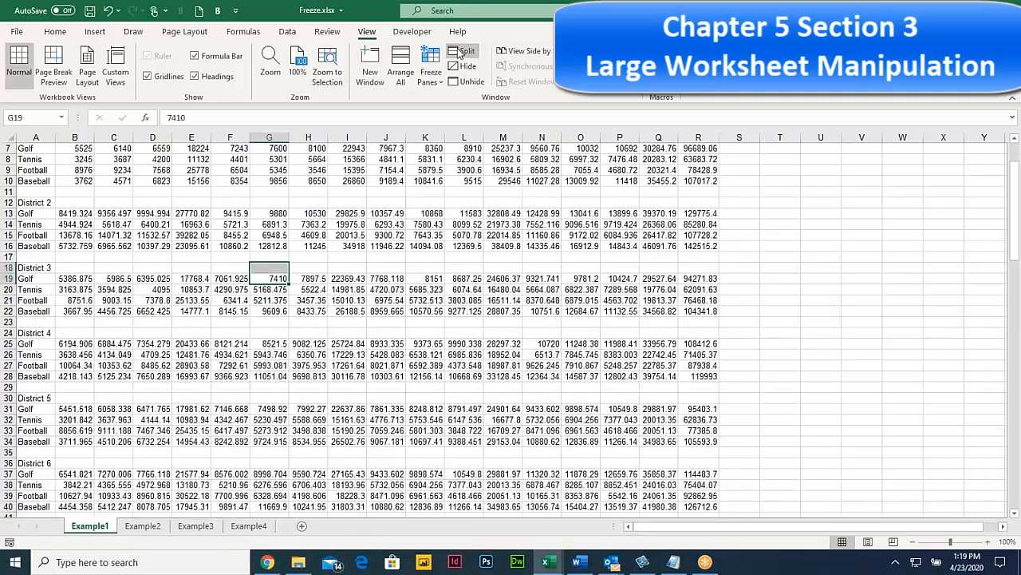
{"action": "left_click", "coordinate": [154, 283]}
{"action": "left_click", "coordinate": [82, 283]}
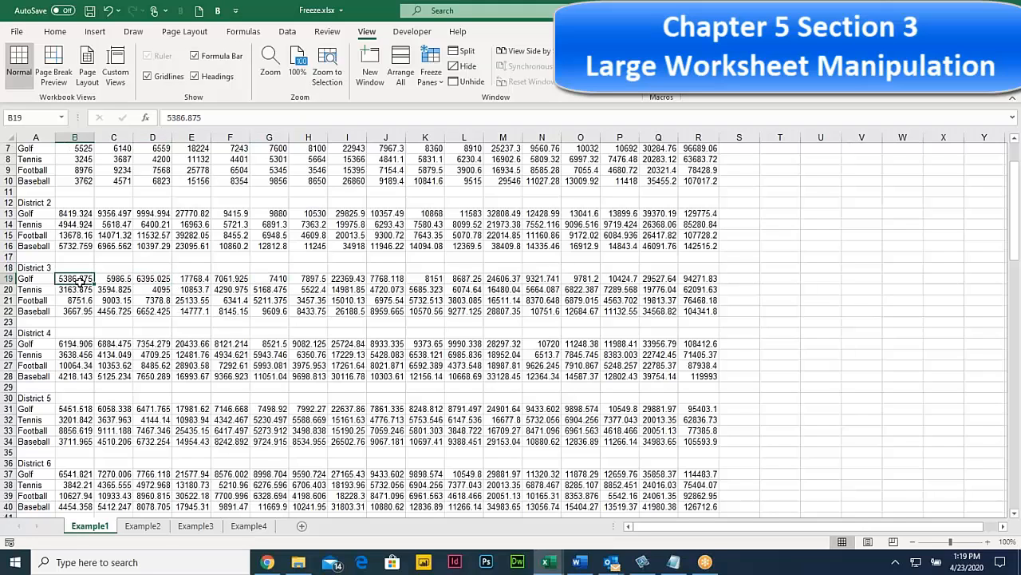
Step: Zoom to 140% and split the sheet vertically before column H
{"action": "left_click", "coordinate": [317, 133]}
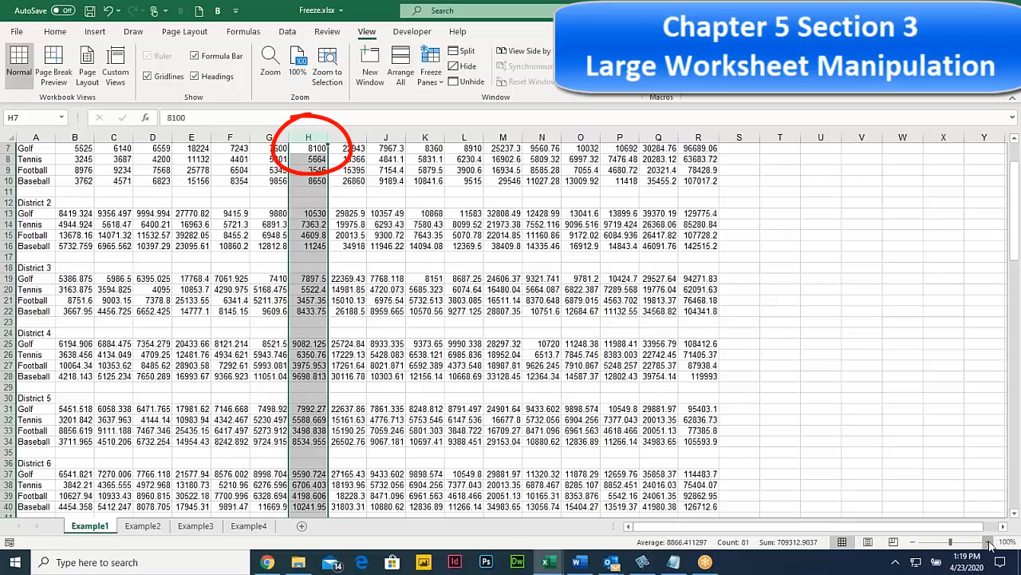
{"action": "left_click", "coordinate": [990, 542]}
{"action": "left_click", "coordinate": [990, 542]}
{"action": "left_click", "coordinate": [989, 542]}
{"action": "left_click", "coordinate": [989, 542]}
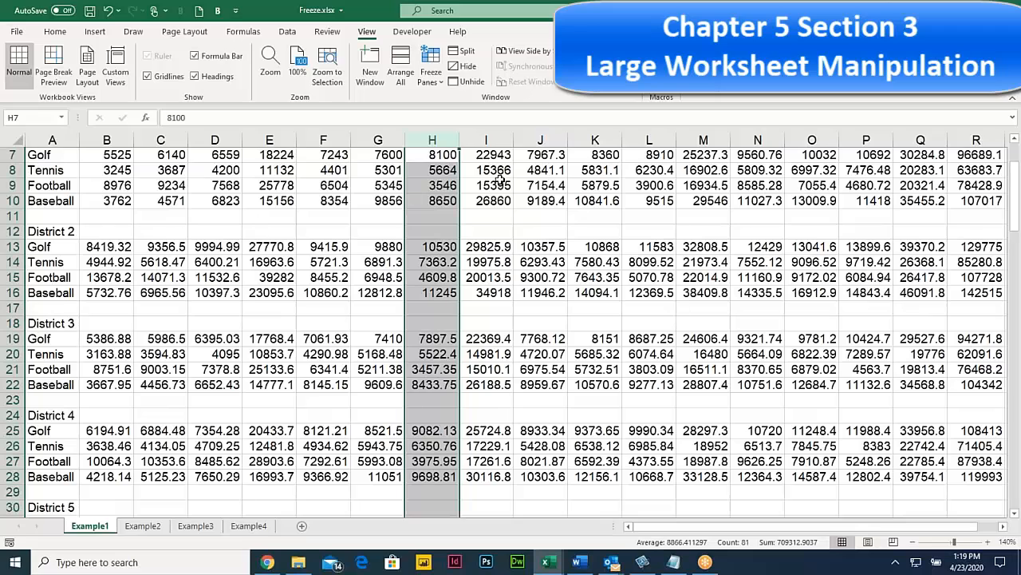
{"action": "left_click", "coordinate": [465, 53]}
Step: Test the vertical split by moving right along row 19 and selecting cells on both sides
{"action": "left_click", "coordinate": [477, 342]}
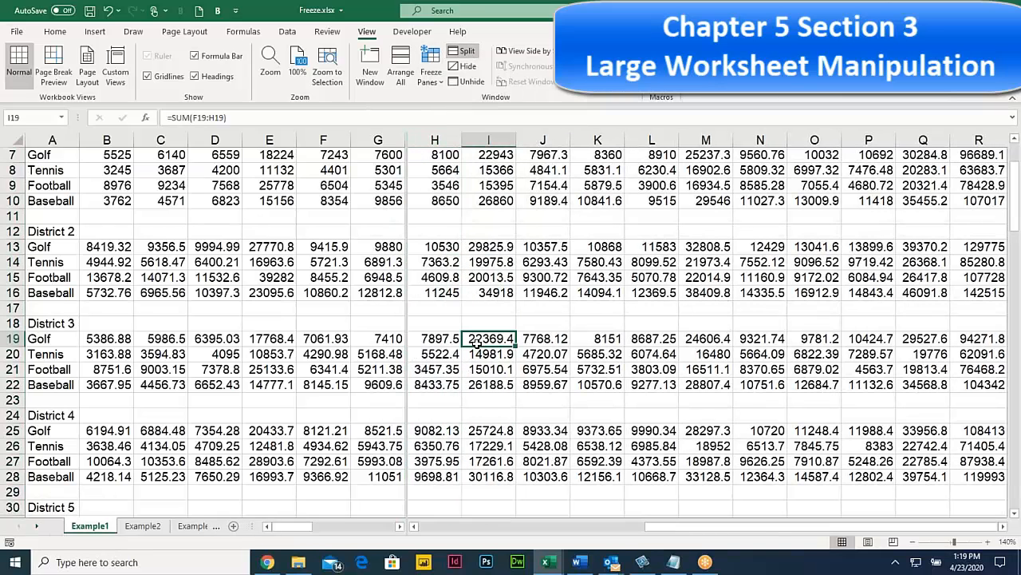
{"action": "key", "text": "Right"}
{"action": "key", "text": "Right"}
{"action": "key", "text": "Right"}
{"action": "key", "text": "Right"}
{"action": "key", "text": "Right"}
{"action": "key", "text": "Right"}
{"action": "key", "text": "Right"}
{"action": "key", "text": "Right"}
{"action": "key", "text": "Right"}
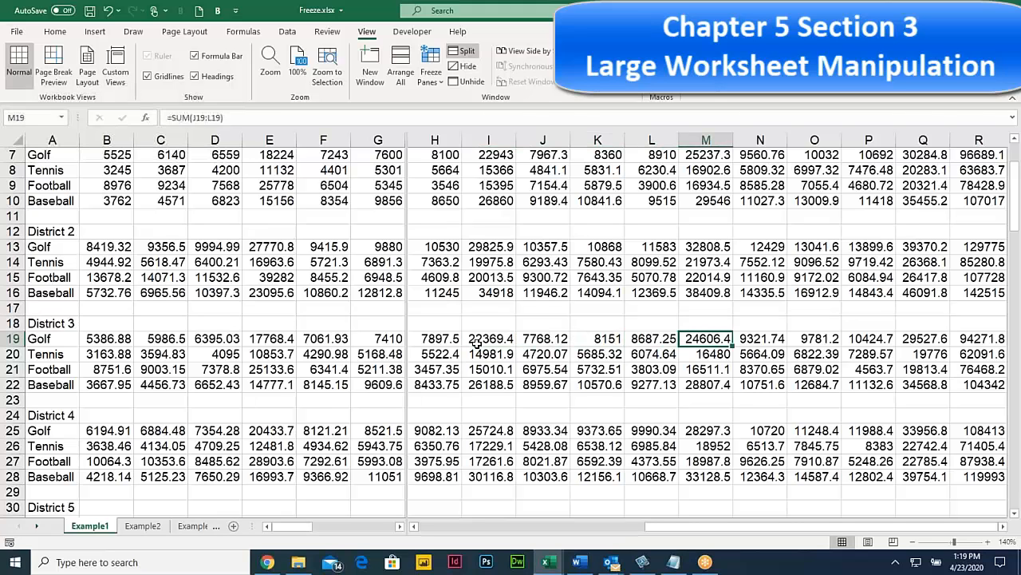
{"action": "key", "text": "Right"}
{"action": "key", "text": "Right"}
{"action": "key", "text": "Right"}
{"action": "key", "text": "Right"}
{"action": "key", "text": "Right"}
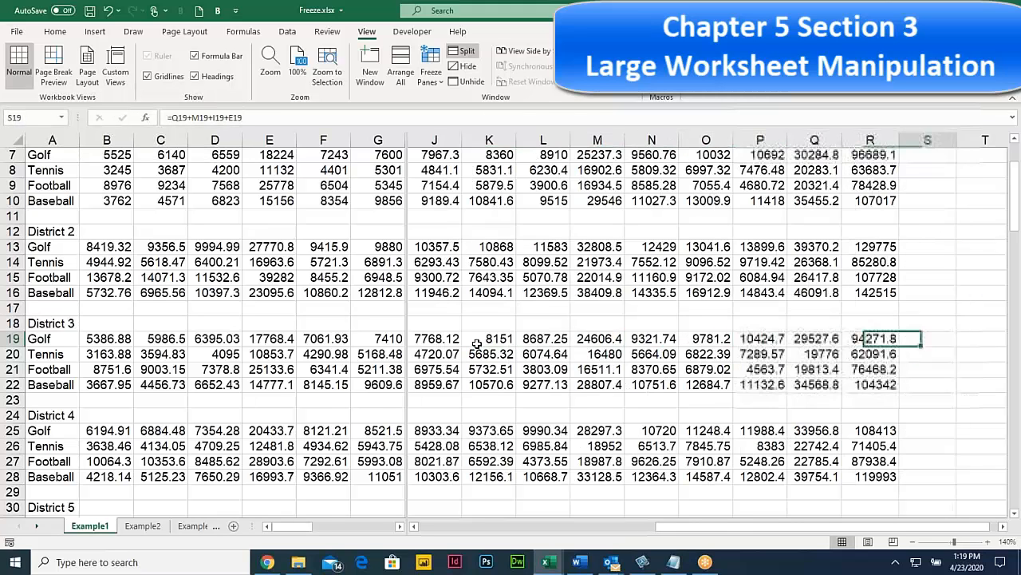
{"action": "left_click_drag", "start_coordinate": [226, 274], "coordinate": [4, 241]}
{"action": "left_click", "coordinate": [279, 231]}
{"action": "left_click", "coordinate": [500, 236]}
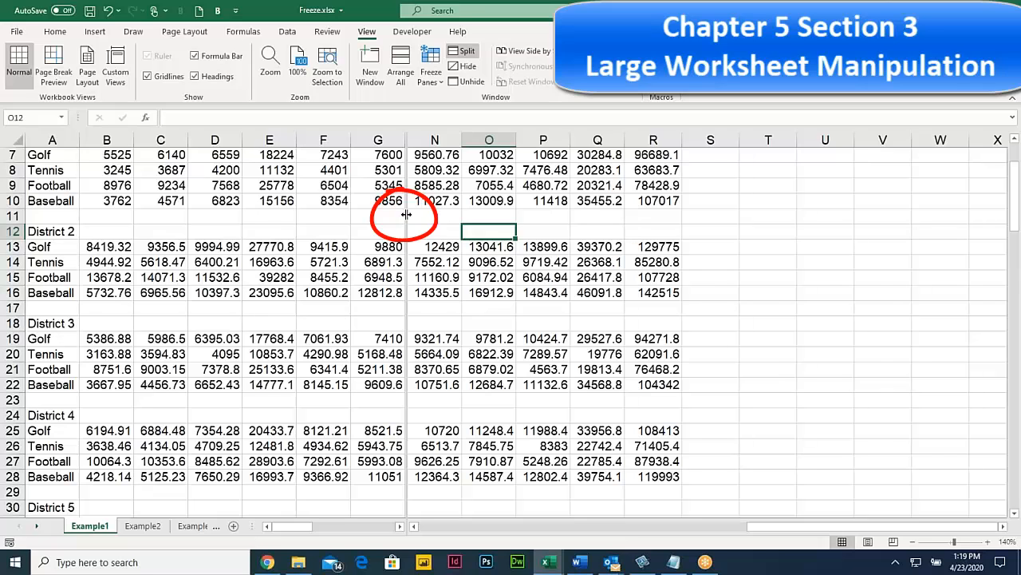
{"action": "double_click", "coordinate": [406, 214]}
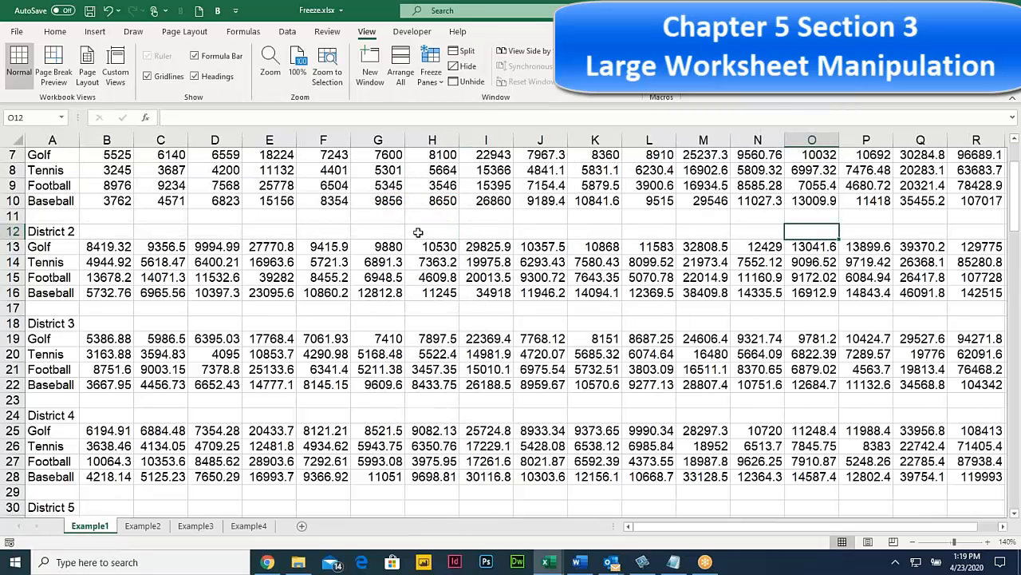
{"action": "left_click", "coordinate": [335, 230]}
{"action": "left_click", "coordinate": [395, 249]}
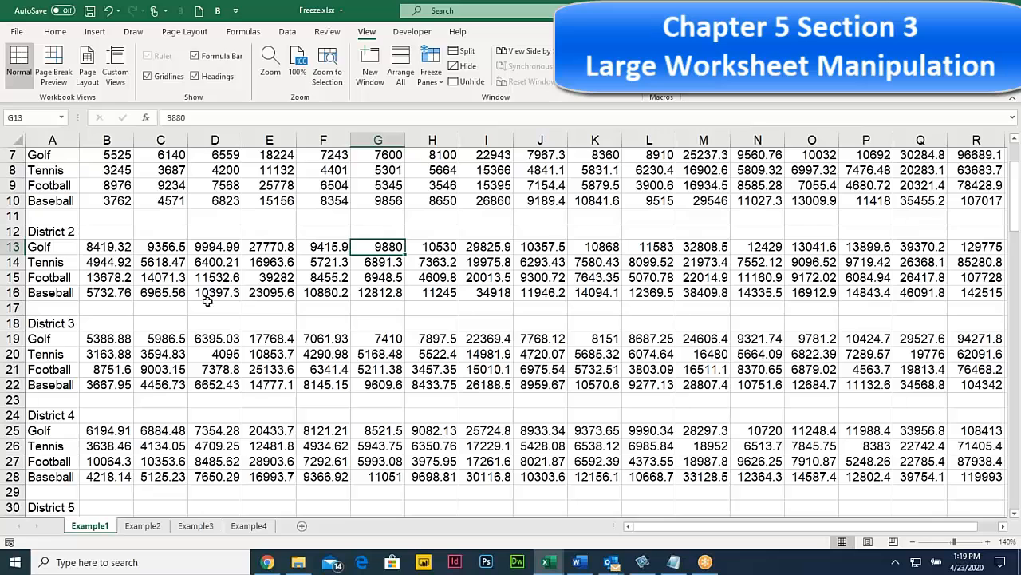
{"action": "left_click", "coordinate": [14, 323]}
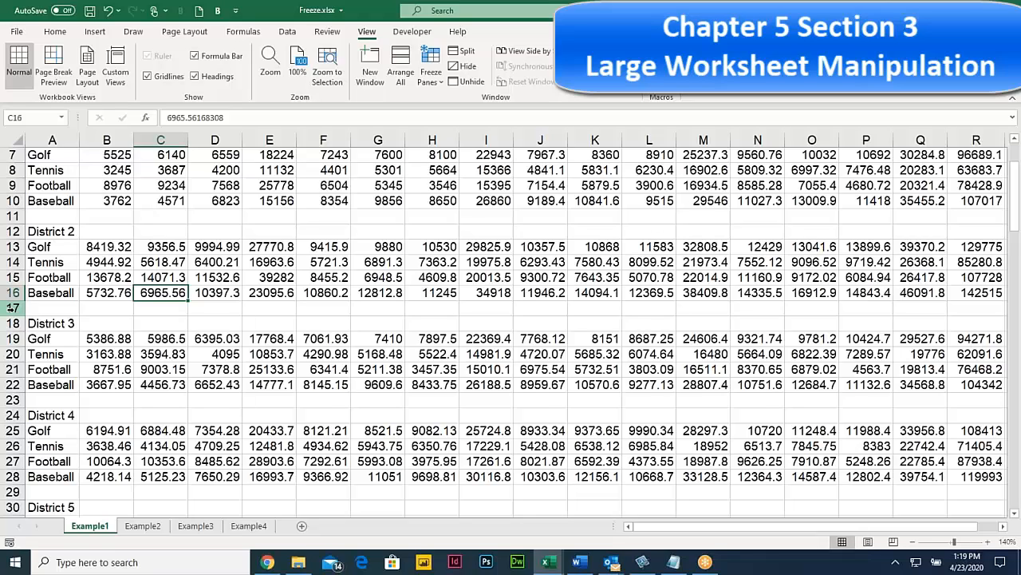
{"action": "left_click", "coordinate": [214, 279]}
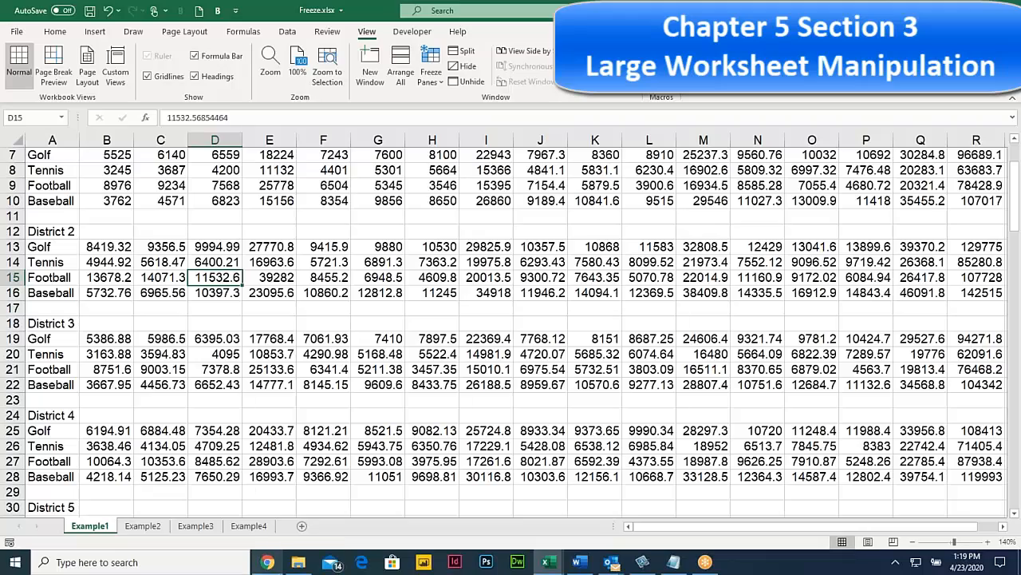
Step: Bring up the course PDF in Chrome and read through the 5.24 Split explanation
{"action": "left_click", "coordinate": [269, 564]}
{"action": "scroll", "coordinate": [432, 303], "scroll_direction": "down", "scroll_amount": 3}
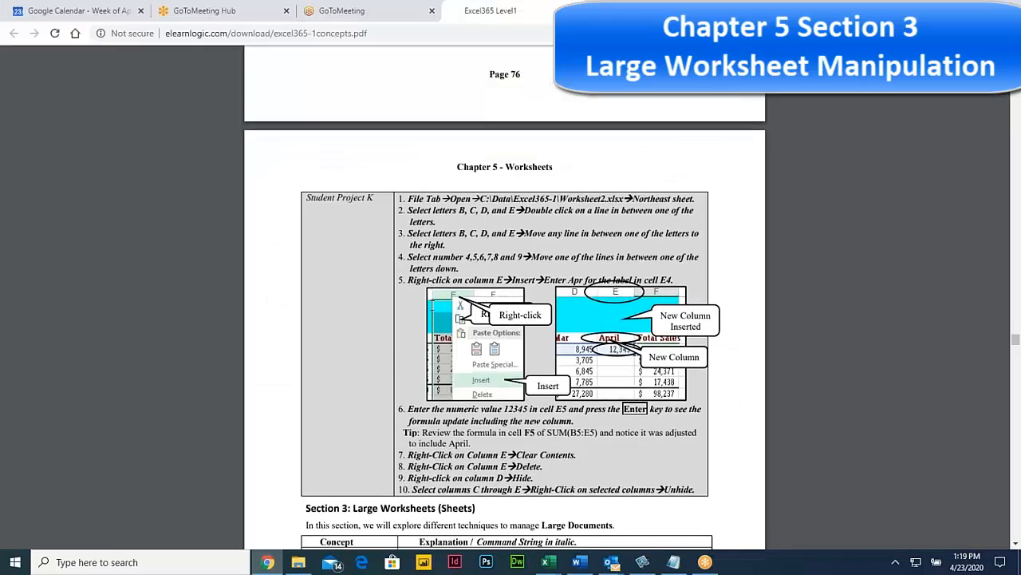
{"action": "scroll", "coordinate": [307, 199], "scroll_direction": "down", "scroll_amount": 3}
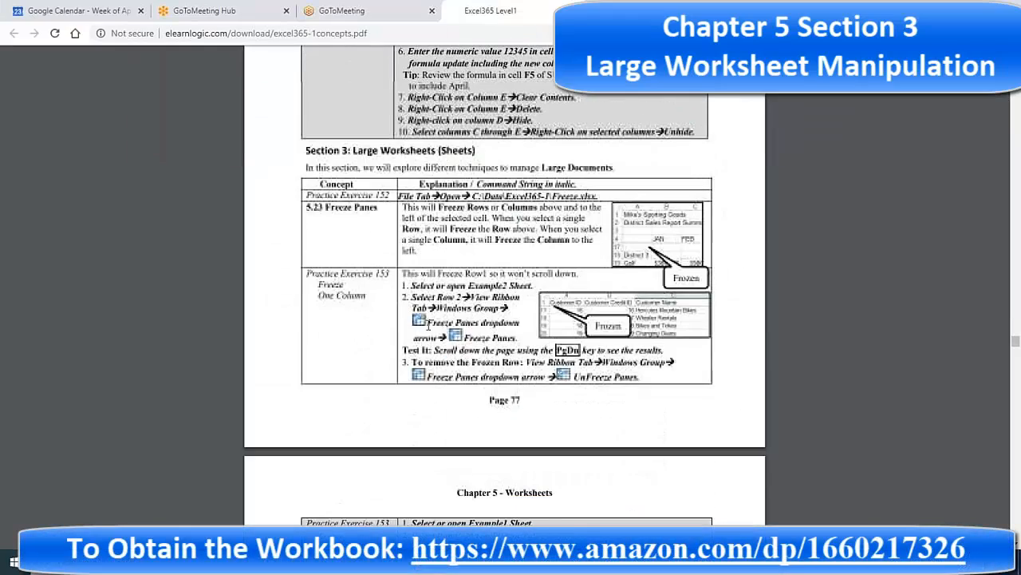
{"action": "left_click_drag", "start_coordinate": [307, 200], "coordinate": [589, 209]}
{"action": "scroll", "coordinate": [417, 323], "scroll_direction": "down", "scroll_amount": 2}
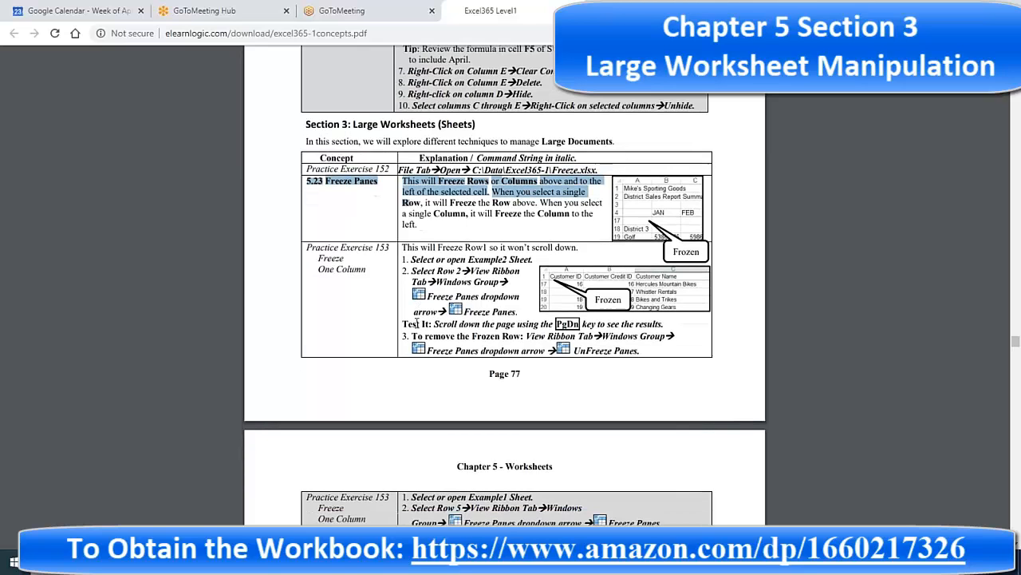
{"action": "scroll", "coordinate": [417, 322], "scroll_direction": "down", "scroll_amount": 5}
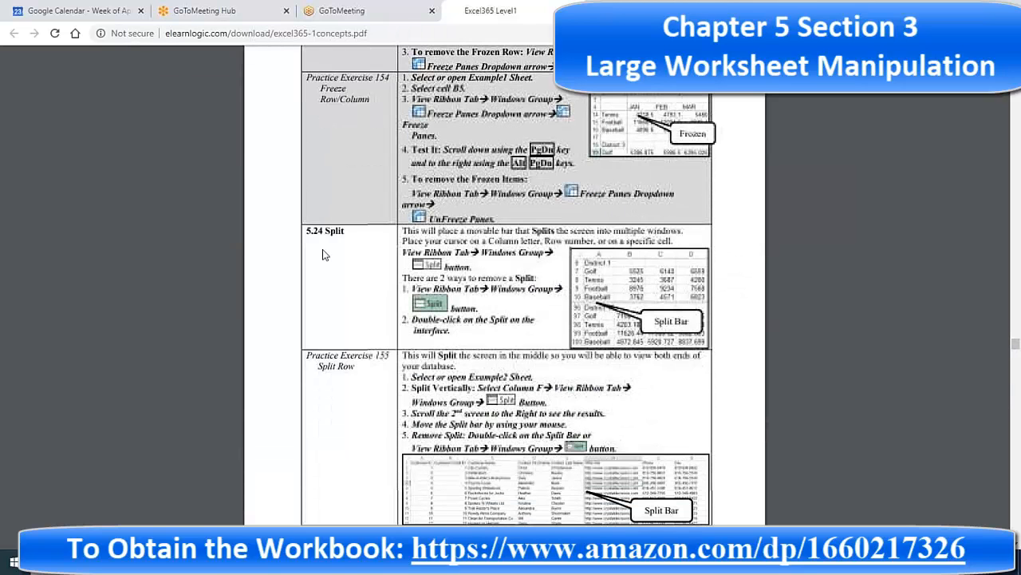
{"action": "left_click_drag", "start_coordinate": [323, 254], "coordinate": [527, 327]}
{"action": "scroll", "coordinate": [529, 332], "scroll_direction": "down", "scroll_amount": 6}
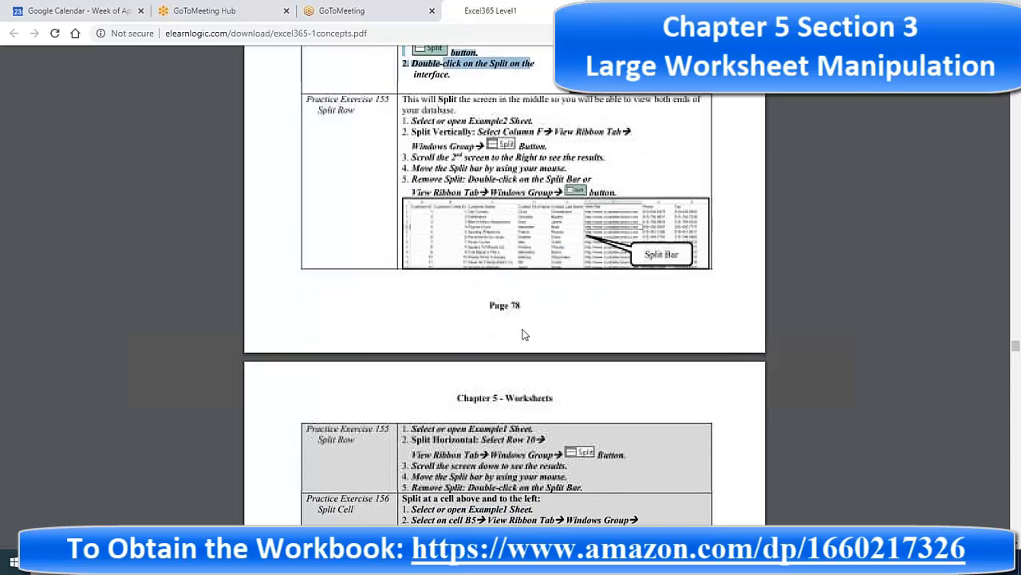
{"action": "scroll", "coordinate": [524, 335], "scroll_direction": "down", "scroll_amount": 3}
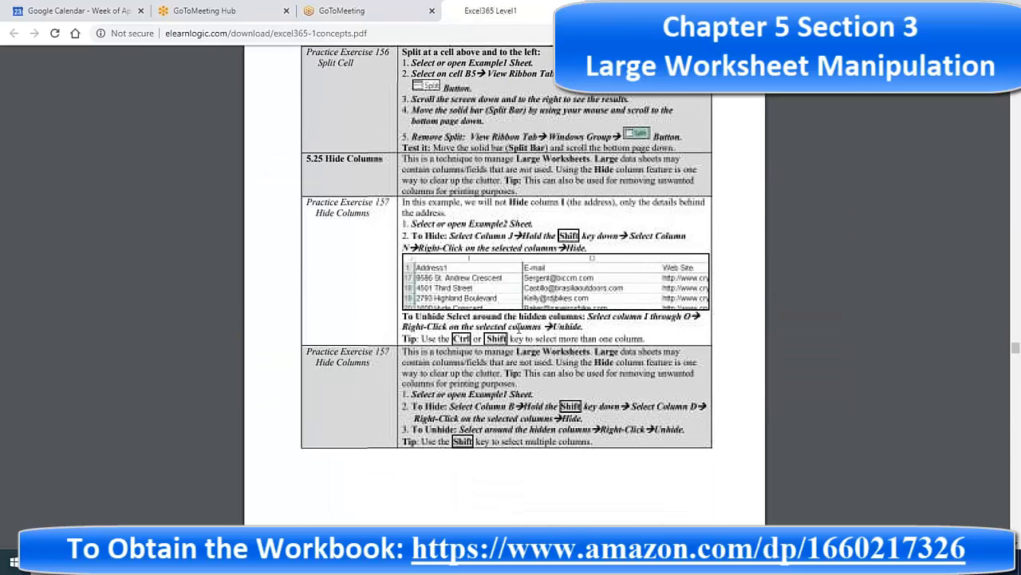
{"action": "left_click_drag", "start_coordinate": [313, 213], "coordinate": [567, 338]}
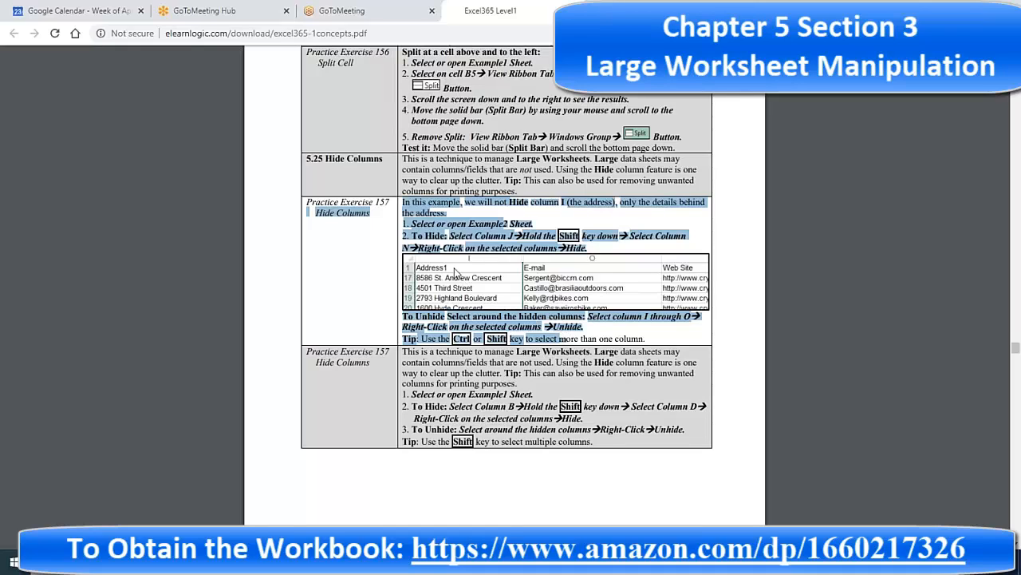
{"action": "left_click", "coordinate": [439, 236]}
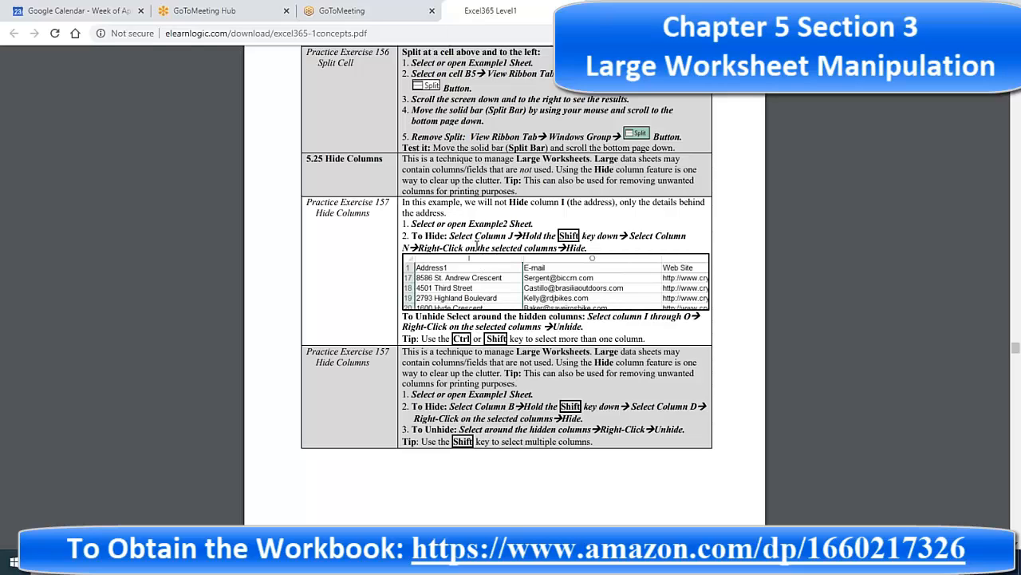
Step: Scroll the PDF on to the Large Worksheets exercises around Page 80
{"action": "scroll", "coordinate": [461, 276], "scroll_direction": "down", "scroll_amount": 4}
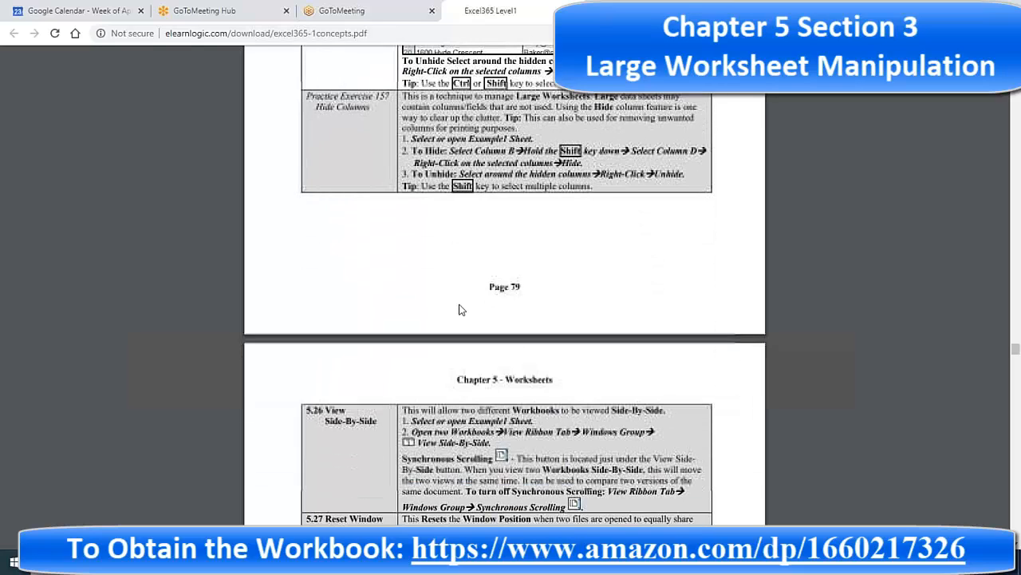
{"action": "scroll", "coordinate": [461, 309], "scroll_direction": "down", "scroll_amount": 13}
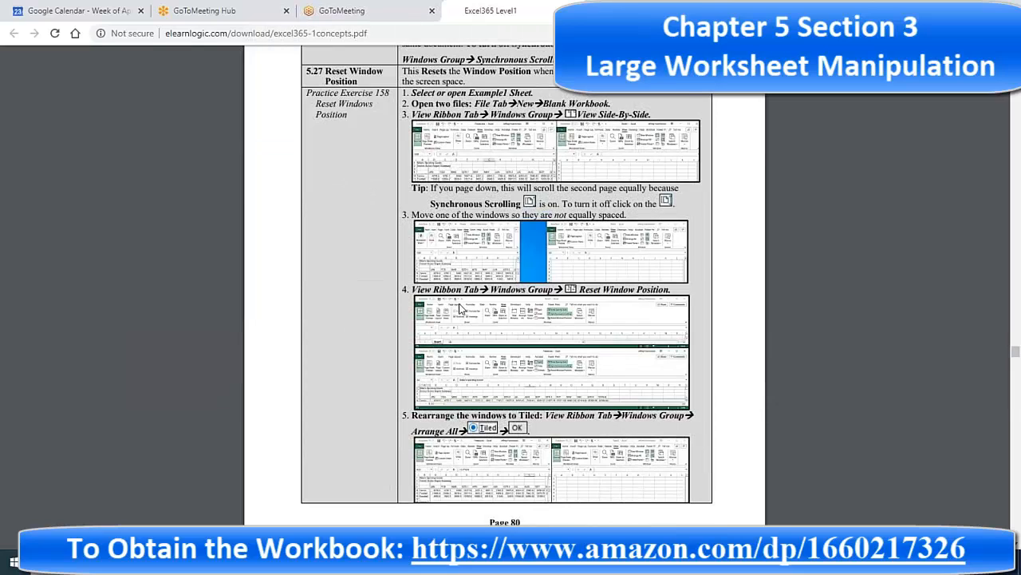
{"action": "scroll", "coordinate": [461, 302], "scroll_direction": "down", "scroll_amount": 3}
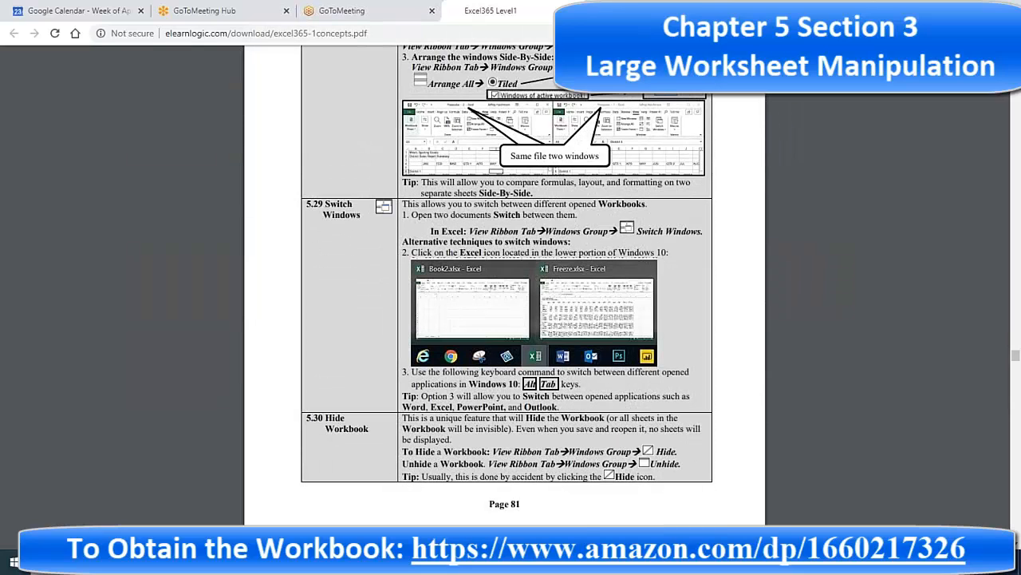
{"action": "scroll", "coordinate": [476, 297], "scroll_direction": "down", "scroll_amount": 5}
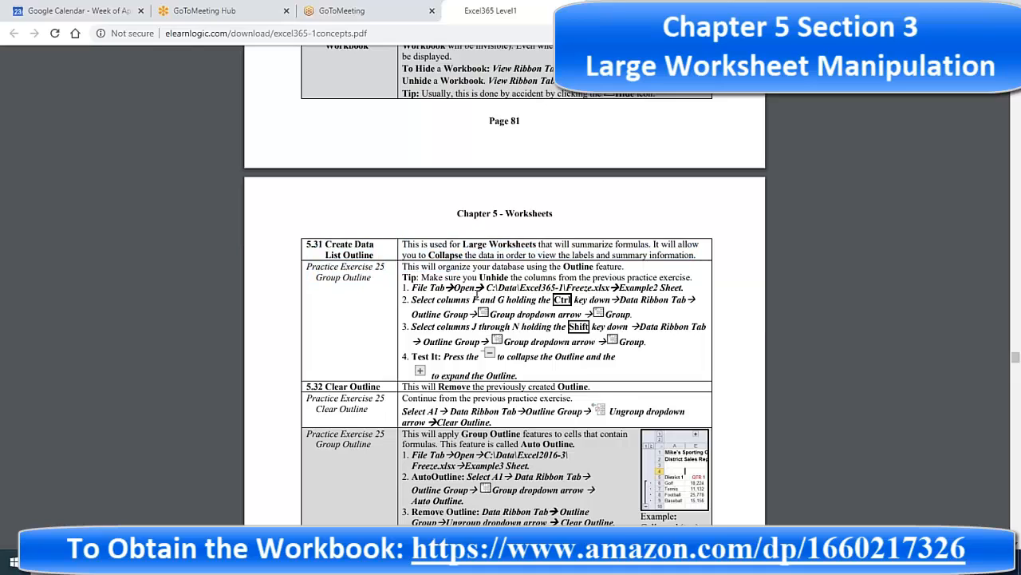
{"action": "scroll", "coordinate": [474, 291], "scroll_direction": "down", "scroll_amount": 4}
{"action": "scroll", "coordinate": [471, 292], "scroll_direction": "up", "scroll_amount": 5}
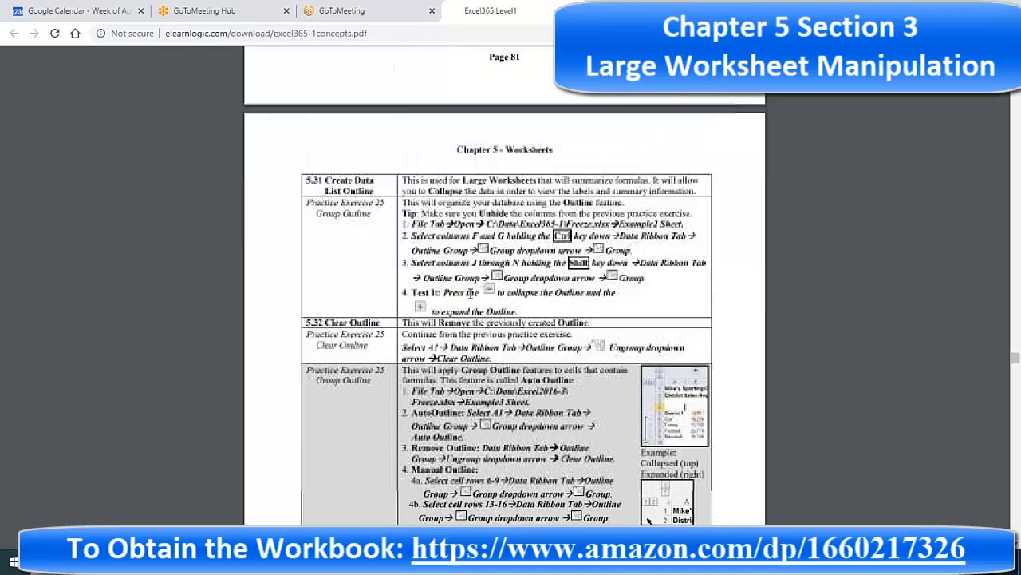
{"action": "scroll", "coordinate": [471, 293], "scroll_direction": "up", "scroll_amount": 3}
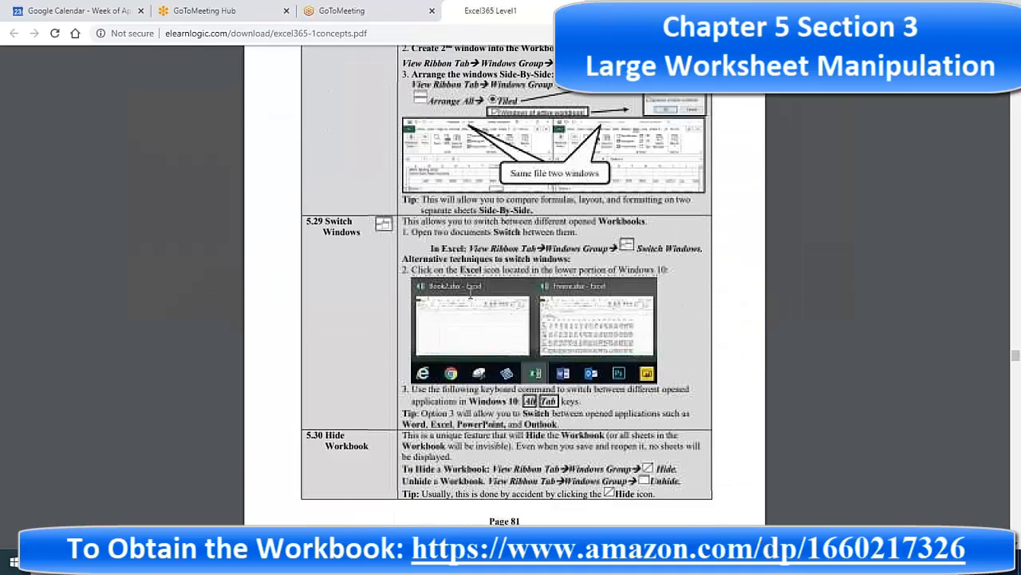
{"action": "scroll", "coordinate": [471, 293], "scroll_direction": "up", "scroll_amount": 6}
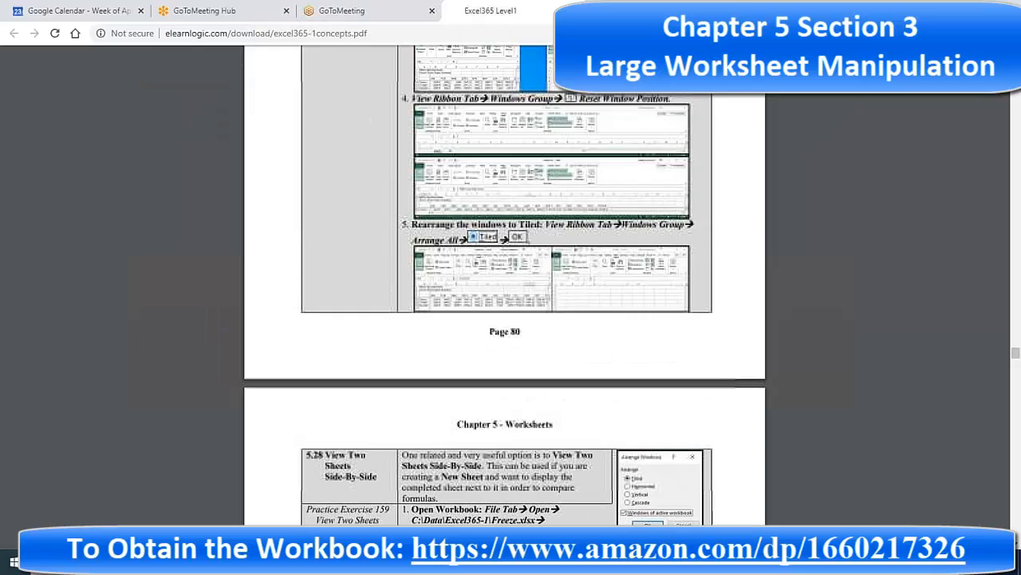
Step: Bring Freeze.xlsx back to the front and switch to its Example2 sheet
{"action": "mouse_move", "coordinate": [545, 562]}
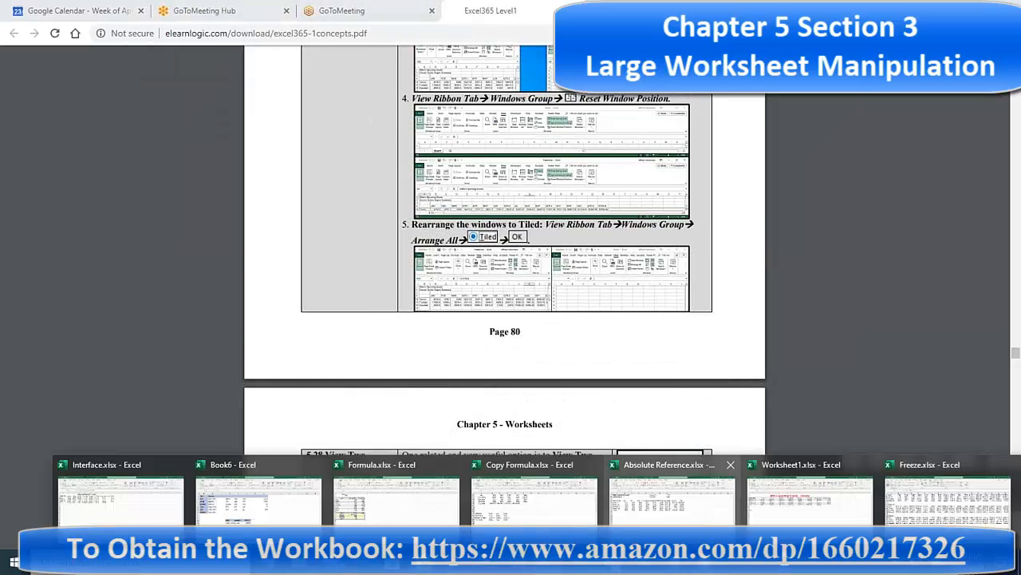
{"action": "left_click", "coordinate": [935, 500]}
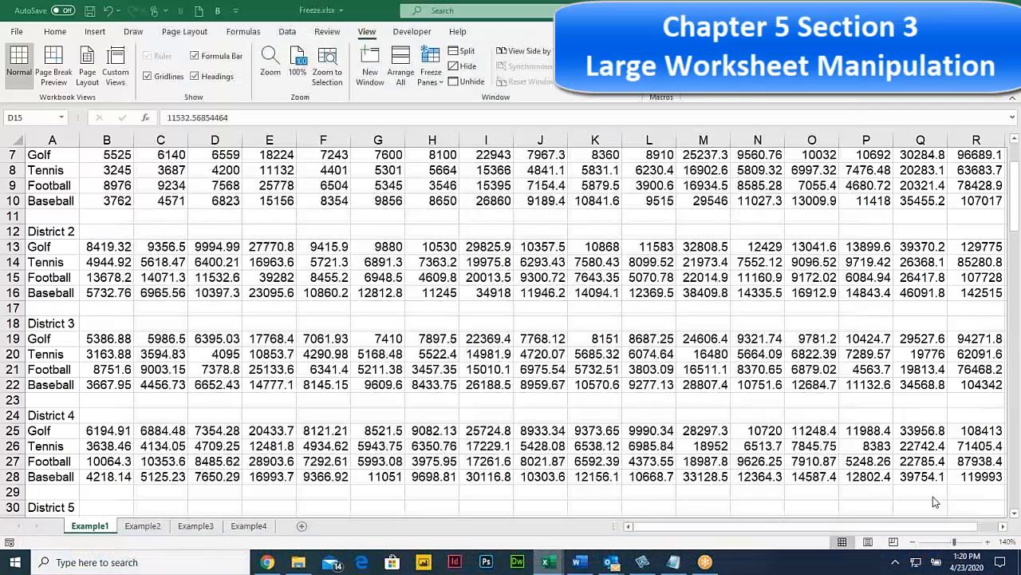
{"action": "left_click", "coordinate": [144, 526]}
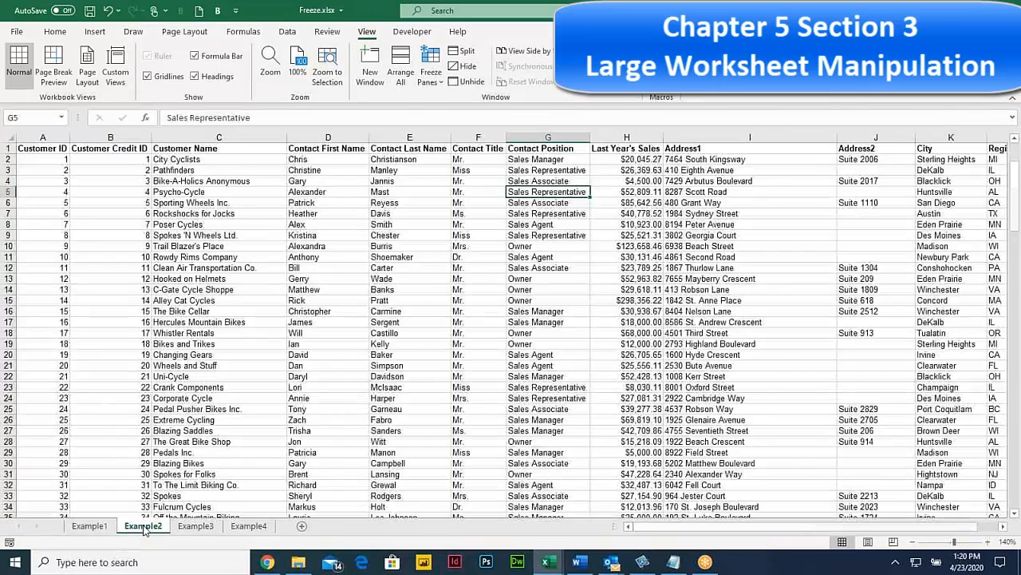
{"action": "left_click_drag", "start_coordinate": [472, 286], "coordinate": [4, 192]}
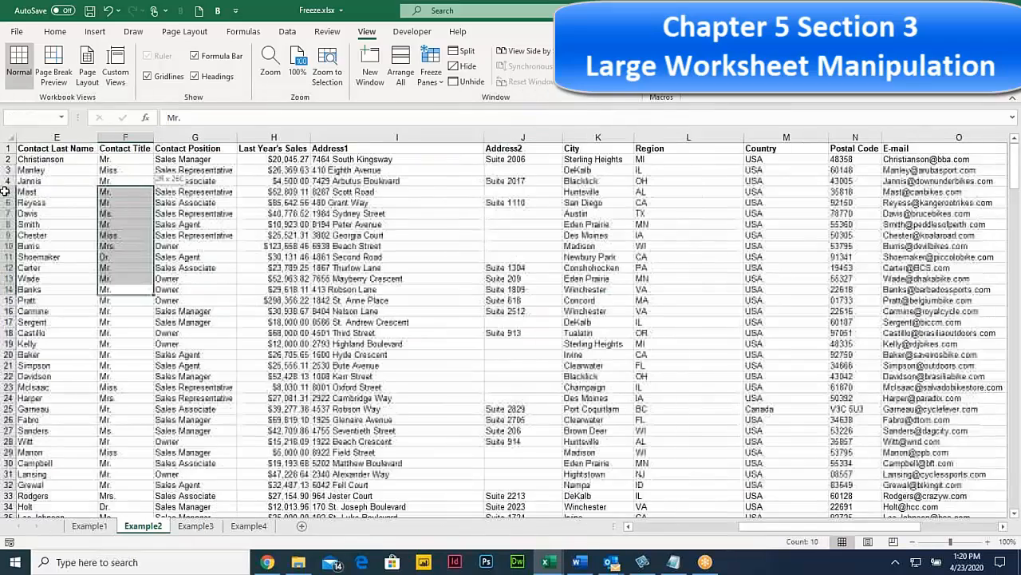
{"action": "left_click", "coordinate": [43, 203]}
Step: Freeze panes above row 2 so the header row stays fixed, and scroll to test it
{"action": "left_click", "coordinate": [8, 159]}
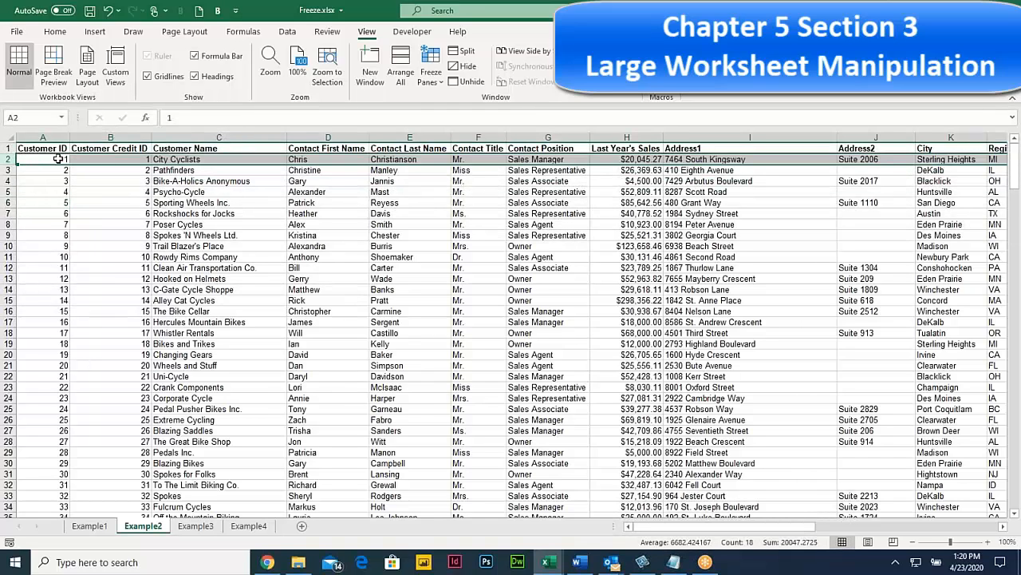
{"action": "left_click", "coordinate": [431, 72]}
{"action": "left_click", "coordinate": [459, 108]}
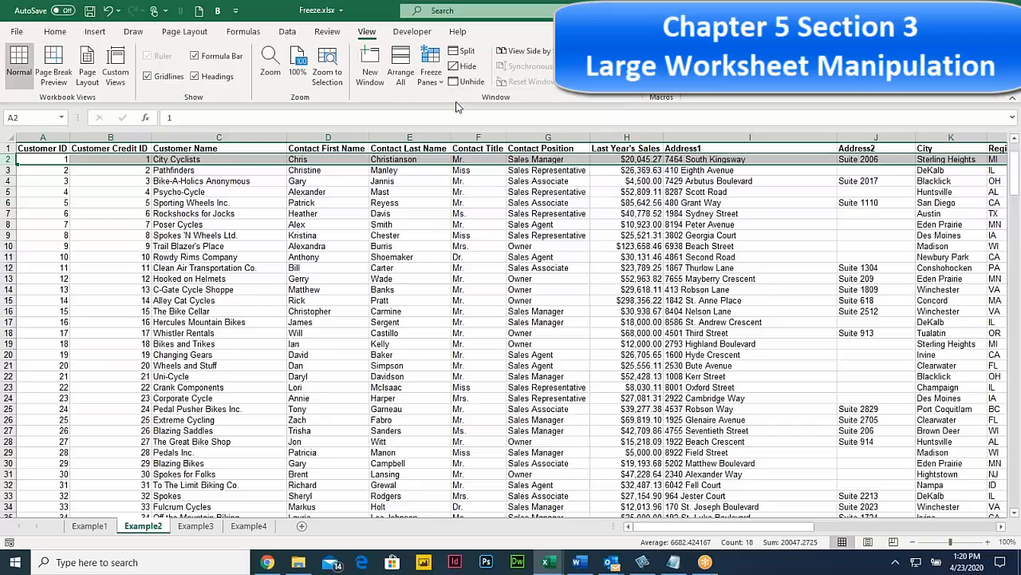
{"action": "left_click", "coordinate": [246, 289]}
{"action": "scroll", "coordinate": [240, 290], "scroll_direction": "down", "scroll_amount": 4}
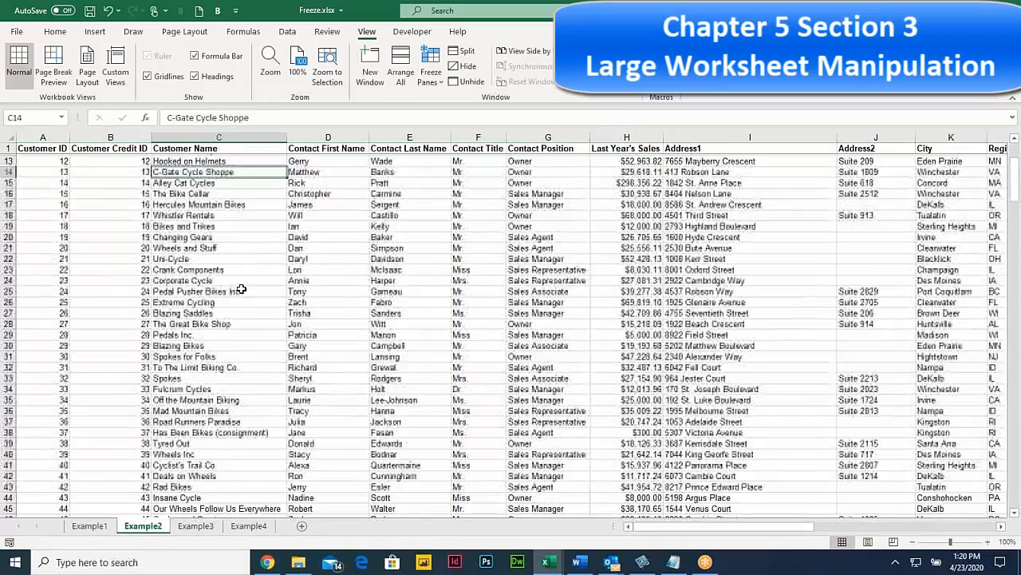
{"action": "scroll", "coordinate": [240, 292], "scroll_direction": "up", "scroll_amount": 4}
{"action": "scroll", "coordinate": [240, 293], "scroll_direction": "down", "scroll_amount": 6}
{"action": "scroll", "coordinate": [240, 296], "scroll_direction": "up", "scroll_amount": 5}
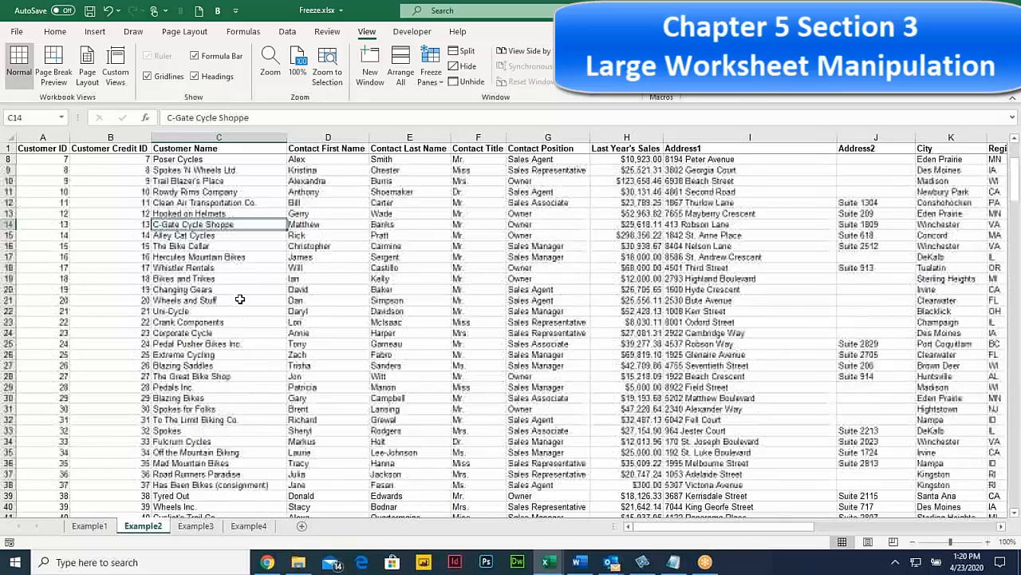
{"action": "scroll", "coordinate": [240, 297], "scroll_direction": "down", "scroll_amount": 4}
{"action": "scroll", "coordinate": [241, 299], "scroll_direction": "up", "scroll_amount": 5}
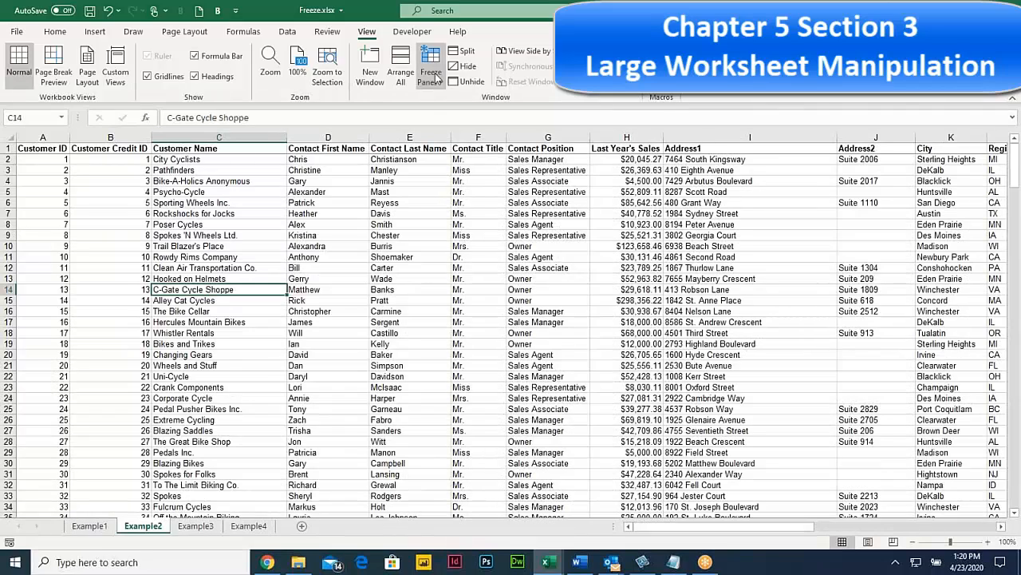
Step: Unfreeze the panes, select columns D and E, then make E7 active and scroll right to columns L–Z
{"action": "left_click", "coordinate": [431, 72]}
{"action": "left_click", "coordinate": [444, 99]}
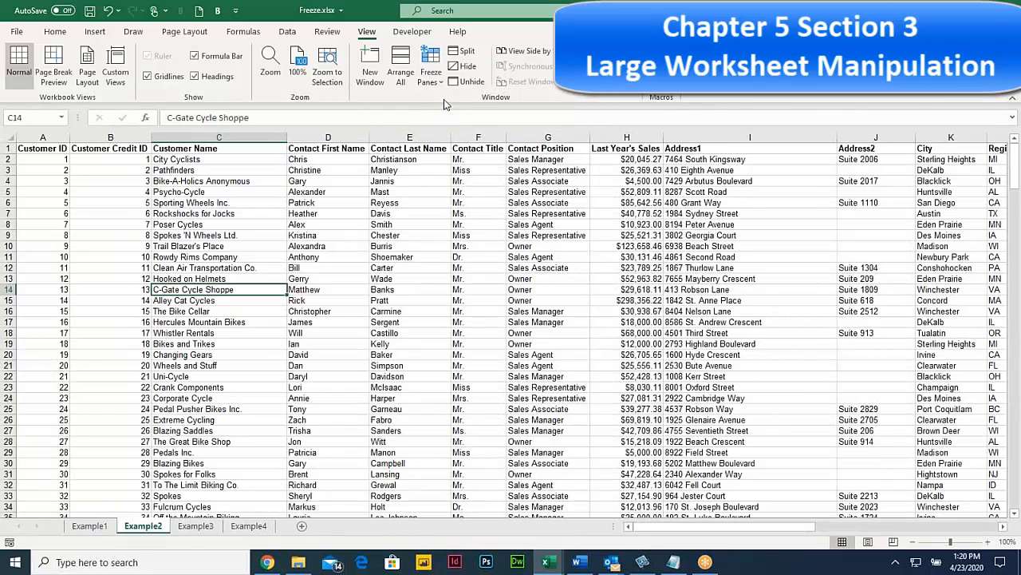
{"action": "left_click", "coordinate": [329, 137]}
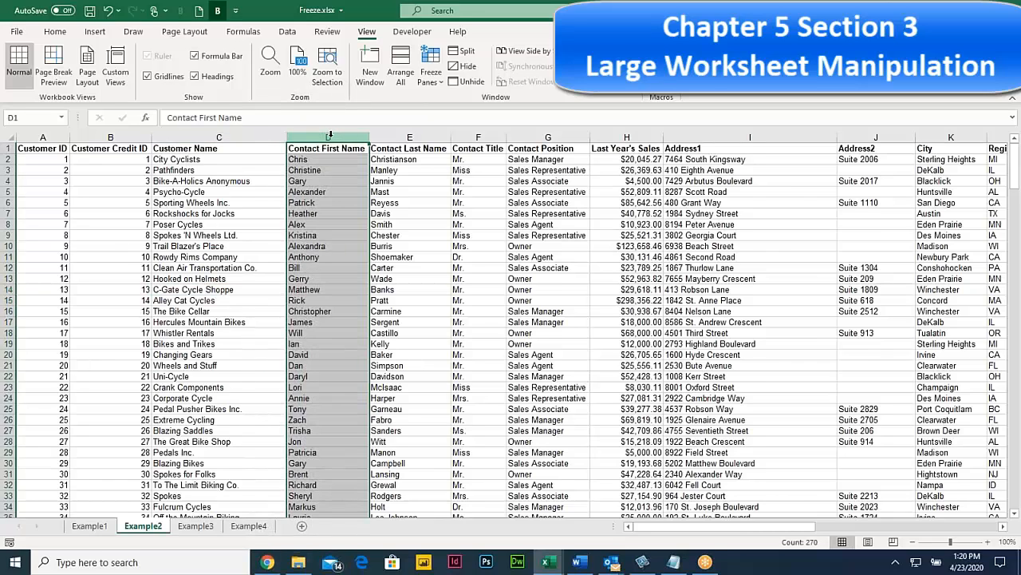
{"action": "left_click", "coordinate": [409, 137]}
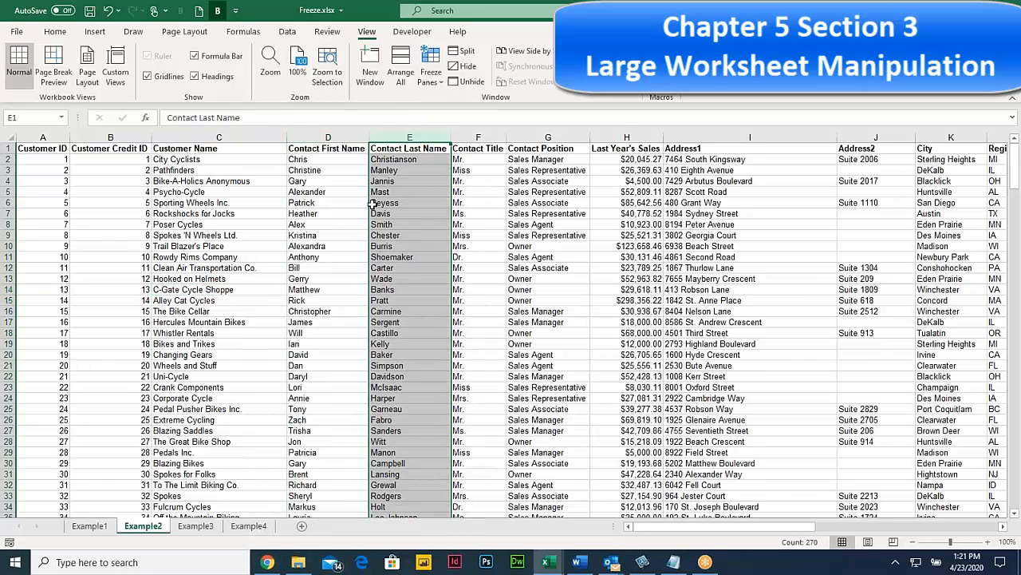
{"action": "left_click", "coordinate": [238, 216]}
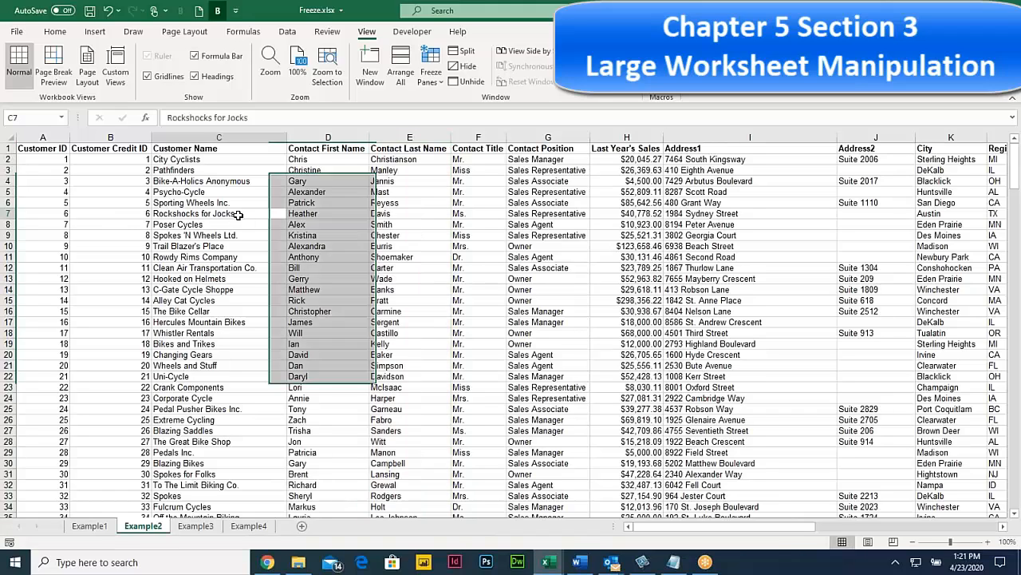
{"action": "left_click", "coordinate": [385, 215]}
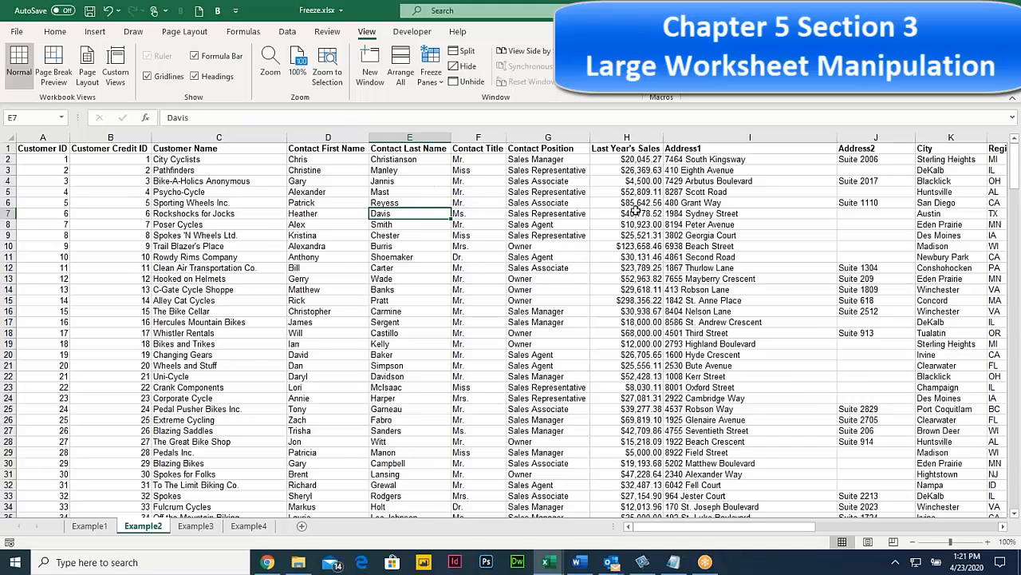
{"action": "left_click", "coordinate": [865, 528]}
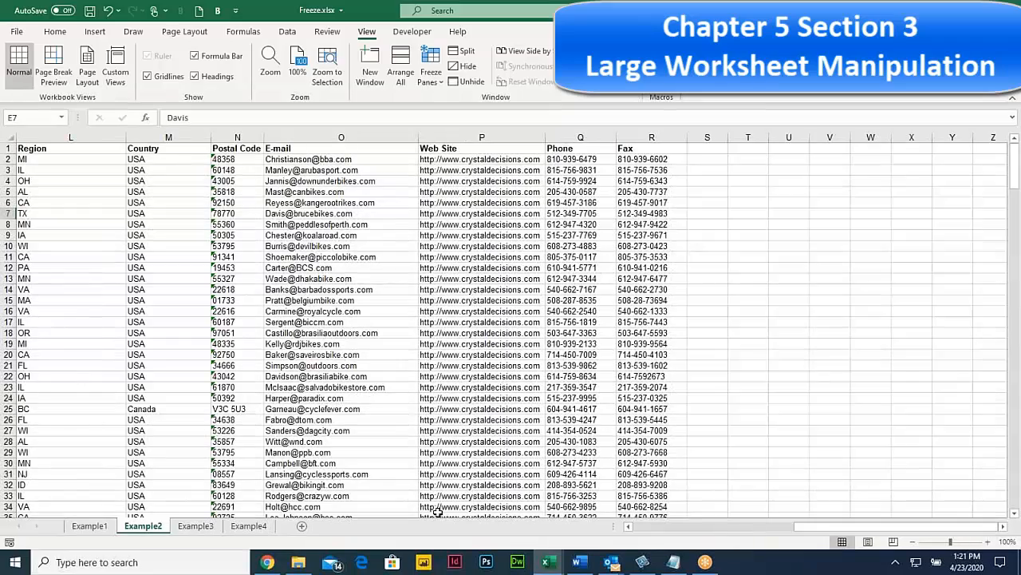
Step: Hide columns J–N (Address2, City, Region, Country, Postal Code), then select cell I5
{"action": "left_click_drag", "start_coordinate": [812, 526], "coordinate": [769, 528]}
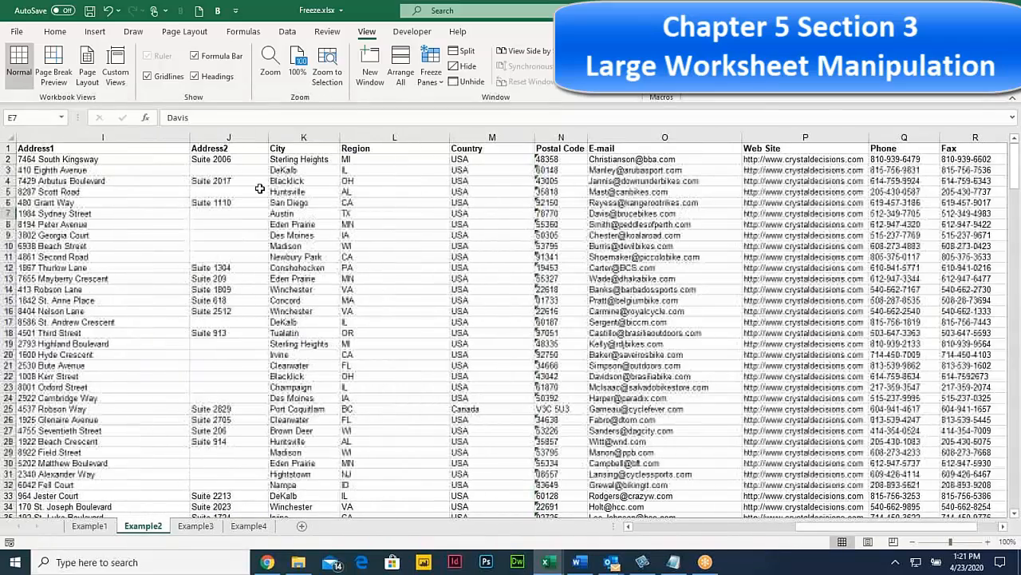
{"action": "left_click_drag", "start_coordinate": [216, 135], "coordinate": [547, 142]}
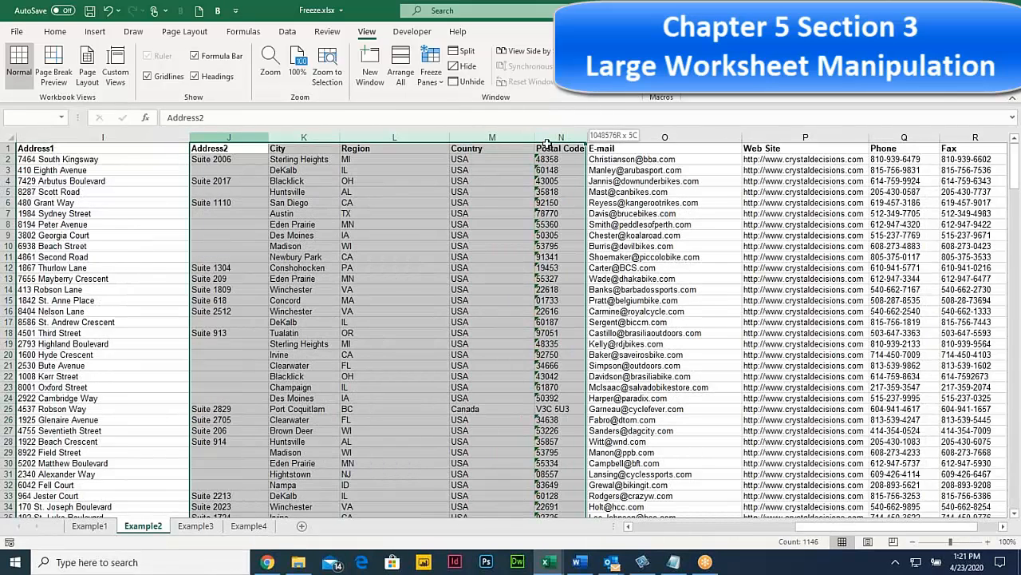
{"action": "right_click", "coordinate": [408, 142]}
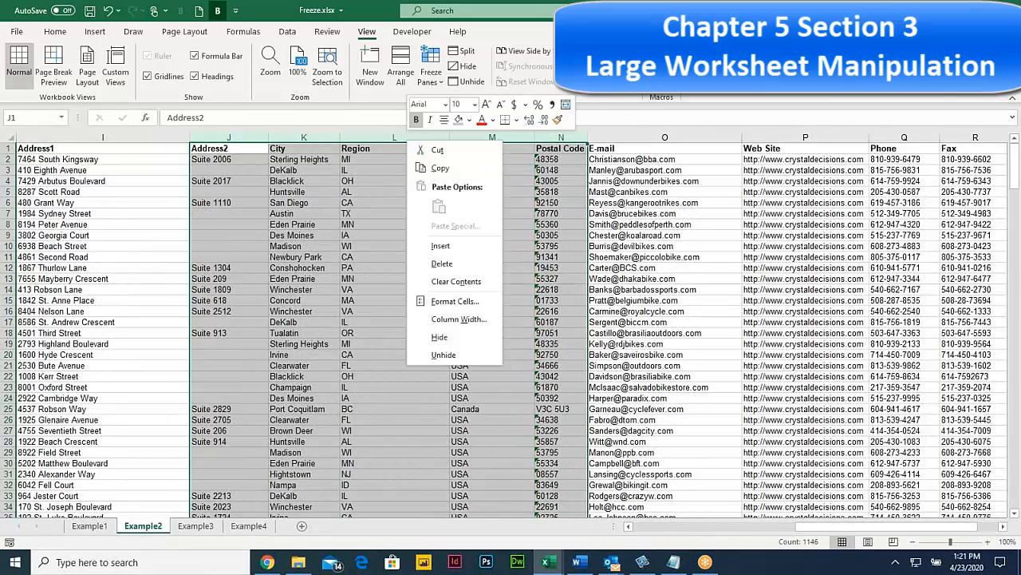
{"action": "left_click", "coordinate": [453, 340]}
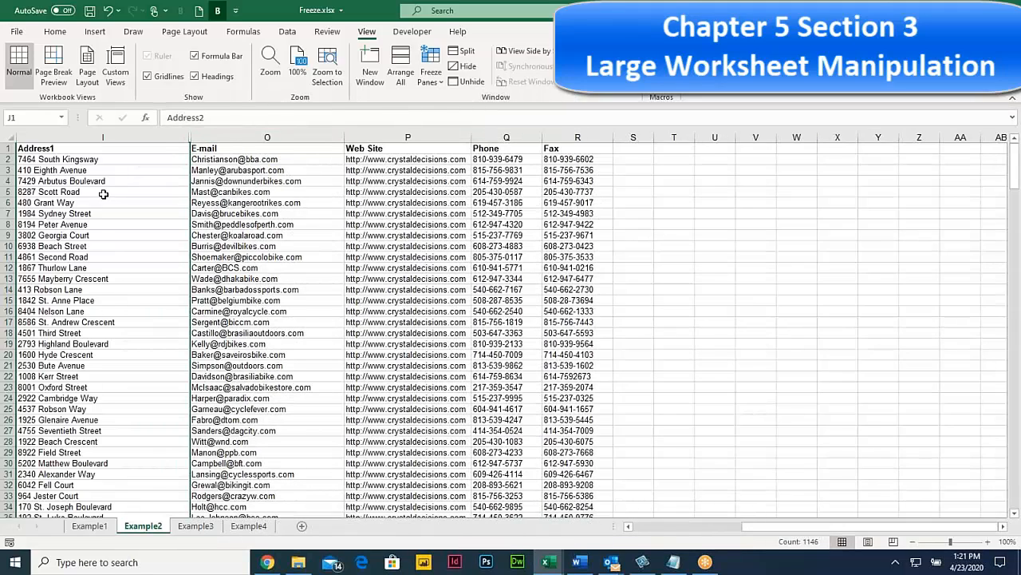
{"action": "left_click", "coordinate": [104, 194]}
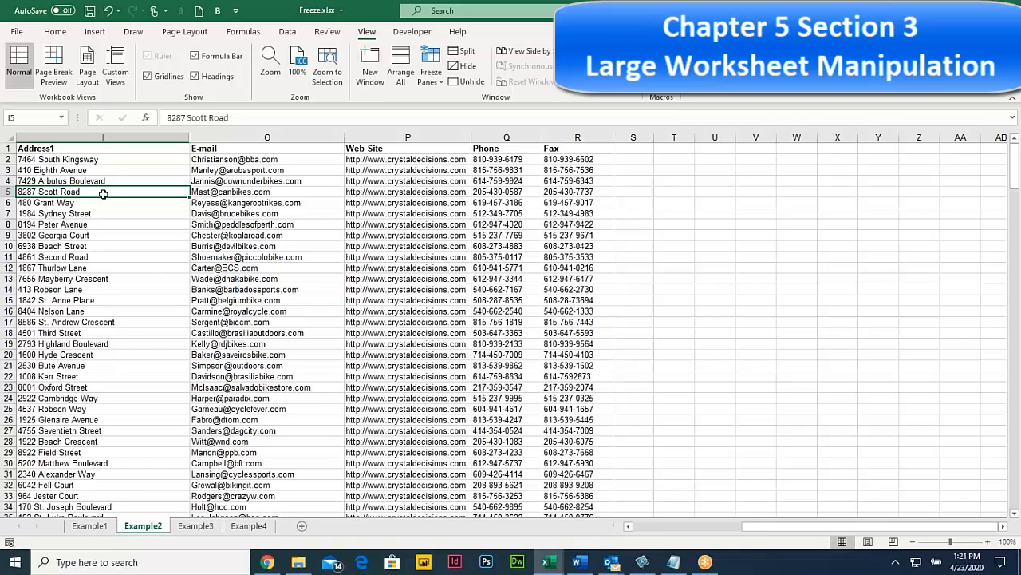
Step: Unhide columns J–N by selecting I through O, then make cell J1 active
{"action": "left_click_drag", "start_coordinate": [151, 137], "coordinate": [343, 144]}
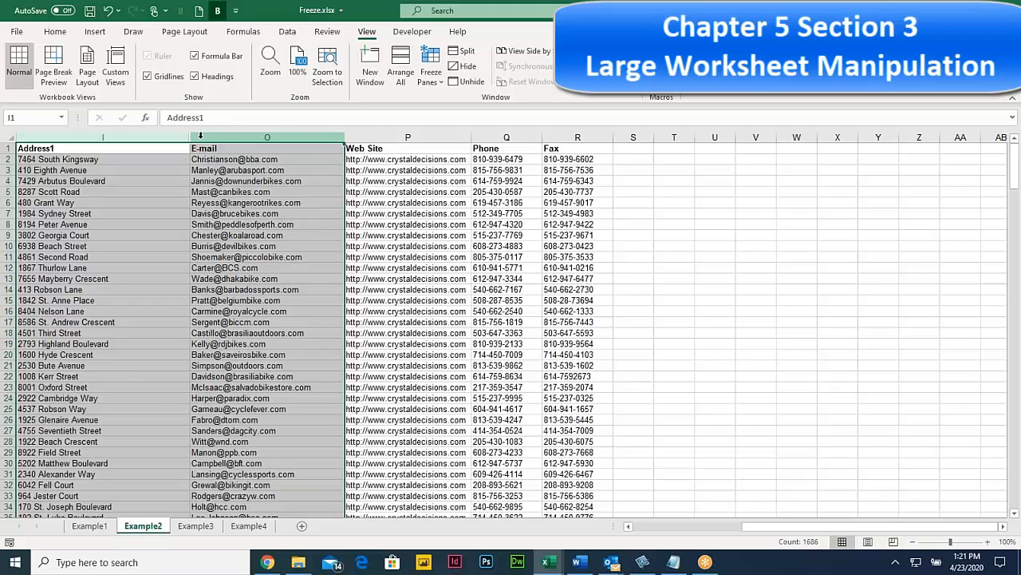
{"action": "right_click", "coordinate": [202, 137]}
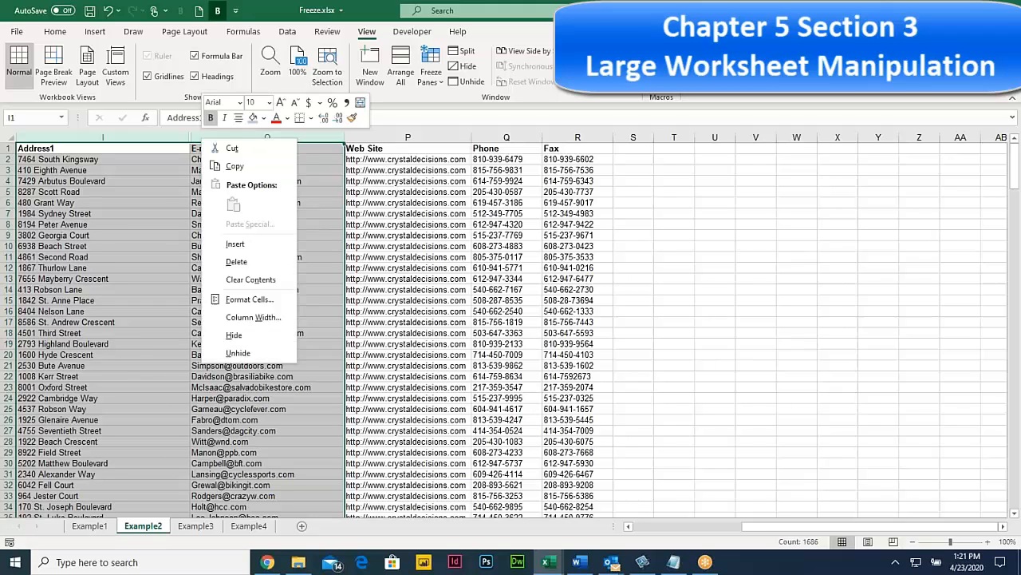
{"action": "left_click", "coordinate": [237, 352]}
{"action": "left_click", "coordinate": [289, 222]}
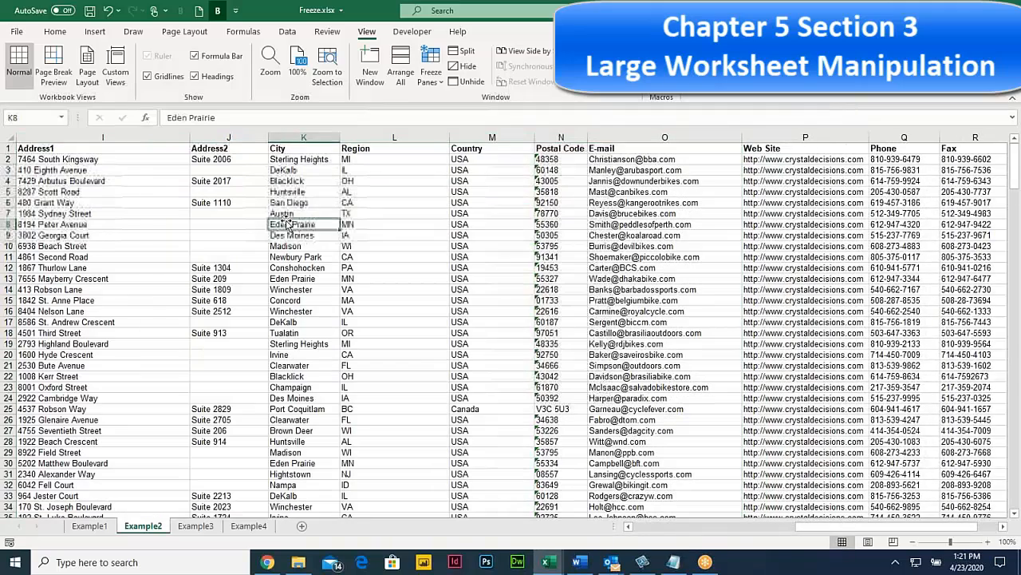
{"action": "left_click", "coordinate": [206, 150]}
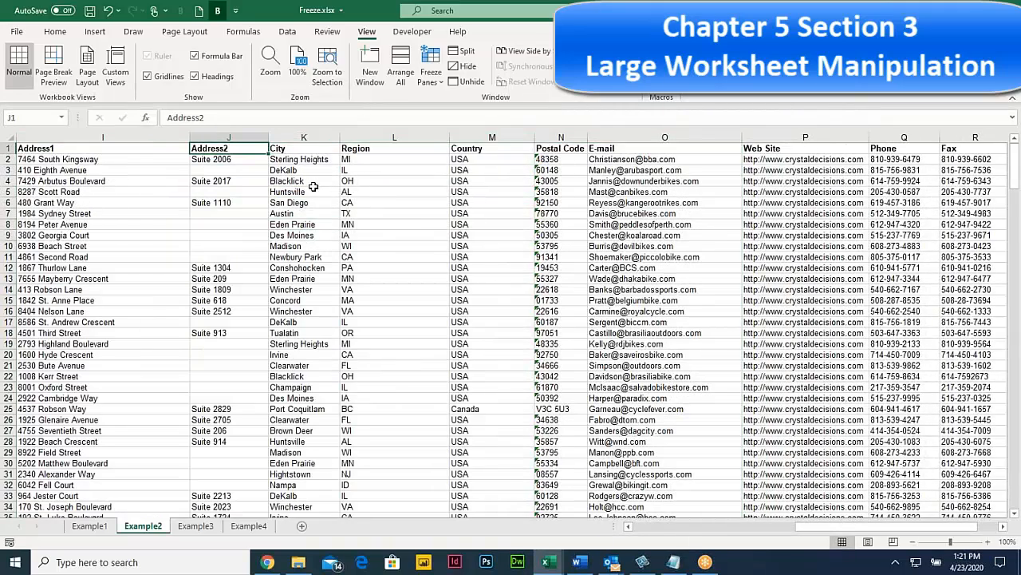
Step: Select columns D, E, F and G in turn, Contact First Name to Contact Position
{"action": "left_click_drag", "start_coordinate": [160, 276], "coordinate": [5, 273]}
{"action": "left_click", "coordinate": [328, 235]}
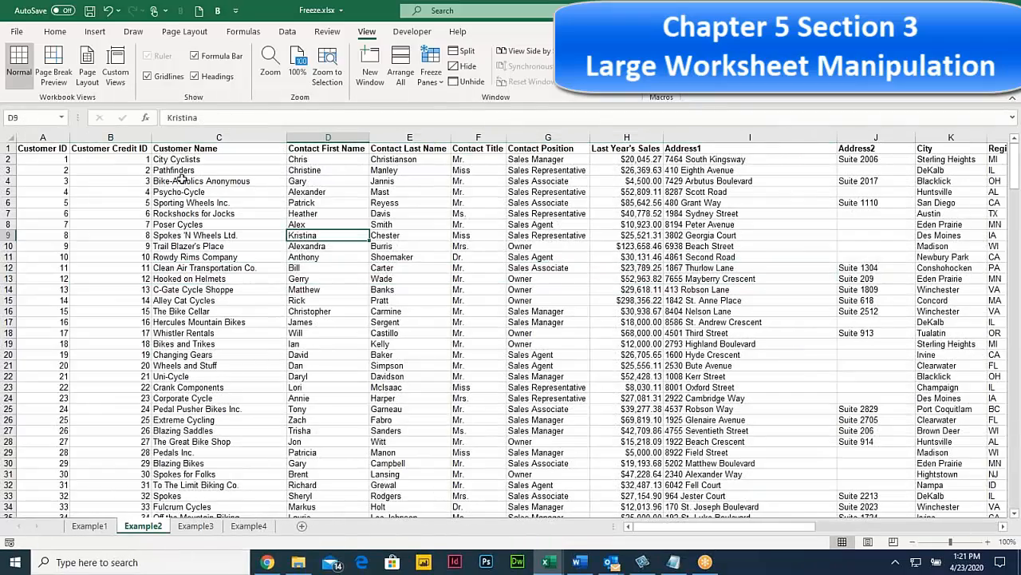
{"action": "left_click", "coordinate": [309, 152]}
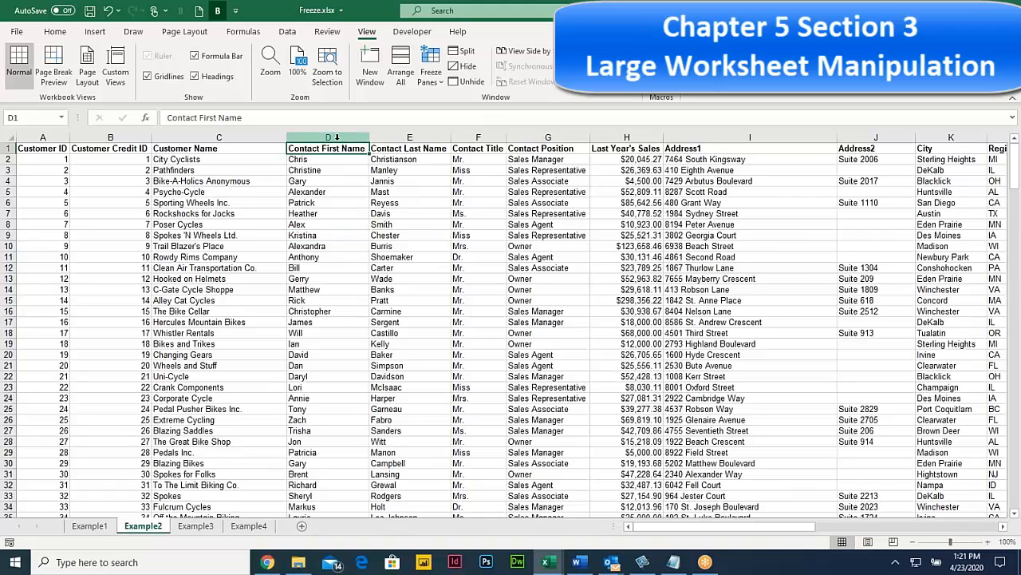
{"action": "left_click", "coordinate": [336, 135]}
{"action": "left_click", "coordinate": [412, 138]}
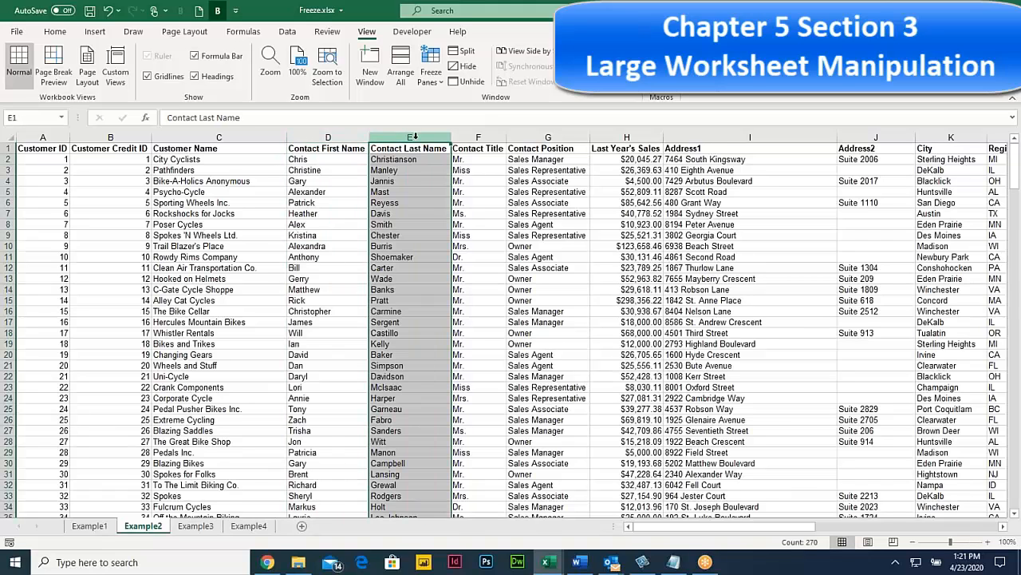
{"action": "left_click", "coordinate": [482, 136]}
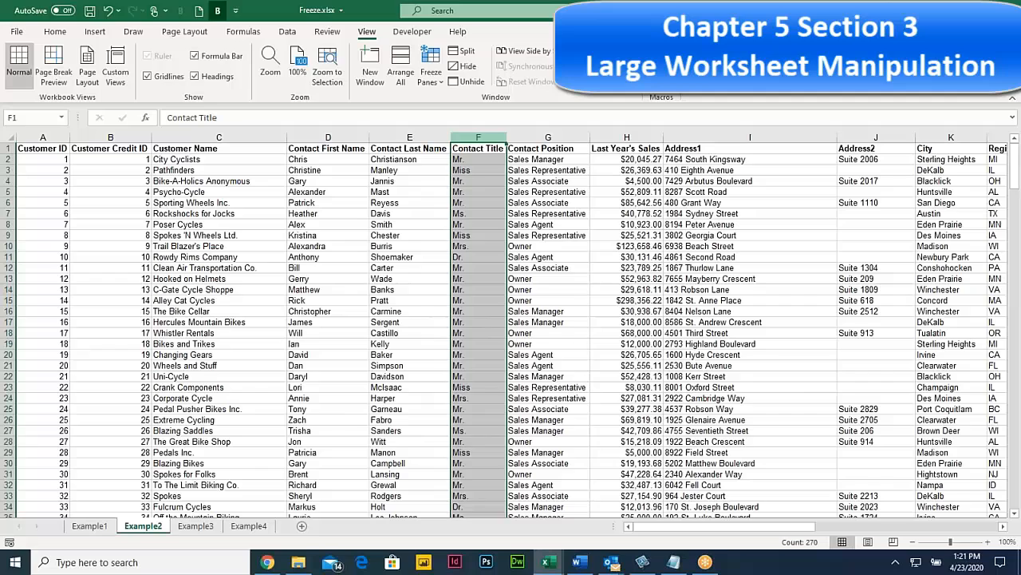
{"action": "left_click", "coordinate": [547, 137]}
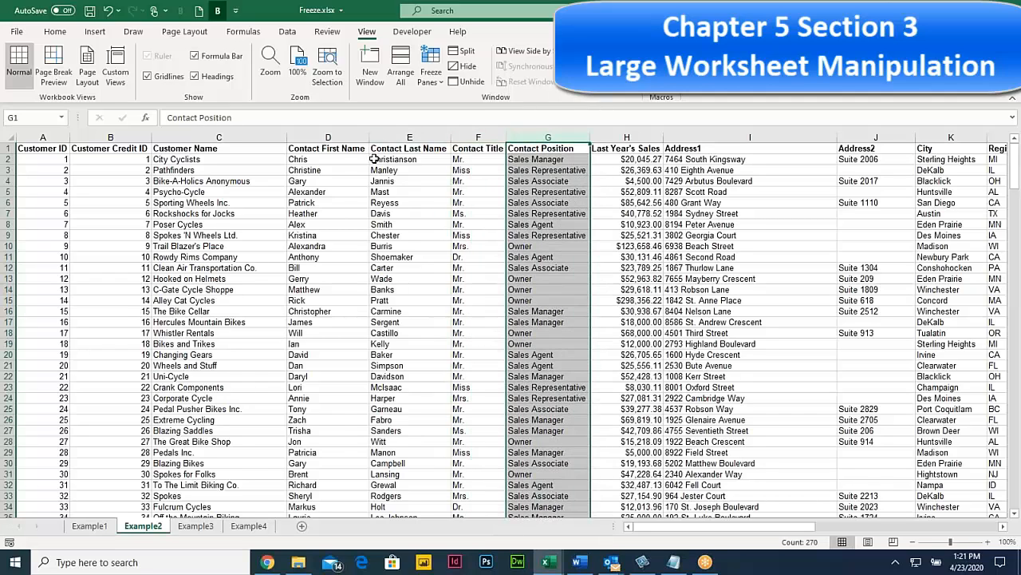
Step: Select columns E:G, from Contact Last Name across to Contact Position
{"action": "left_click", "coordinate": [320, 170]}
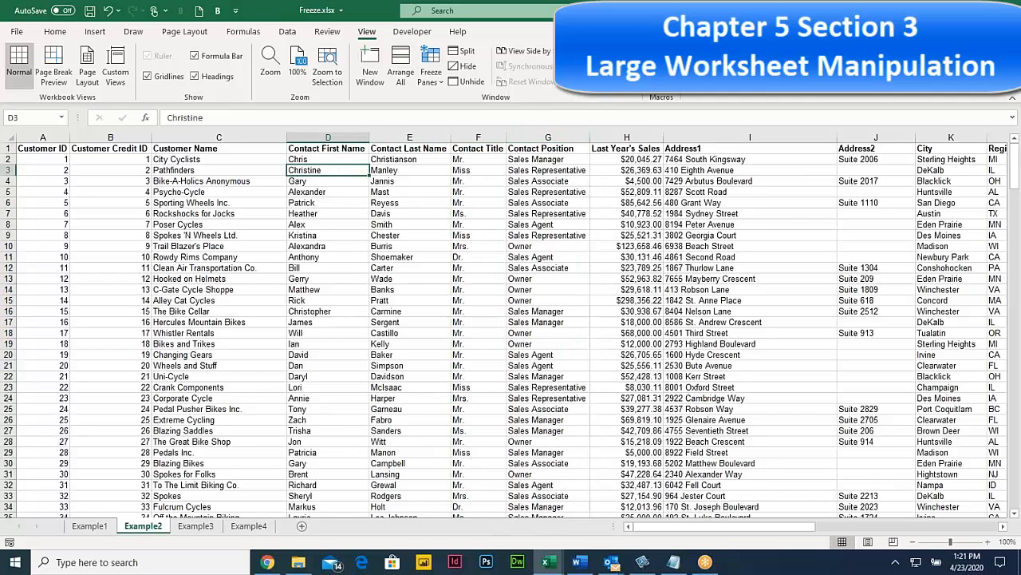
{"action": "left_click", "coordinate": [431, 137]}
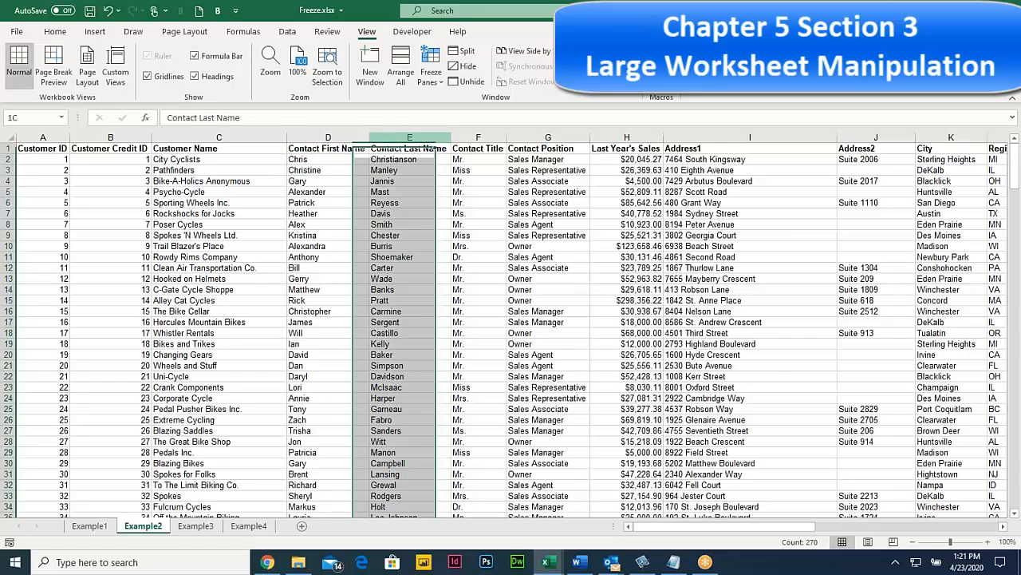
{"action": "left_click_drag", "start_coordinate": [411, 137], "coordinate": [553, 137]}
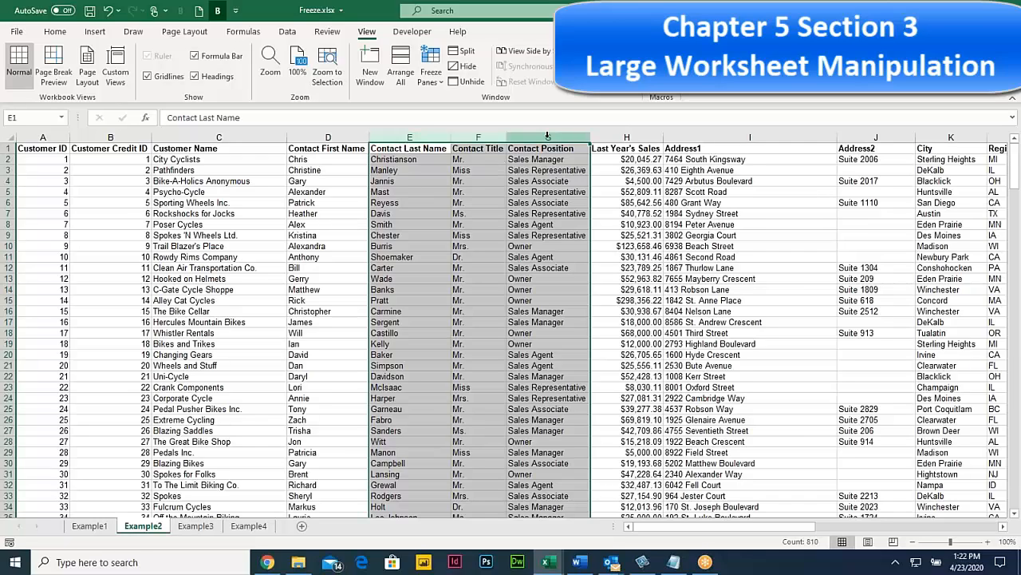
Step: Group columns E through G into an outline with Data > Group
{"action": "left_click", "coordinate": [288, 32]}
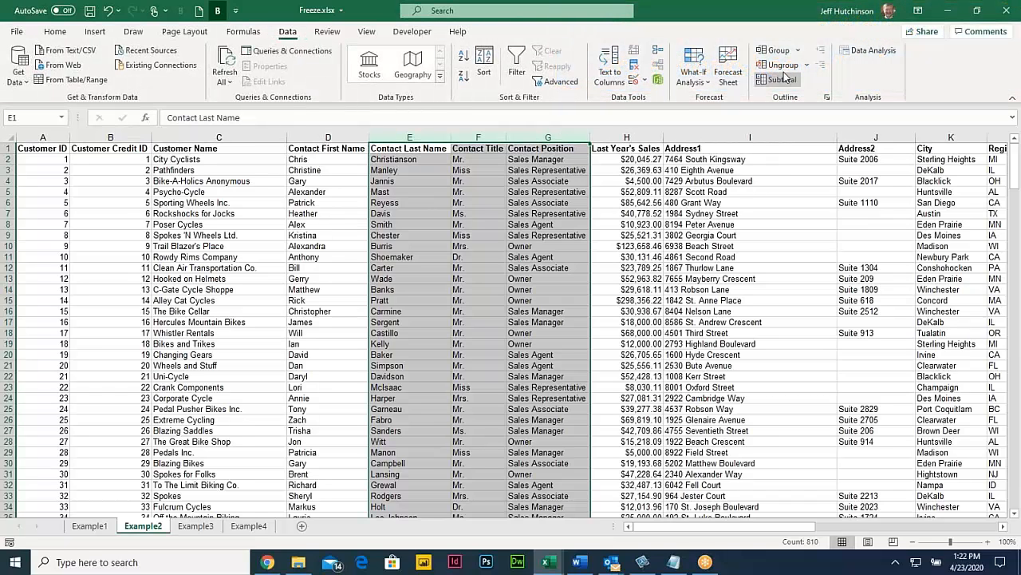
{"action": "left_click", "coordinate": [797, 51]}
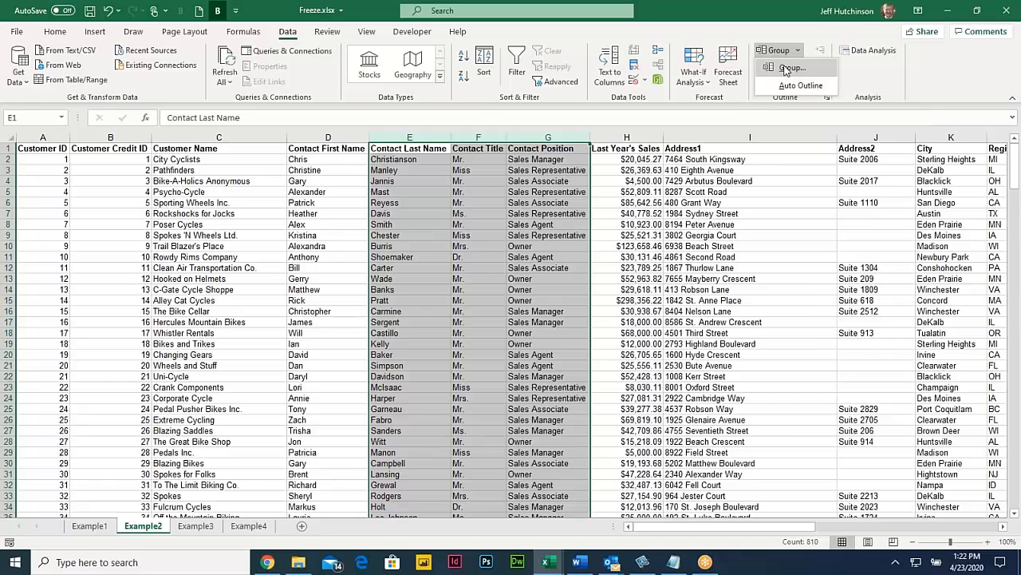
{"action": "left_click", "coordinate": [786, 68]}
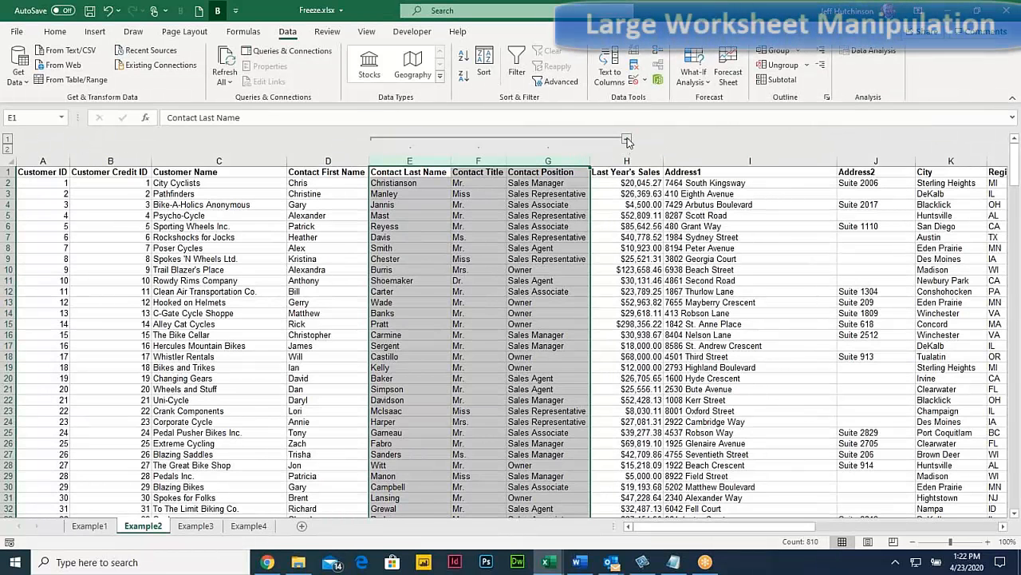
Step: Collapse, expand, and collapse the E–G group again, then scroll right to column R
{"action": "left_click", "coordinate": [627, 141]}
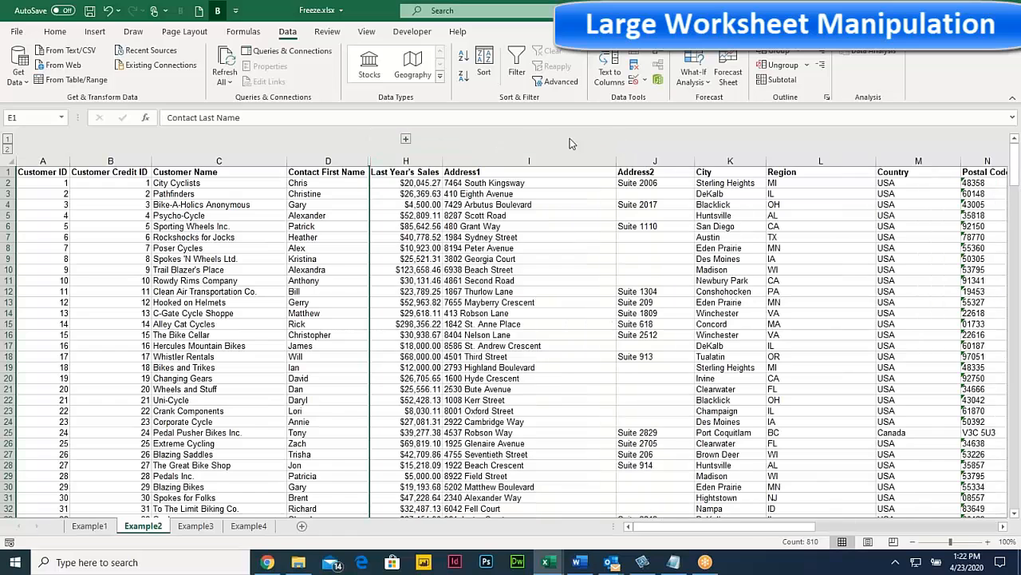
{"action": "left_click", "coordinate": [405, 140]}
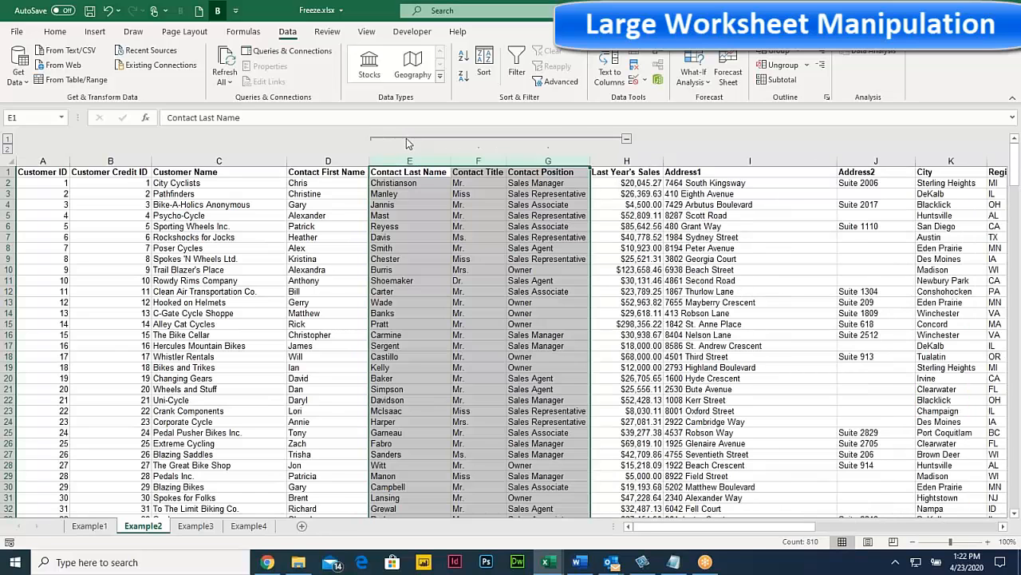
{"action": "left_click", "coordinate": [628, 141]}
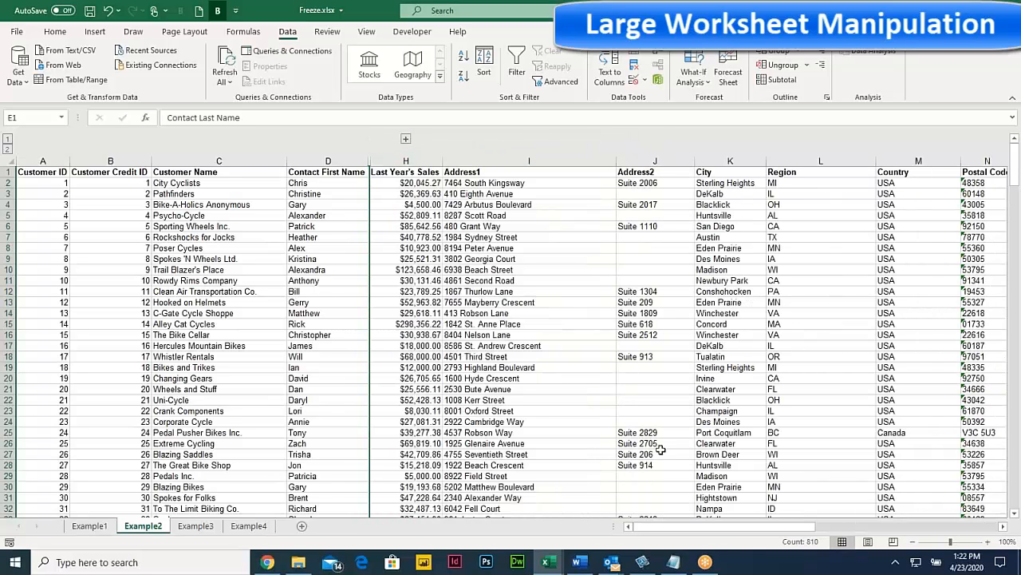
{"action": "left_click", "coordinate": [1004, 532]}
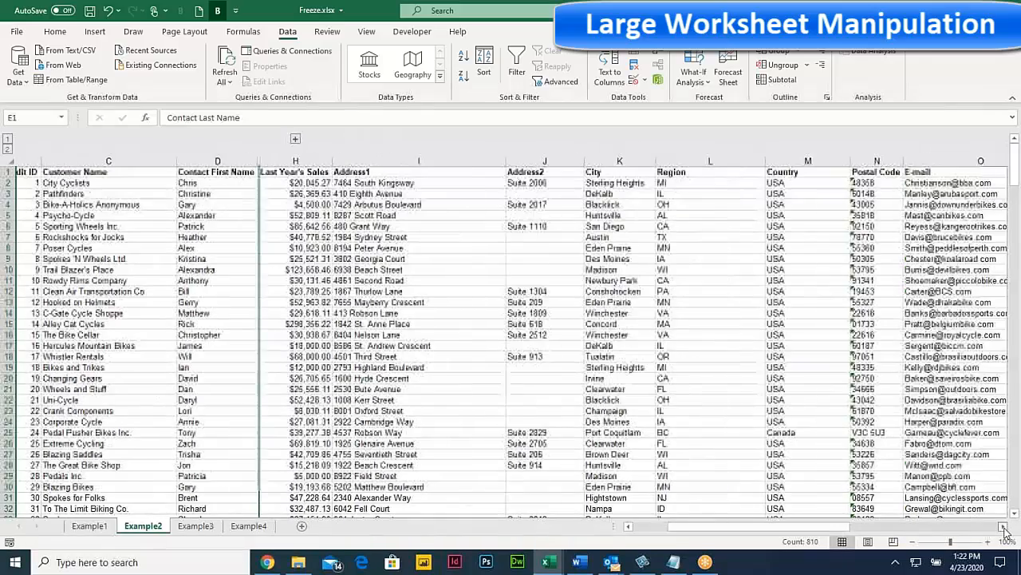
{"action": "left_click", "coordinate": [1005, 533]}
{"action": "left_click", "coordinate": [1005, 533]}
{"action": "left_click", "coordinate": [1004, 532]}
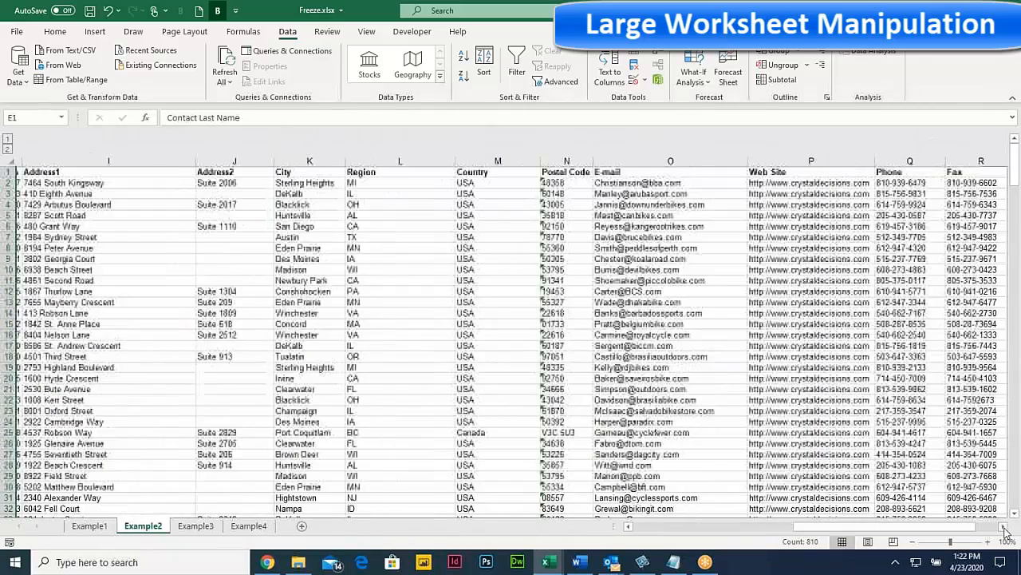
Step: Group columns J–N, Address2 to Postal Code, into an outline with Data > Group
{"action": "left_click_drag", "start_coordinate": [231, 161], "coordinate": [558, 157]}
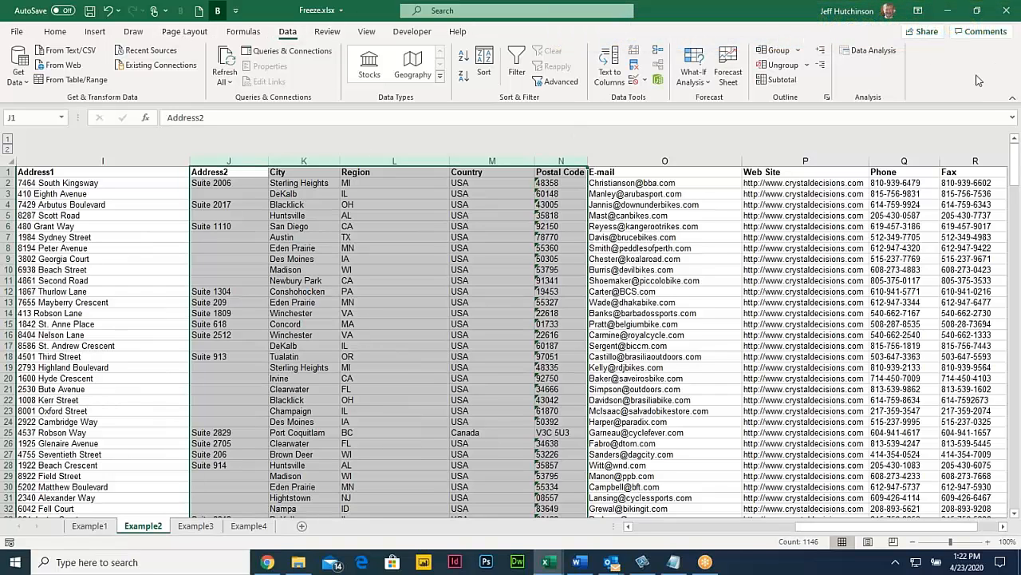
{"action": "left_click", "coordinate": [798, 51]}
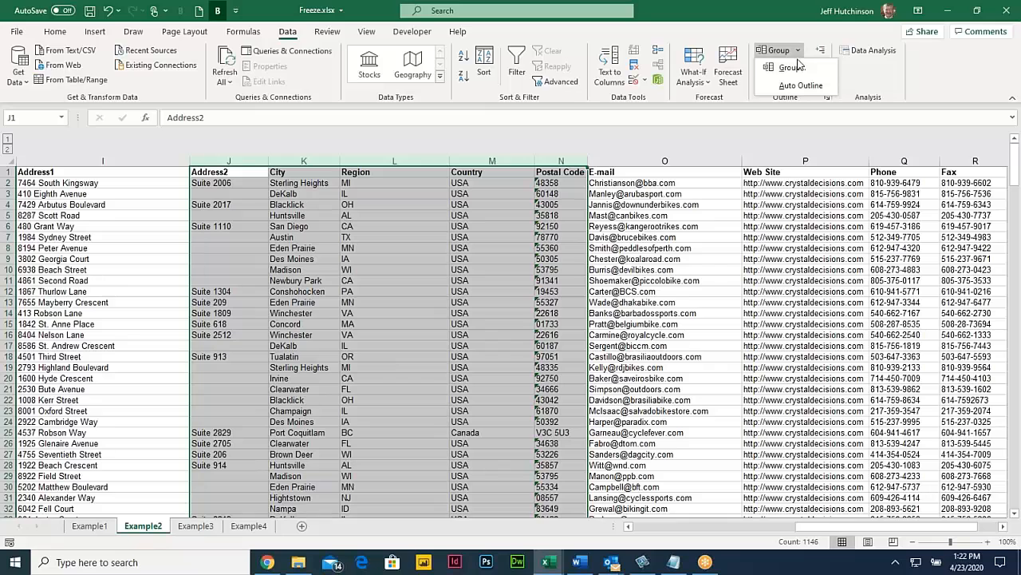
{"action": "left_click", "coordinate": [794, 68]}
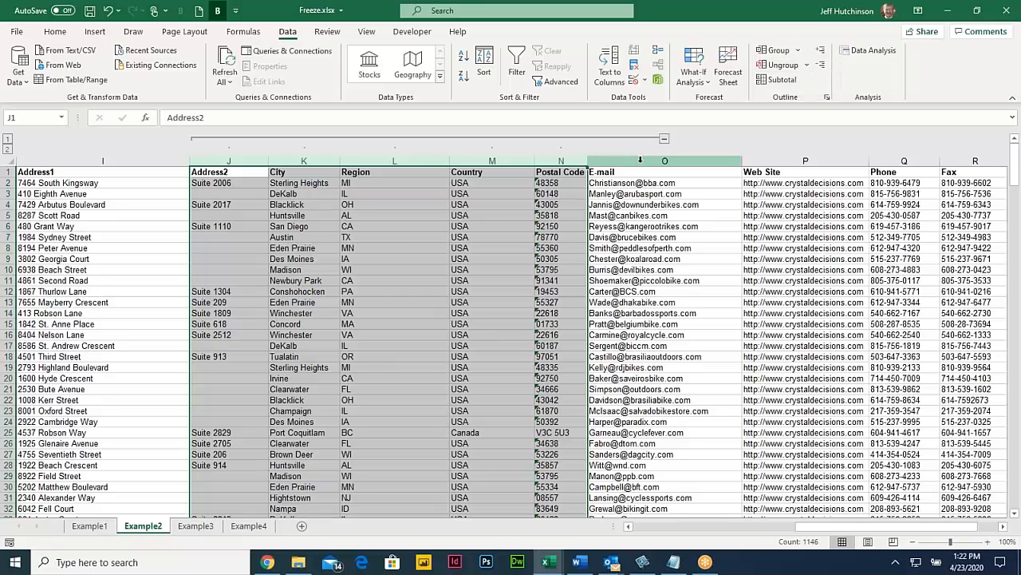
Step: Collapse, expand, and collapse the J–N group again, then scroll back left
{"action": "left_click", "coordinate": [665, 143]}
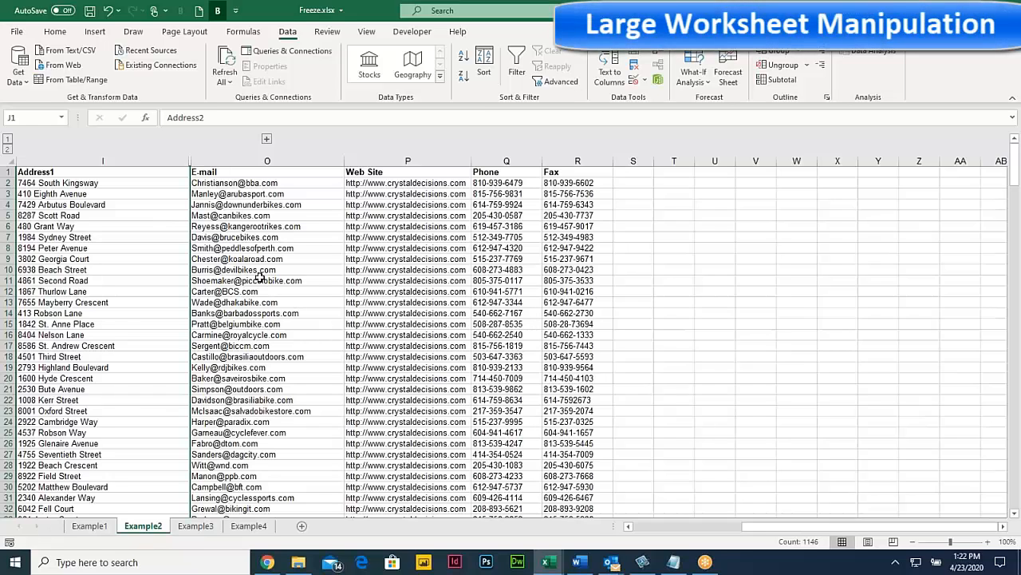
{"action": "left_click_drag", "start_coordinate": [259, 279], "coordinate": [98, 276]}
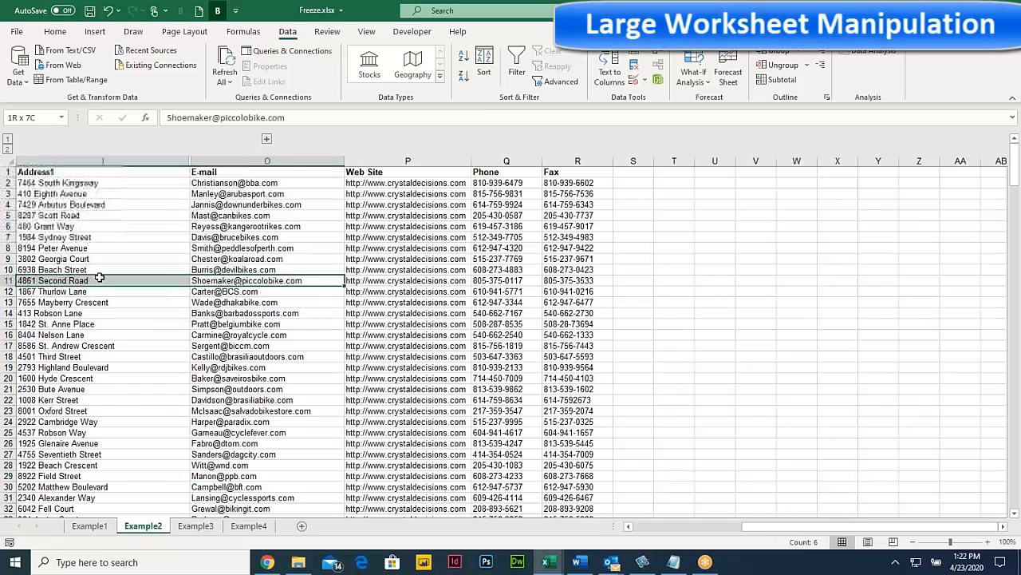
{"action": "left_click", "coordinate": [268, 140]}
{"action": "left_click", "coordinate": [665, 140]}
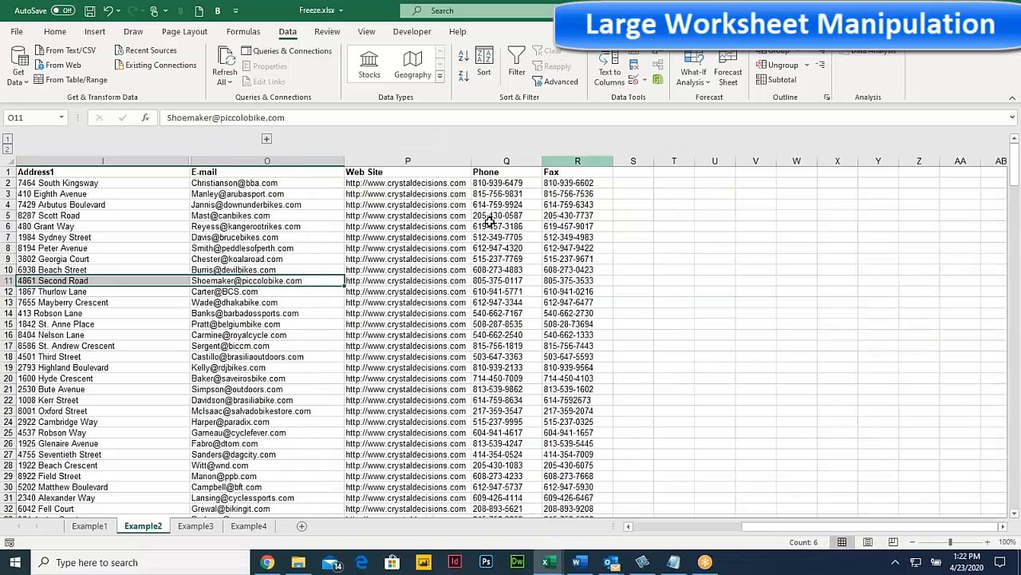
{"action": "left_click", "coordinate": [628, 527]}
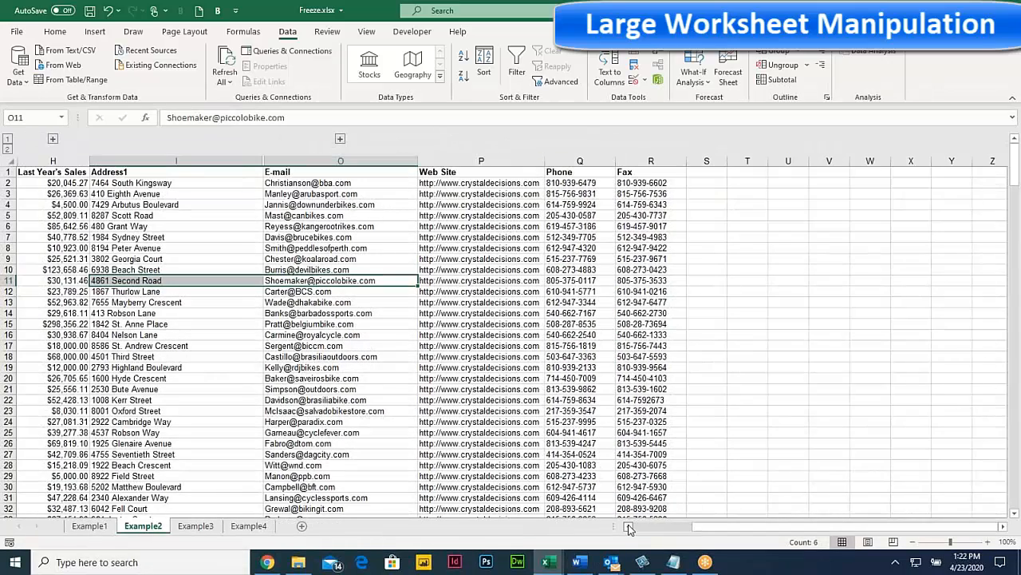
{"action": "left_click", "coordinate": [628, 527]}
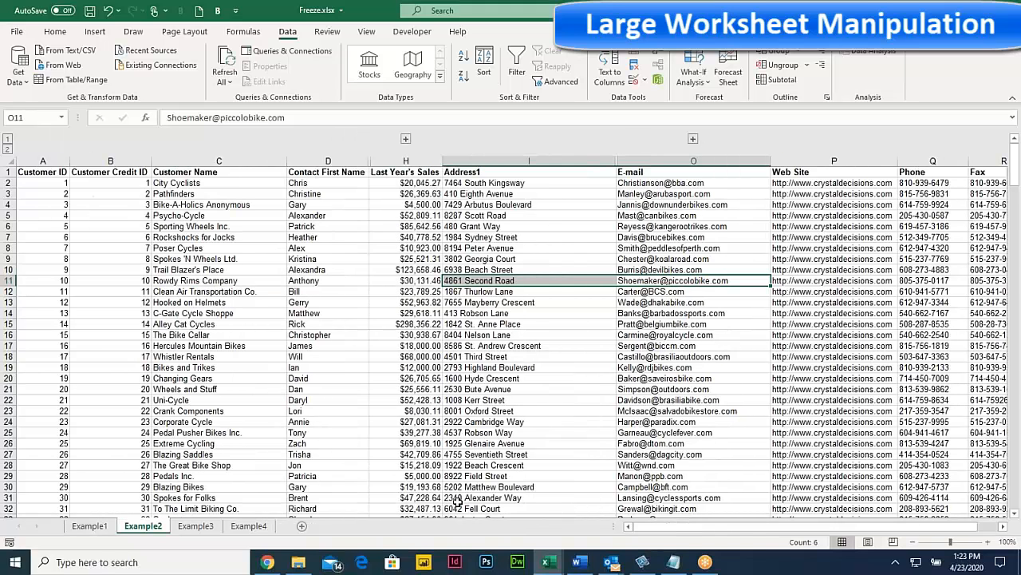
Step: Expand and collapse the E–G group, then narrow the Address1 column I
{"action": "left_click", "coordinate": [406, 141]}
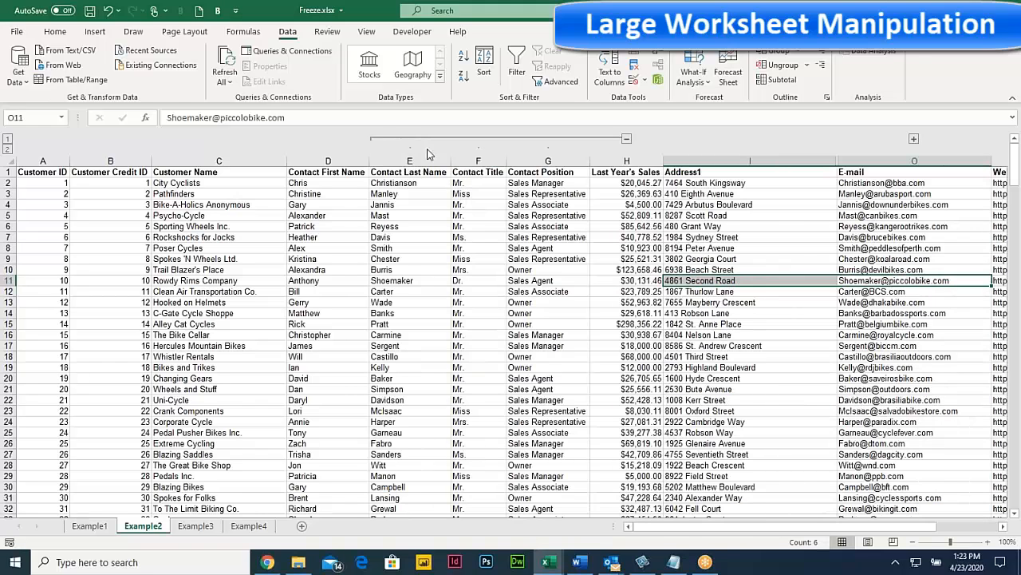
{"action": "left_click", "coordinate": [627, 141]}
{"action": "left_click_drag", "start_coordinate": [656, 325], "coordinate": [567, 325]}
{"action": "left_click_drag", "start_coordinate": [511, 390], "coordinate": [83, 381]}
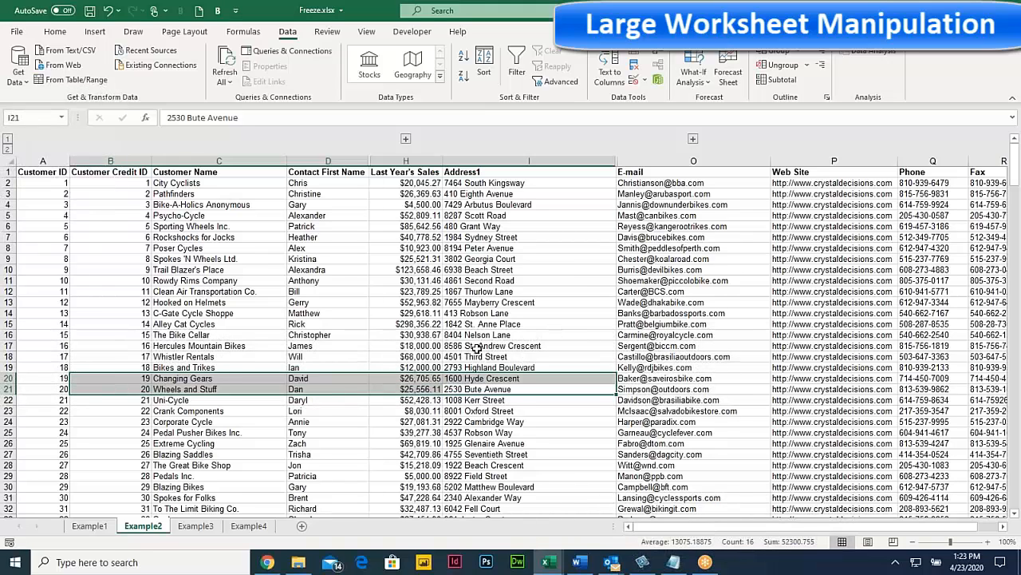
{"action": "mouse_move", "coordinate": [486, 314]}
{"action": "left_mouse_down"}
{"action": "mouse_move", "coordinate": [435, 326]}
{"action": "mouse_move", "coordinate": [486, 316]}
{"action": "left_mouse_up"}
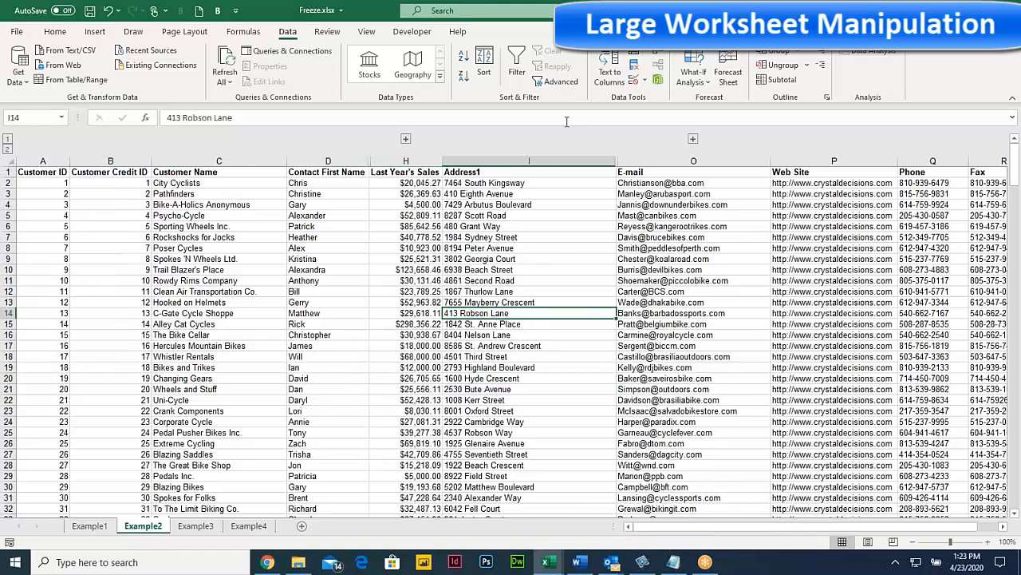
{"action": "left_click_drag", "start_coordinate": [614, 160], "coordinate": [540, 159]}
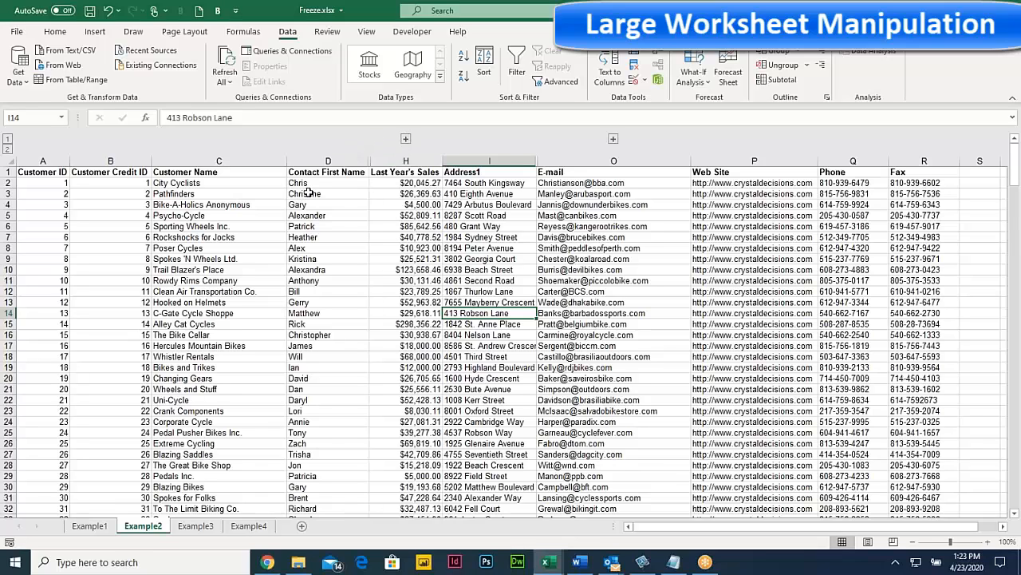
Step: Select column D, then collapse and re-expand the E–G column group
{"action": "left_click", "coordinate": [325, 162]}
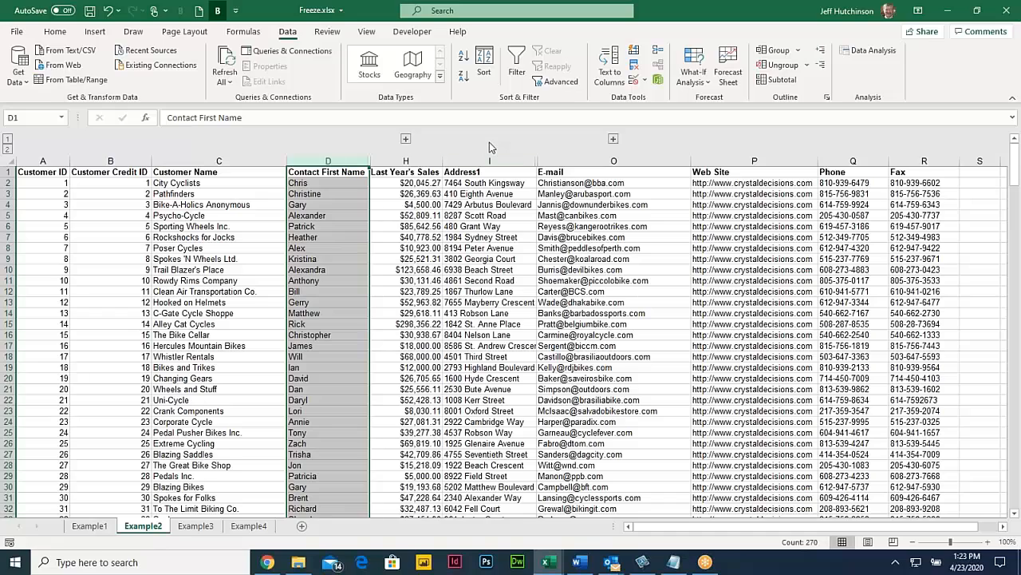
{"action": "left_click", "coordinate": [405, 141]}
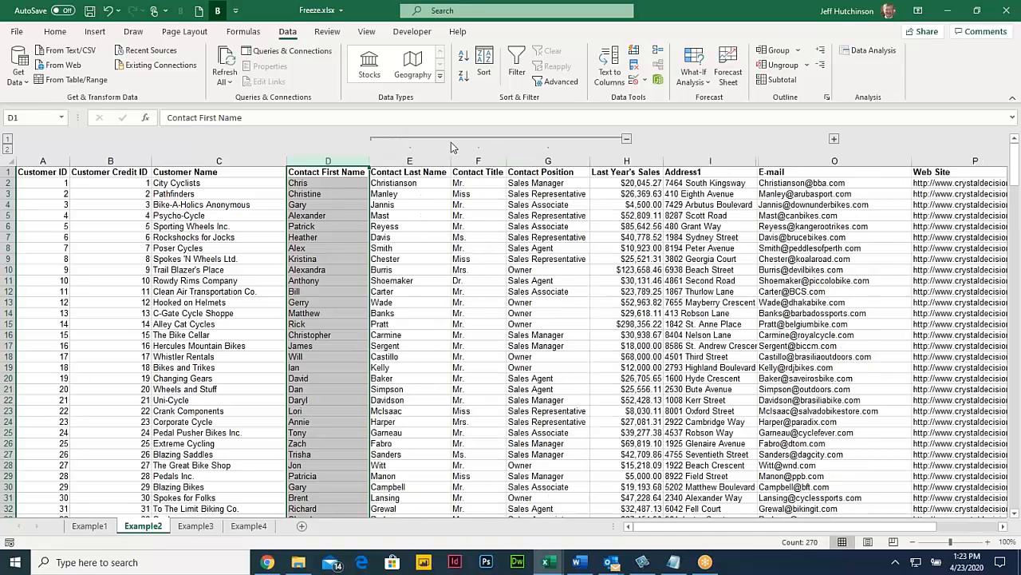
{"action": "left_click", "coordinate": [627, 140]}
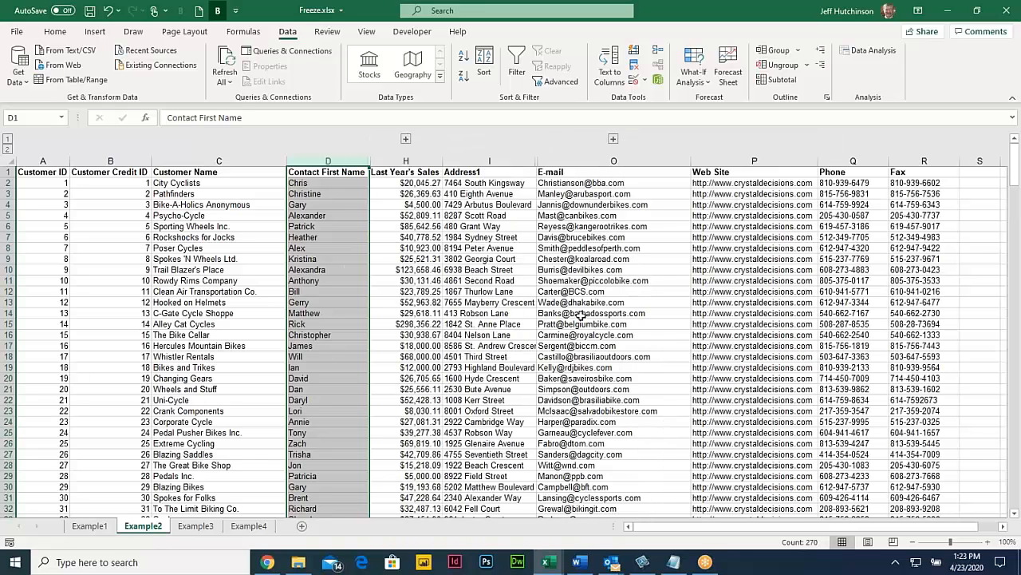
{"action": "key", "text": "Right"}
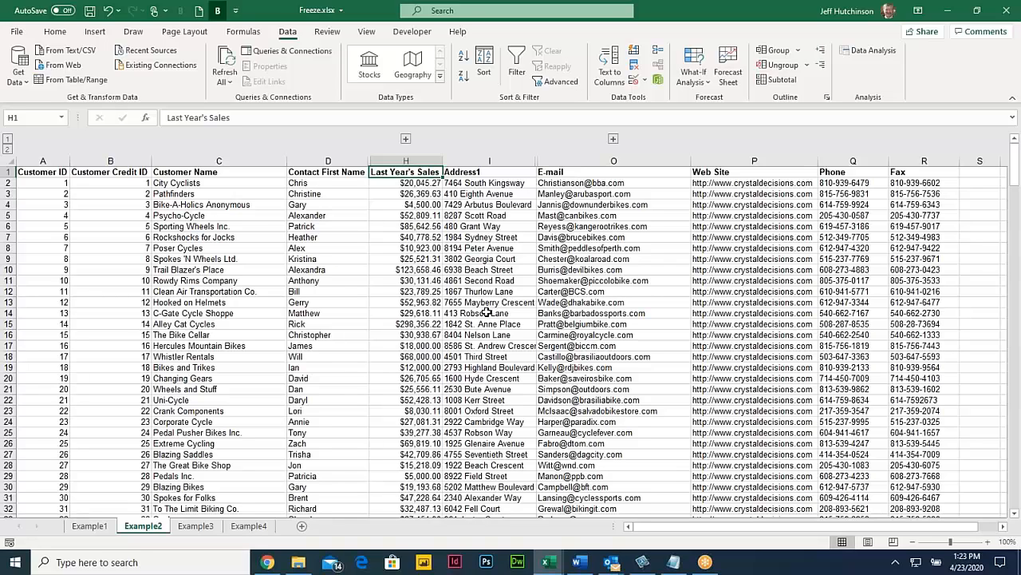
{"action": "left_click", "coordinate": [405, 140]}
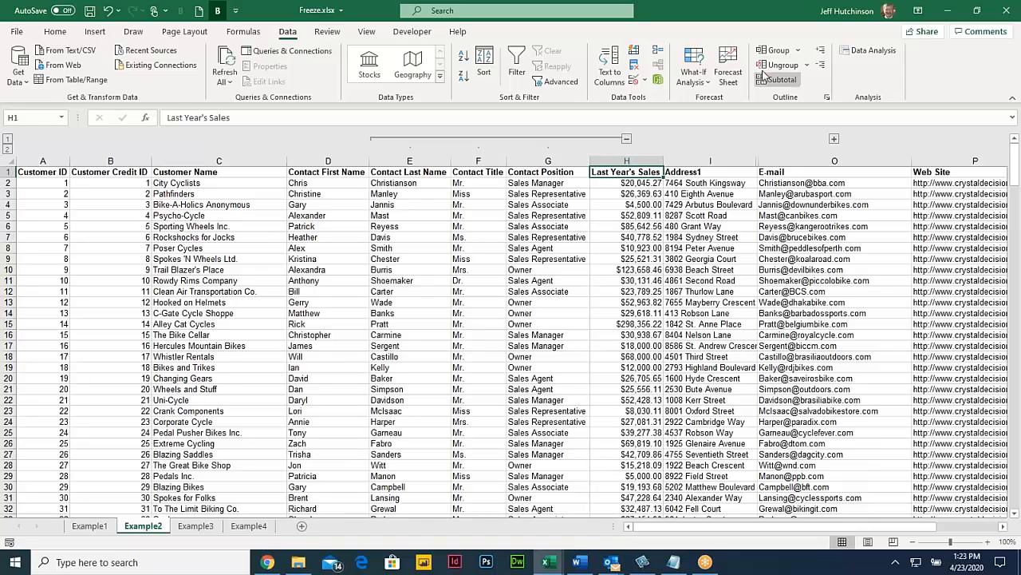
Step: Clear the sheet's outline with Ungroup > Clear Outline and switch to the course PDF in Chrome
{"action": "left_click", "coordinate": [807, 65]}
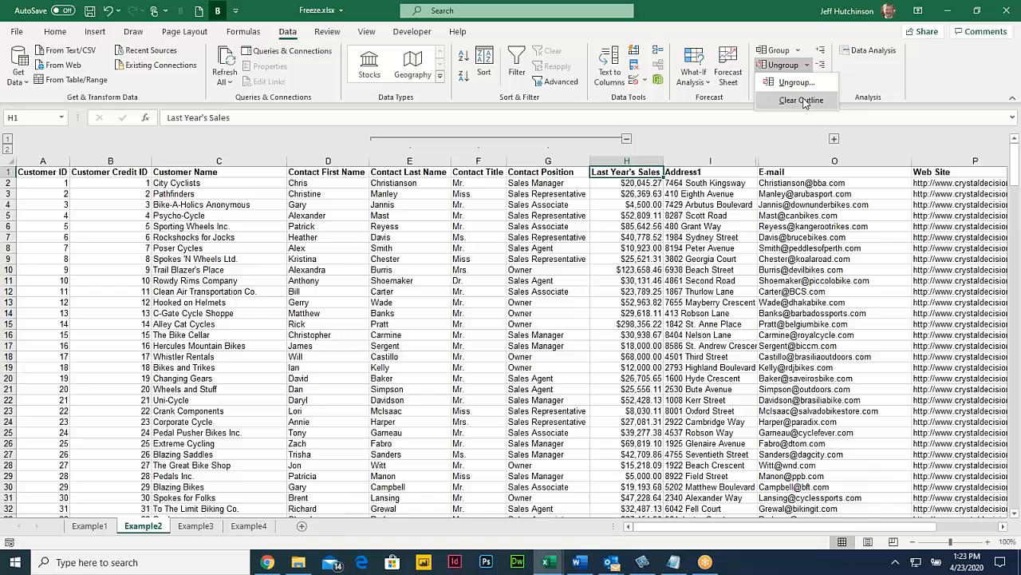
{"action": "left_click", "coordinate": [801, 101]}
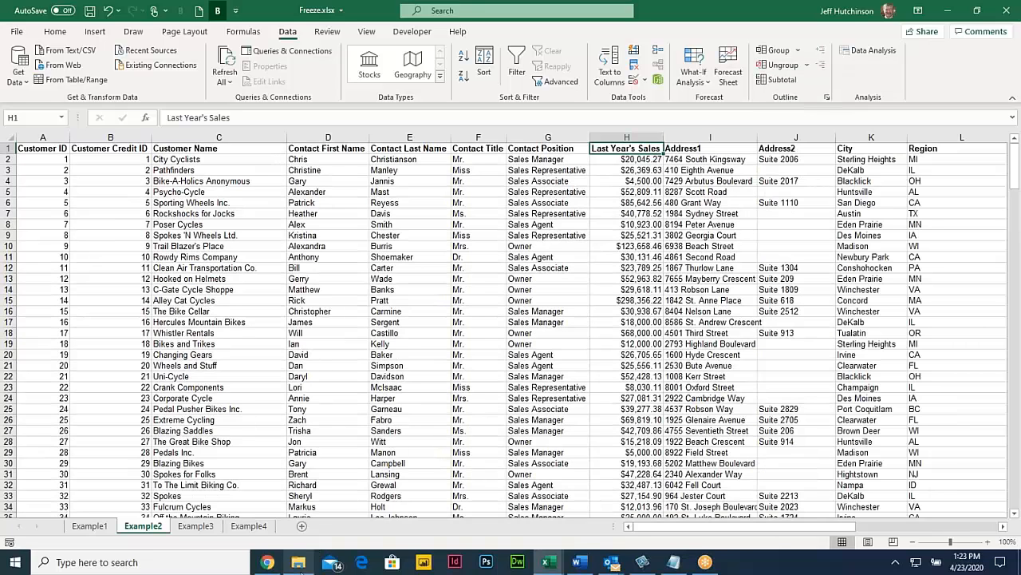
{"action": "left_click", "coordinate": [268, 562]}
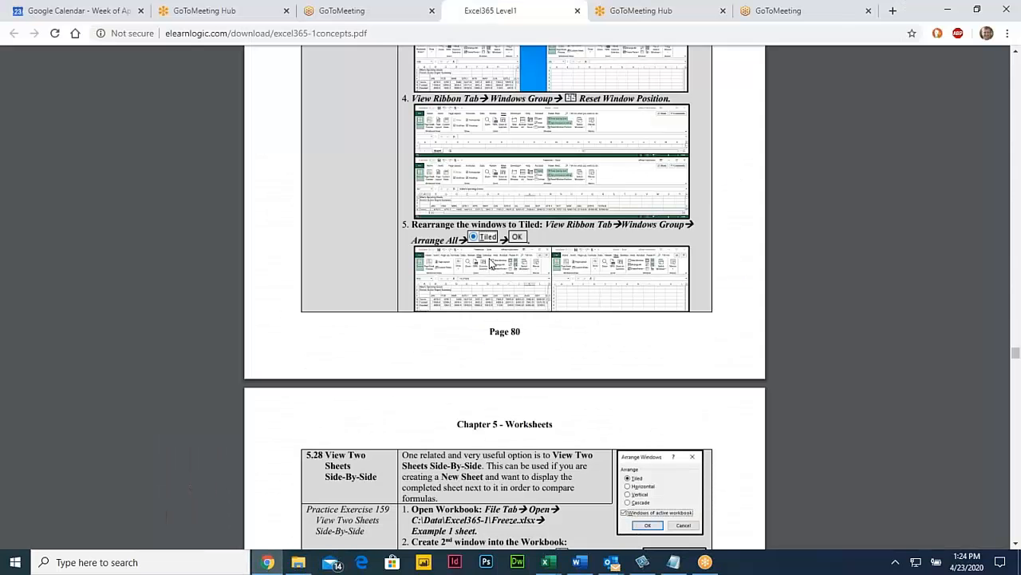
{"action": "scroll", "coordinate": [490, 263], "scroll_direction": "up", "scroll_amount": 5}
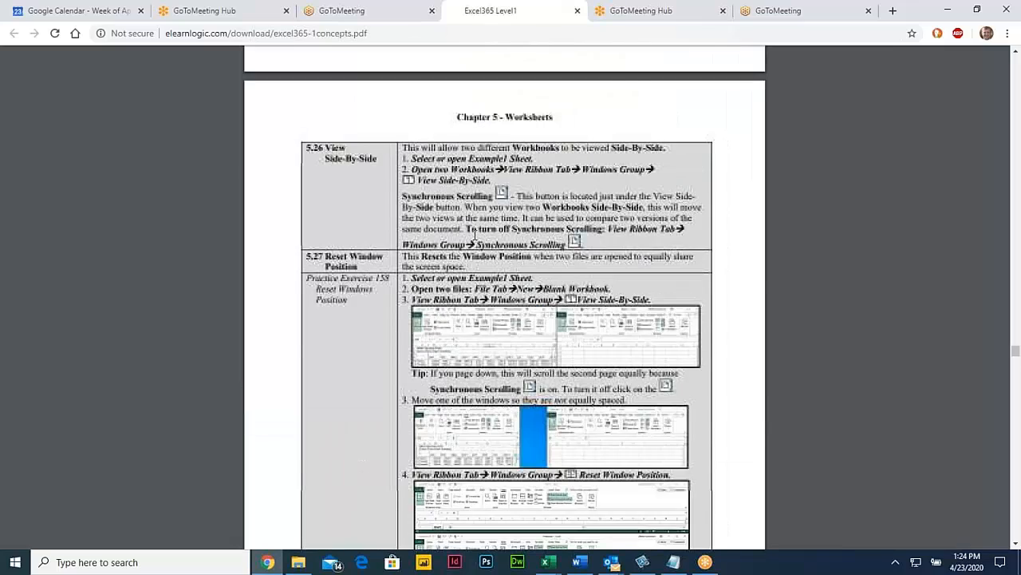
{"action": "scroll", "coordinate": [474, 234], "scroll_direction": "up", "scroll_amount": 10}
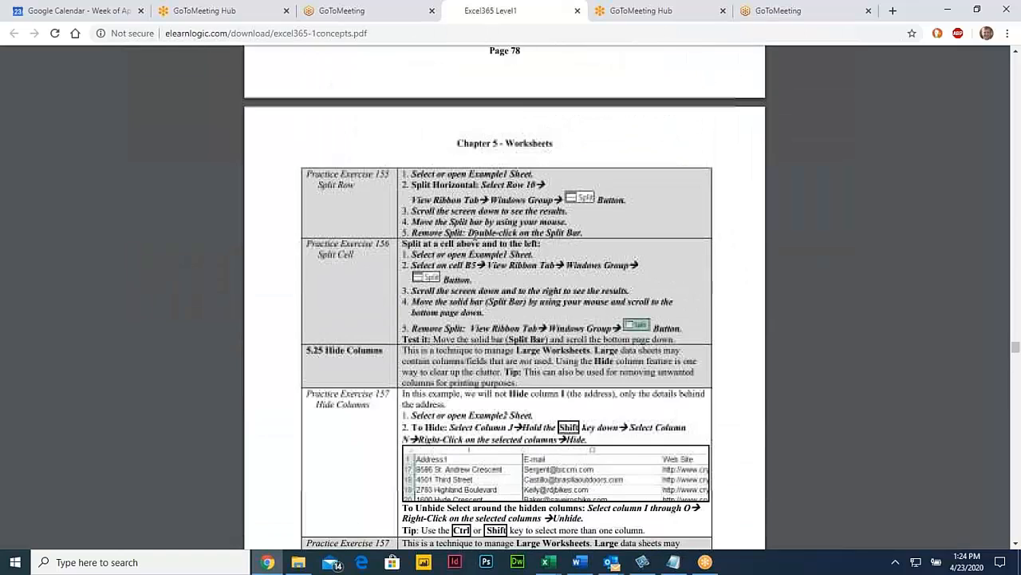
{"action": "scroll", "coordinate": [473, 233], "scroll_direction": "down", "scroll_amount": 1}
{"action": "left_click_drag", "start_coordinate": [316, 340], "coordinate": [474, 419]}
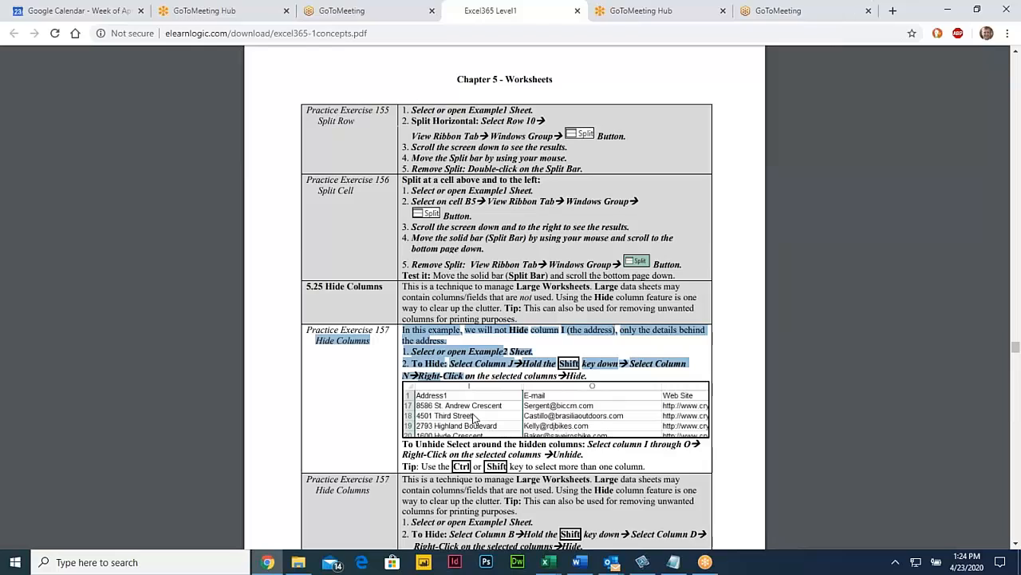
{"action": "scroll", "coordinate": [474, 418], "scroll_direction": "down", "scroll_amount": 7}
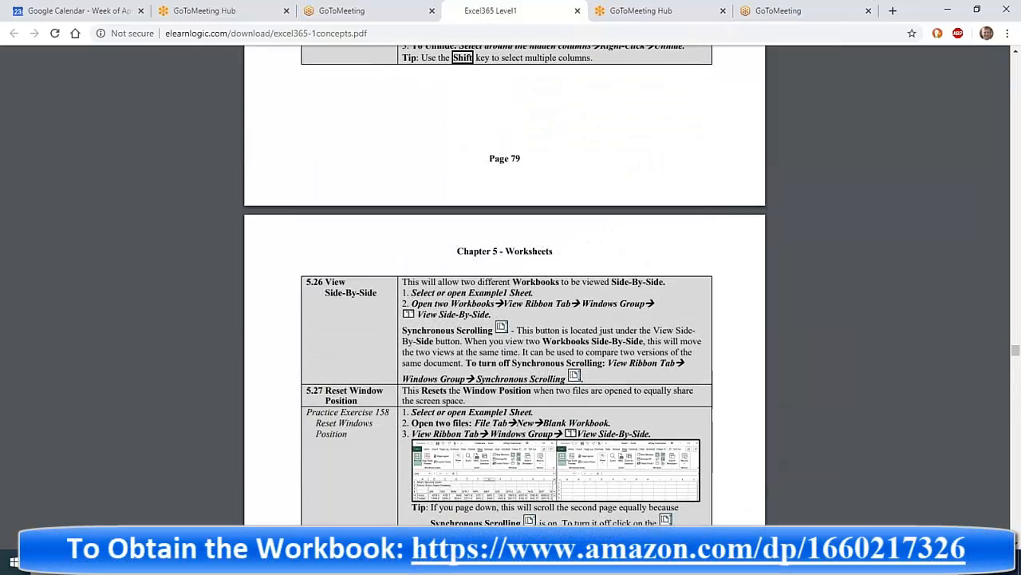
{"action": "scroll", "coordinate": [429, 373], "scroll_direction": "down", "scroll_amount": 17}
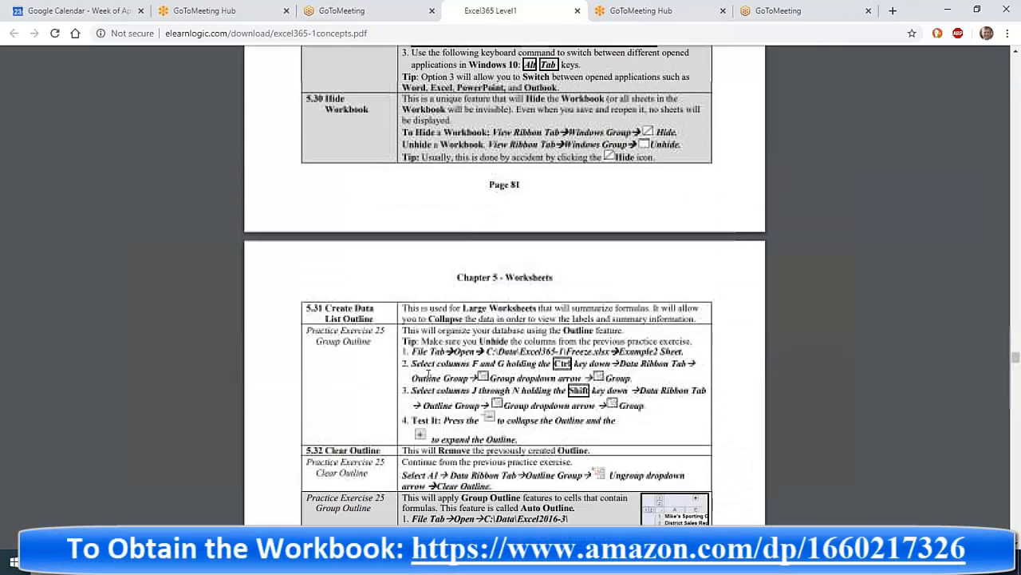
{"action": "left_click_drag", "start_coordinate": [307, 307], "coordinate": [604, 439]}
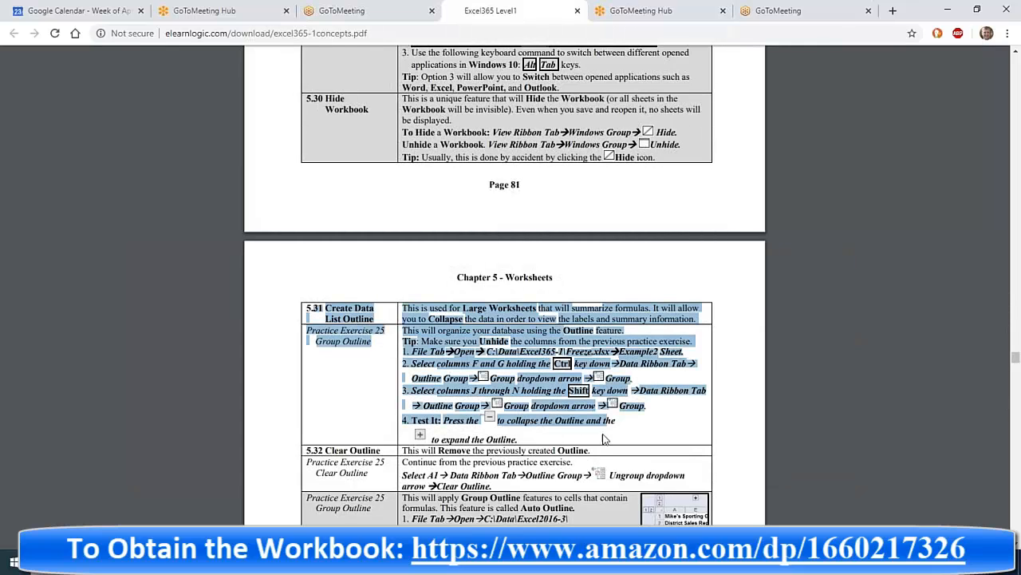
{"action": "scroll", "coordinate": [528, 399], "scroll_direction": "down", "scroll_amount": 1}
{"action": "left_click_drag", "start_coordinate": [325, 386], "coordinate": [520, 435]}
{"action": "scroll", "coordinate": [490, 391], "scroll_direction": "down", "scroll_amount": 4}
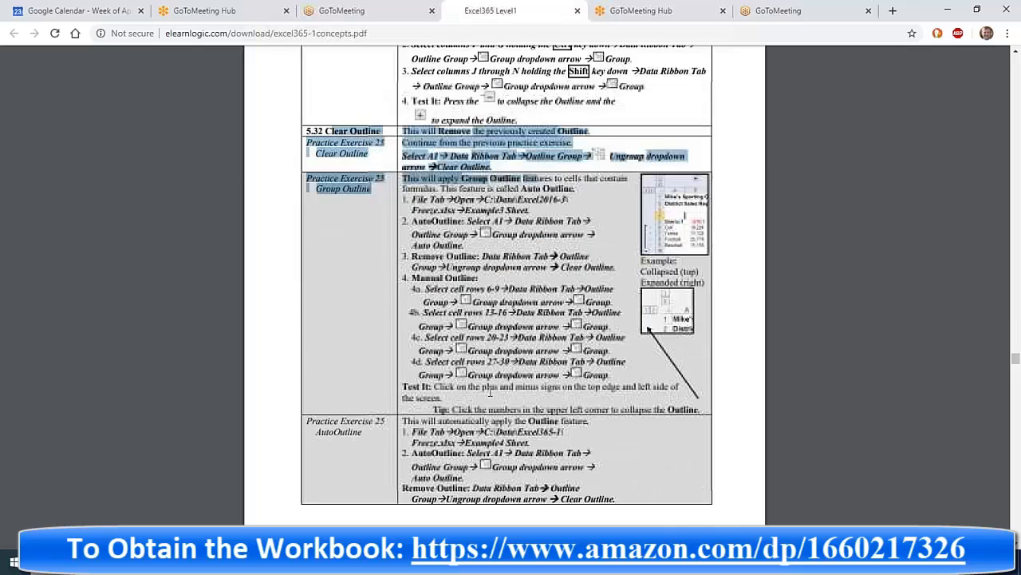
{"action": "scroll", "coordinate": [490, 391], "scroll_direction": "down", "scroll_amount": 4}
{"action": "scroll", "coordinate": [490, 391], "scroll_direction": "up", "scroll_amount": 15}
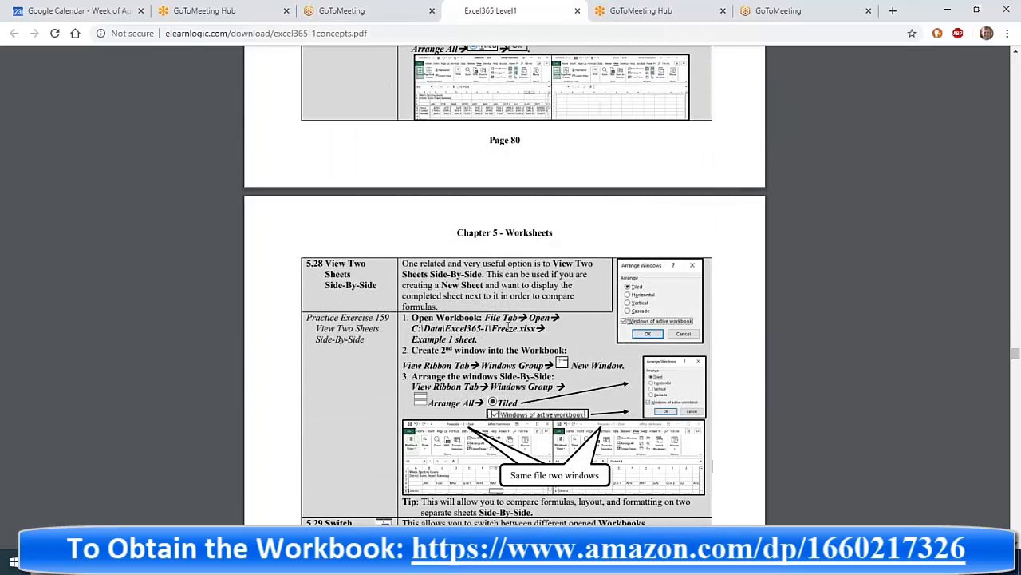
{"action": "scroll", "coordinate": [522, 293], "scroll_direction": "up", "scroll_amount": 4}
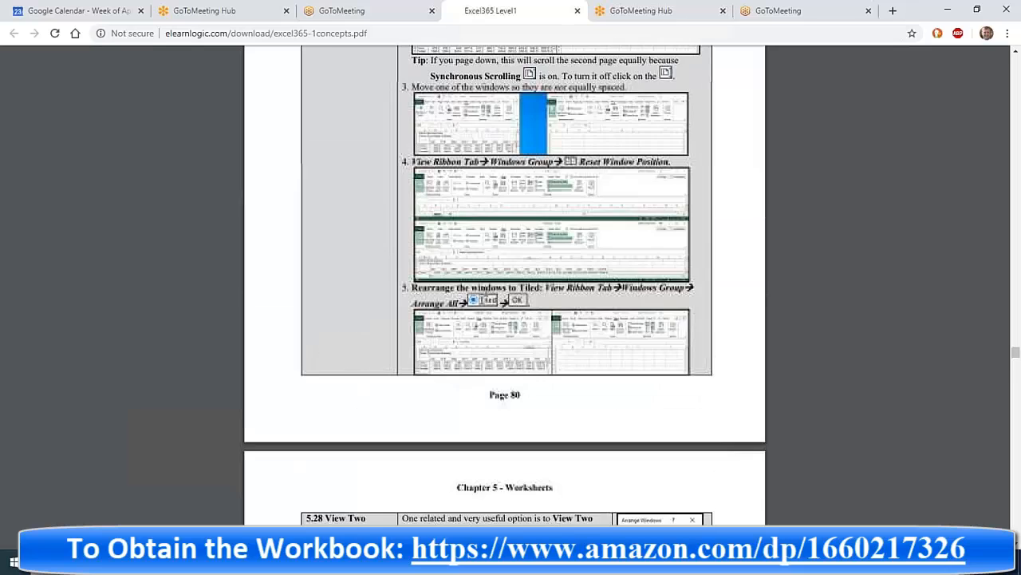
{"action": "scroll", "coordinate": [504, 288], "scroll_direction": "up", "scroll_amount": 3}
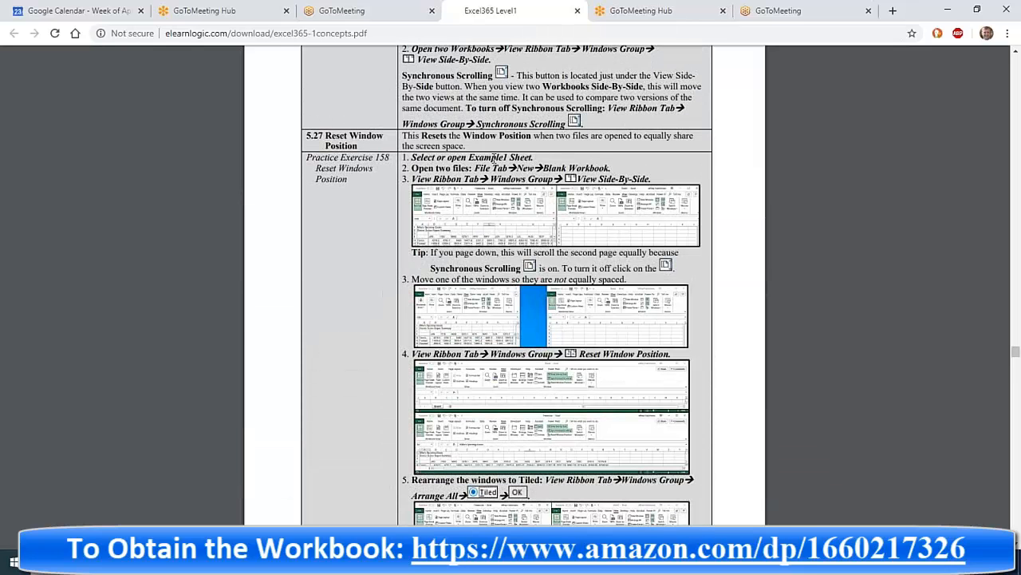